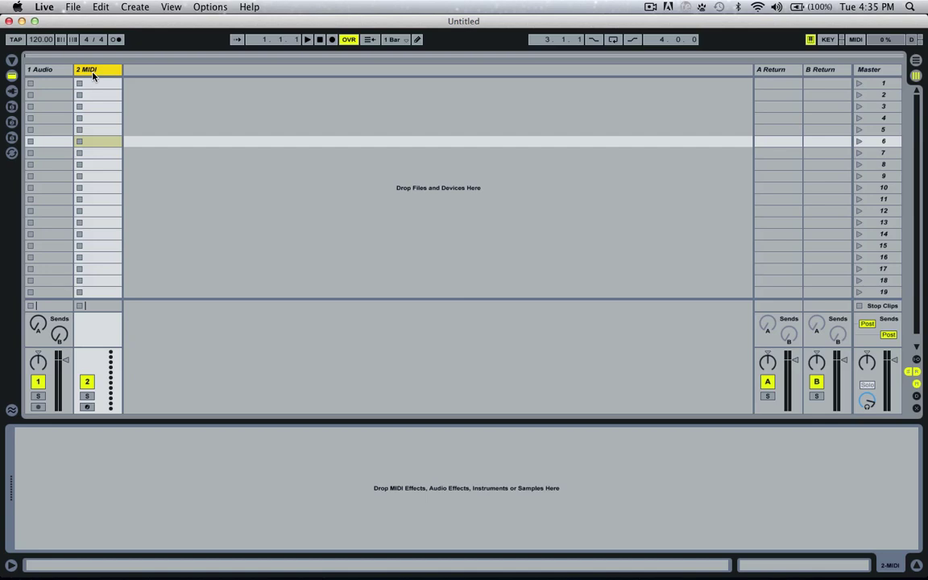
pyautogui.click(44, 70)
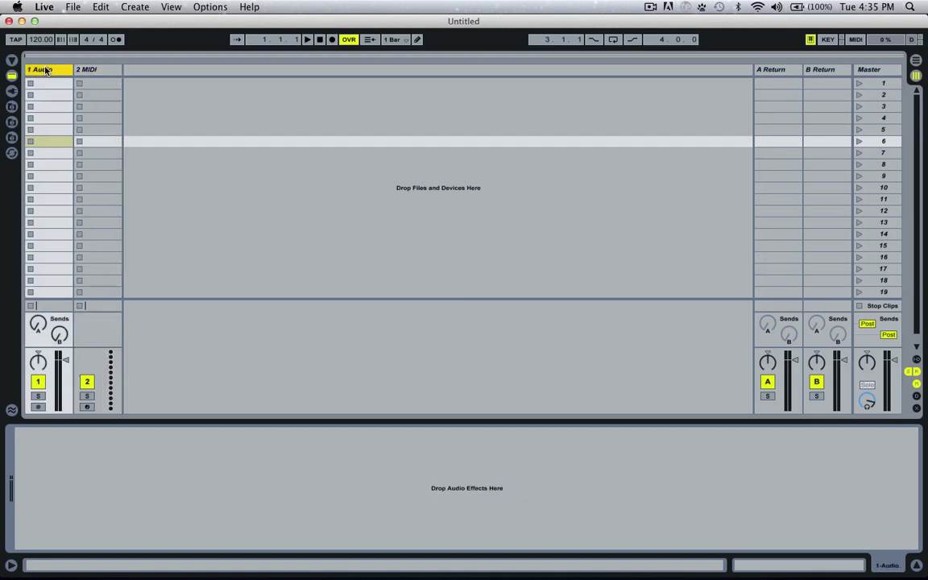
pyautogui.click(95, 72)
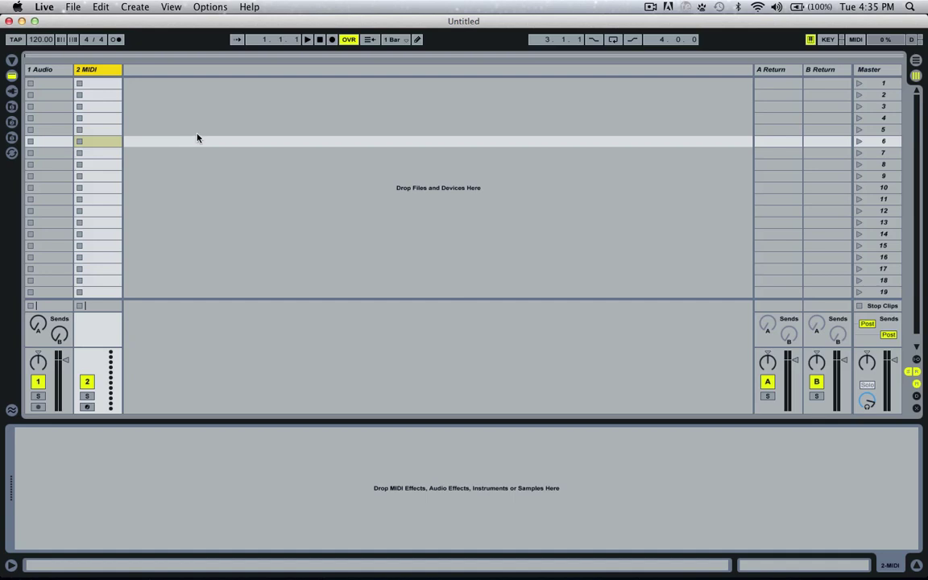
pyautogui.moveTo(215, 27); pyautogui.dragTo(215, 27)
pyautogui.doubleClick(100, 84)
pyautogui.doubleClick(105, 95)
pyautogui.press('super+z')
pyautogui.press('super+z')
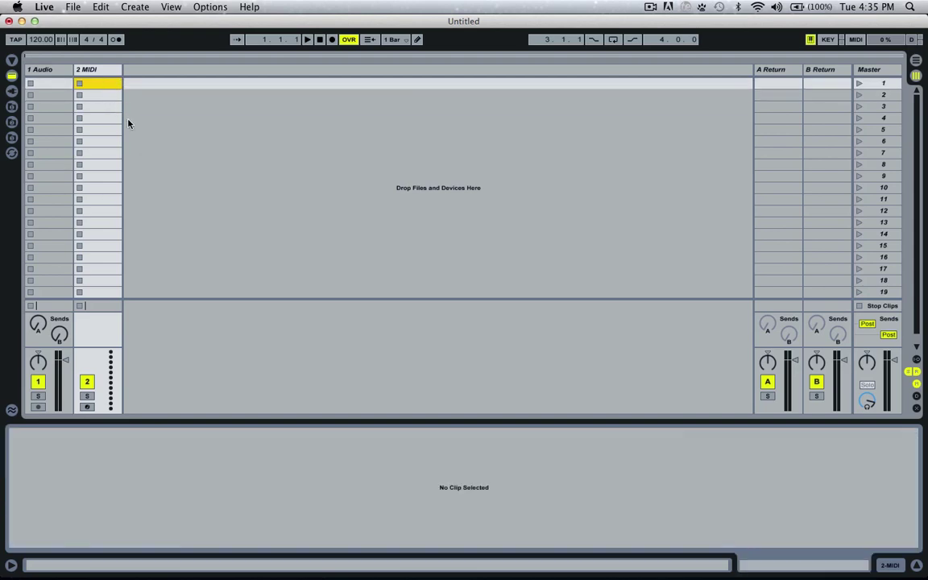
# Step: Switch from Session View to Arrangement View
pyautogui.press('Tab')
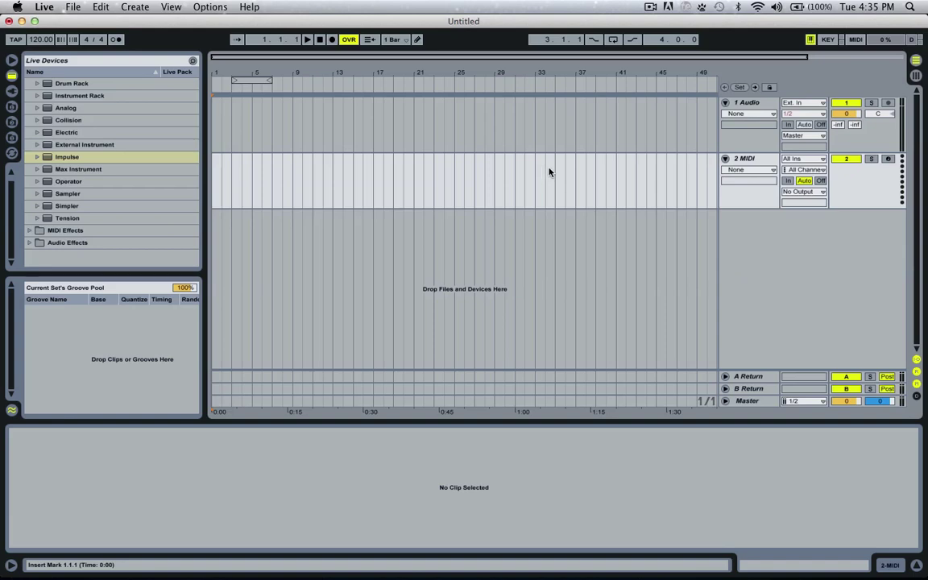
pyautogui.click(917, 60)
pyautogui.click(916, 75)
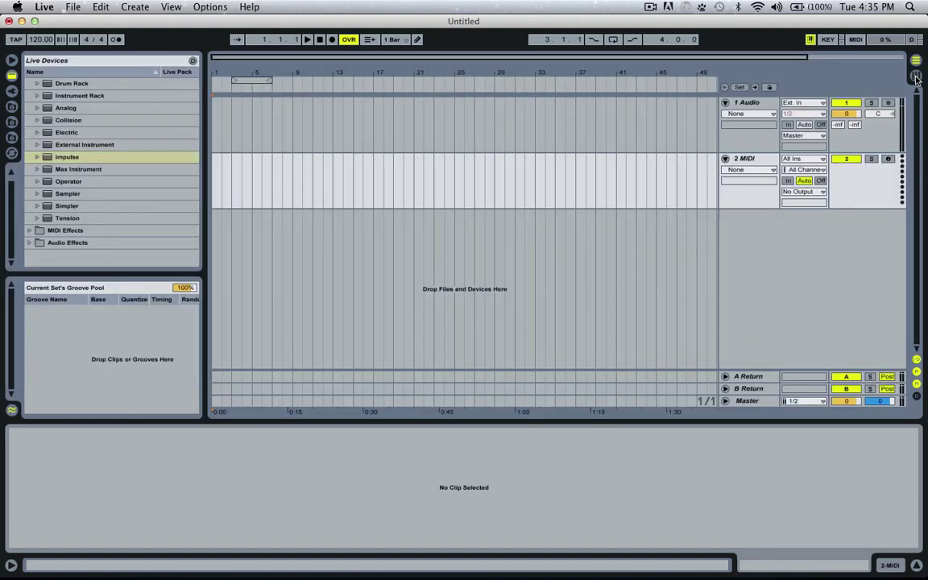
pyautogui.press('Tab')
pyautogui.press('Tab')
# Step: Select the first bar of the audio track on the timeline
pyautogui.click(288, 303)
pyautogui.moveTo(223, 63); pyautogui.dragTo(227, 126)
pyautogui.moveTo(224, 58); pyautogui.dragTo(225, 105)
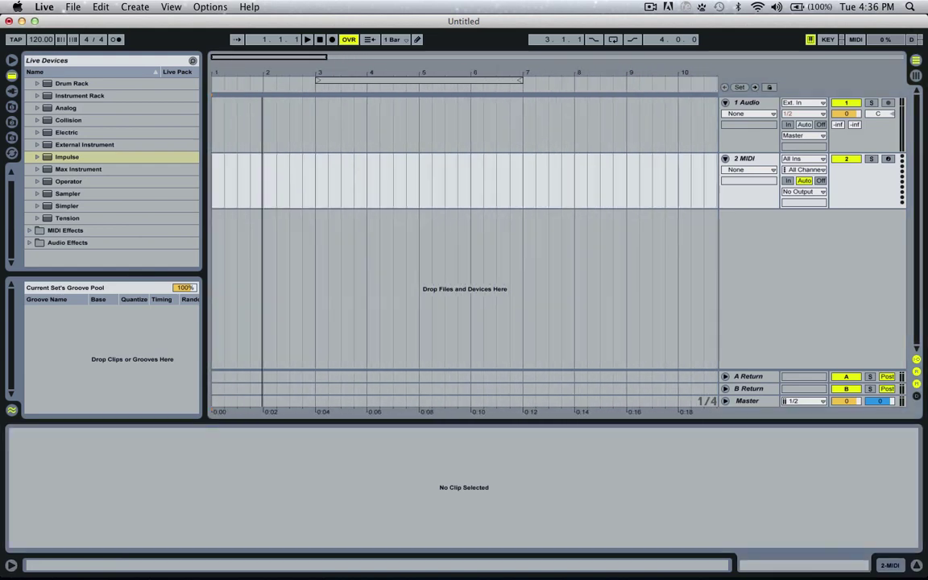
pyautogui.moveTo(219, 145); pyautogui.dragTo(219, 165)
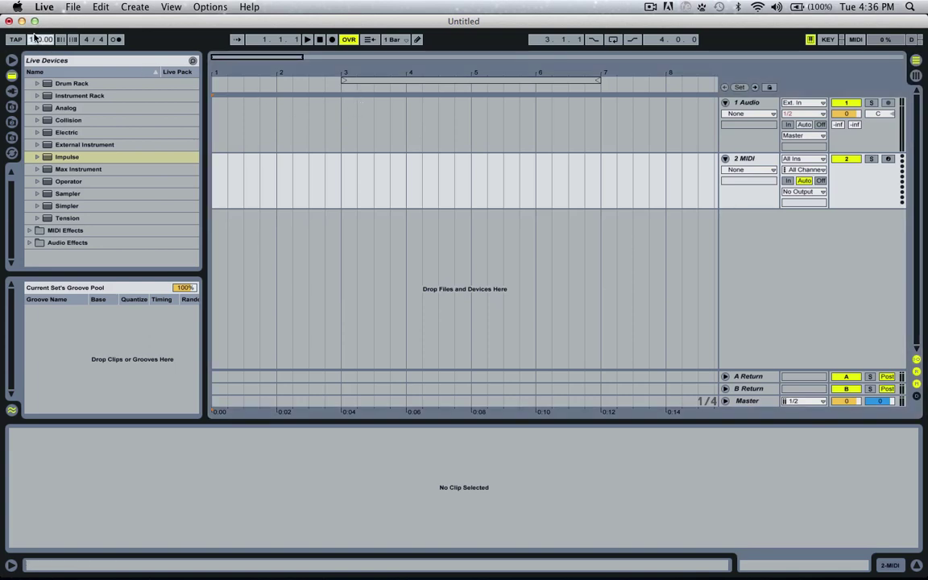
pyautogui.moveTo(227, 130)
pyautogui.mouseDown()
pyautogui.moveTo(273, 126)
pyautogui.moveTo(211, 120)
pyautogui.mouseUp()
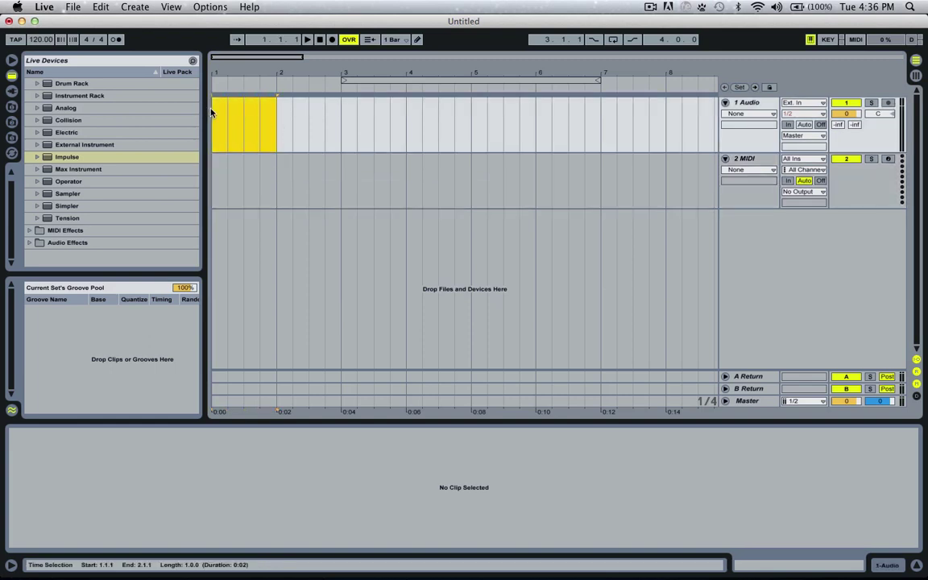
# Step: Set the project tempo to 100 BPM
pyautogui.click(37, 40)
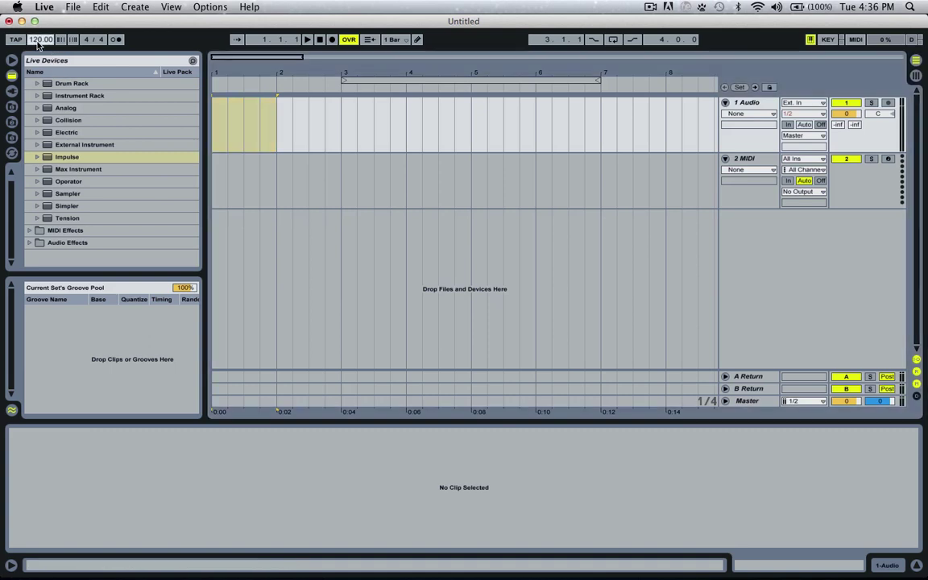
pyautogui.write('100')
pyautogui.press('Return')
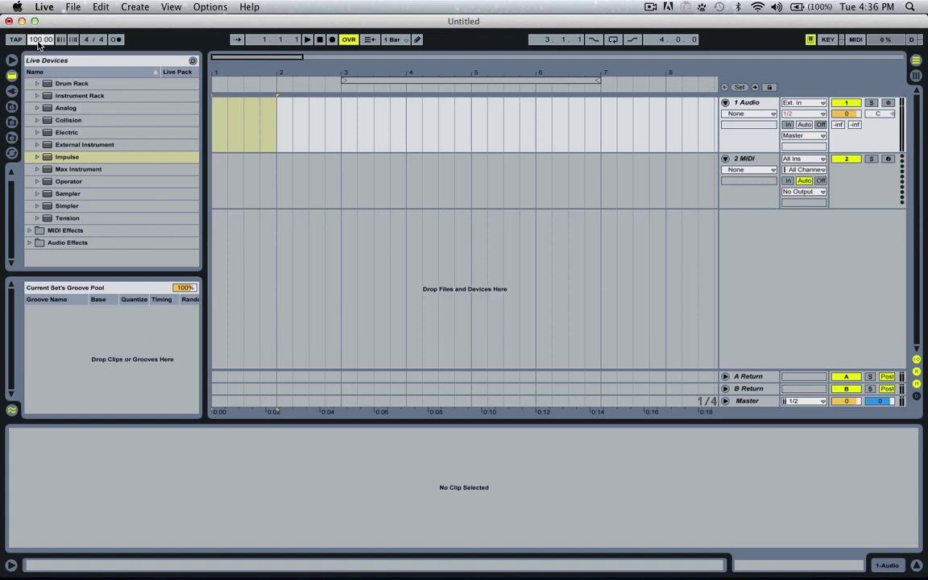
# Step: Examine the audio and MIDI tracks in turn, including bar 4 on the audio track
pyautogui.click(750, 106)
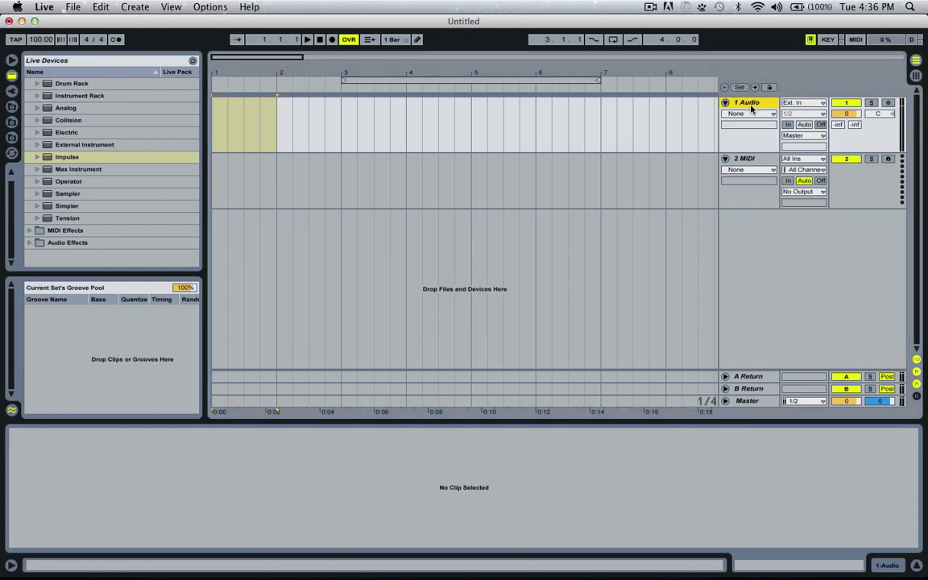
pyautogui.press('Down')
pyautogui.press('Up')
pyautogui.click(755, 161)
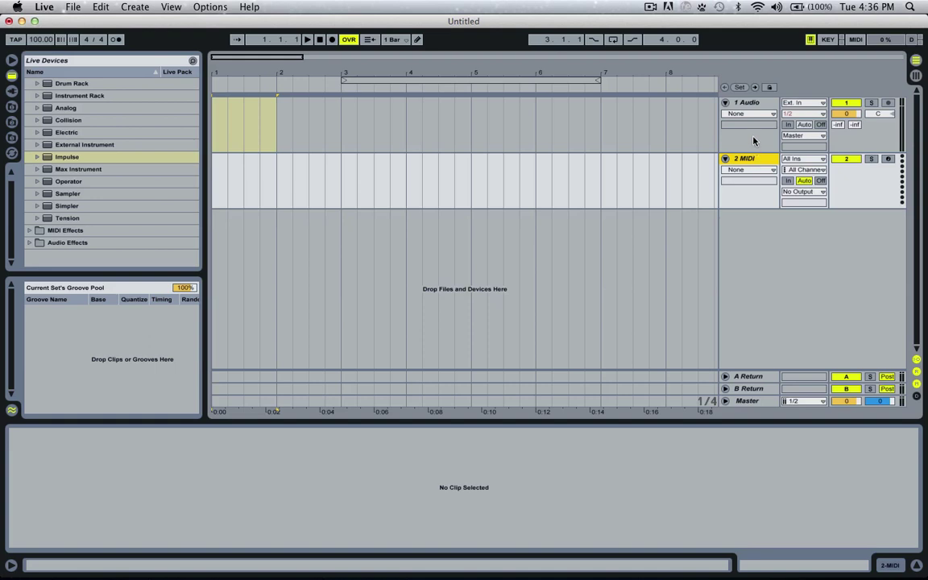
pyautogui.click(757, 105)
pyautogui.click(748, 160)
pyautogui.click(751, 106)
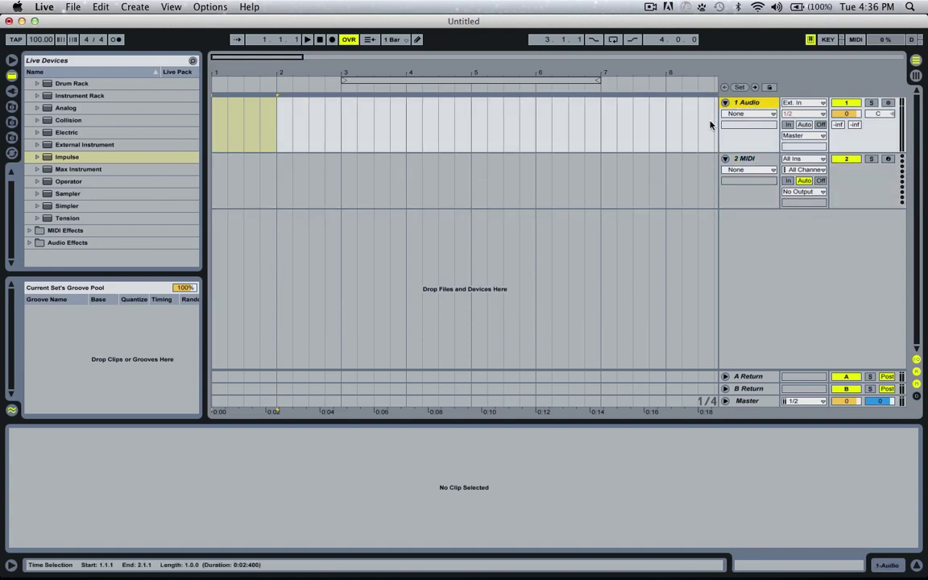
pyautogui.moveTo(411, 122); pyautogui.dragTo(466, 131)
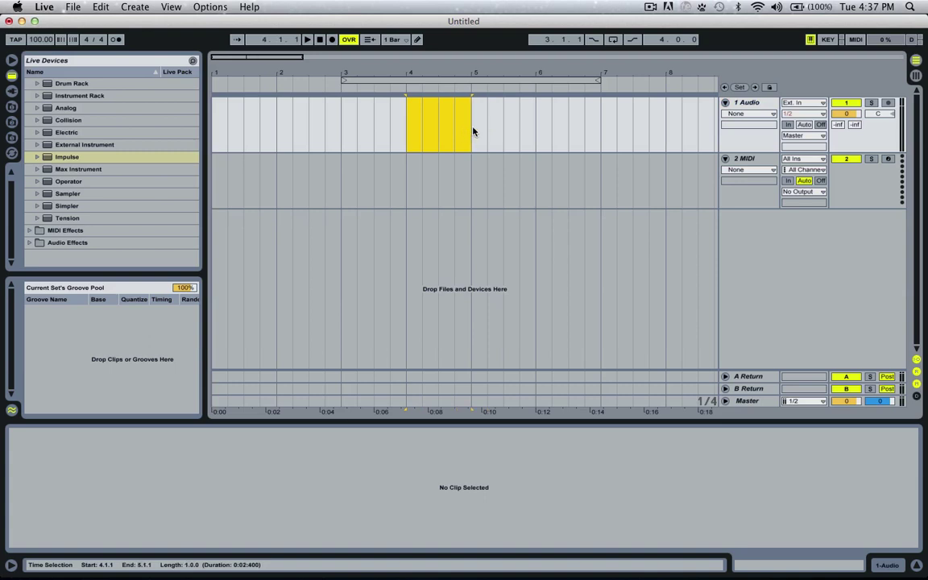
pyautogui.click(888, 104)
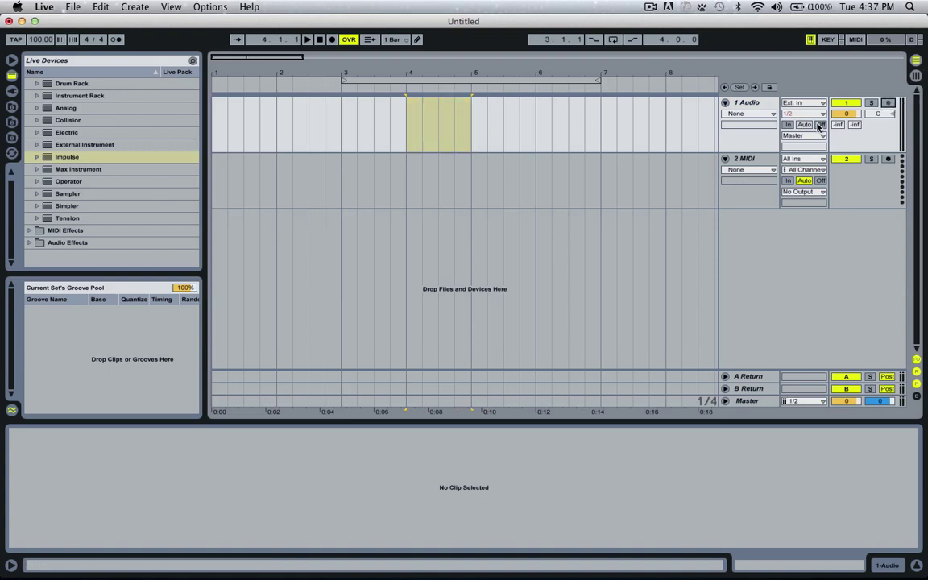
pyautogui.click(746, 159)
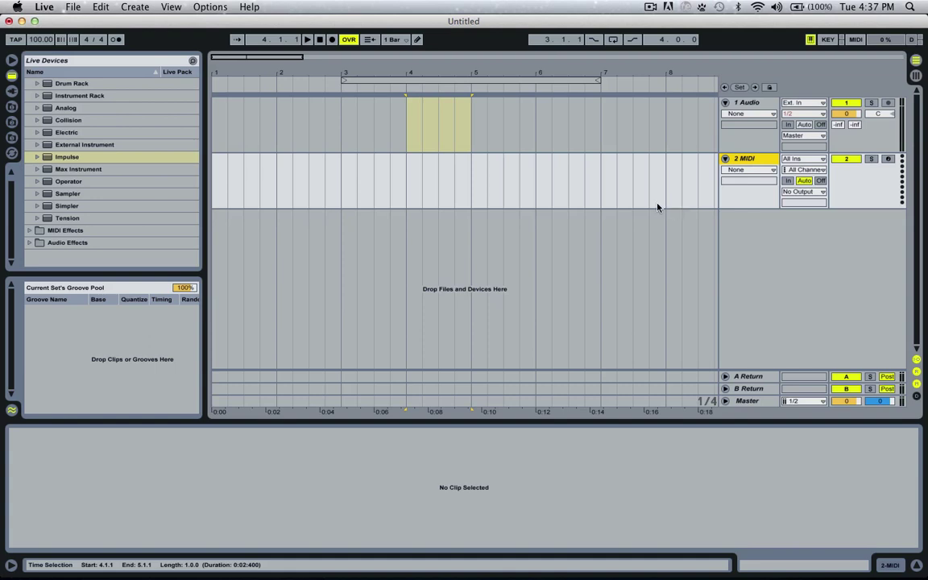
# Step: Delete the audio track and rename the remaining MIDI track as Drums
pyautogui.click(757, 104)
pyautogui.press('Delete')
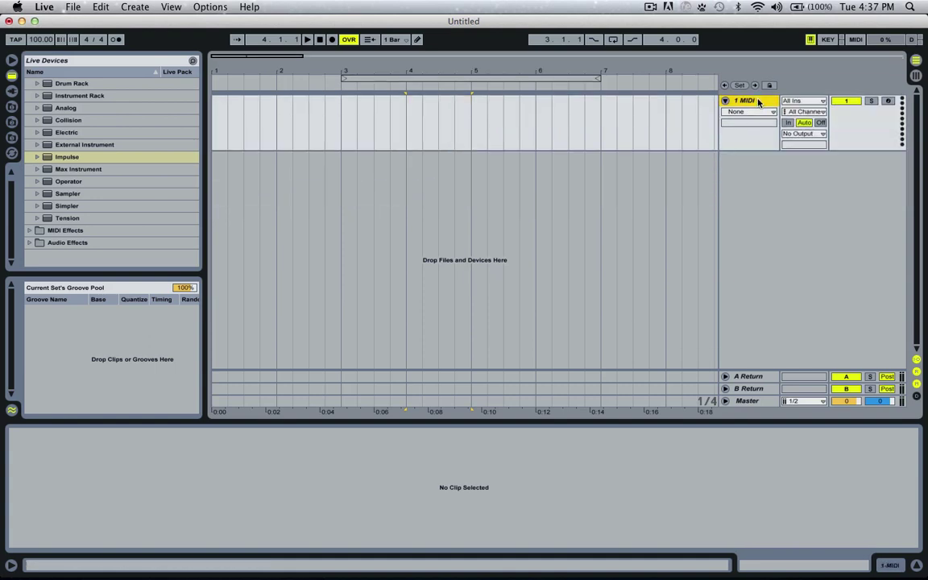
pyautogui.press('super+r')
pyautogui.write('Drums')
pyautogui.press('Return')
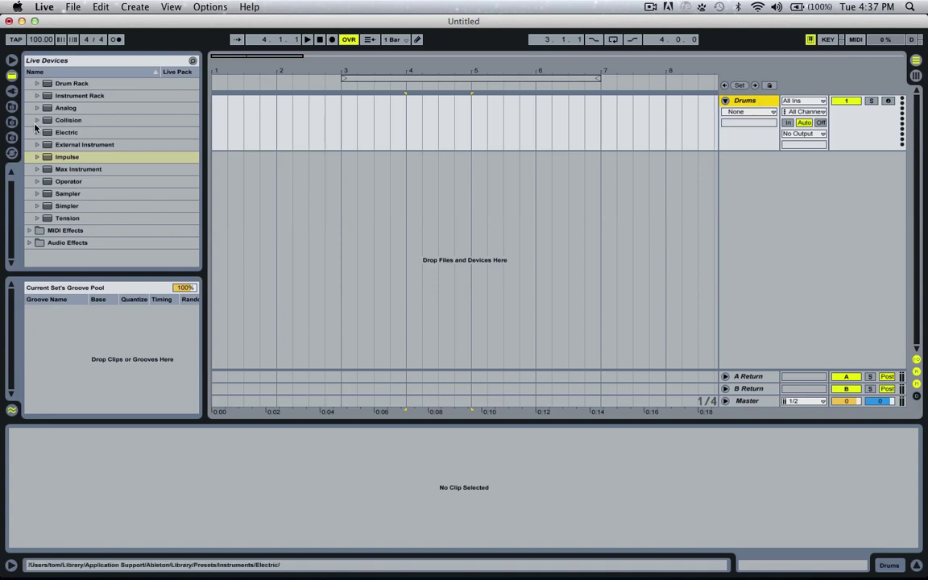
# Step: Hide the browser and show it again
pyautogui.click(121, 158)
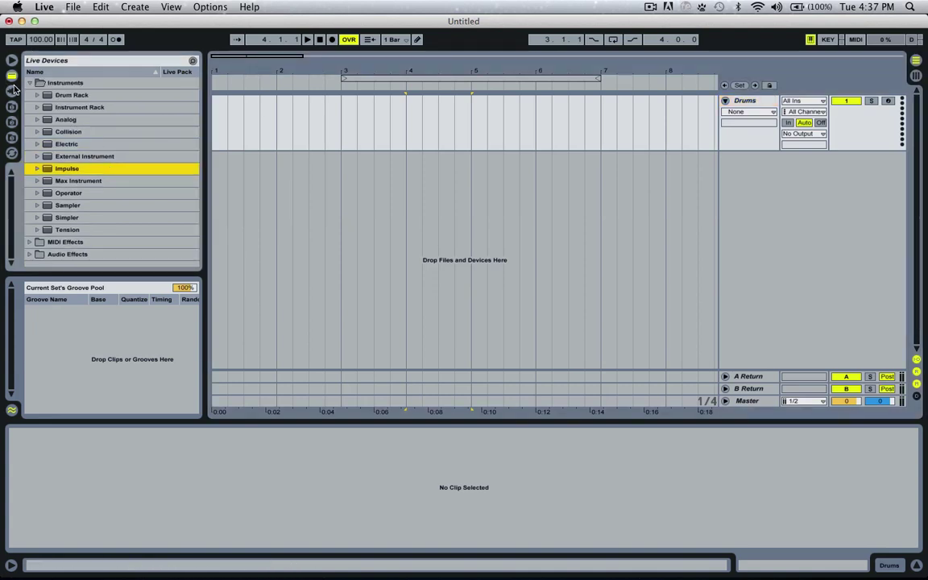
pyautogui.click(12, 61)
pyautogui.click(12, 62)
pyautogui.click(12, 62)
pyautogui.click(12, 62)
pyautogui.click(12, 62)
pyautogui.click(12, 62)
pyautogui.click(12, 62)
pyautogui.click(12, 62)
pyautogui.click(12, 62)
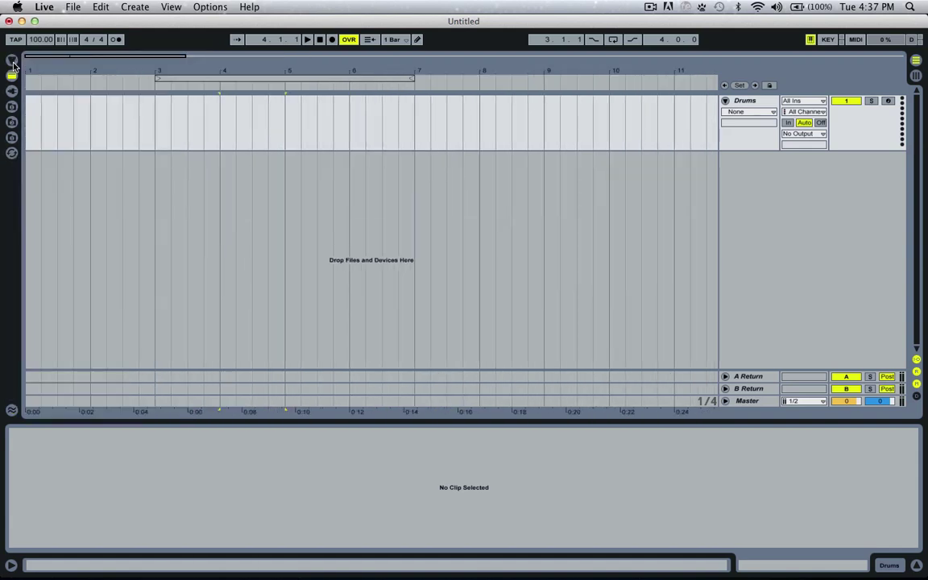
pyautogui.click(12, 62)
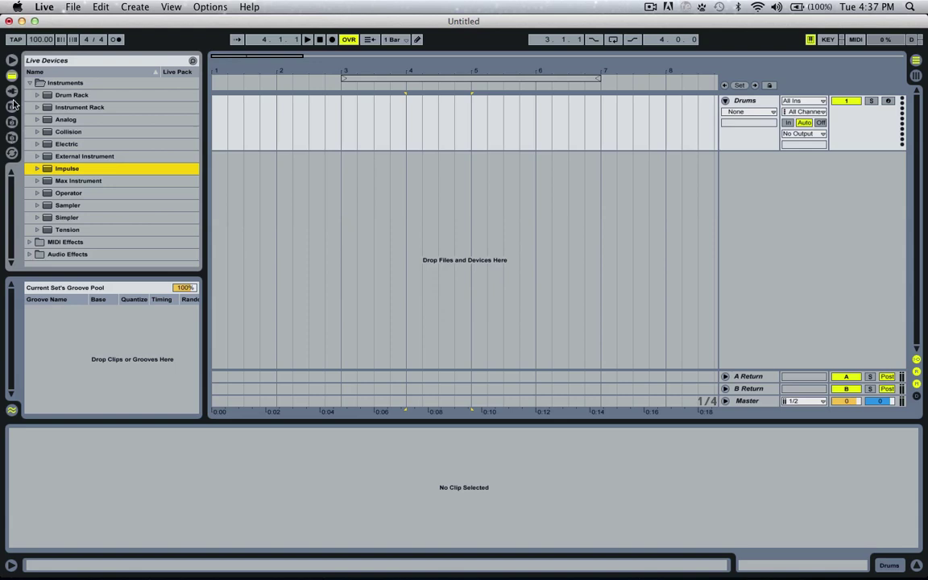
# Step: Look through the Live Devices categories, the plug-in devices and the Library folders in the browser
pyautogui.click(30, 83)
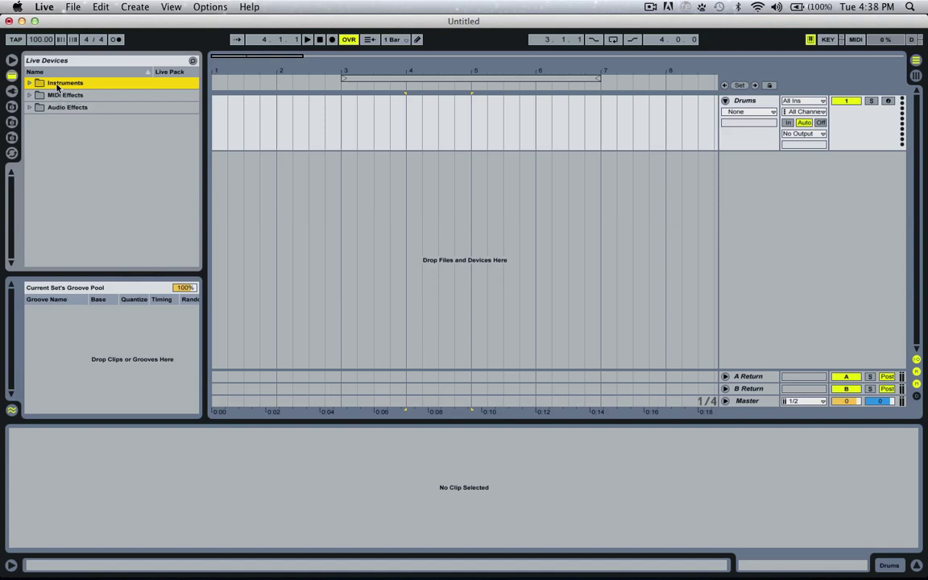
pyautogui.click(51, 94)
pyautogui.click(55, 108)
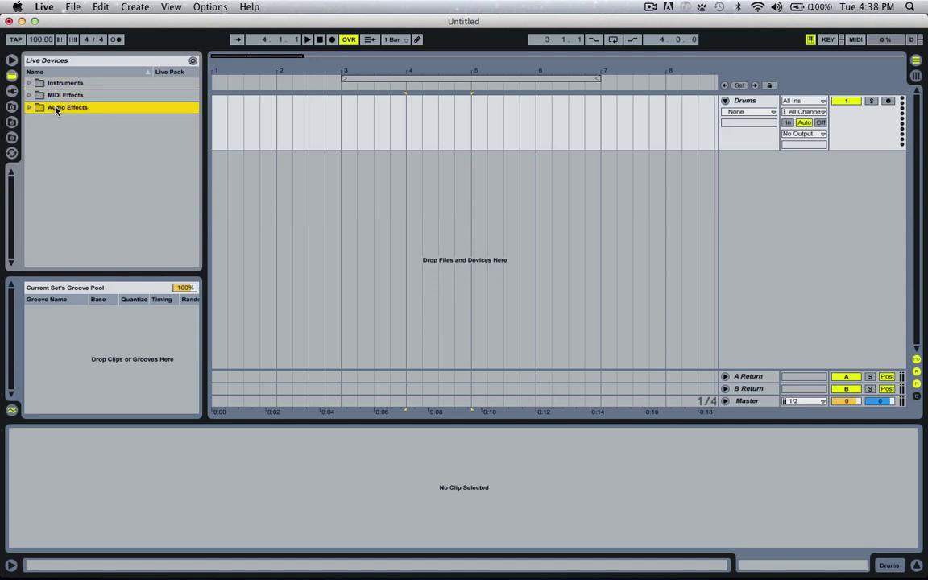
pyautogui.click(11, 91)
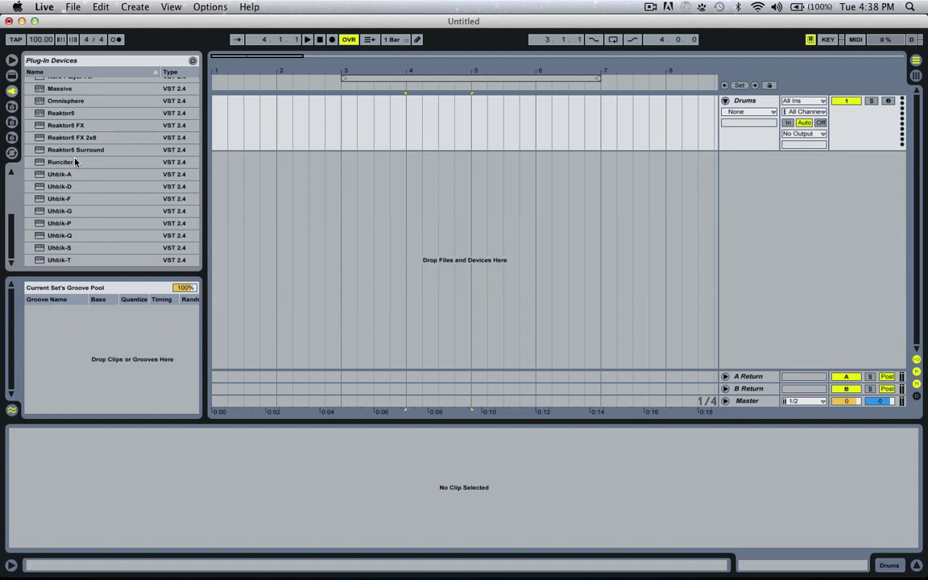
pyautogui.click(11, 121)
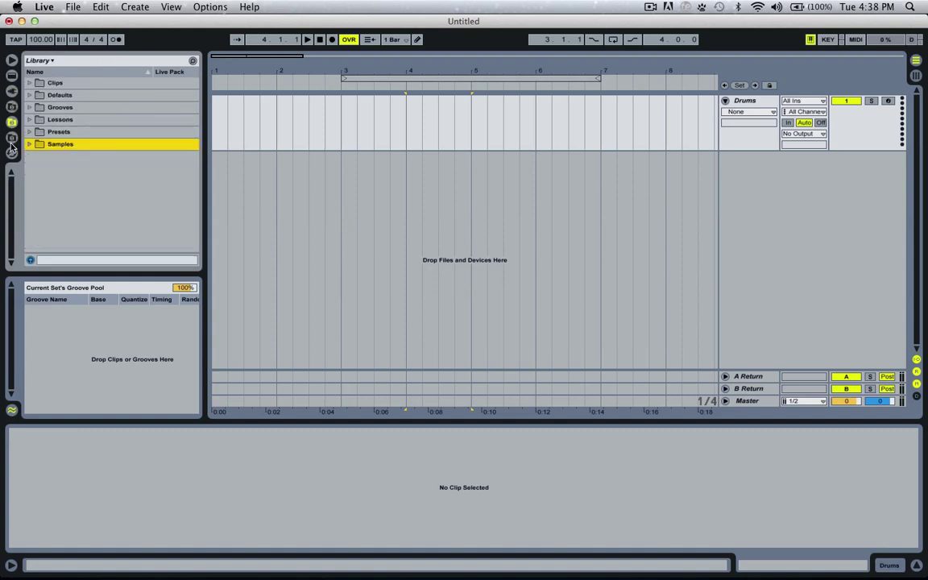
pyautogui.click(12, 122)
pyautogui.click(11, 77)
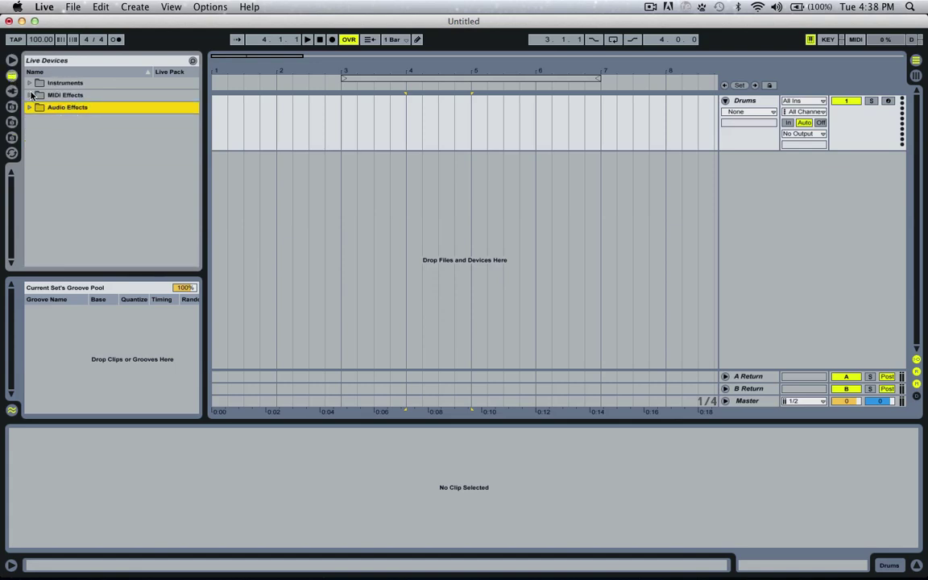
# Step: Load the Impulse instrument from the Instruments category onto the Drums track
pyautogui.click(29, 83)
pyautogui.click(79, 95)
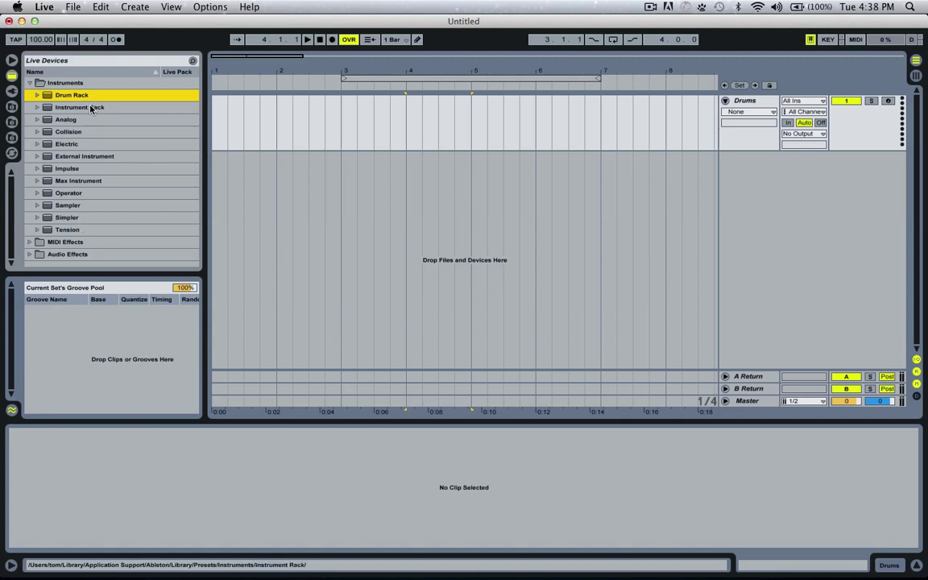
pyautogui.doubleClick(80, 170)
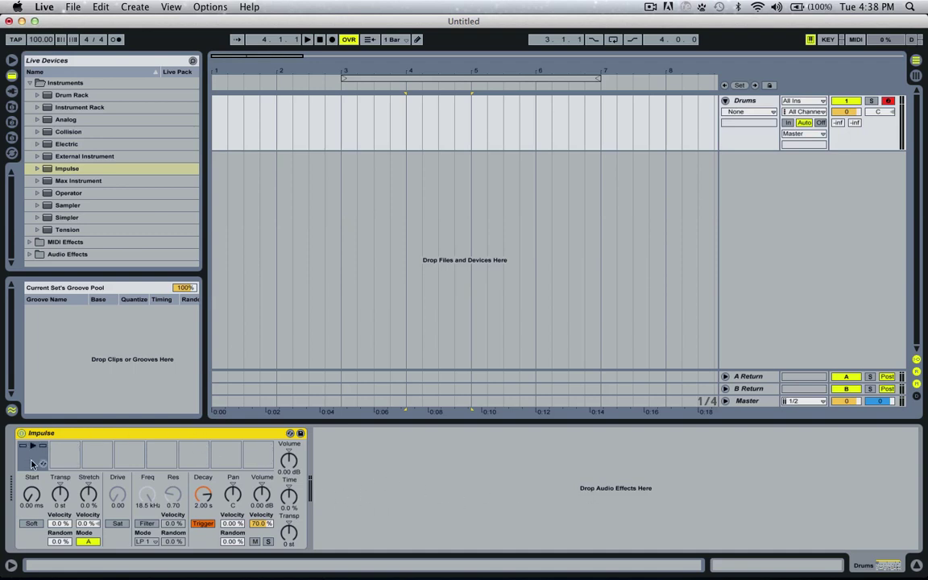
# Step: Go through Impulse's eight sample slots and remove the Impulse device from the Drums track
pyautogui.moveTo(169, 460)
pyautogui.click(43, 464)
pyautogui.click(70, 463)
pyautogui.click(108, 463)
pyautogui.click(112, 462)
pyautogui.click(138, 462)
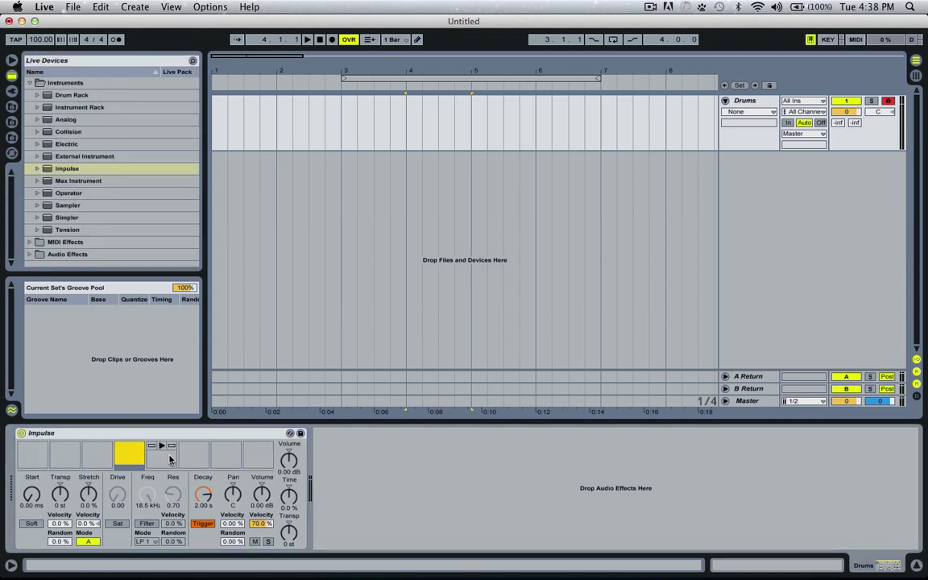
pyautogui.click(171, 461)
pyautogui.click(198, 461)
pyautogui.click(232, 460)
pyautogui.click(264, 459)
pyautogui.click(218, 435)
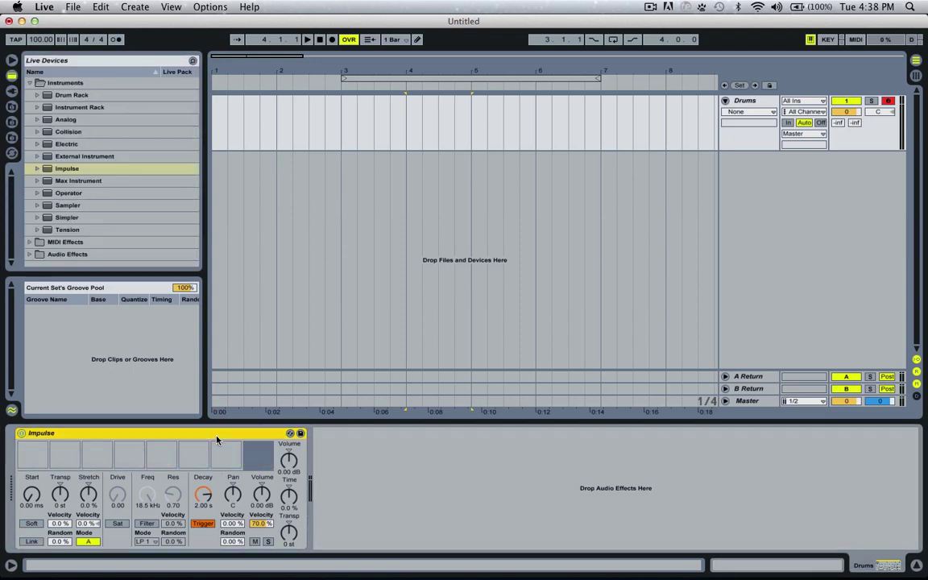
pyautogui.press('Delete')
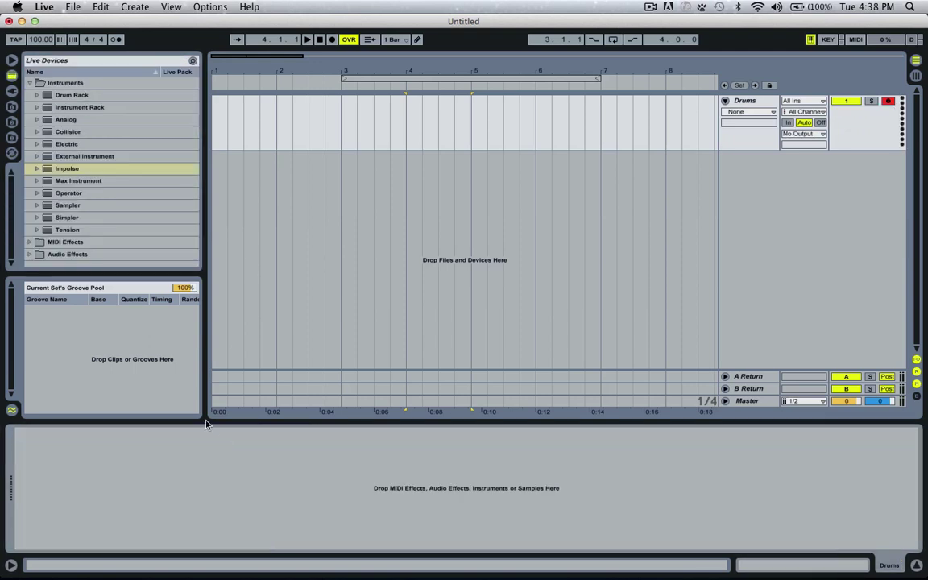
# Step: Load an empty Drum Rack onto the Drums track and select its D#1 pad in the C1 to D#2 range
pyautogui.doubleClick(77, 98)
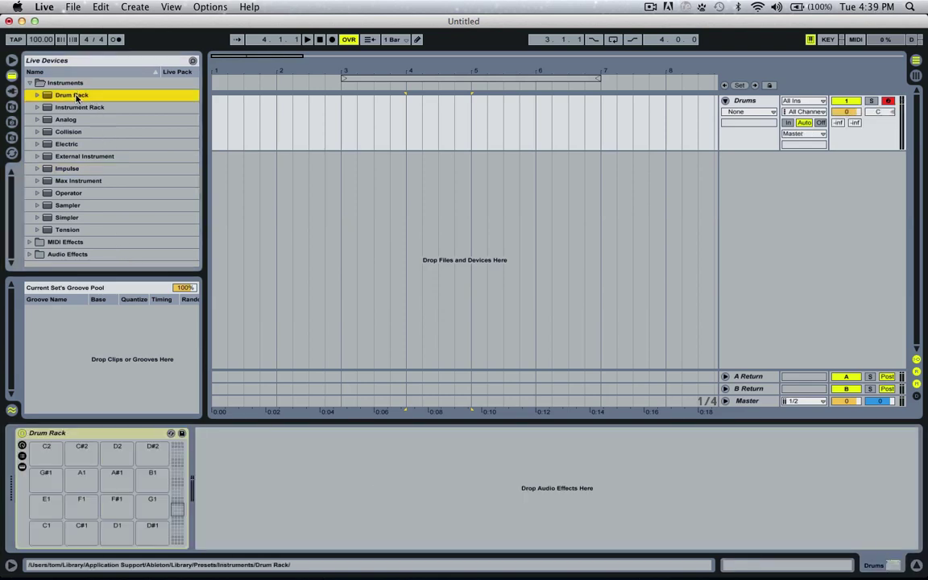
pyautogui.click(177, 520)
pyautogui.moveTo(178, 519)
pyautogui.mouseDown()
pyautogui.moveTo(177, 532)
pyautogui.moveTo(178, 450)
pyautogui.moveTo(177, 509)
pyautogui.mouseUp()
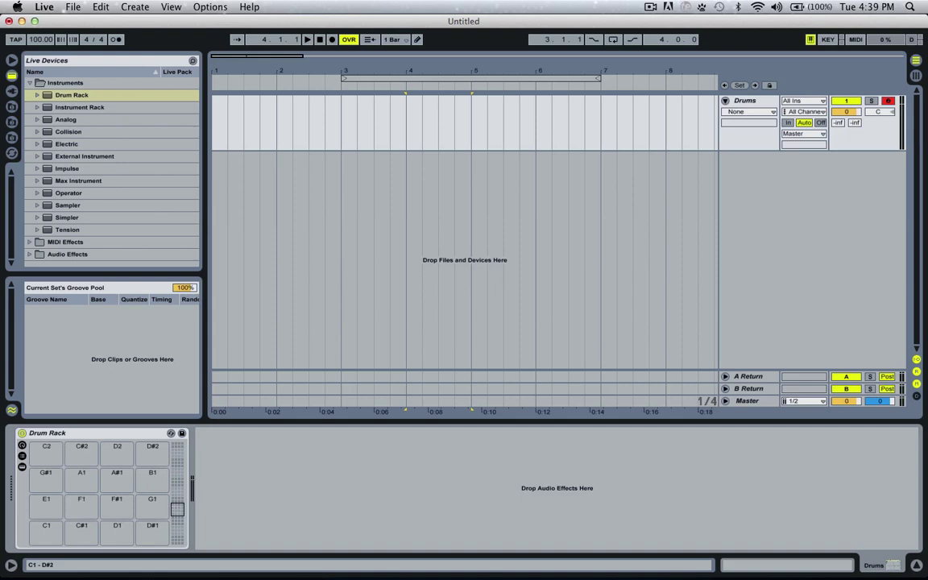
pyautogui.click(46, 532)
pyautogui.click(118, 531)
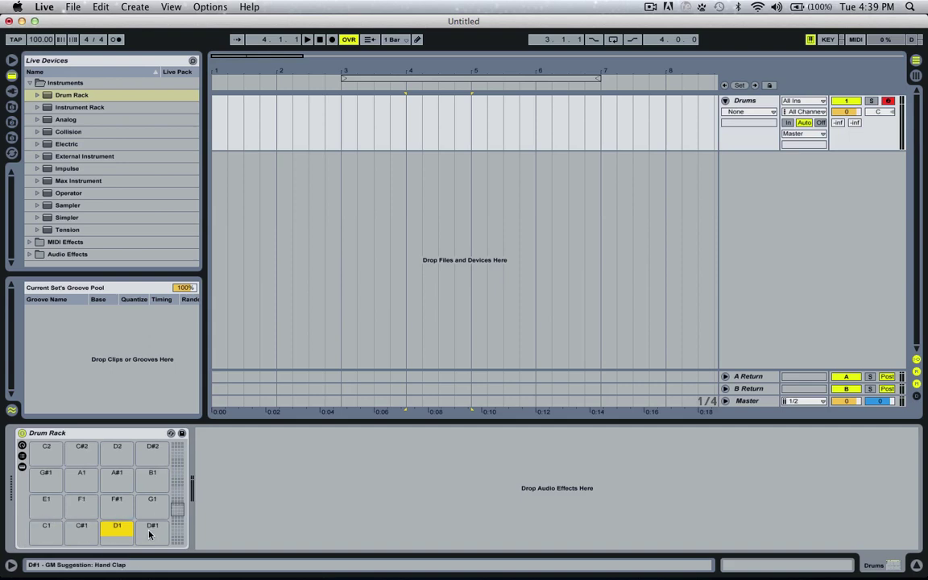
pyautogui.click(152, 532)
# Step: Browse the Library's Samples folder through the KJ Sawka-Mad Beatz pack to Individual Drum hits, and collapse the Snares folder
pyautogui.click(13, 106)
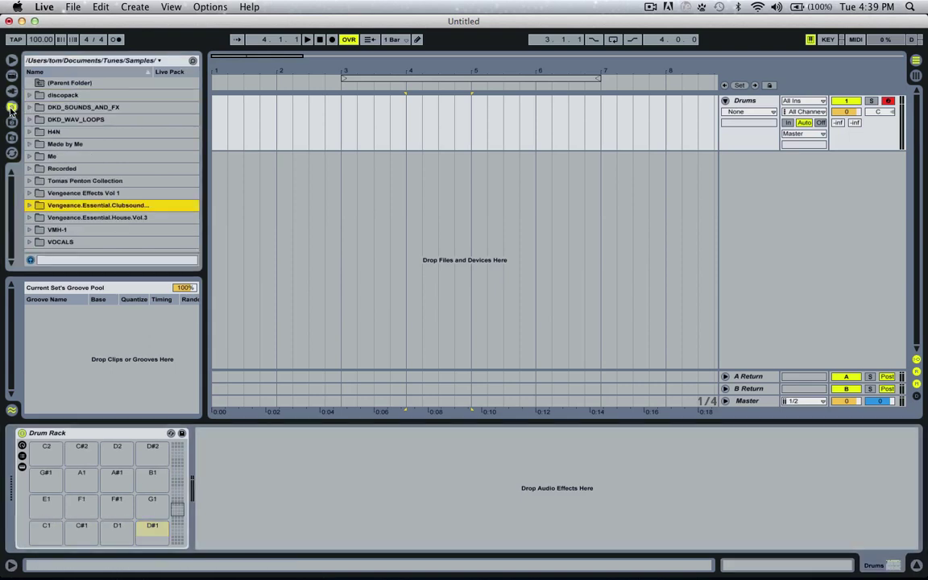
pyautogui.click(12, 123)
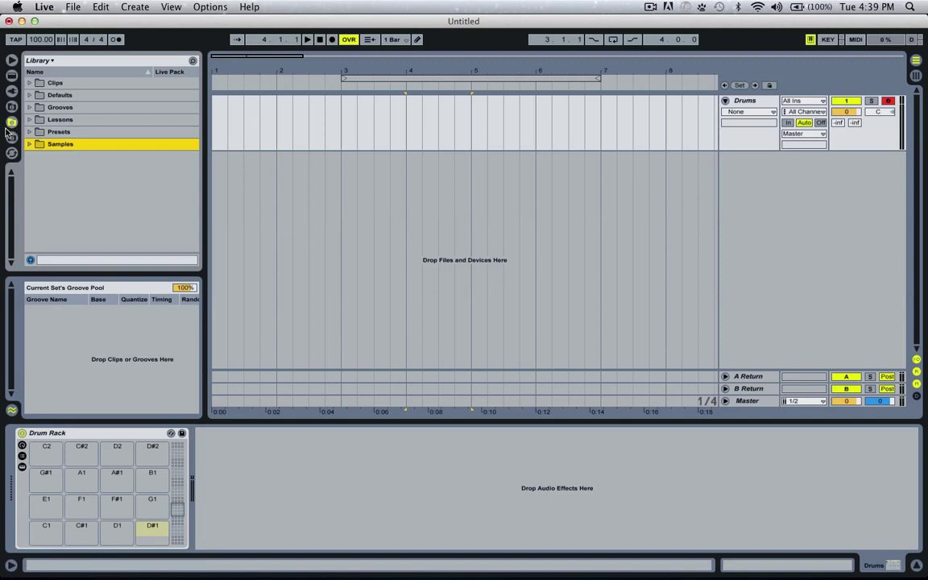
pyautogui.click(49, 60)
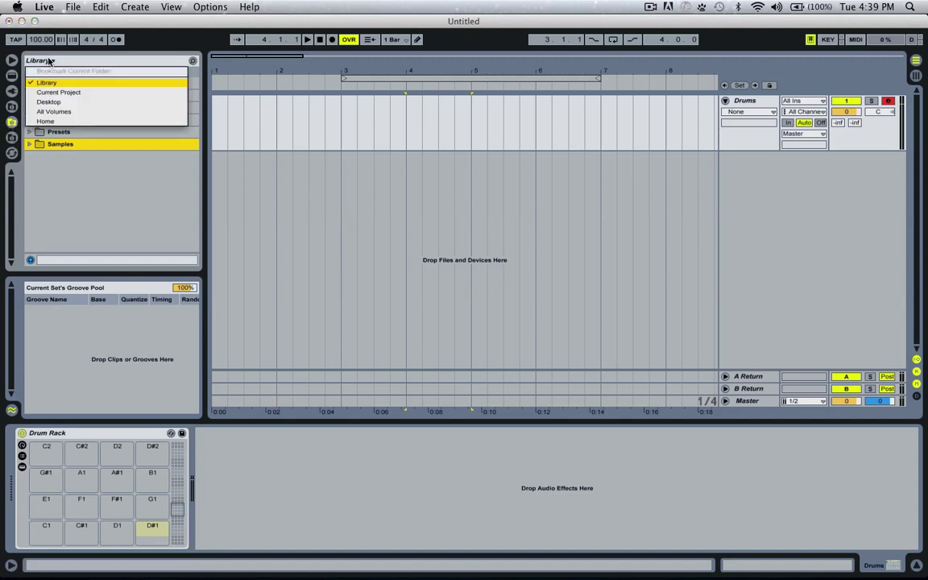
pyautogui.click(57, 84)
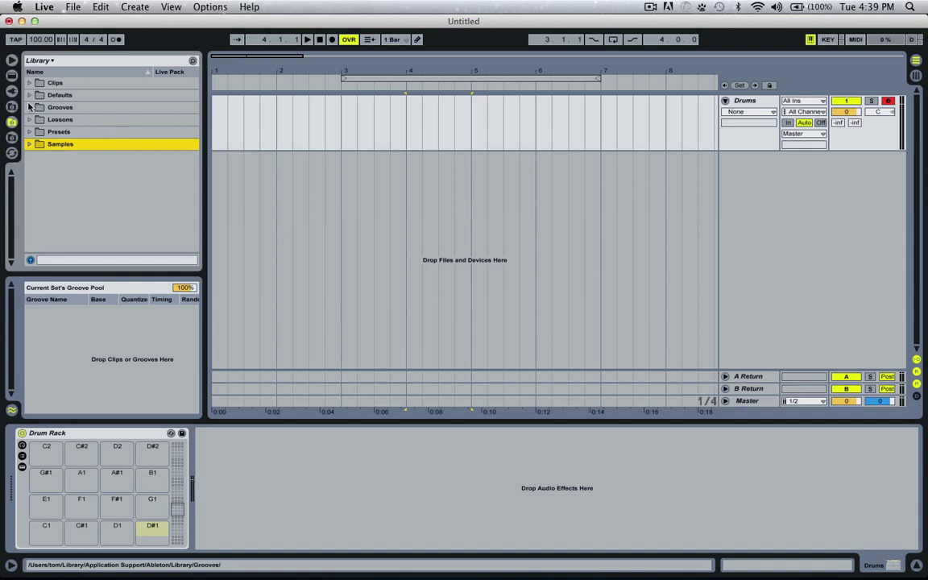
pyautogui.click(30, 145)
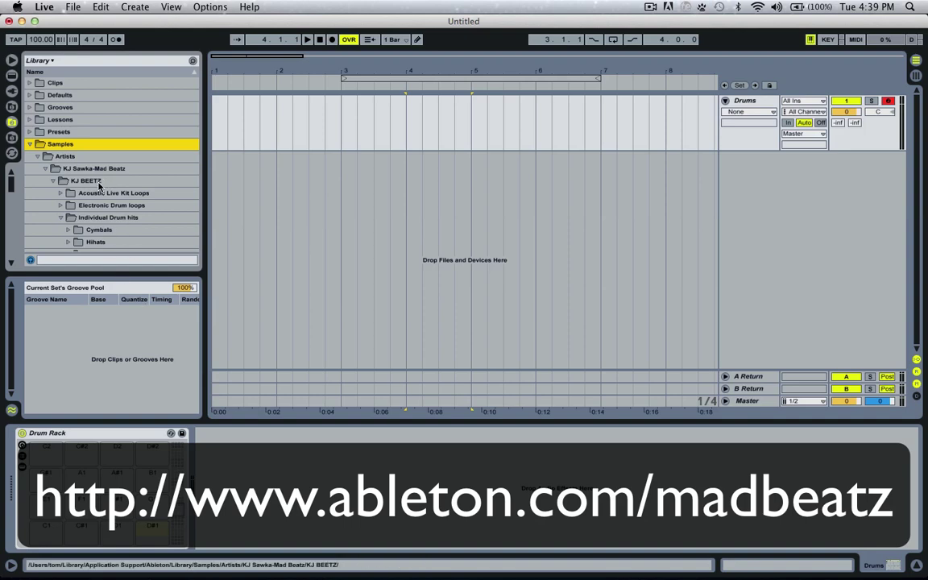
pyautogui.scroll(-1, 107, 194)
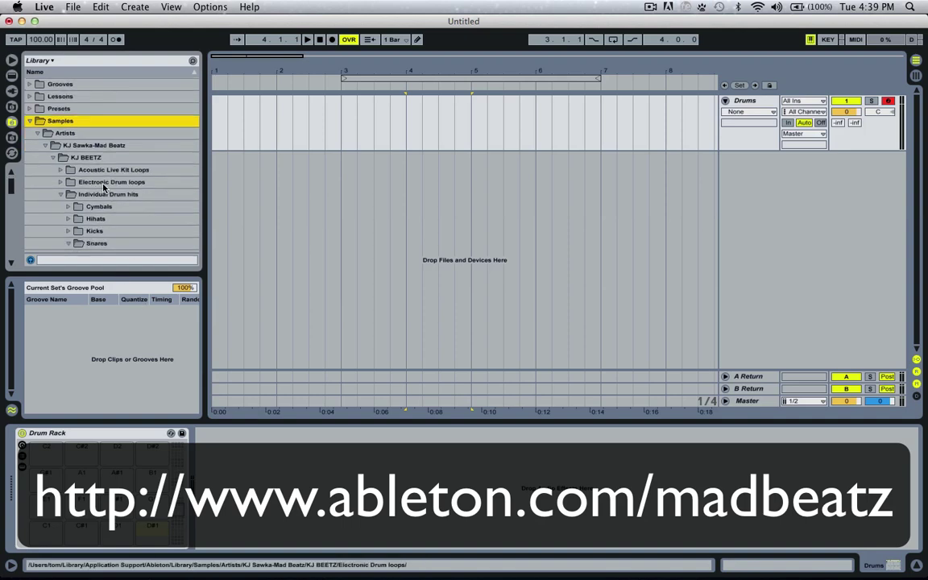
pyautogui.scroll(-1, 104, 188)
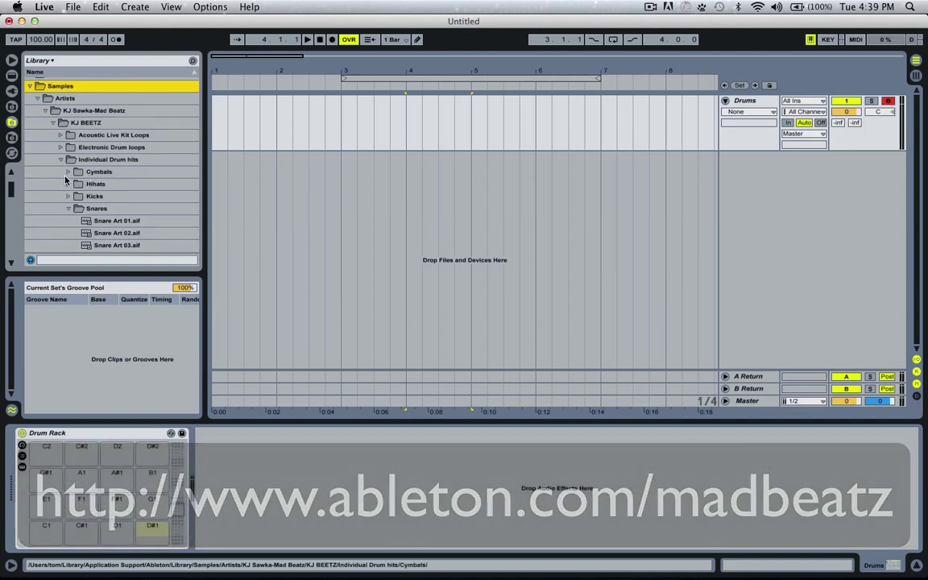
pyautogui.click(69, 209)
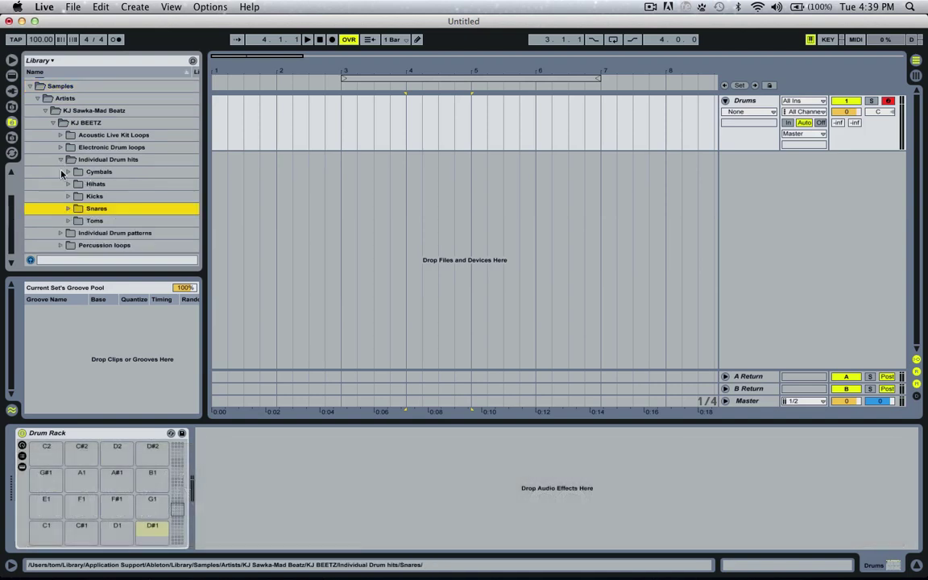
# Step: Collapse and reopen the Samples and KJ Sawka-Mad Beatz folders, leaving KJ BEETZ closed inside the pack
pyautogui.click(45, 110)
pyautogui.scroll(2, 35, 96)
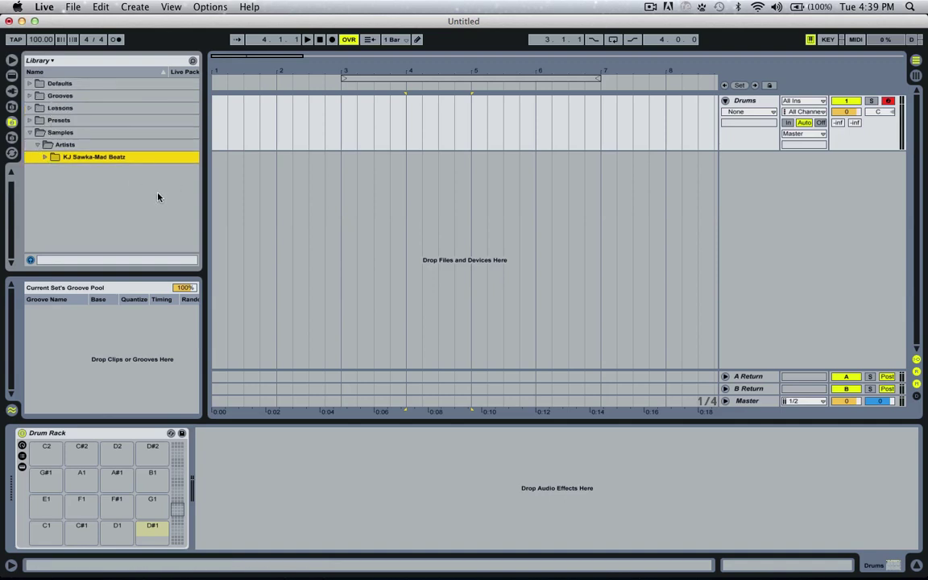
pyautogui.click(30, 133)
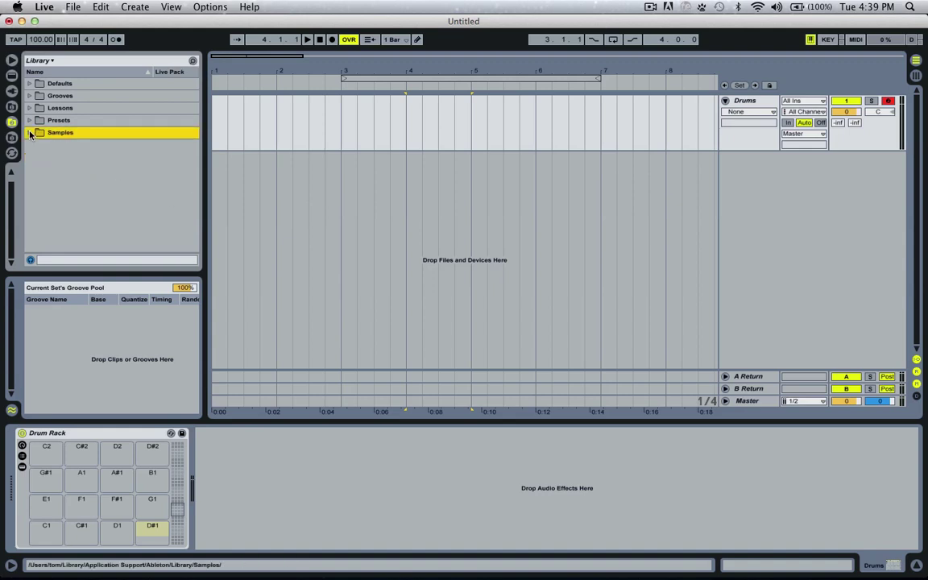
pyautogui.click(30, 133)
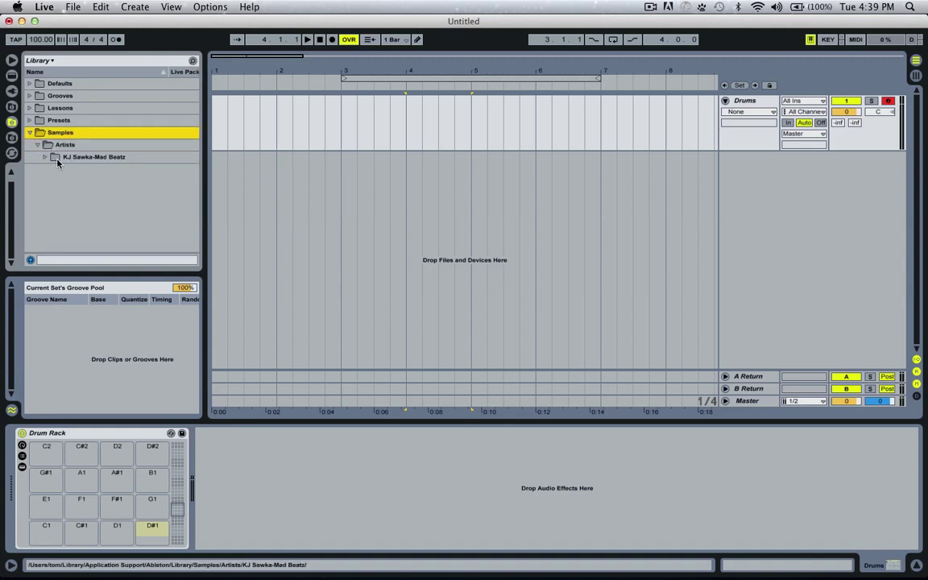
pyautogui.click(45, 158)
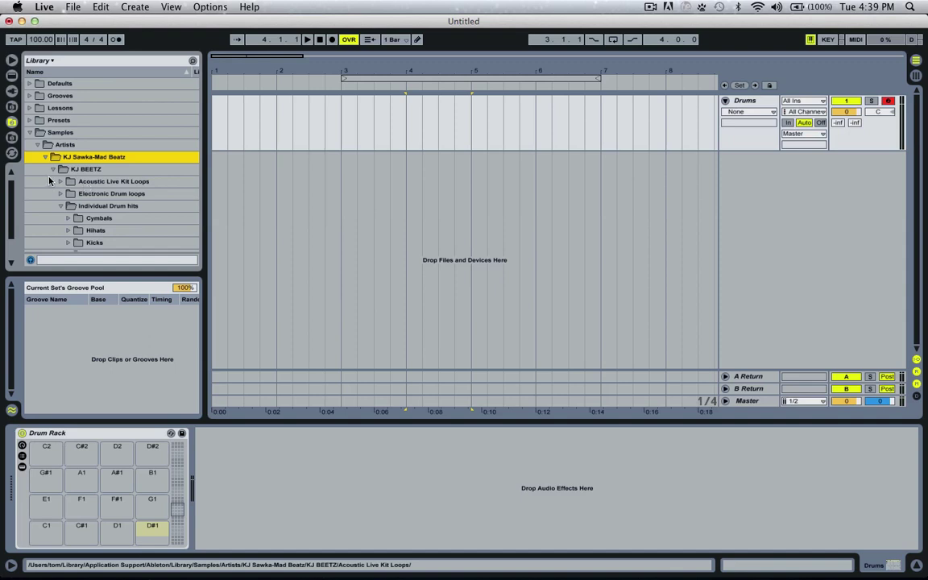
pyautogui.click(52, 170)
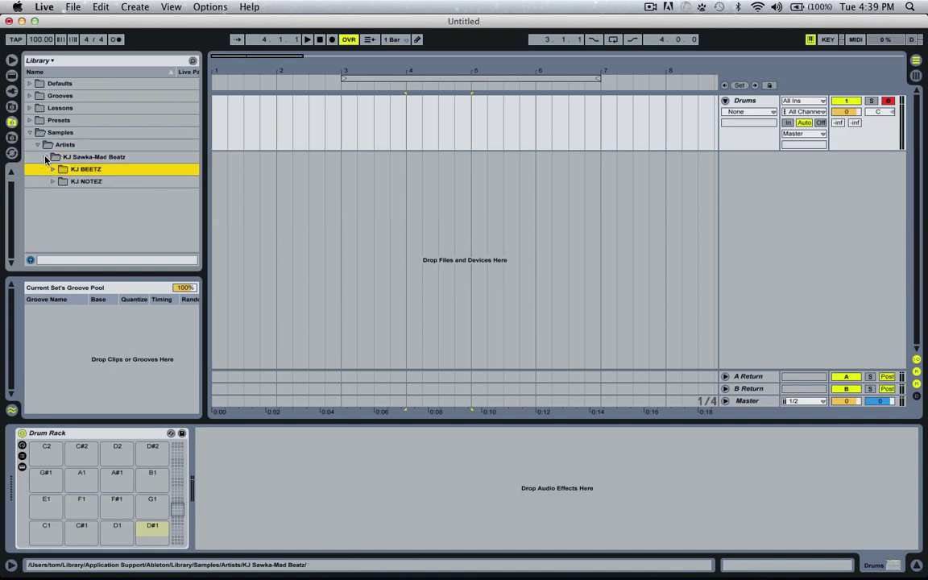
pyautogui.click(45, 158)
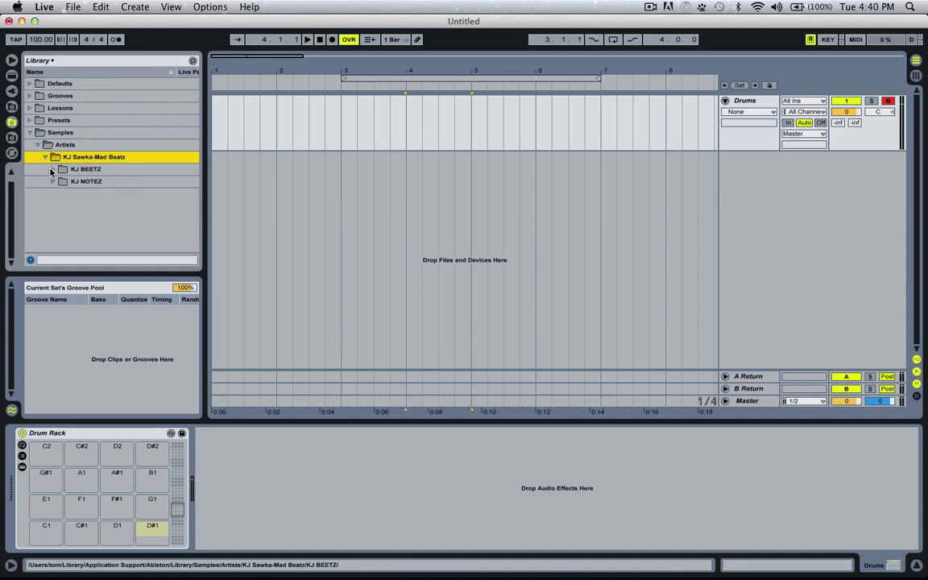
# Step: Expand KJ BEETZ, collapse Individual Drum hits, and go through the acoustic loop, electronic loop and drum hit folders
pyautogui.click(52, 170)
pyautogui.click(62, 207)
pyautogui.click(108, 183)
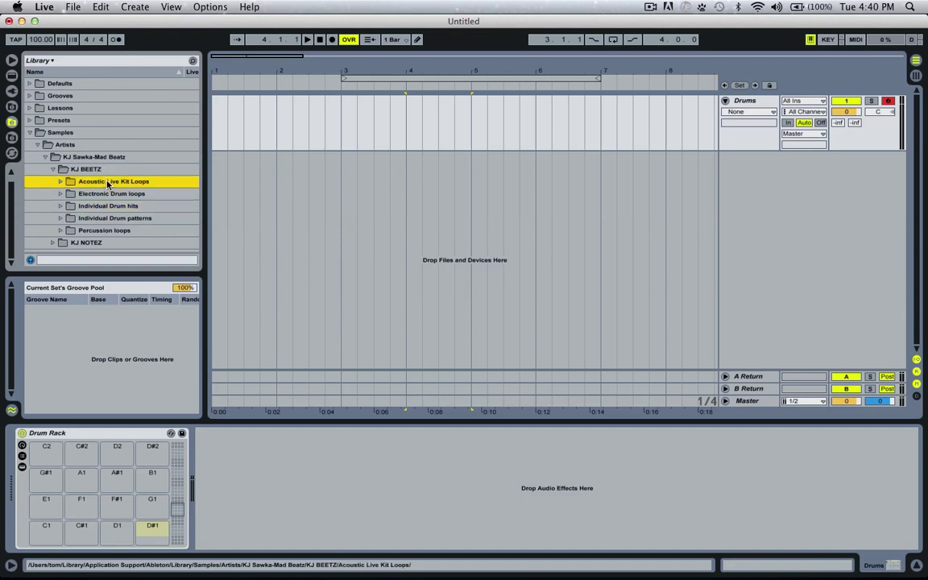
pyautogui.click(107, 195)
pyautogui.click(105, 208)
pyautogui.click(111, 184)
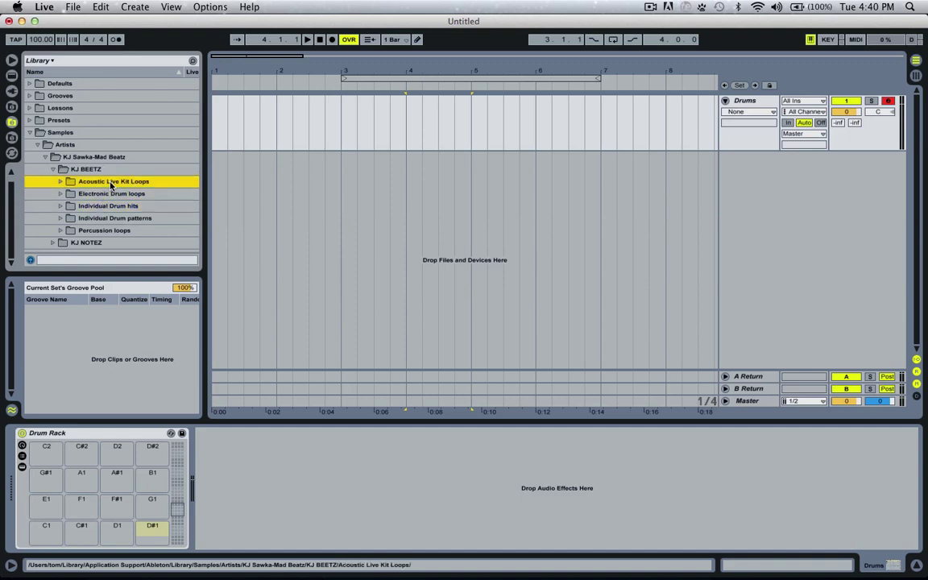
# Step: Expand Individual Drum hits and go through its Cymbals, Hihats, Kicks, Snares and Toms folders
pyautogui.click(61, 208)
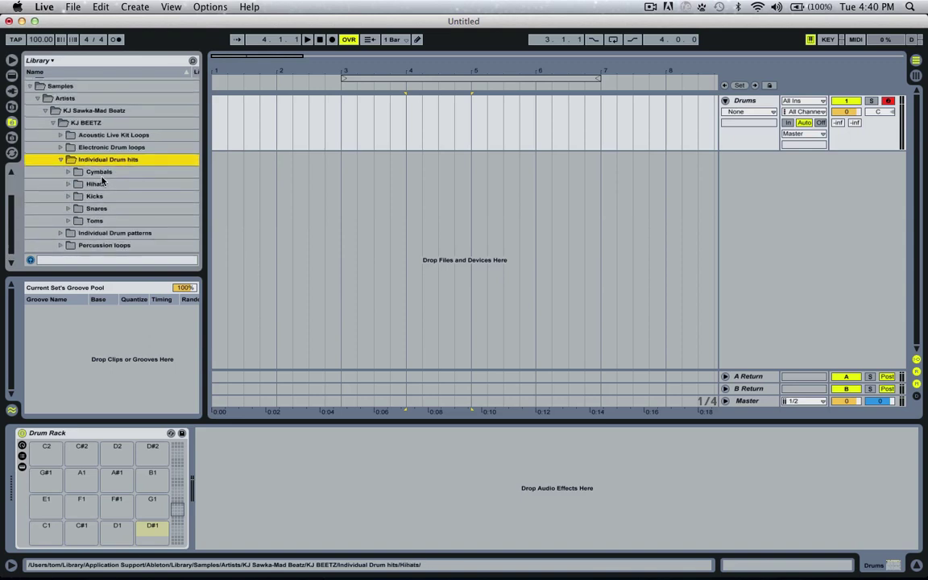
pyautogui.click(96, 185)
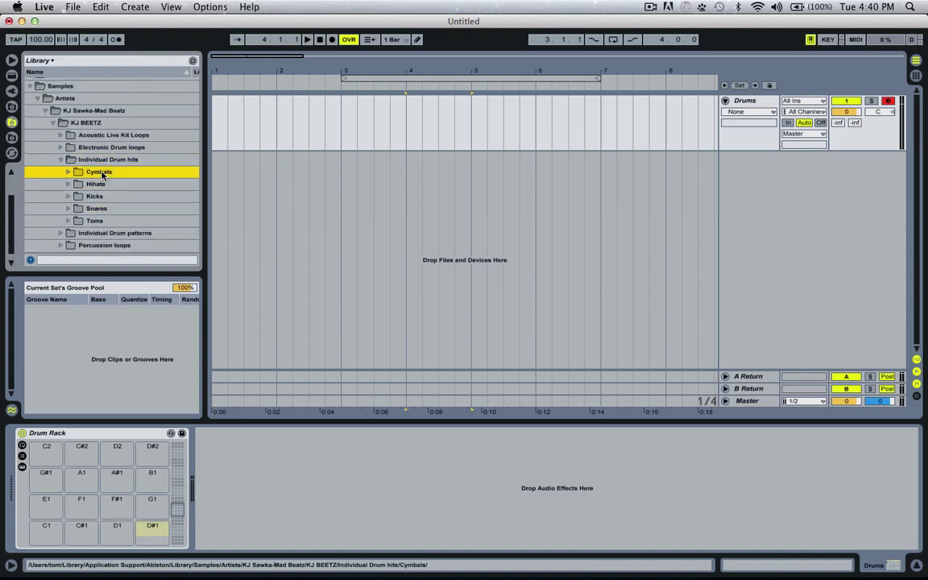
pyautogui.click(96, 196)
pyautogui.click(98, 208)
pyautogui.click(108, 222)
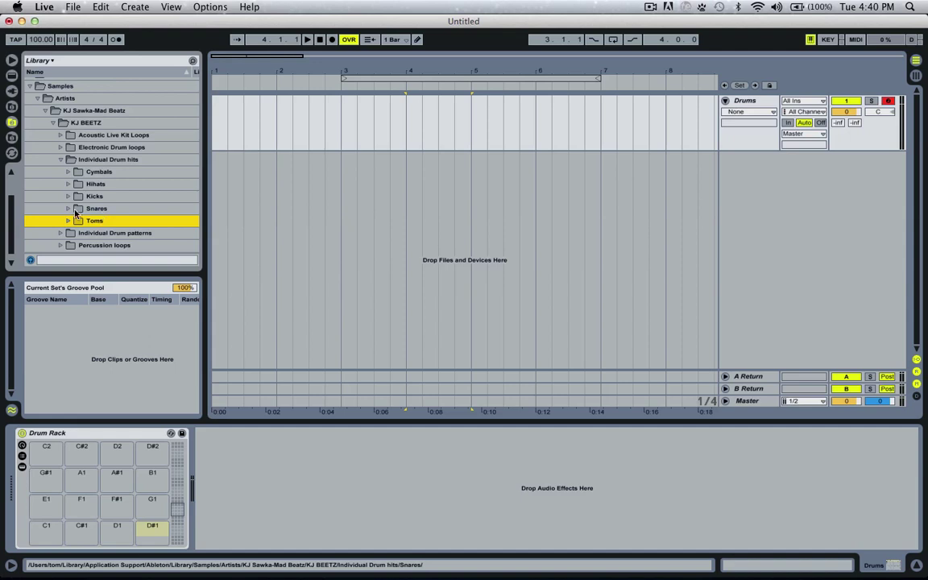
# Step: Open the Kicks folder as the browser's current folder and look over its samples
pyautogui.doubleClick(101, 196)
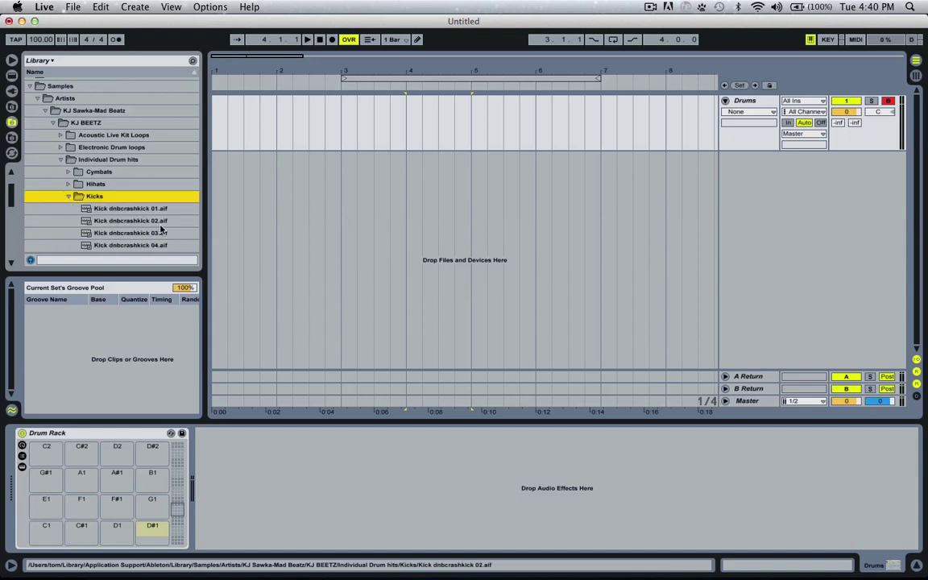
pyautogui.doubleClick(91, 198)
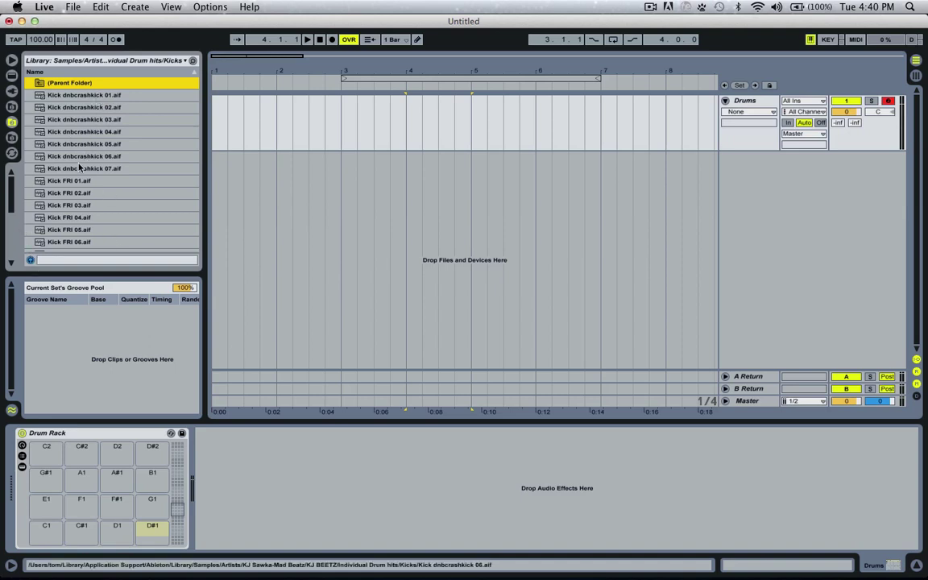
pyautogui.scroll(-3, 89, 201)
pyautogui.scroll(5, 87, 201)
# Step: Audition the Kick dnbcrashkick and Kick FRI samples one after another, raising the system volume
pyautogui.press('Down')
pyautogui.press('Down')
pyautogui.press('Down')
pyautogui.press('Down')
pyautogui.press('Down')
pyautogui.press('Down')
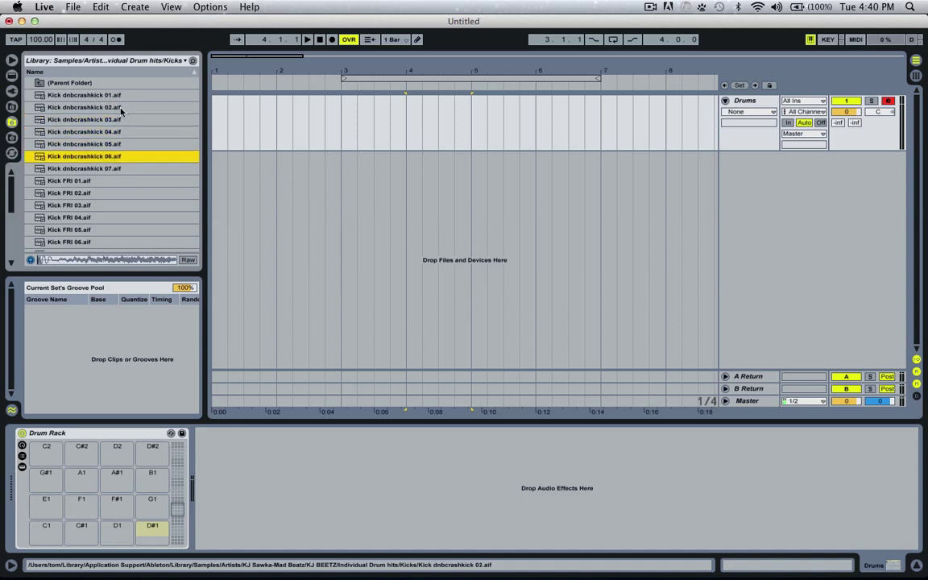
pyautogui.press('Down')
pyautogui.press('Down')
pyautogui.press('XF86AudioRaiseVolume')
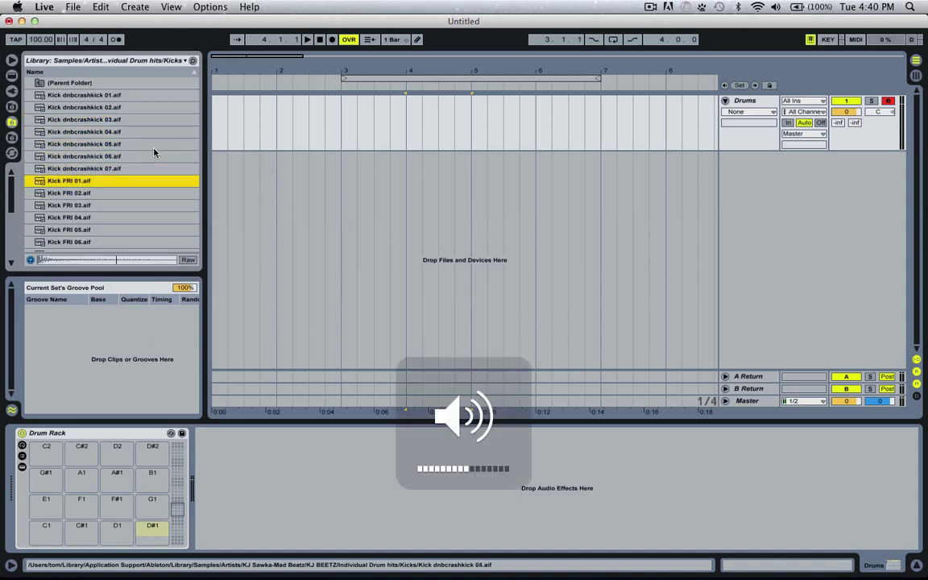
pyautogui.press('Down')
pyautogui.press('Down')
pyautogui.press('Down')
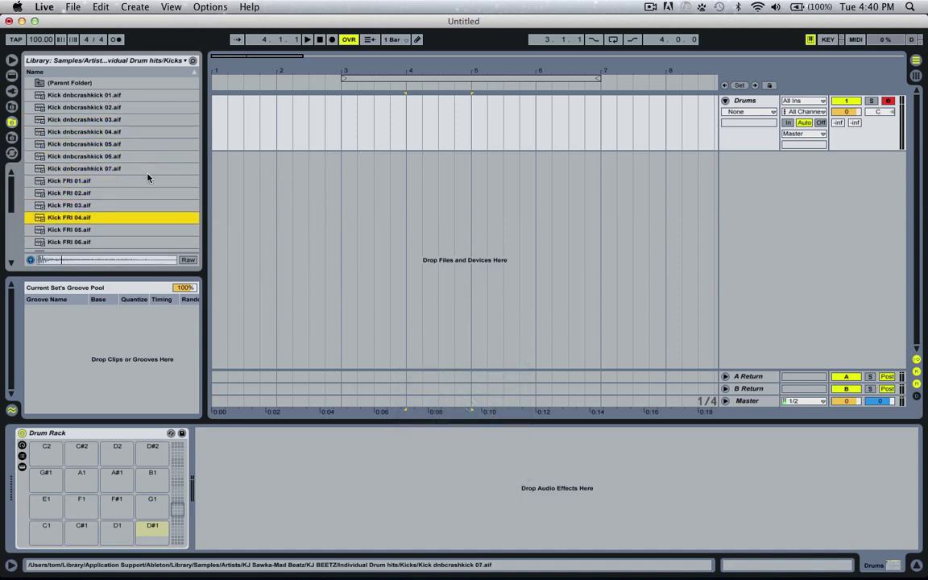
pyautogui.press('Down')
pyautogui.press('Down')
pyautogui.press('Down')
pyautogui.press('Down')
pyautogui.press('Up')
pyautogui.press('Up')
pyautogui.press('Up')
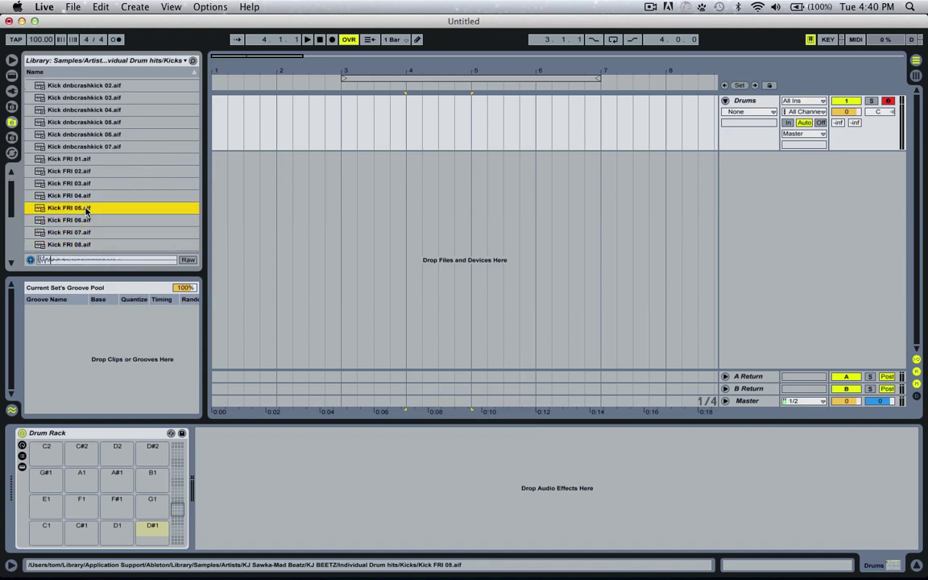
# Step: Load Kick FRI 04.aif onto the Drum Rack's C1 pad and preview it
pyautogui.click(81, 199)
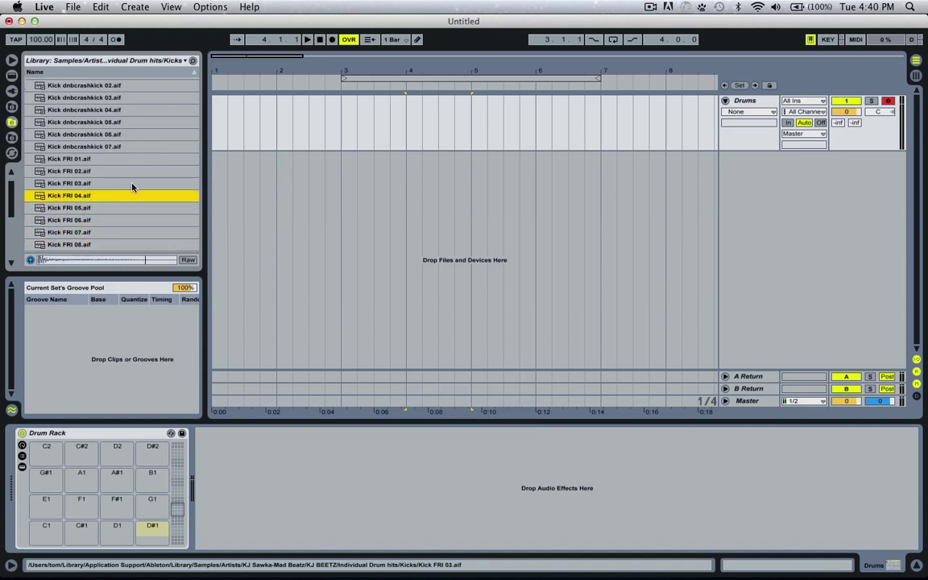
pyautogui.click(81, 199)
pyautogui.moveTo(54, 197); pyautogui.dragTo(56, 534)
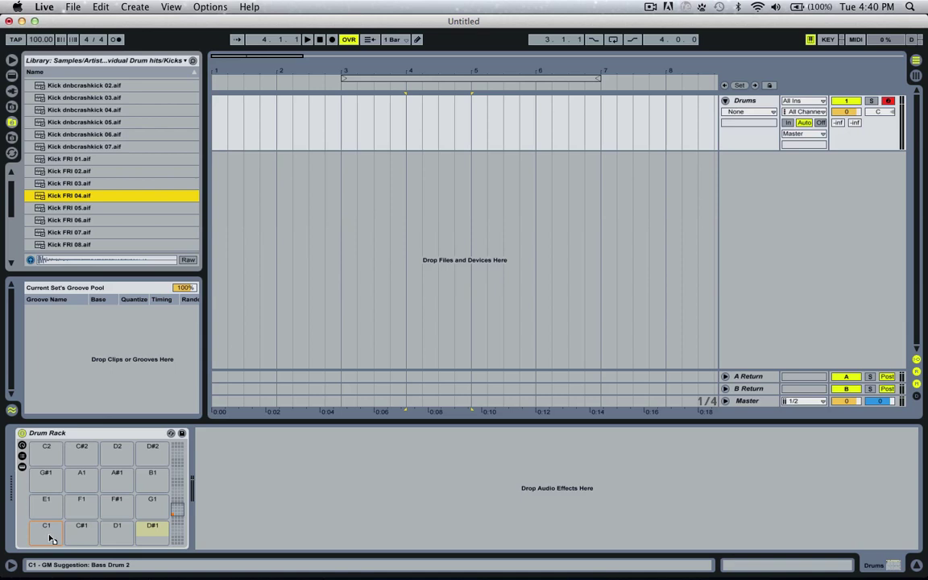
pyautogui.moveTo(47, 540); pyautogui.dragTo(45, 540)
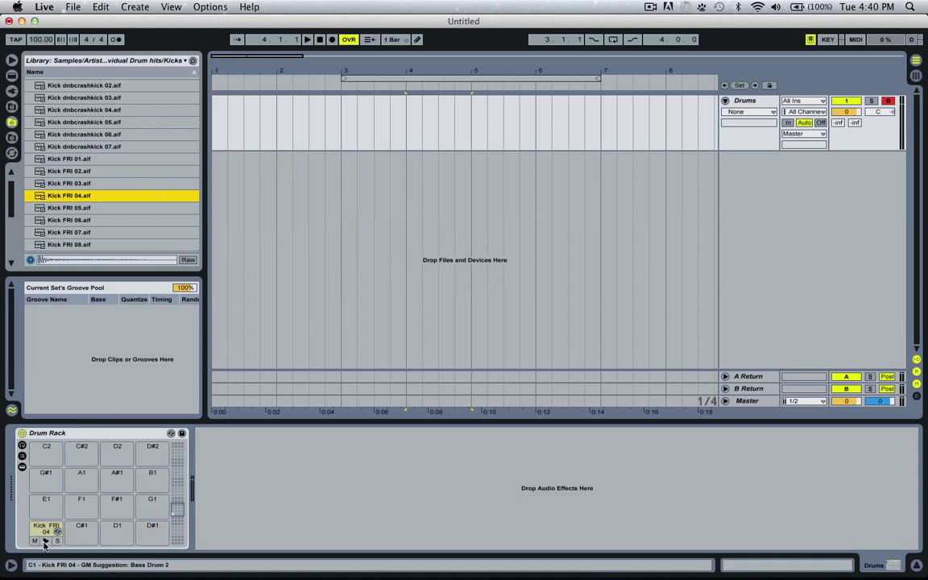
# Step: Go through the empty Drum Rack pads from C#1 to G#1, and select and preview the Kick FRI 04 pad
pyautogui.click(121, 532)
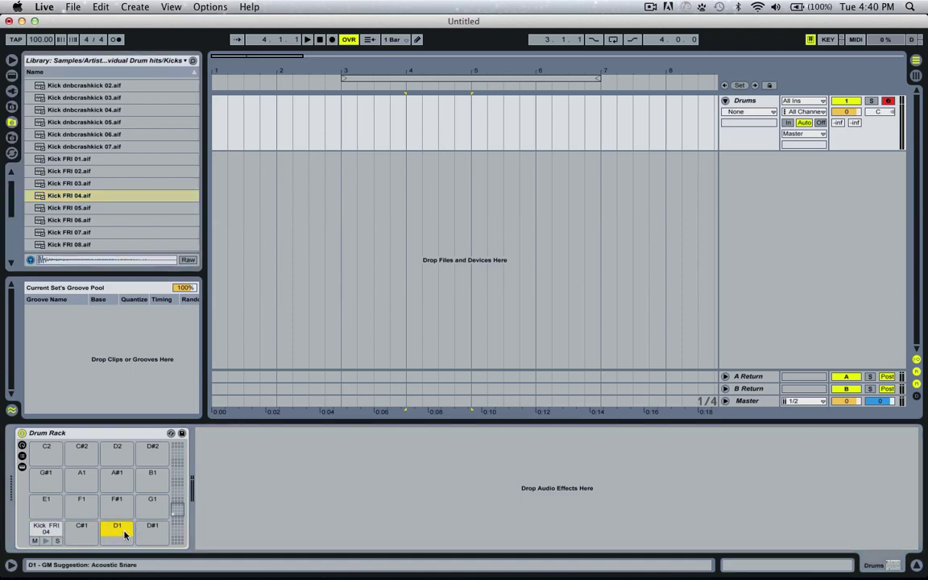
pyautogui.click(152, 536)
pyautogui.click(51, 512)
pyautogui.click(81, 512)
pyautogui.click(124, 511)
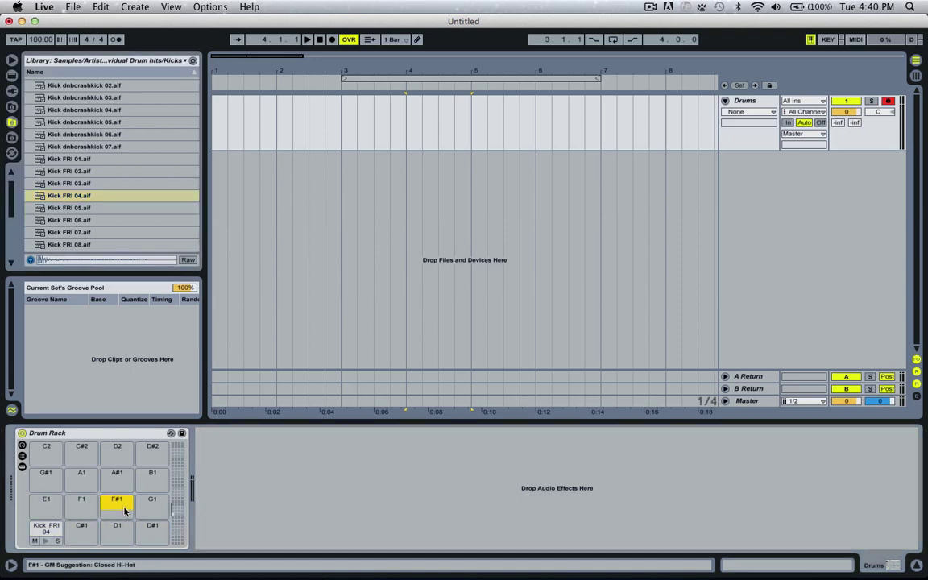
pyautogui.click(153, 503)
pyautogui.click(46, 475)
pyautogui.click(77, 531)
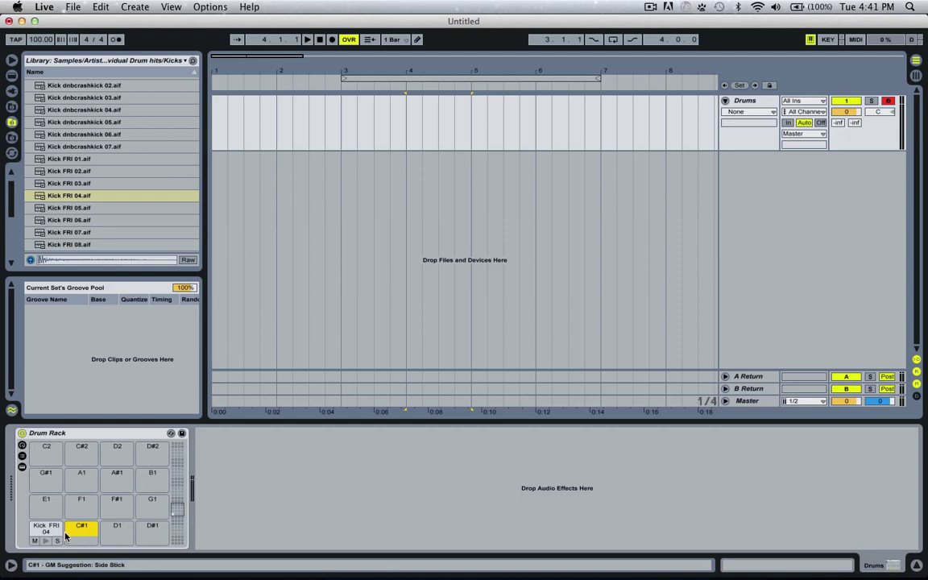
pyautogui.click(37, 532)
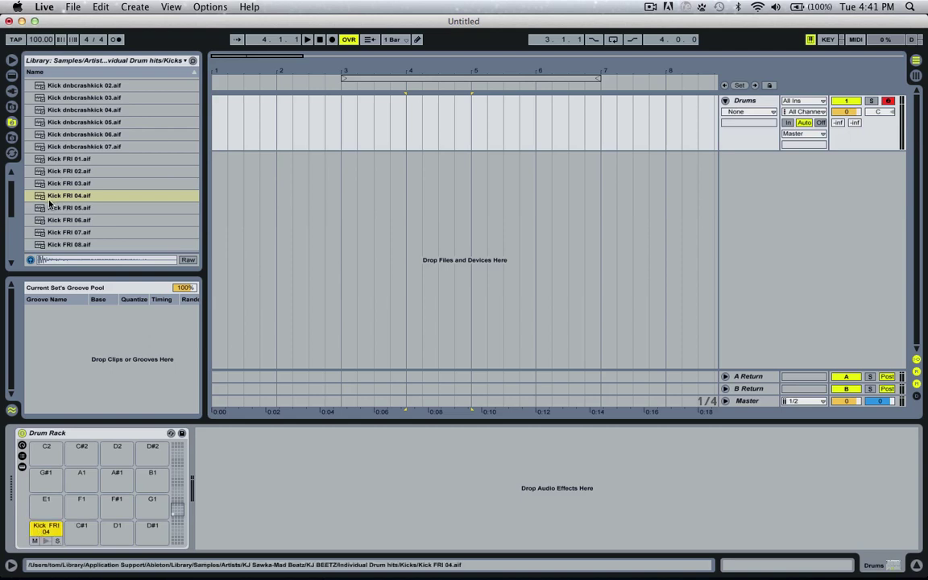
pyautogui.click(46, 540)
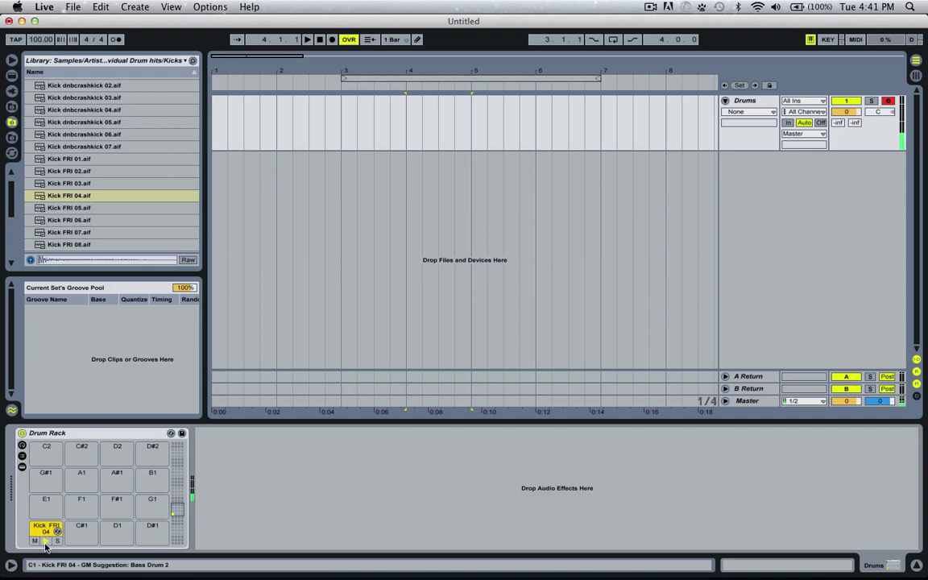
# Step: Go back to the Individual Drum hits folder and expand its Snares folder
pyautogui.scroll(2, 51, 88)
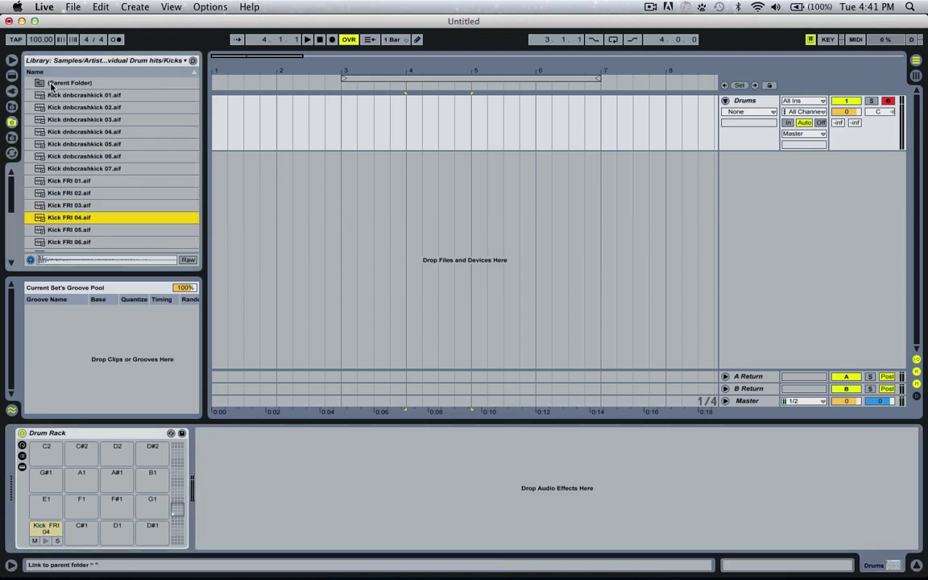
pyautogui.doubleClick(50, 83)
pyautogui.click(29, 120)
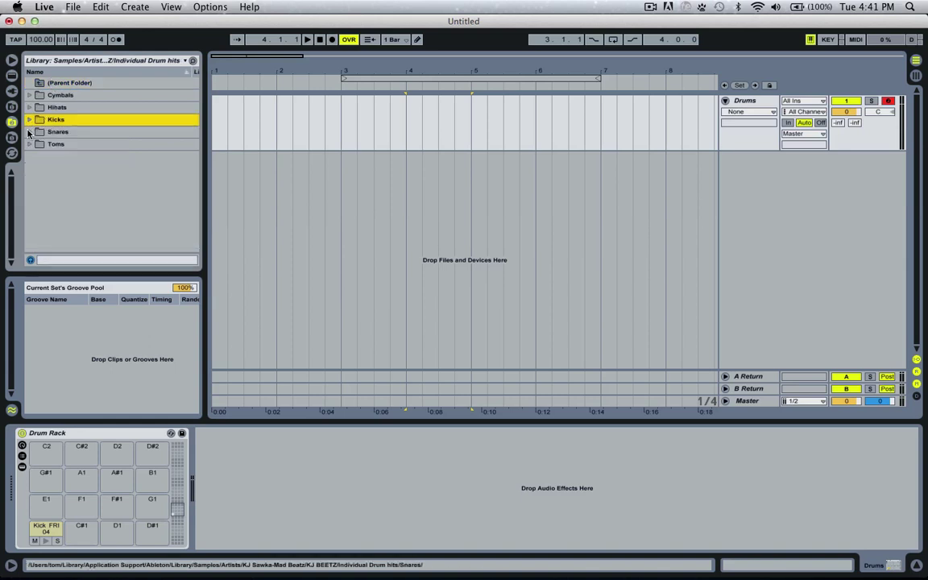
pyautogui.click(29, 132)
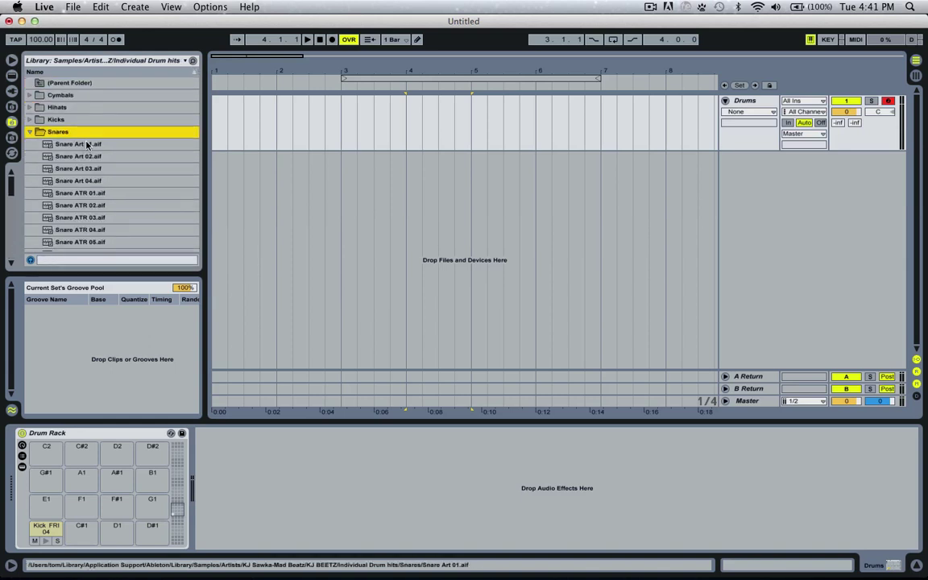
# Step: Audition the Snare Art, ATR and FRI samples, and load Snare FRI 05.aif onto the Drum Rack's C#1 pad
pyautogui.press('Down')
pyautogui.press('Down')
pyautogui.press('Down')
pyautogui.press('Down')
pyautogui.press('Down')
pyautogui.press('Down')
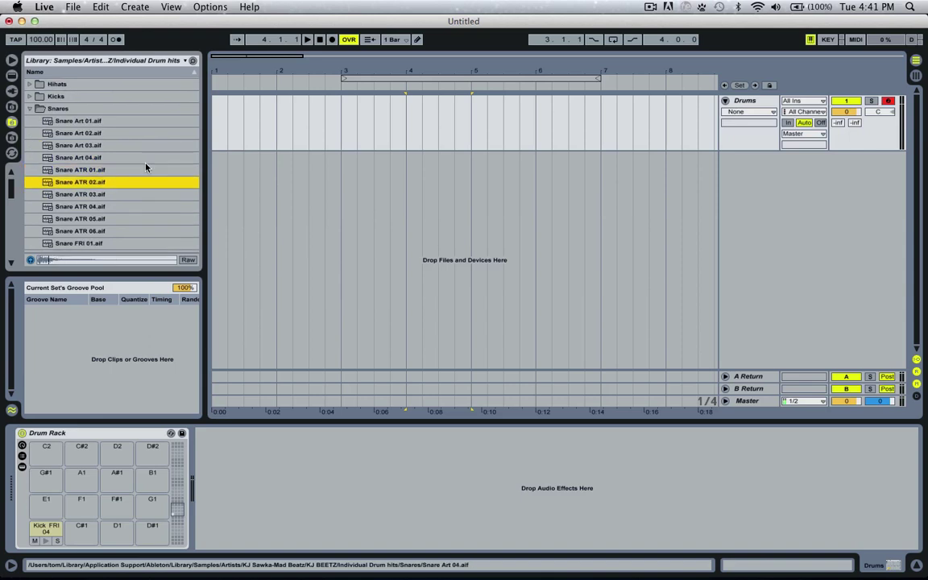
pyautogui.press('Down')
pyautogui.press('Down')
pyautogui.press('Down')
pyautogui.press('Down')
pyautogui.press('Down')
pyautogui.press('Down')
pyautogui.press('Down')
pyautogui.press('Down')
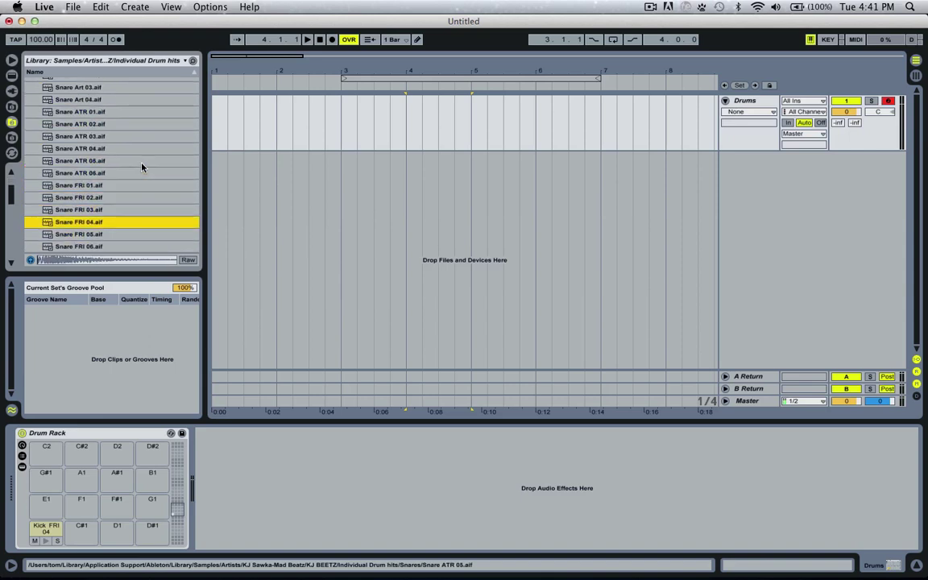
pyautogui.press('Down')
pyautogui.press('Down')
pyautogui.press('Down')
pyautogui.press('Down')
pyautogui.press('Down')
pyautogui.press('Down')
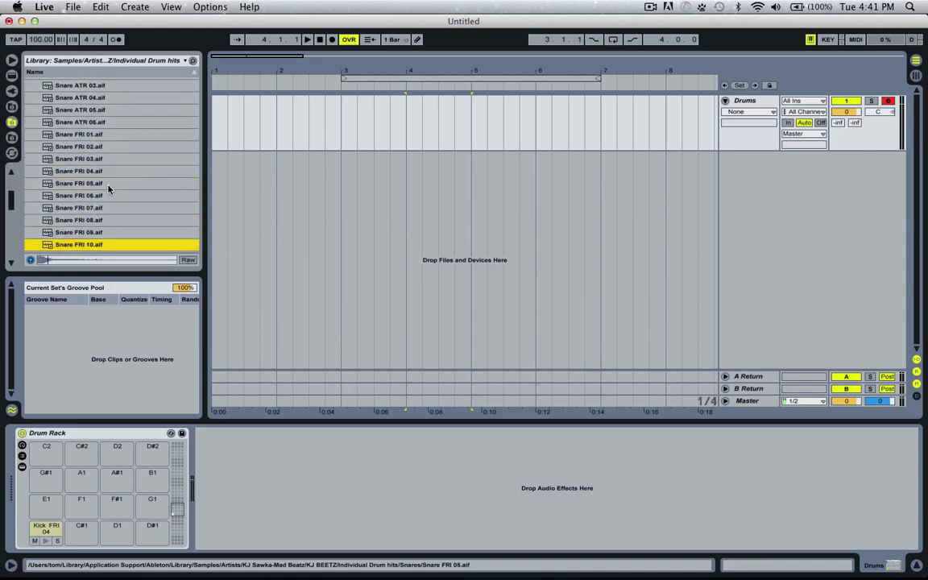
pyautogui.click(93, 184)
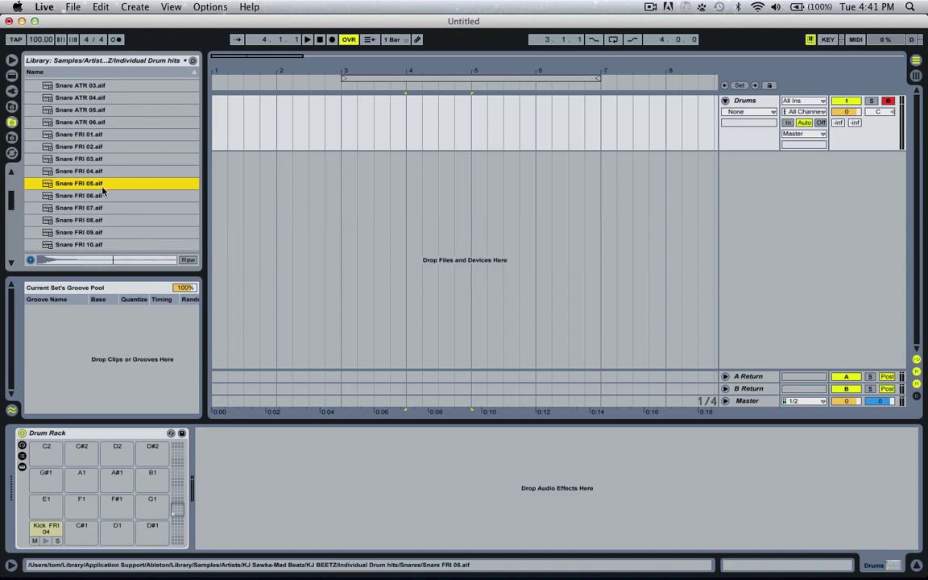
pyautogui.moveTo(82, 189); pyautogui.dragTo(83, 542)
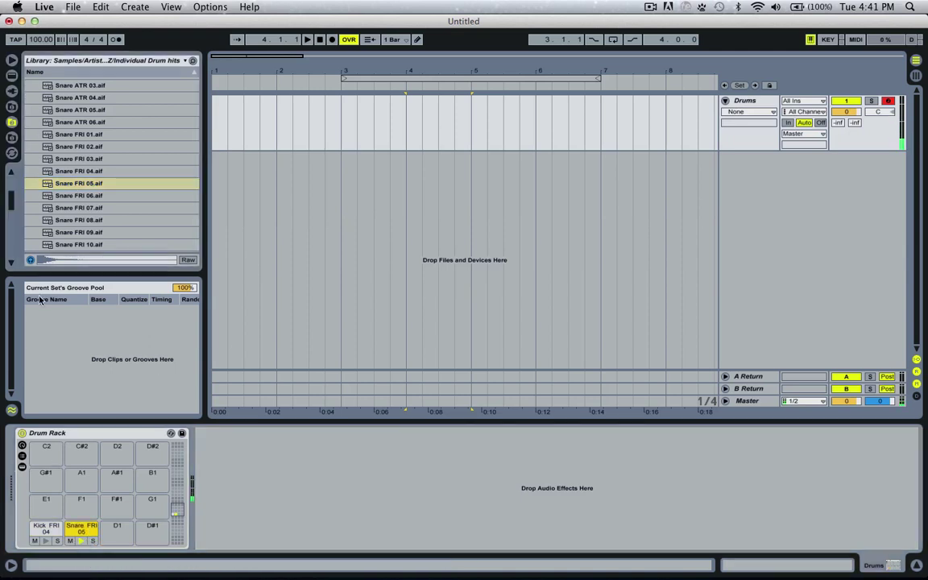
# Step: Expand the Hihats folder and audition its Hihat Art samples one after another
pyautogui.scroll(4, 48, 161)
pyautogui.click(26, 134)
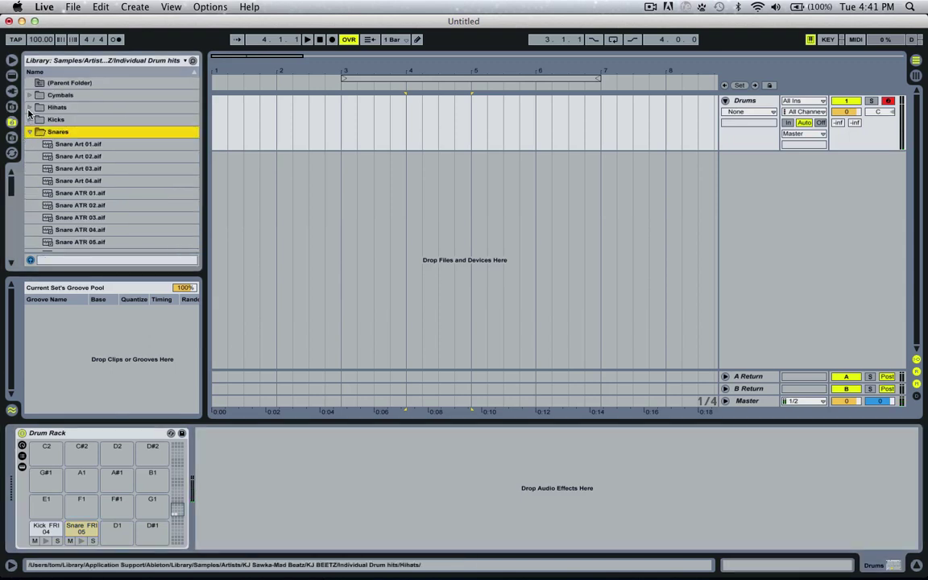
pyautogui.click(29, 107)
pyautogui.press('Down')
pyautogui.press('Down')
pyautogui.press('Down')
pyautogui.press('Down')
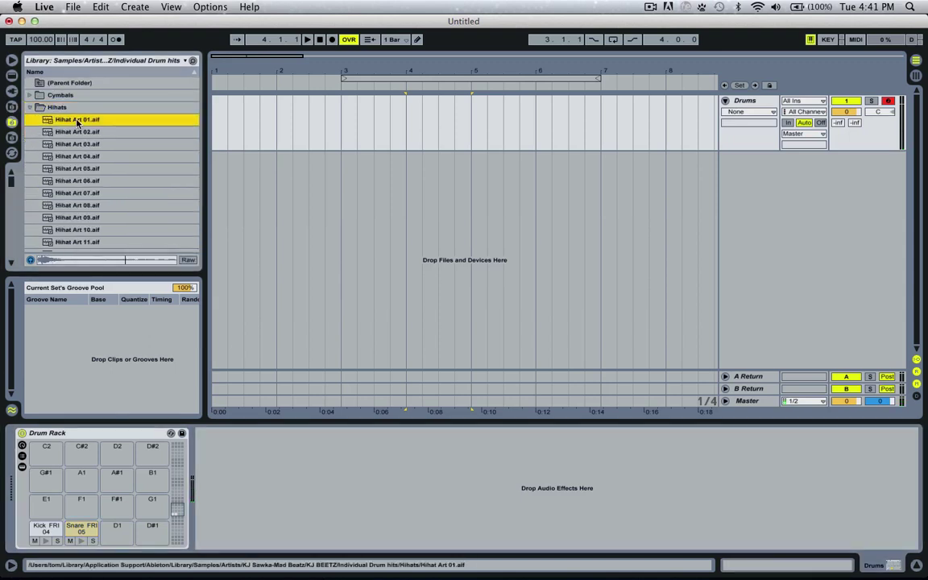
pyautogui.press('Down')
pyautogui.press('Down')
pyautogui.press('Down')
pyautogui.press('Down')
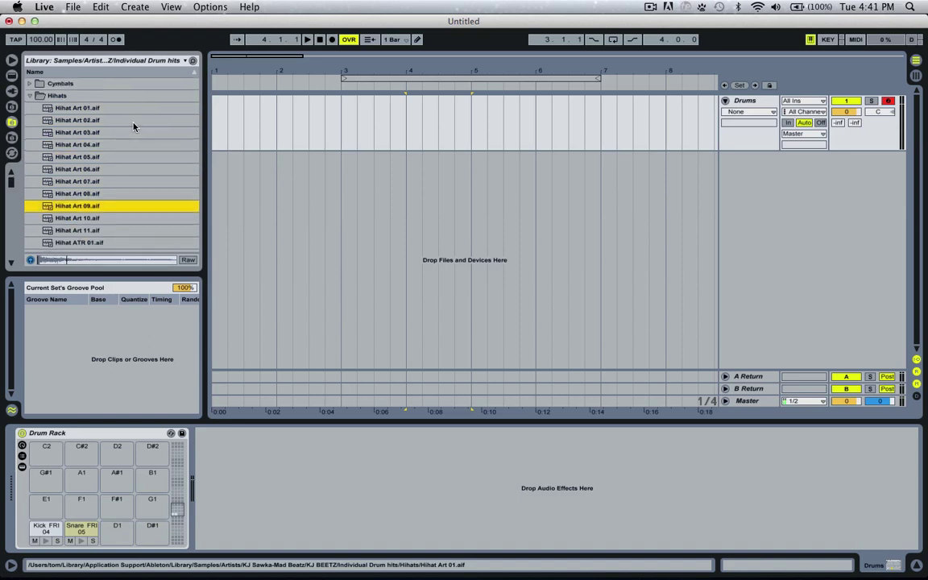
# Step: Load Hihat Art 01.aif through Hihat Art 11.aif together onto consecutive Drum Rack pads starting at D1
pyautogui.click(86, 97)
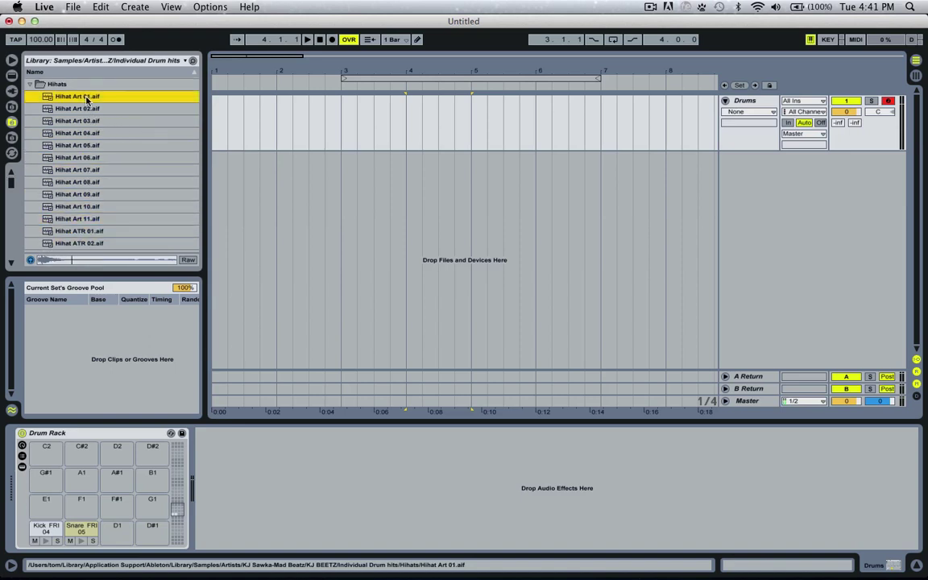
pyautogui.keyDown('shift'); pyautogui.click(80, 219); pyautogui.keyUp('shift')
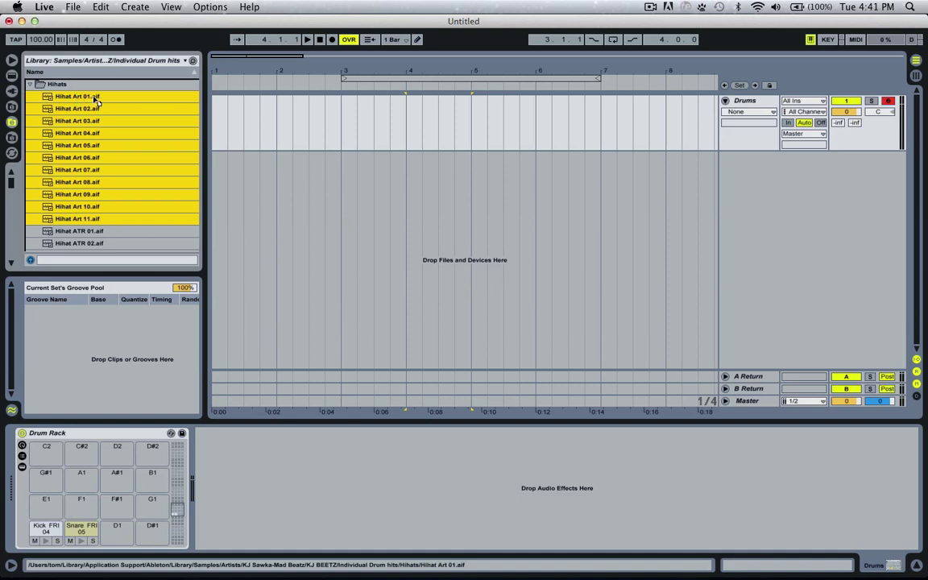
pyautogui.moveTo(144, 156); pyautogui.dragTo(121, 531)
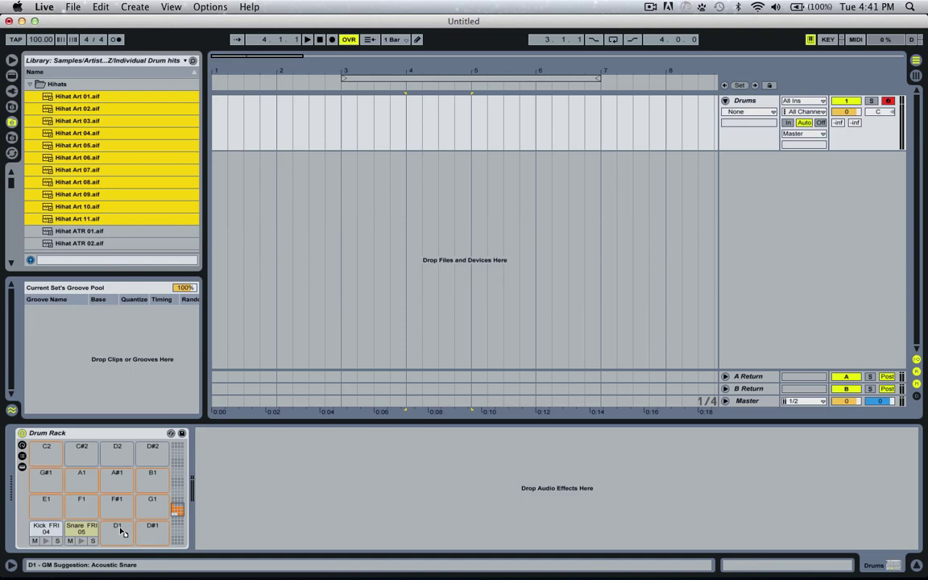
pyautogui.moveTo(121, 532); pyautogui.dragTo(120, 532)
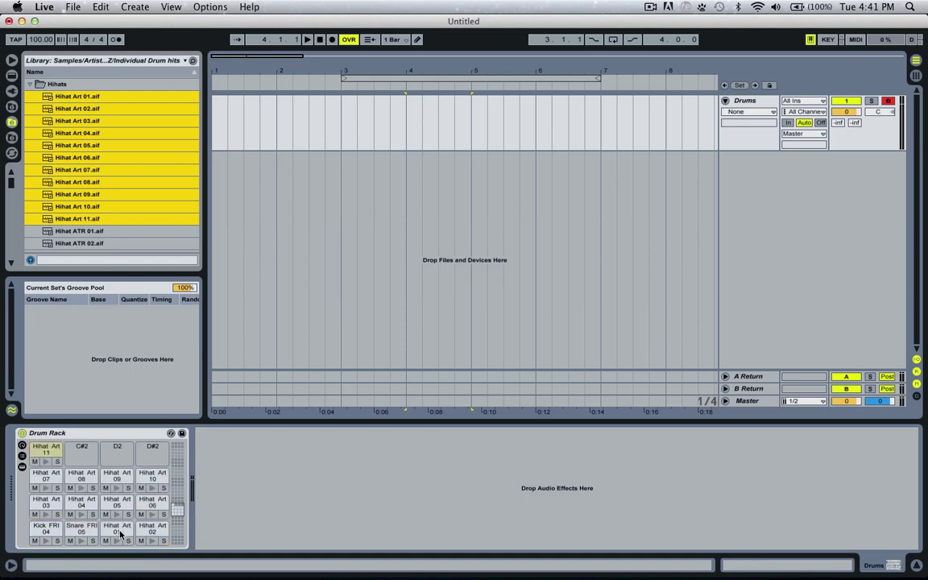
# Step: Preview the Hihat Art pads in the Drum Rack, and select the Drum Rack and the Drums track
pyautogui.click(117, 541)
pyautogui.click(154, 541)
pyautogui.click(152, 515)
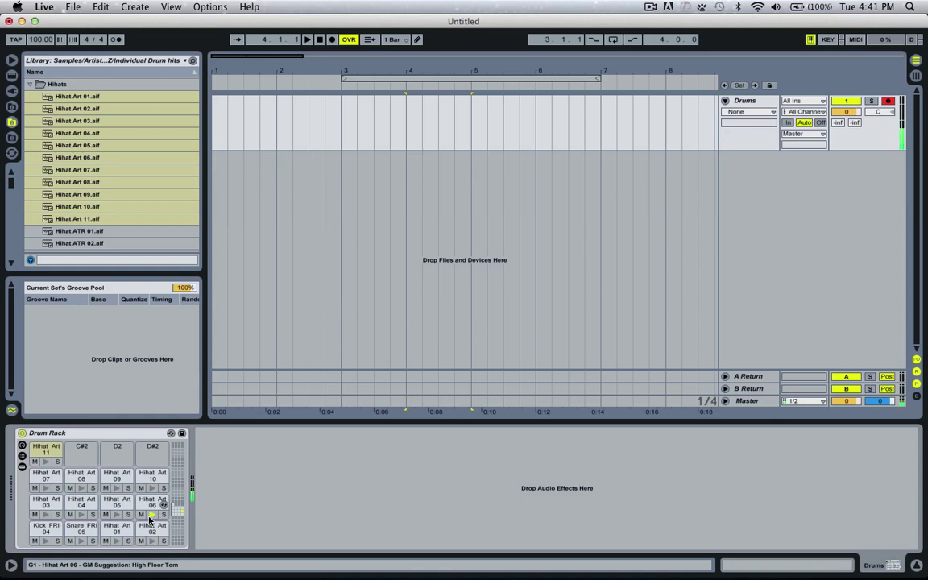
pyautogui.click(117, 514)
pyautogui.click(81, 514)
pyautogui.click(46, 514)
pyautogui.click(46, 487)
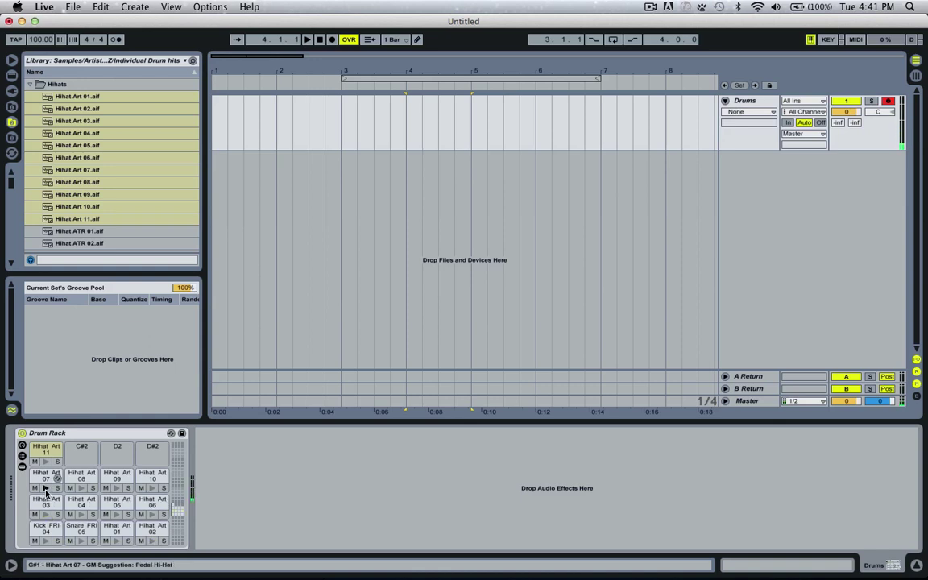
pyautogui.click(91, 436)
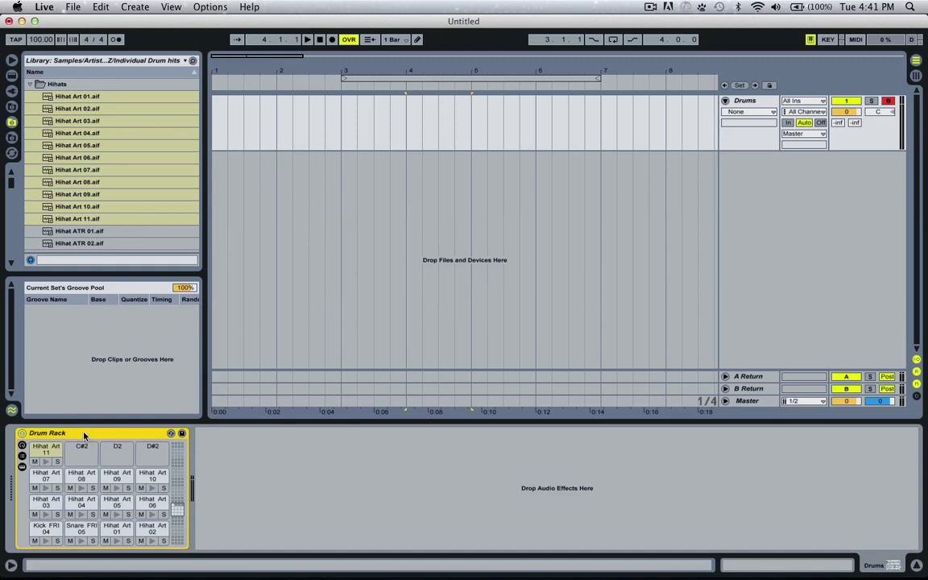
pyautogui.click(774, 99)
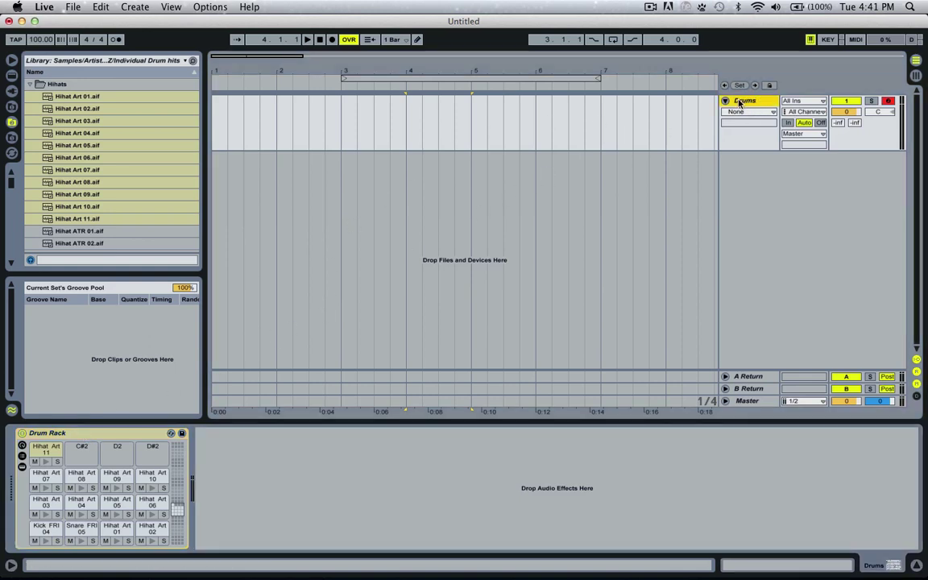
# Step: Move the arrangement loop to bars 33–37 with a length of four bars, and turn looping on
pyautogui.moveTo(253, 57); pyautogui.dragTo(253, 9)
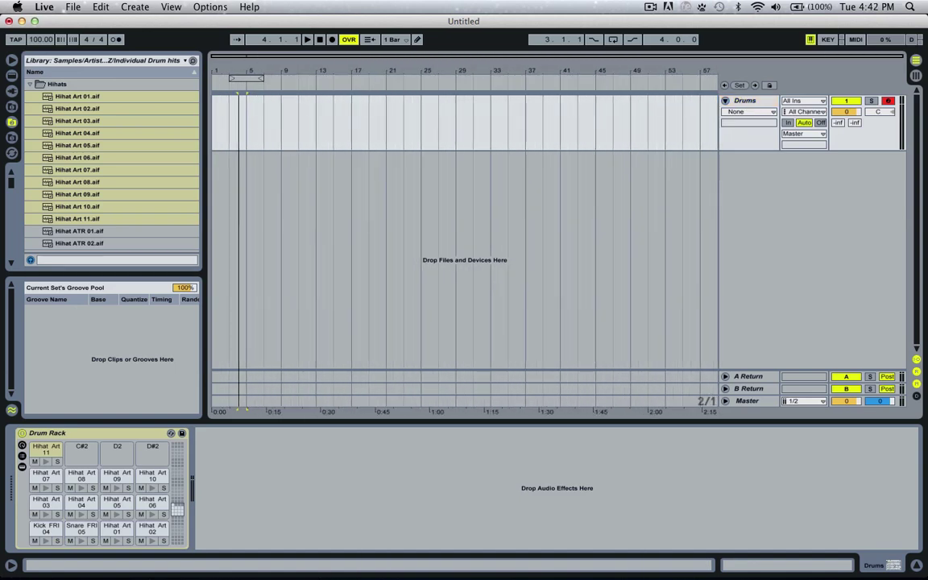
pyautogui.moveTo(260, 76); pyautogui.dragTo(516, 78)
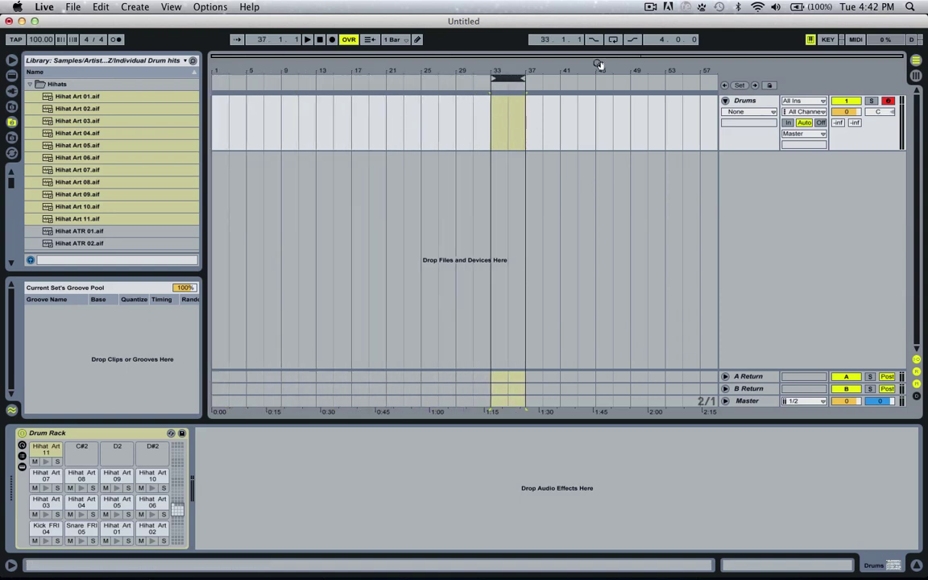
pyautogui.click(613, 40)
# Step: Select bars 33 to 37 on the Drums track and check the loop's start and length values
pyautogui.moveTo(610, 56); pyautogui.dragTo(610, 121)
pyautogui.moveTo(456, 119); pyautogui.dragTo(603, 80)
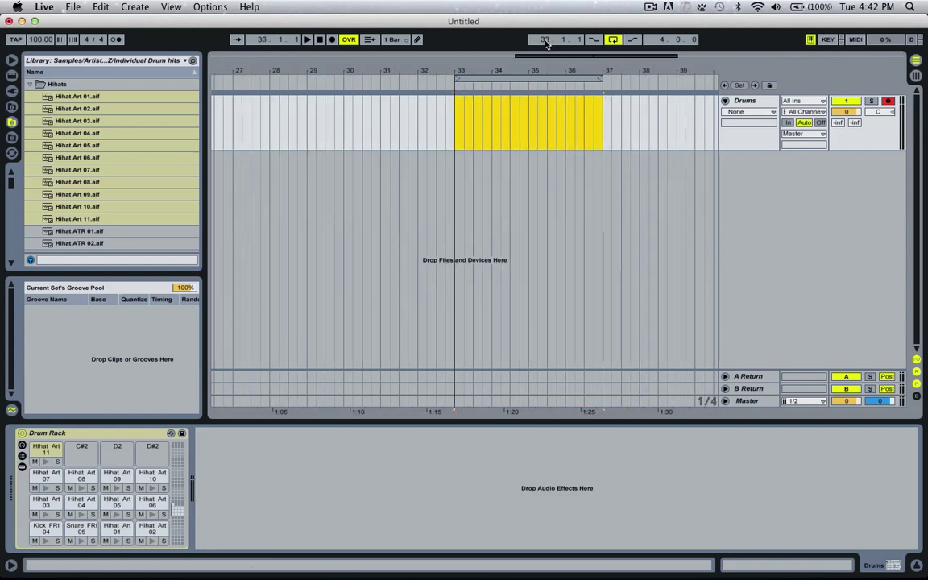
pyautogui.click(545, 42)
pyautogui.click(660, 41)
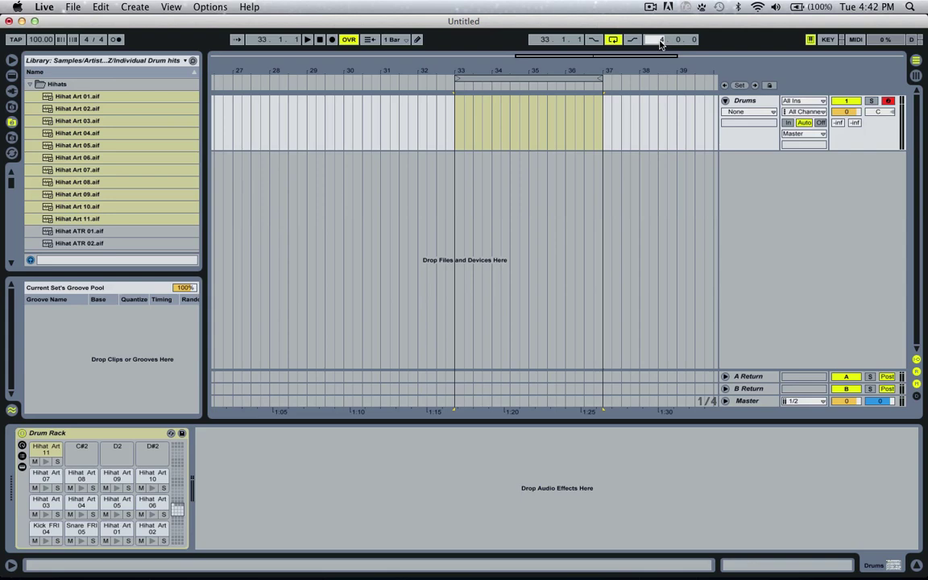
pyautogui.click(565, 98)
pyautogui.moveTo(647, 57); pyautogui.dragTo(748, 56)
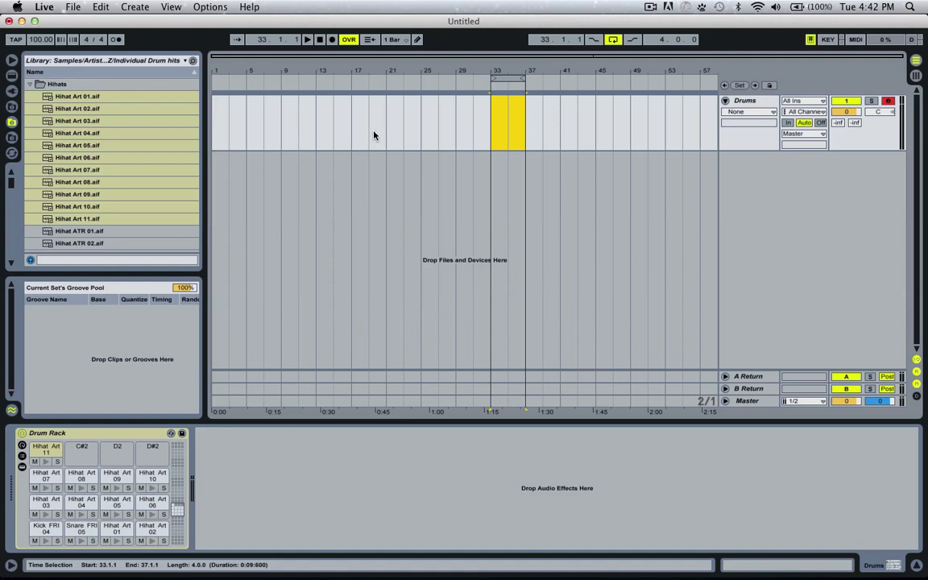
# Step: Insert an empty four-bar MIDI clip on the Drums track from bar 33 to bar 37
pyautogui.click(489, 129)
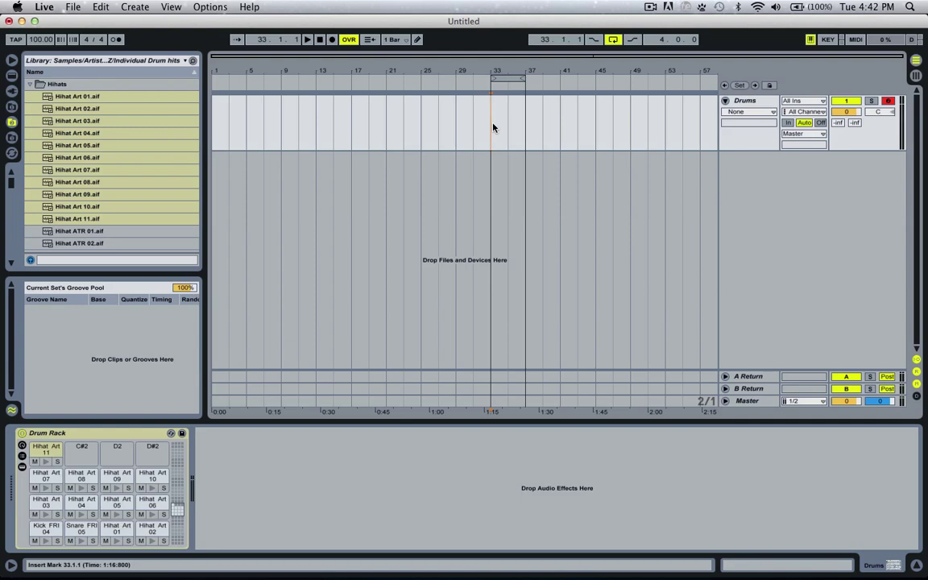
pyautogui.moveTo(491, 127); pyautogui.dragTo(508, 127)
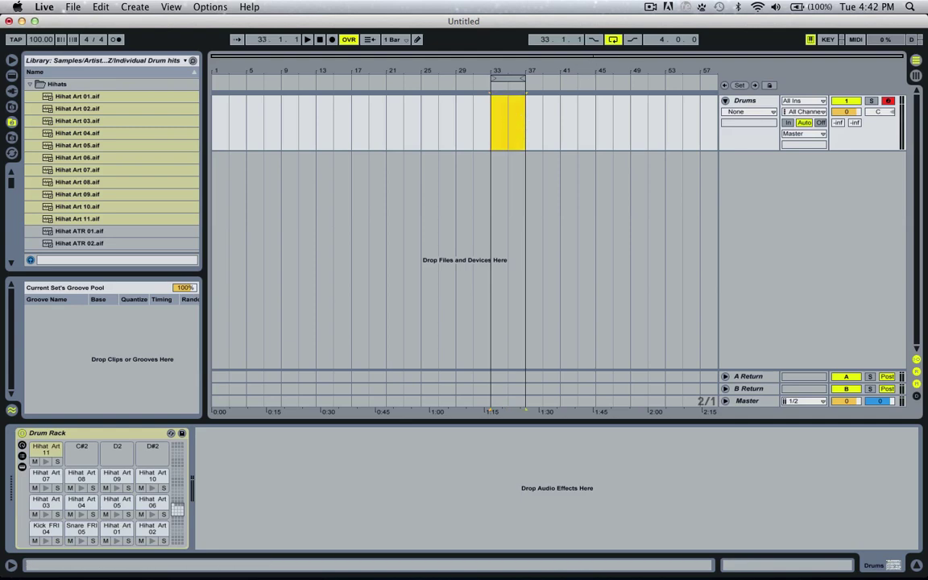
pyautogui.moveTo(564, 56); pyautogui.dragTo(655, 56)
pyautogui.click(134, 7)
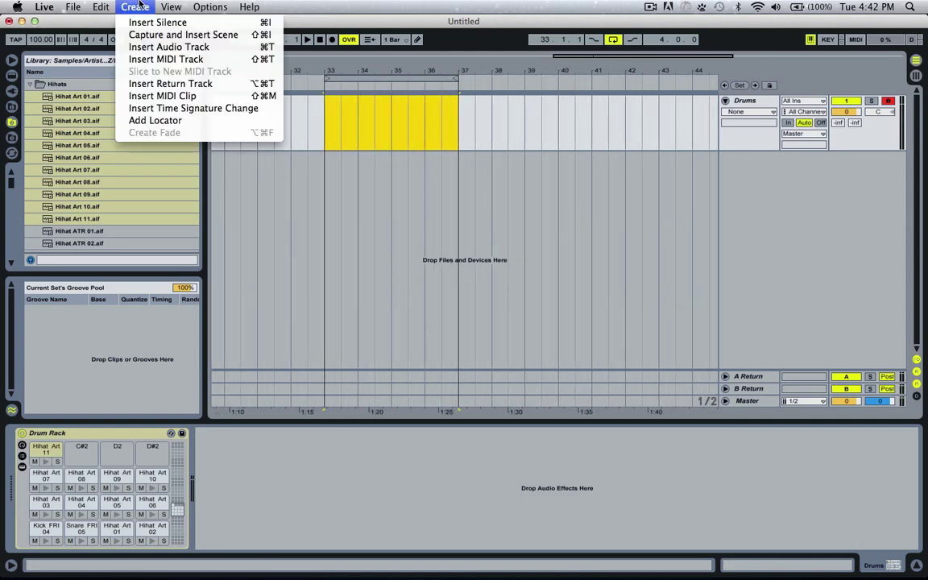
pyautogui.click(165, 96)
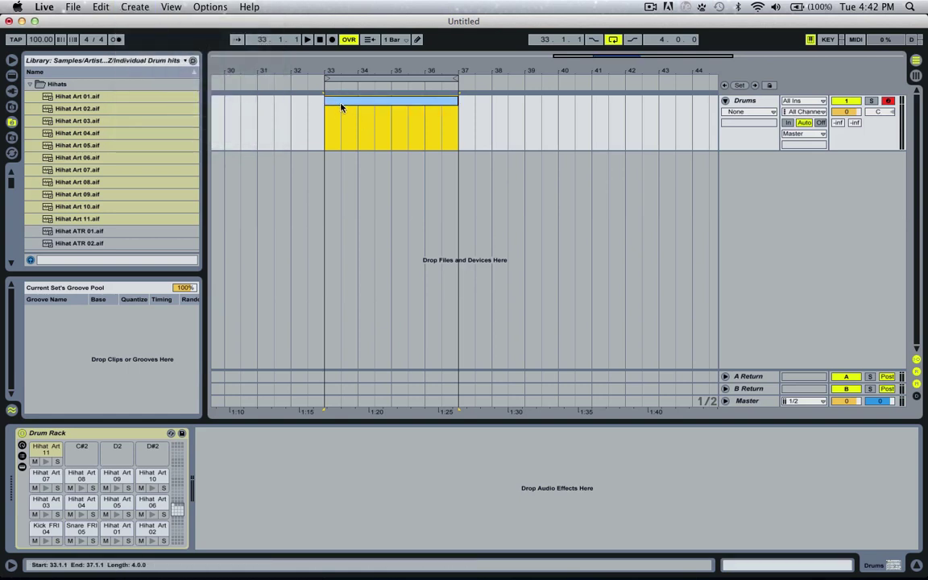
# Step: Open the new MIDI clip's note editor and enlarge it to show all drum lanes, checking the track's Drum Rack in between
pyautogui.doubleClick(385, 104)
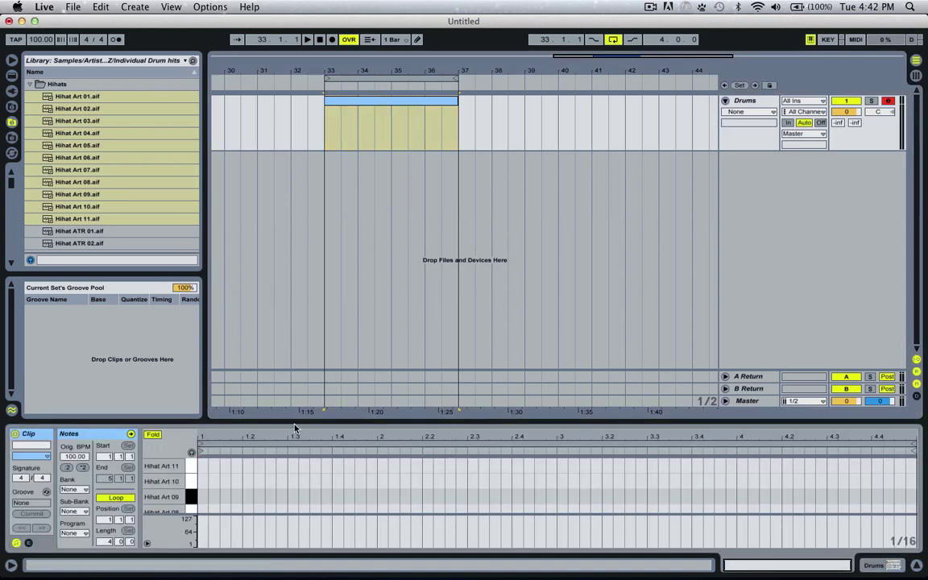
pyautogui.moveTo(295, 423); pyautogui.dragTo(321, 258)
pyautogui.doubleClick(756, 103)
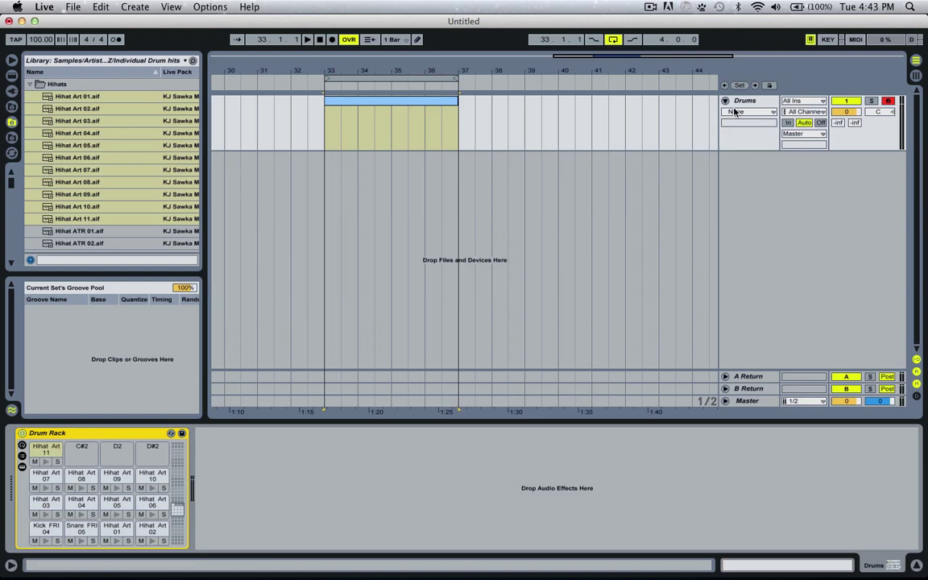
pyautogui.doubleClick(357, 106)
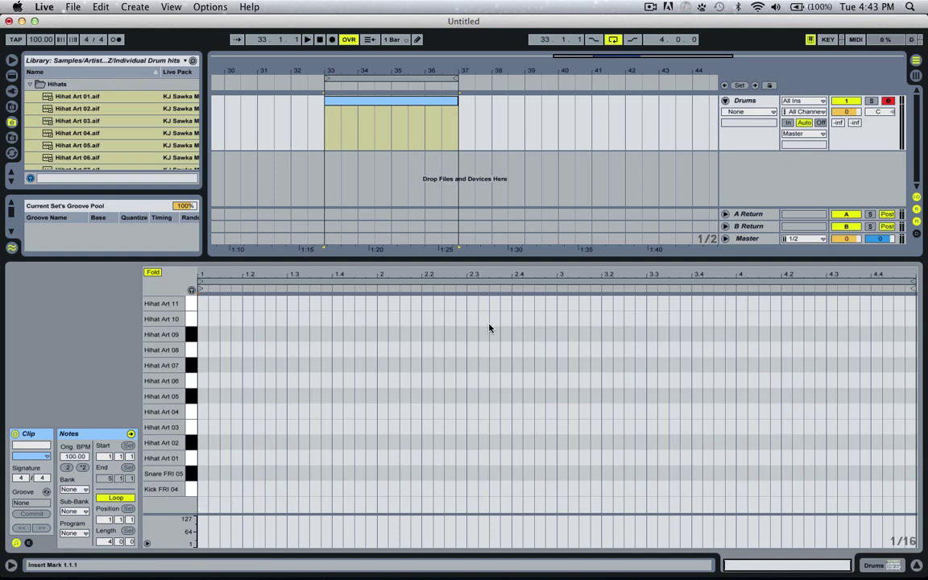
# Step: Place trial notes in the Kick FRI 04, Hihat Art 02, Hihat Art 04 and Hihat Art 06 lanes, and delete them all
pyautogui.doubleClick(201, 489)
pyautogui.doubleClick(303, 412)
pyautogui.doubleClick(394, 443)
pyautogui.doubleClick(415, 380)
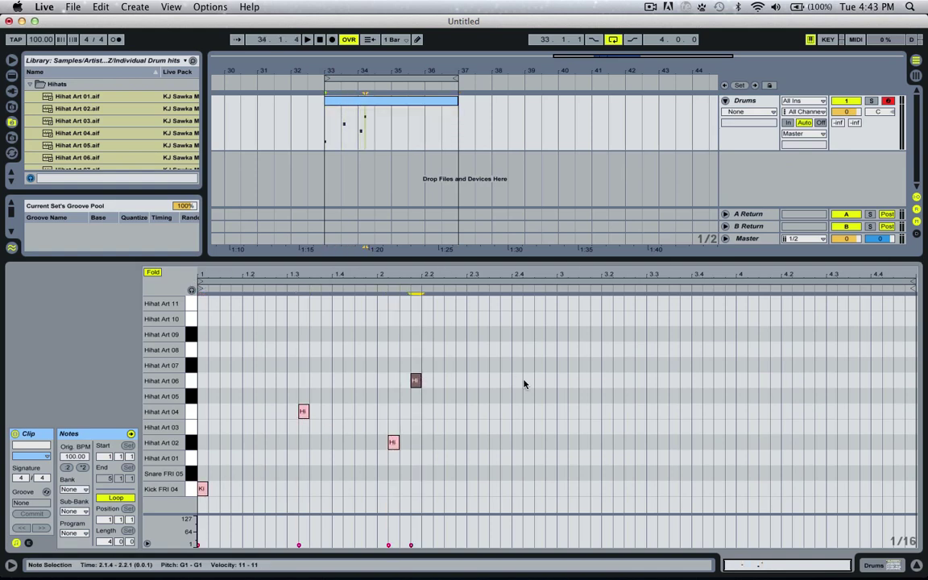
pyautogui.doubleClick(527, 380)
pyautogui.press('super+a')
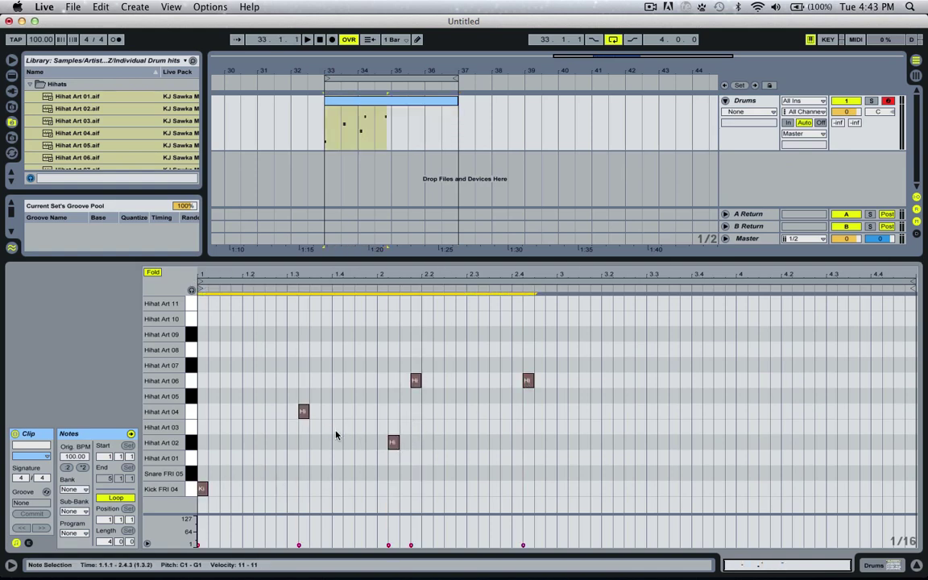
pyautogui.press('Delete')
pyautogui.doubleClick(225, 489)
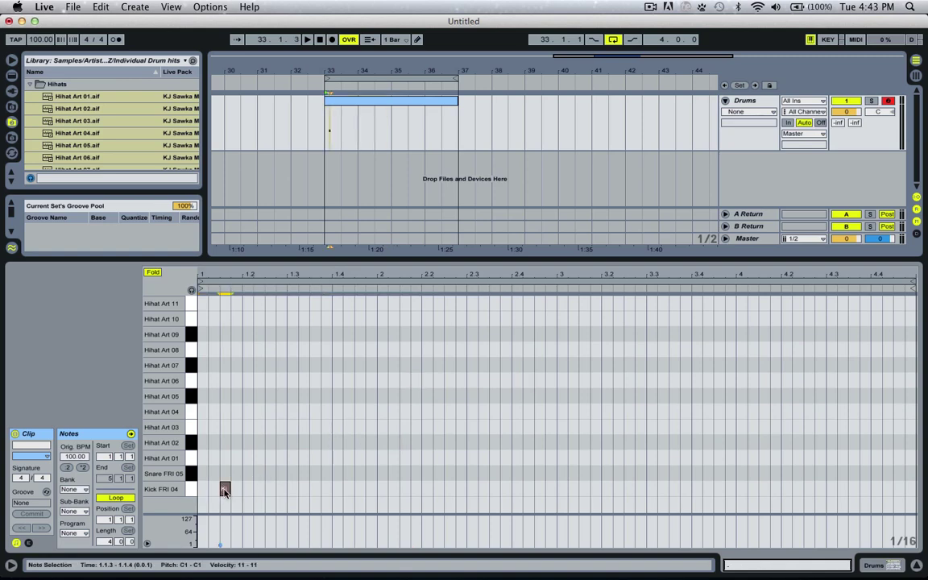
pyautogui.doubleClick(225, 489)
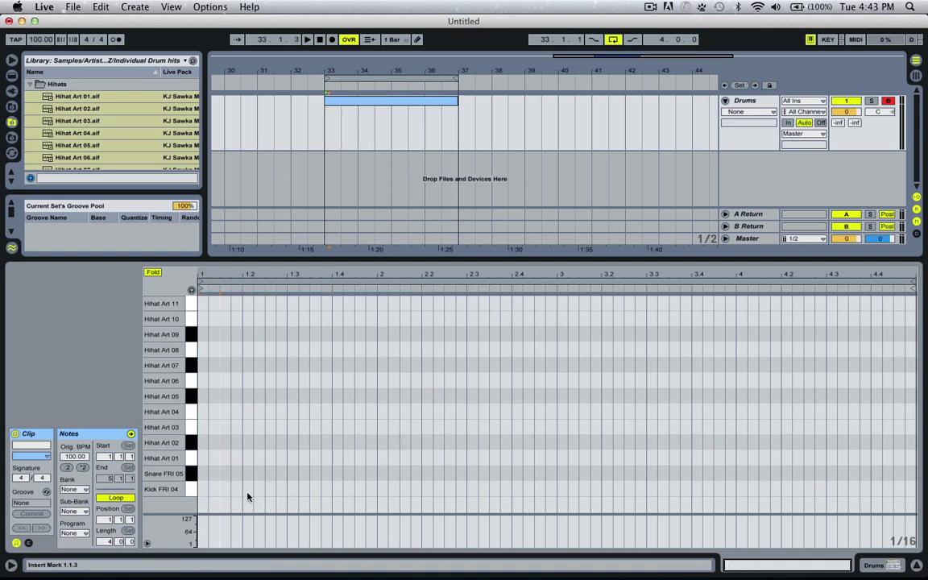
# Step: Place Kick FRI 04 notes on beats 1 and 3 and Snare FRI 05 notes on beats 2 and 4 of bar 1
pyautogui.doubleClick(202, 489)
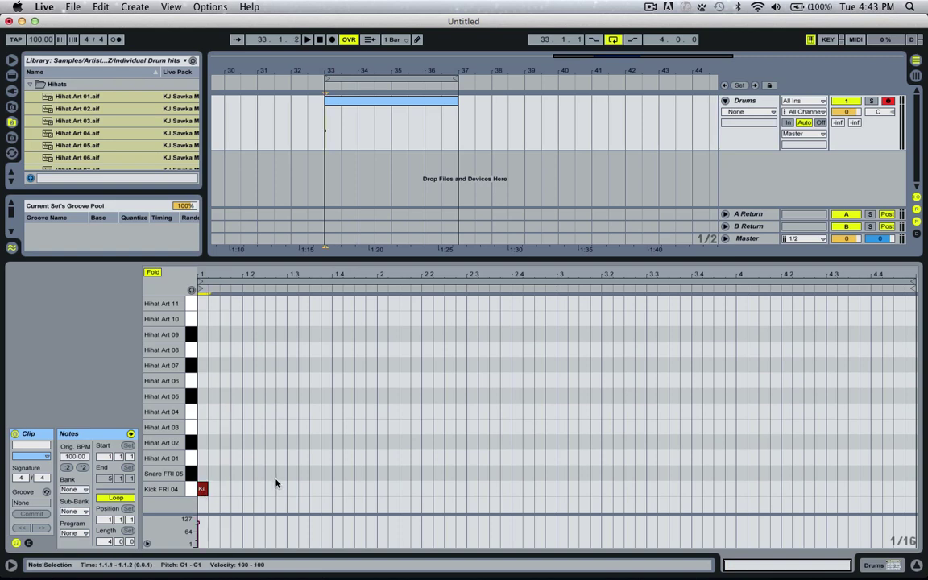
pyautogui.doubleClick(247, 473)
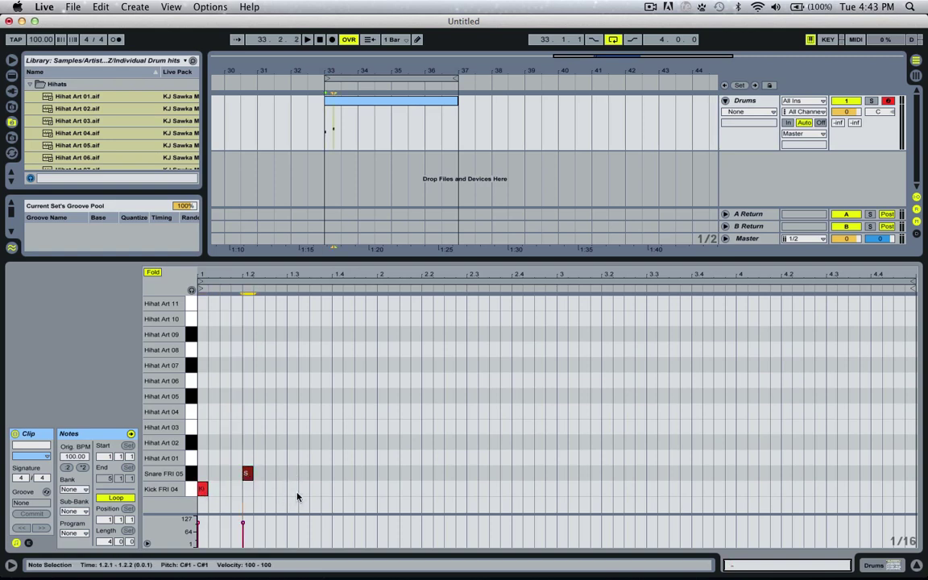
pyautogui.doubleClick(292, 489)
pyautogui.doubleClick(336, 476)
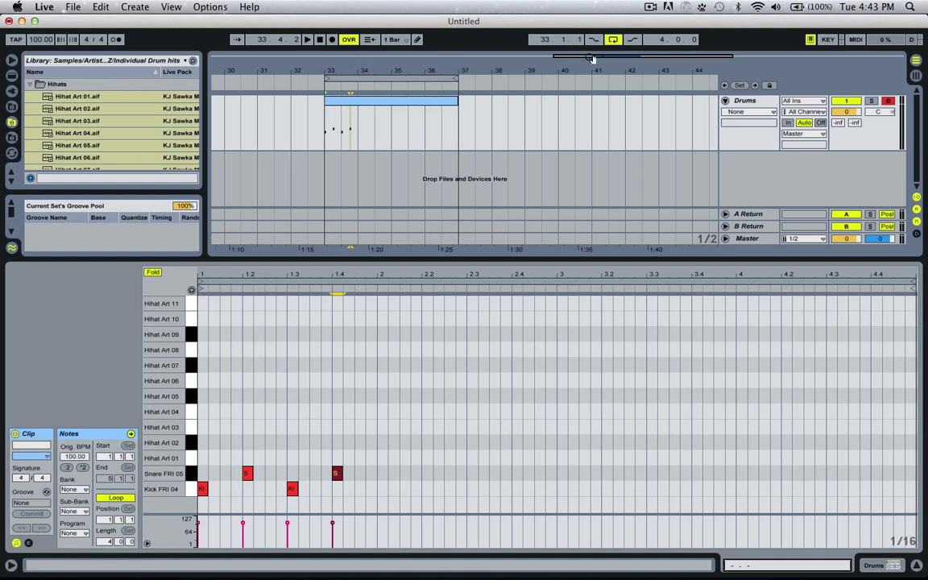
# Step: Play the drum clip from bar 33 to hear the kick and snare pattern, and stop playback
pyautogui.moveTo(590, 58); pyautogui.dragTo(574, 58)
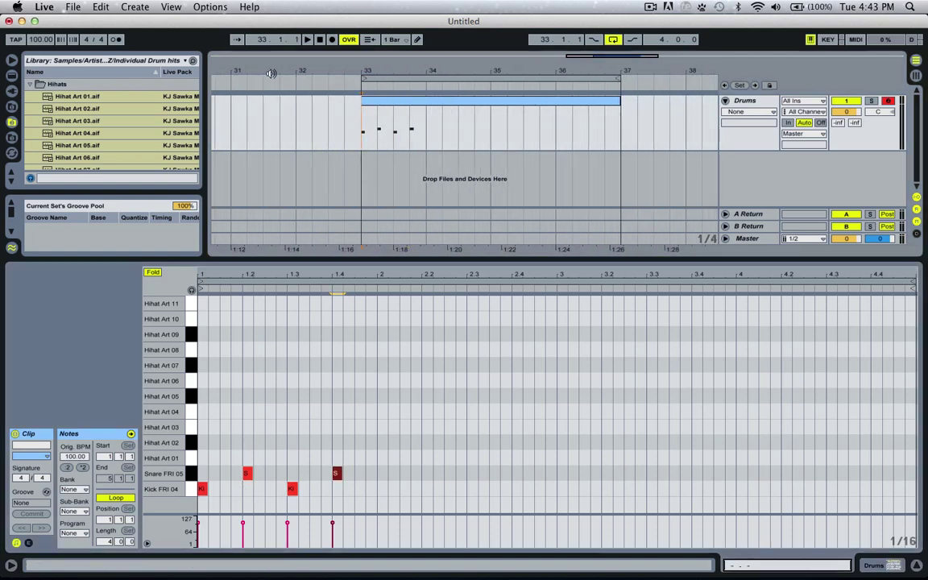
pyautogui.click(362, 130)
pyautogui.click(308, 42)
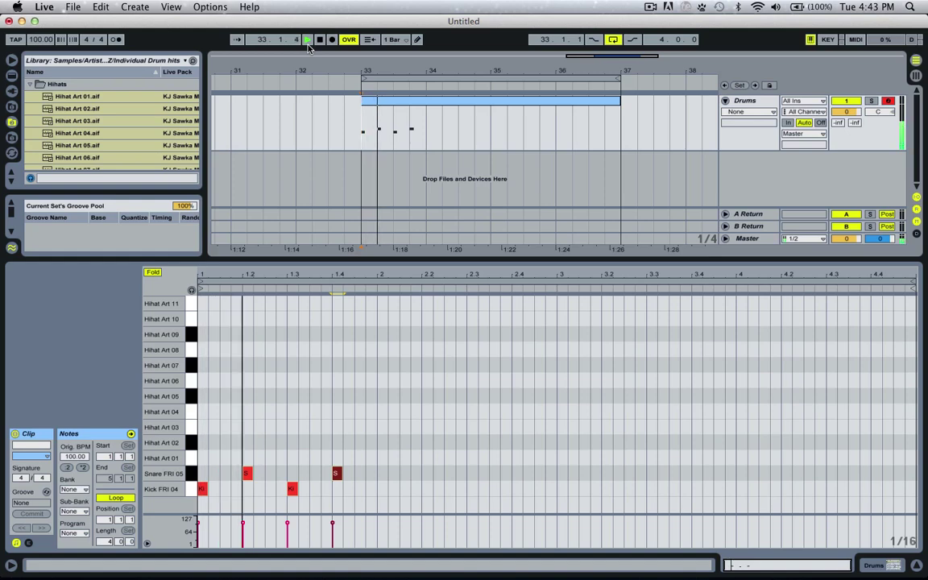
pyautogui.press('space')
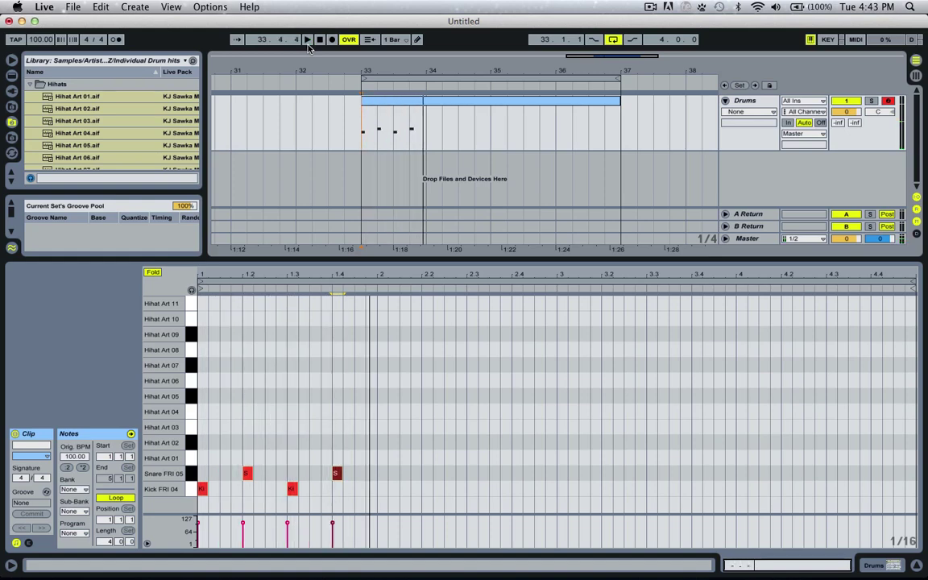
# Step: Lengthen the two snare notes and the two kick notes to eighth notes, auditioning the clip from bar 33 in between
pyautogui.click(279, 472)
pyautogui.click(248, 473)
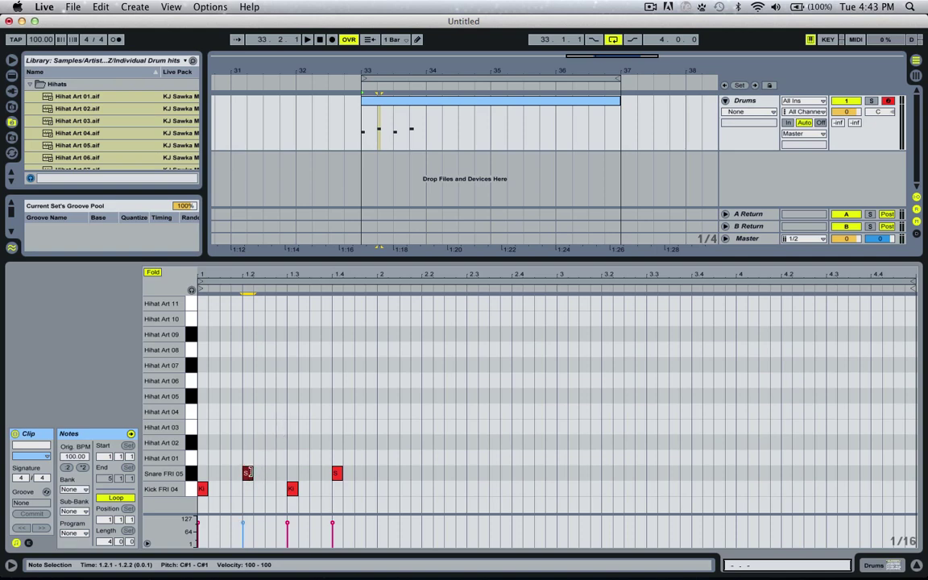
pyautogui.moveTo(249, 472); pyautogui.dragTo(261, 472)
pyautogui.click(338, 473)
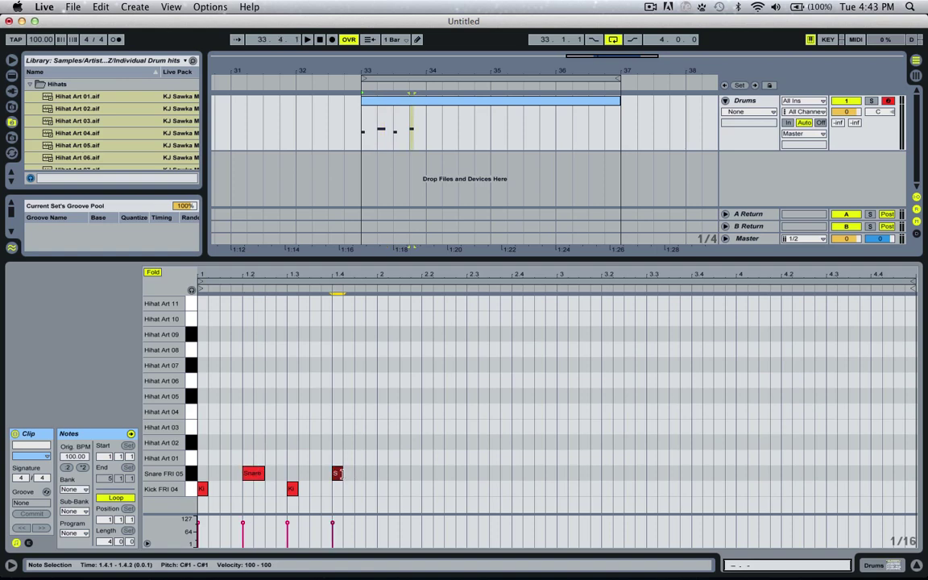
pyautogui.moveTo(341, 473); pyautogui.dragTo(353, 473)
pyautogui.click(360, 123)
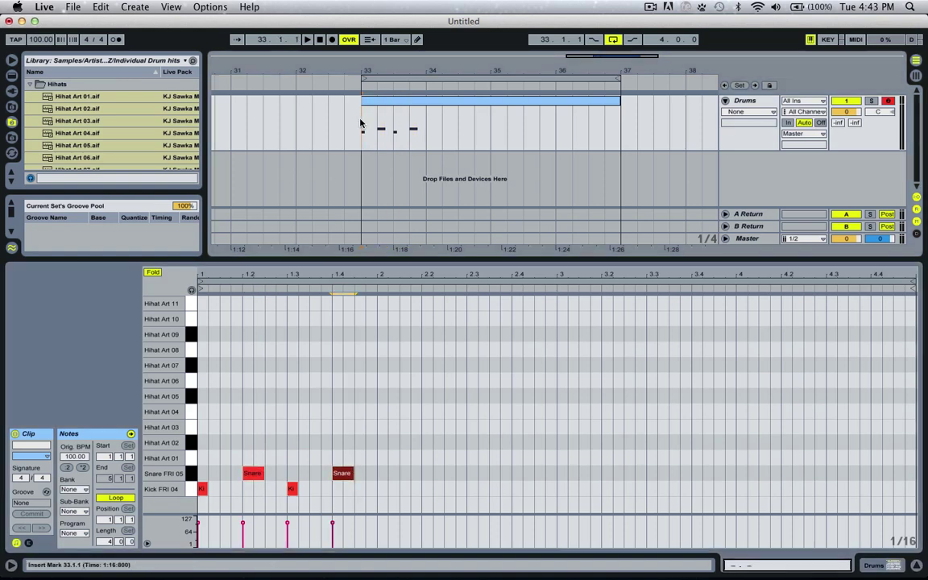
pyautogui.press('space')
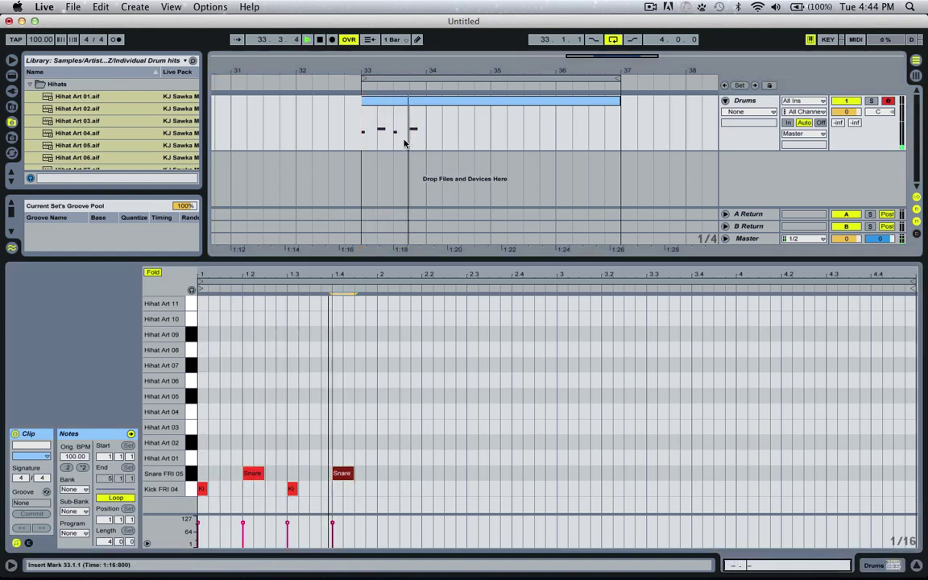
pyautogui.press('space')
pyautogui.moveTo(325, 490); pyautogui.dragTo(221, 497)
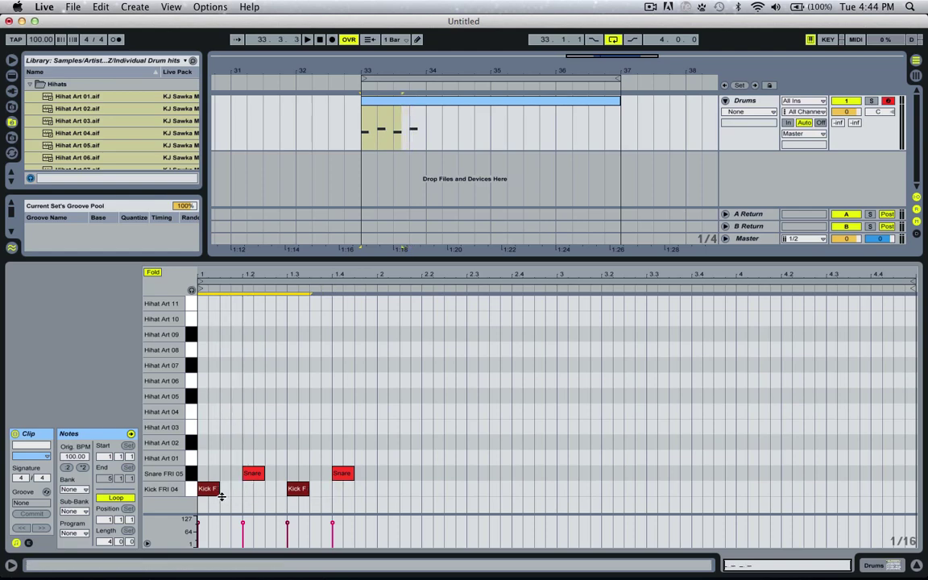
# Step: Try the Medium and Wide adaptive grid settings in the note editor, and return to Narrow
pyautogui.moveTo(731, 566); pyautogui.dragTo(730, 579)
pyautogui.moveTo(241, 314)
pyautogui.mouseDown()
pyautogui.moveTo(241, 385)
pyautogui.moveTo(240, 354)
pyautogui.moveTo(257, 306)
pyautogui.mouseUp()
pyautogui.rightClick(268, 364)
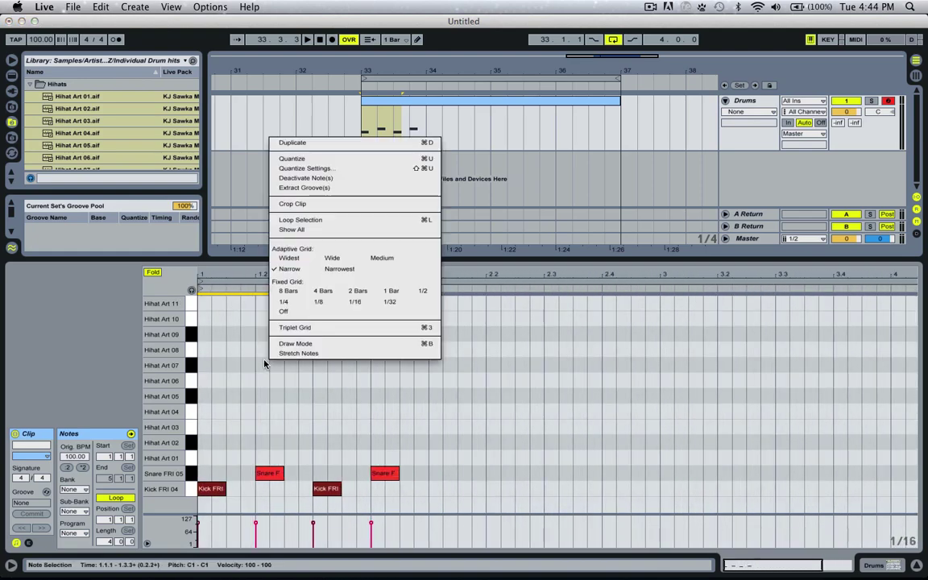
pyautogui.click(367, 260)
pyautogui.rightClick(319, 364)
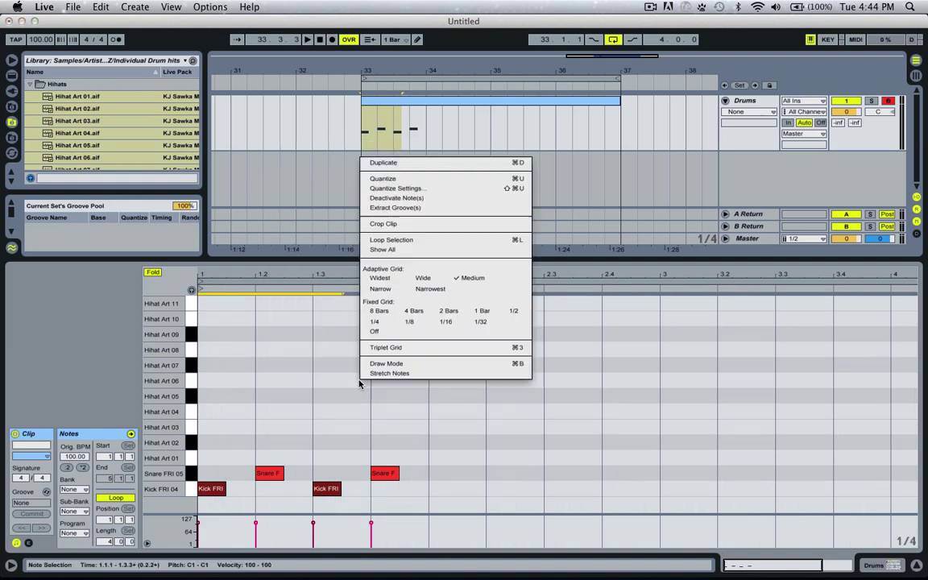
pyautogui.click(384, 260)
pyautogui.rightClick(304, 373)
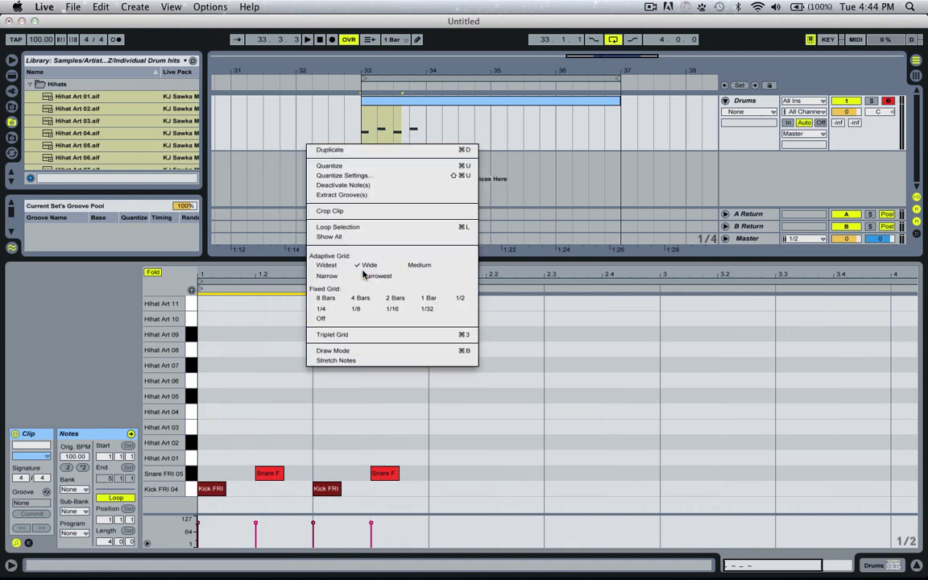
pyautogui.click(328, 216)
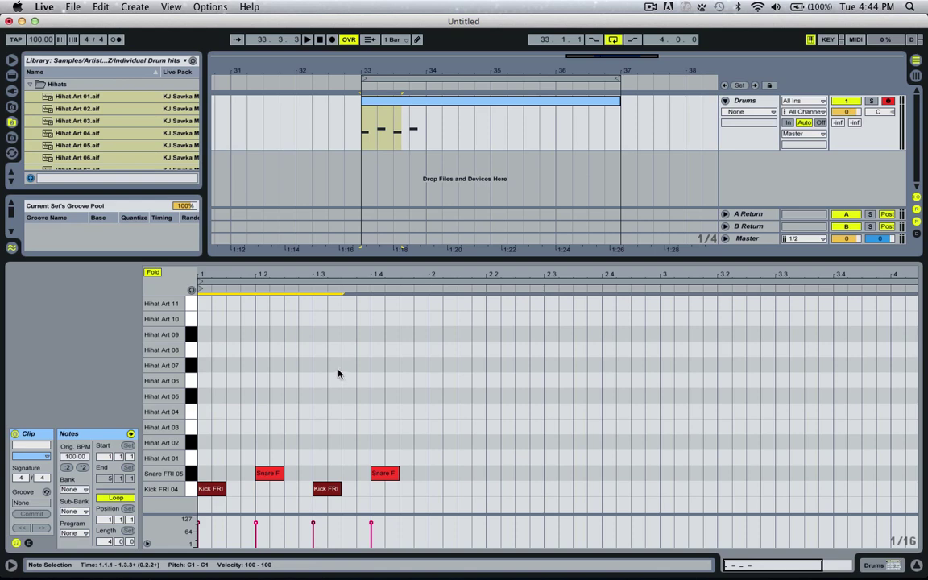
# Step: Widen and narrow the note grid repeatedly, trying 1/32 and returning it to 1/16
pyautogui.press('super+2')
pyautogui.press('super+2')
pyautogui.press('super+2')
pyautogui.press('super+1')
pyautogui.press('super+1')
pyautogui.press('super+1')
pyautogui.press('super+1')
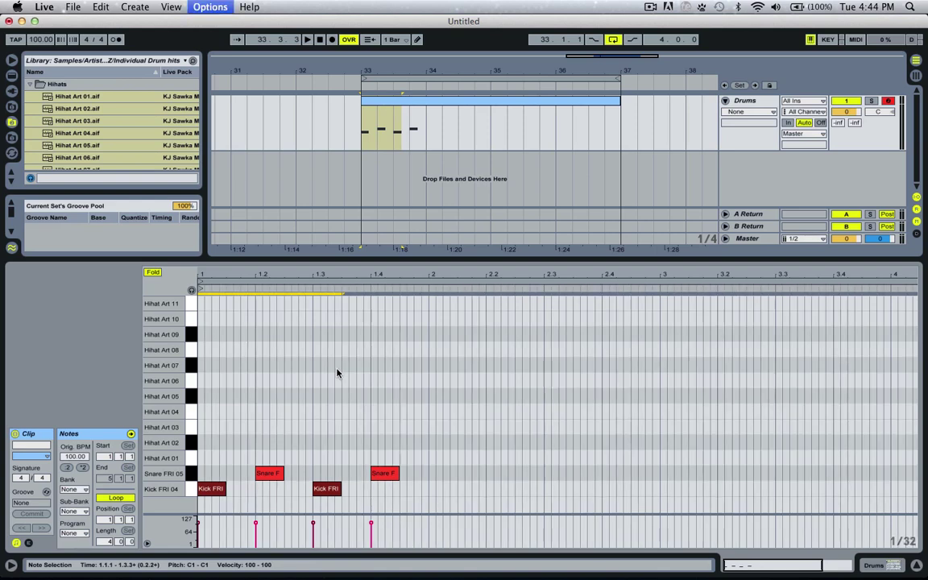
pyautogui.press('super+2')
pyautogui.press('super+1')
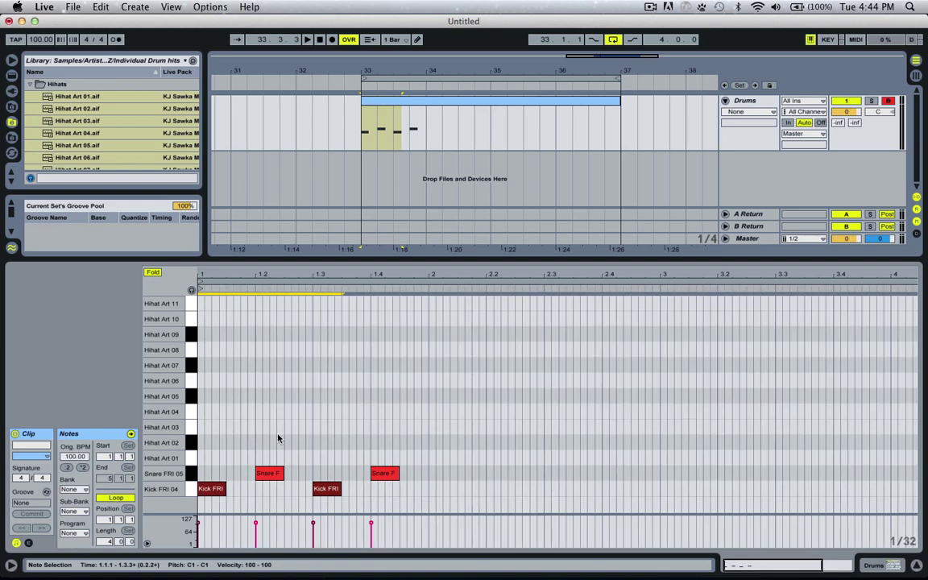
pyautogui.press('super+2')
# Step: Play the pattern briefly, and set the loop length of the Drums clip to 1 bar
pyautogui.press('space')
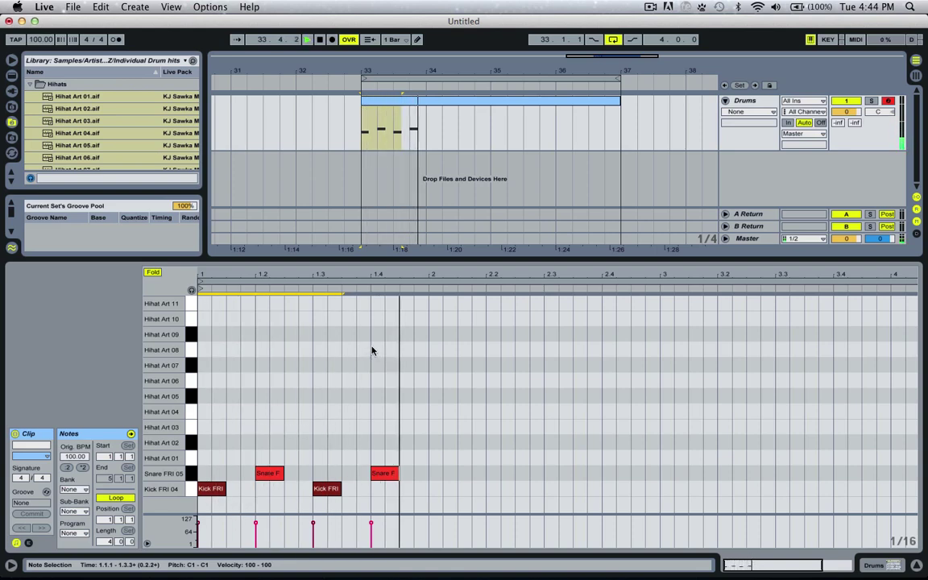
pyautogui.press('space')
pyautogui.click(451, 101)
pyautogui.moveTo(362, 119); pyautogui.dragTo(619, 121)
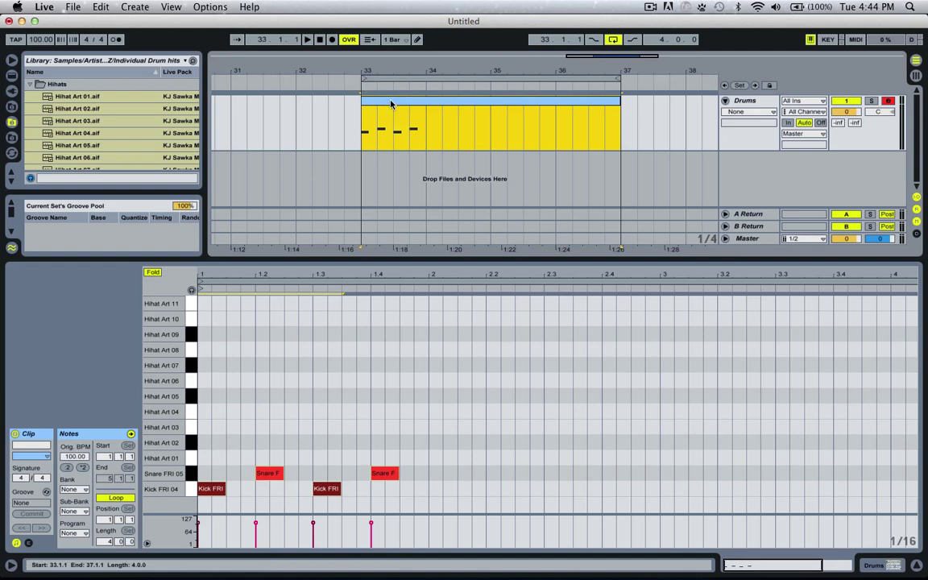
pyautogui.click(107, 546)
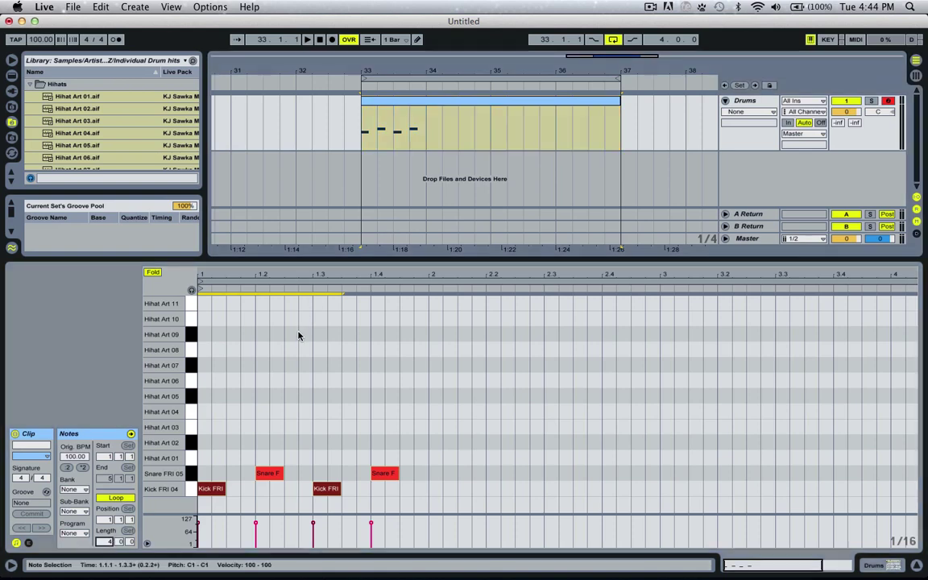
pyautogui.moveTo(361, 129); pyautogui.dragTo(624, 118)
pyautogui.doubleClick(422, 101)
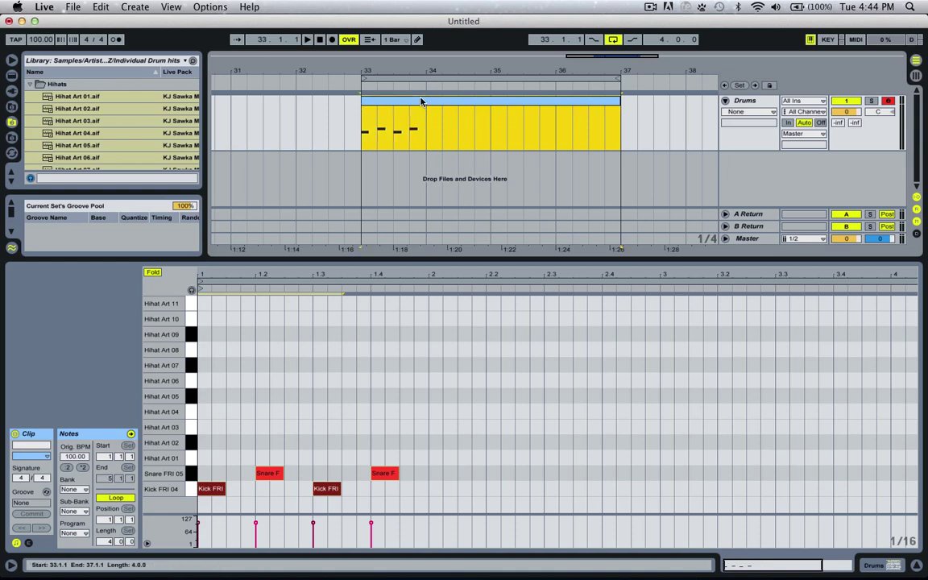
pyautogui.write('4')
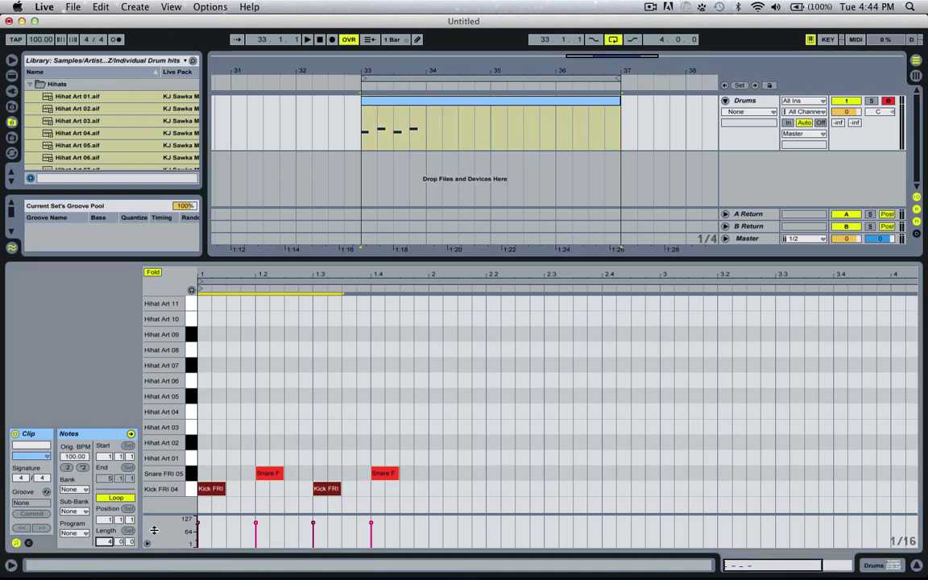
pyautogui.press('Return')
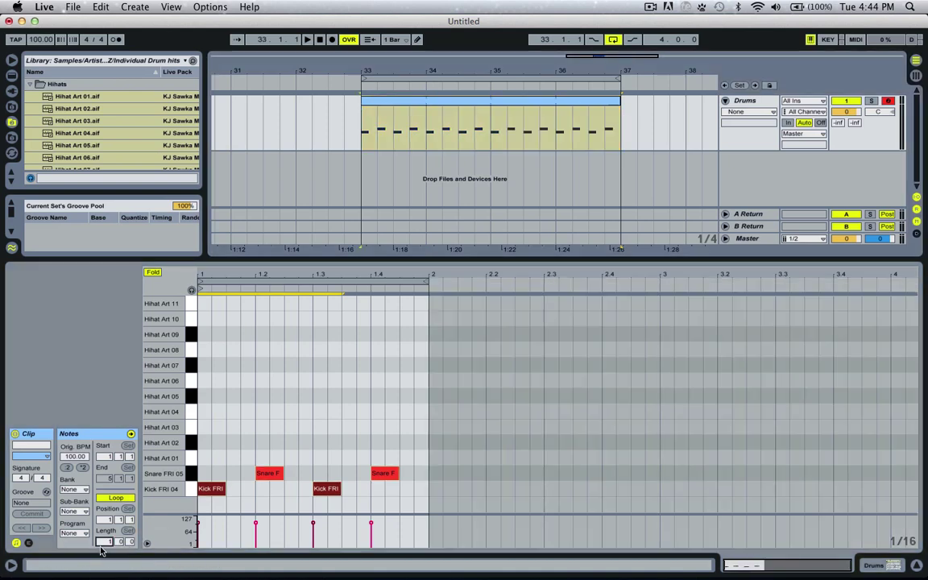
# Step: Try longer loop lengths for the Drums clip, and bring the length back to 1 bar
pyautogui.press('Up')
pyautogui.press('Up')
pyautogui.press('Up')
pyautogui.press('Down')
pyautogui.press('Down')
pyautogui.press('Down')
pyautogui.press('Down')
pyautogui.press('Down')
pyautogui.press('Down')
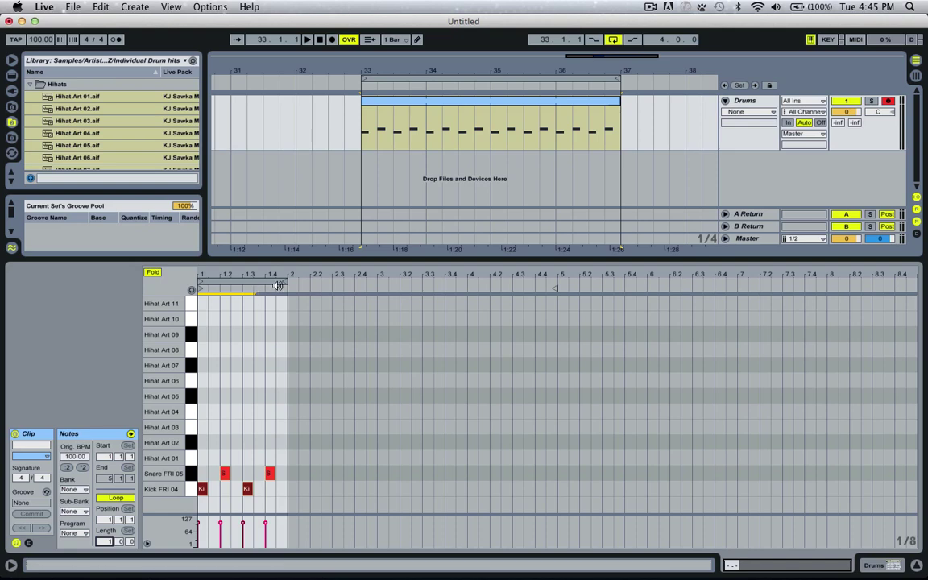
# Step: Enlarge the looped bar in the note editor and play the repeating kick and snare pattern from bar 33
pyautogui.moveTo(738, 568); pyautogui.dragTo(738, 579)
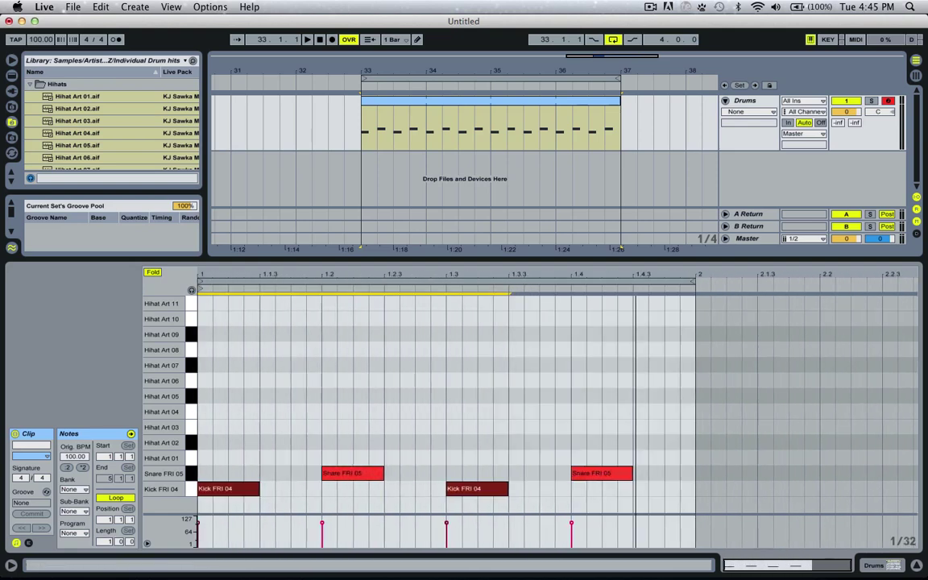
pyautogui.moveTo(365, 134); pyautogui.dragTo(606, 131)
pyautogui.click(539, 122)
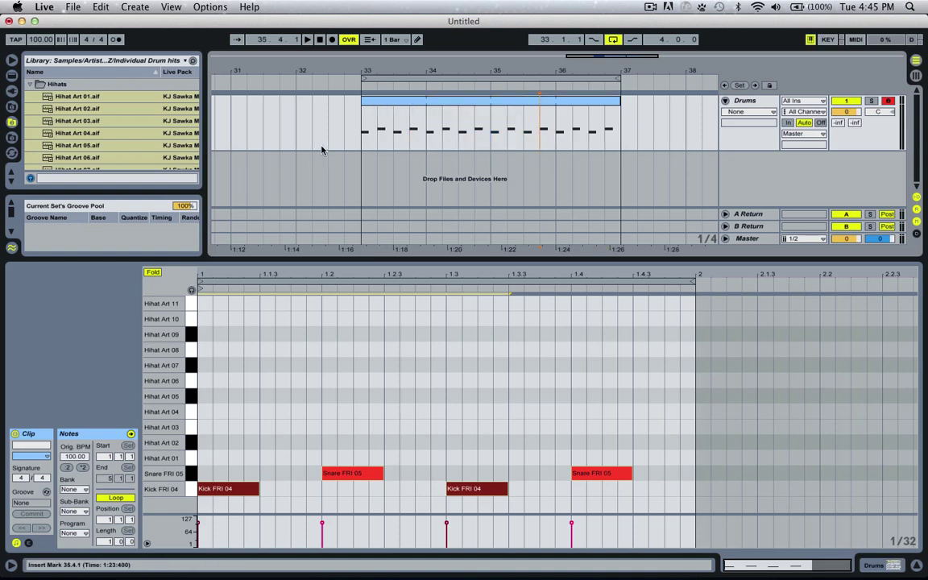
pyautogui.click(363, 132)
pyautogui.press('space')
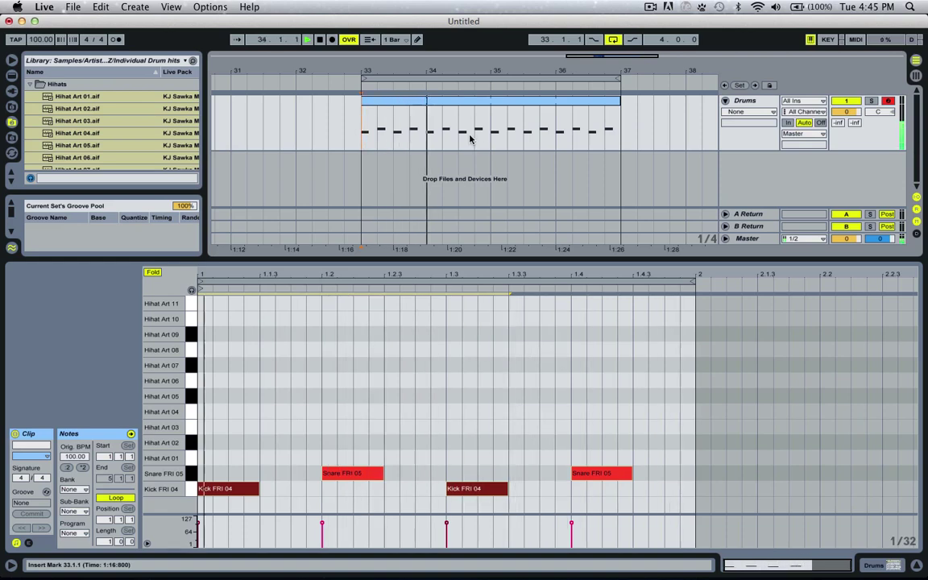
pyautogui.press('space')
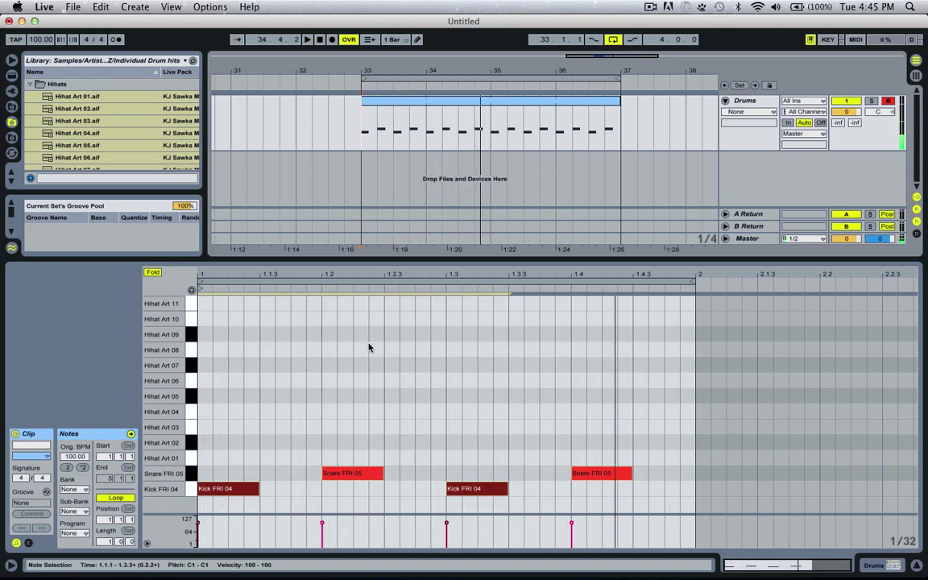
# Step: Place four 1/32-long Hihat Art 01 notes on the sixteenths of beat 1 and audition them
pyautogui.doubleClick(204, 458)
pyautogui.doubleClick(235, 457)
pyautogui.doubleClick(266, 458)
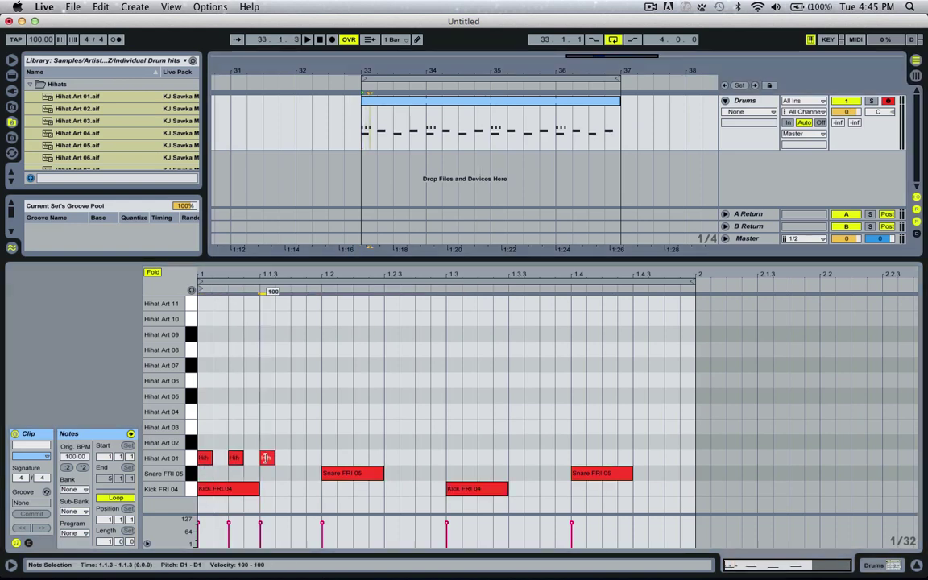
pyautogui.doubleClick(298, 458)
pyautogui.press('space')
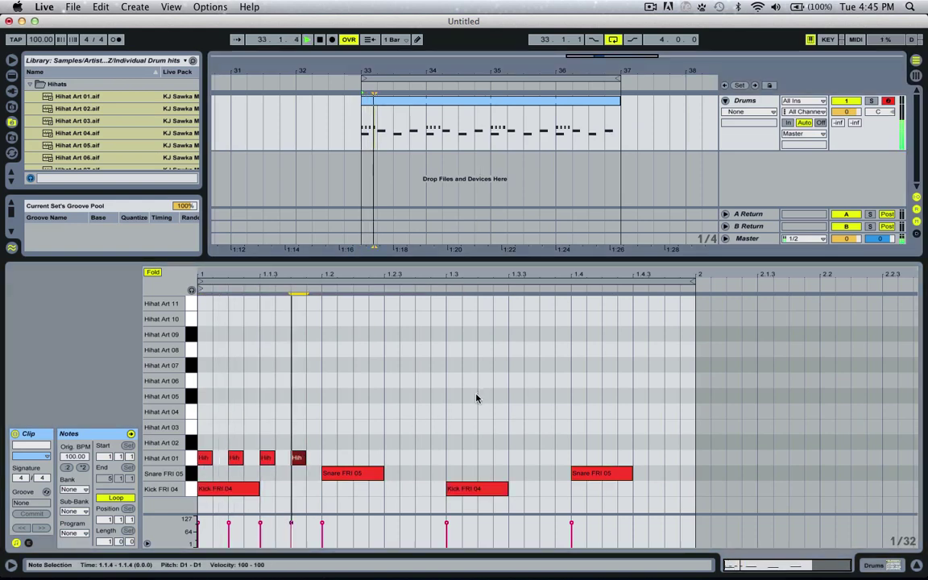
pyautogui.press('space')
# Step: Copy the four Hihat Art 01 notes from beat 1 to beats 2, 3 and 4, and play the clip
pyautogui.moveTo(321, 418); pyautogui.dragTo(191, 475)
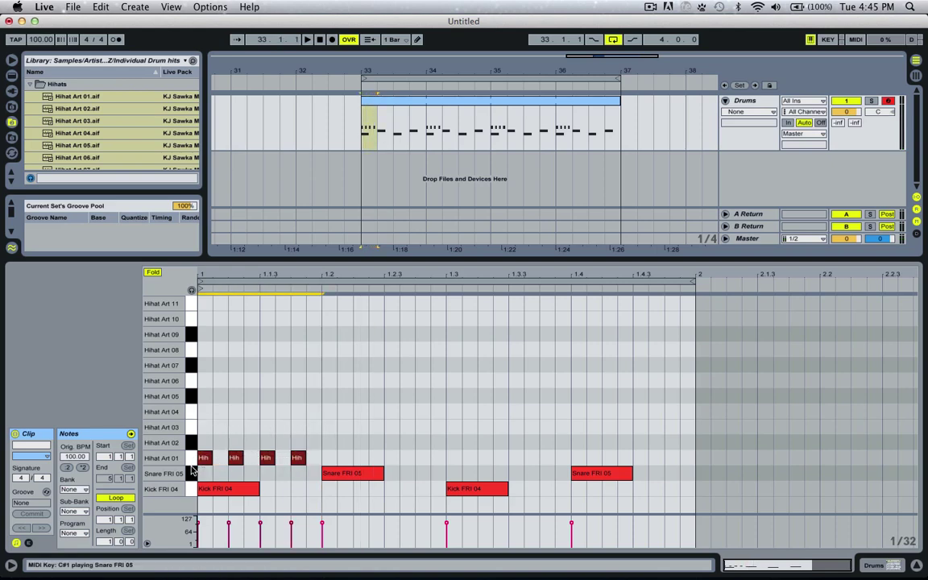
pyautogui.press('super+d')
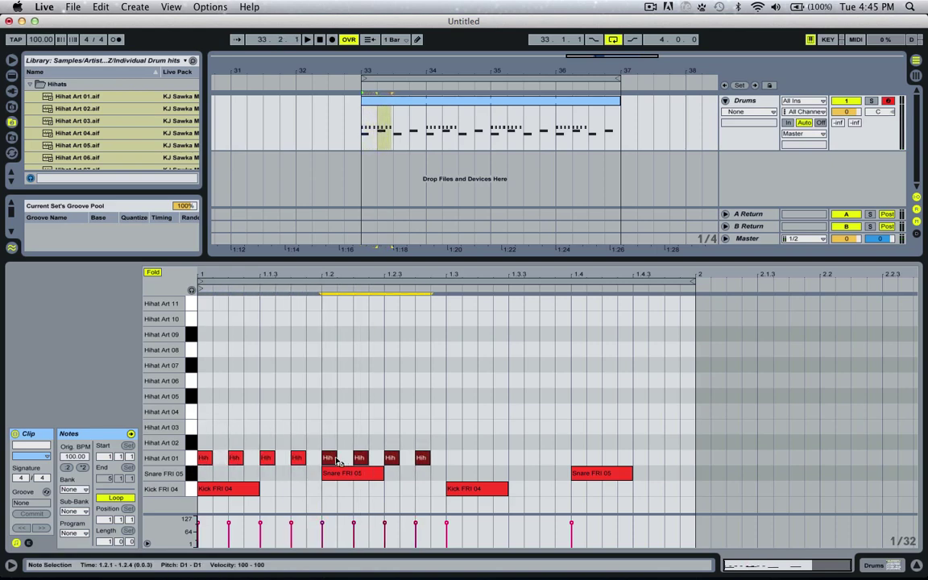
pyautogui.moveTo(330, 459); pyautogui.dragTo(581, 458)
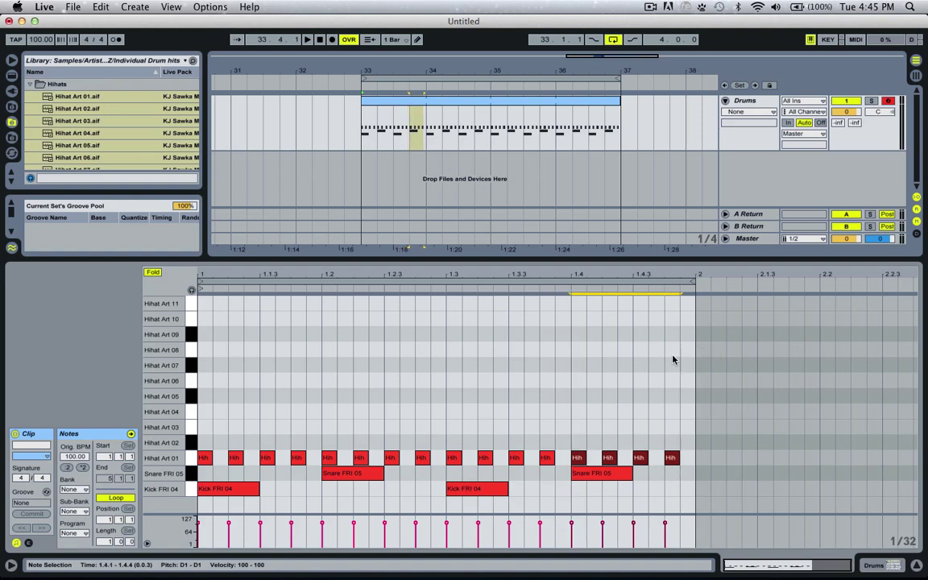
pyautogui.press('space')
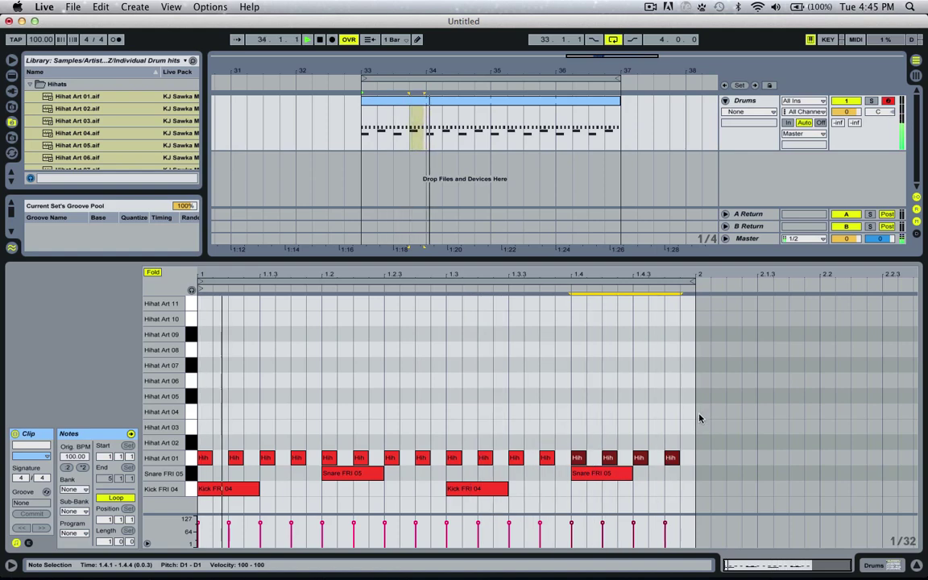
# Step: Shorten all sixteen Hihat Art 01 notes together to a fraction of their 1/32 length and play the clip
pyautogui.press('space')
pyautogui.moveTo(684, 421); pyautogui.dragTo(211, 457)
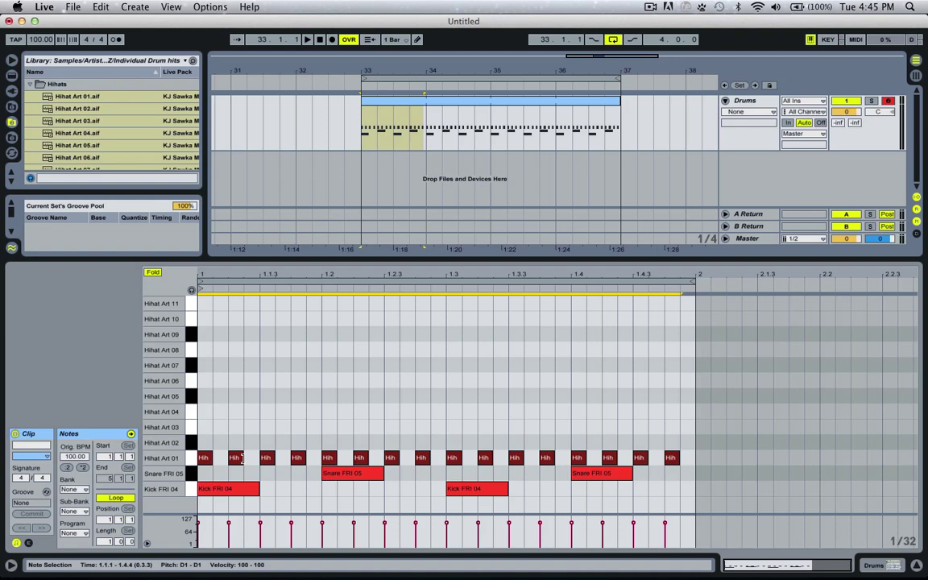
pyautogui.moveTo(242, 457); pyautogui.dragTo(234, 458)
pyautogui.press('space')
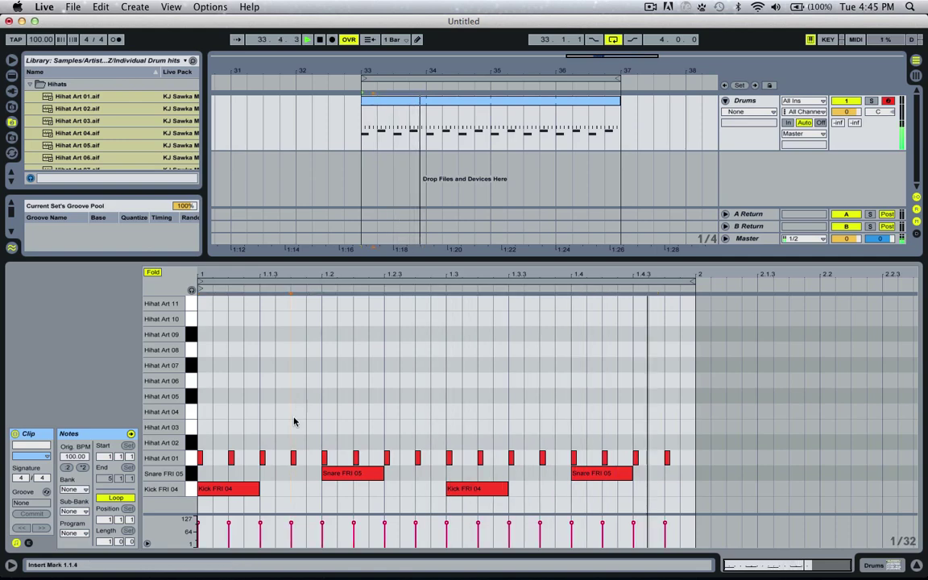
# Step: Lengthen the Hihat Art 01 notes at 1.1.4, 1.2.2 and 1.4.3 back to 1/32, and cut the one at 1.2.4 to a sliver
pyautogui.click(294, 462)
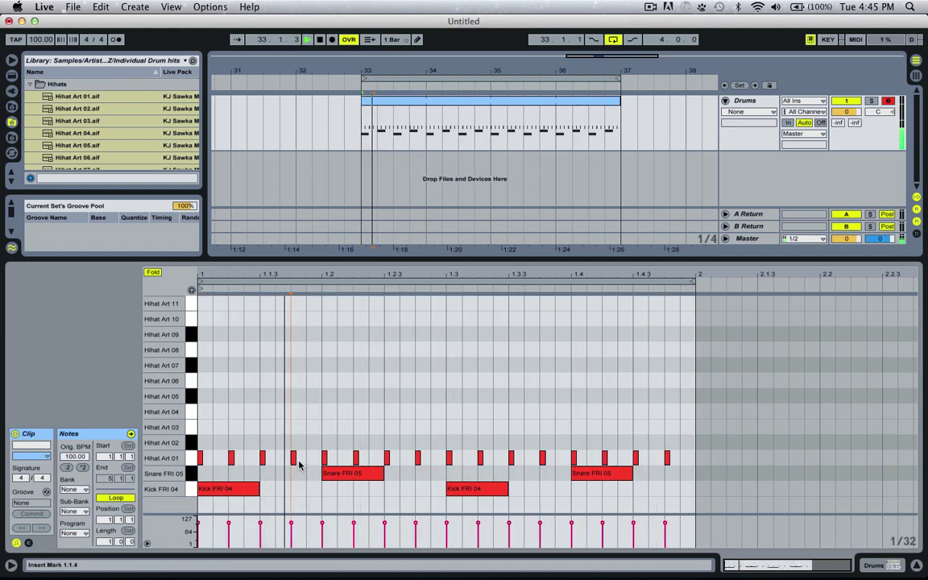
pyautogui.click(295, 459)
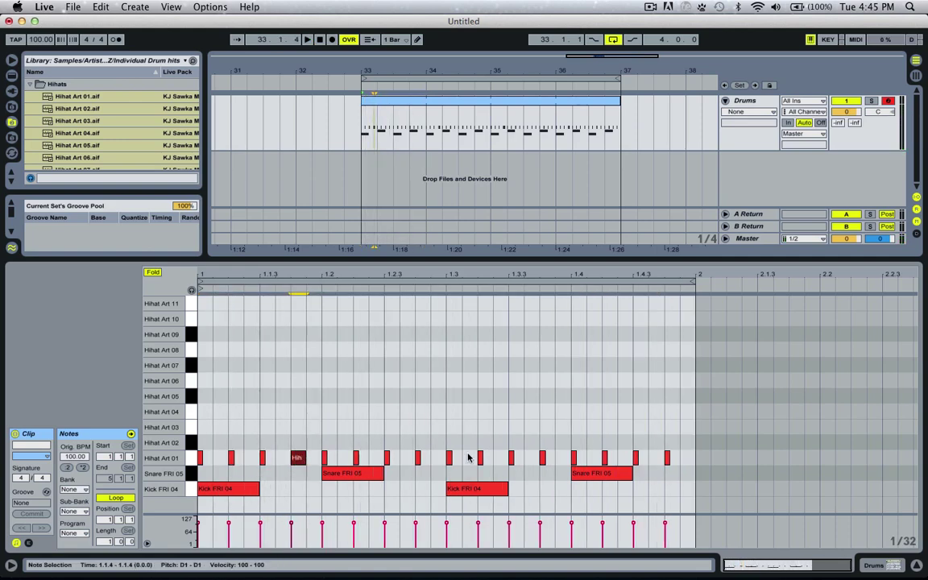
pyautogui.click(420, 457)
pyautogui.click(641, 460)
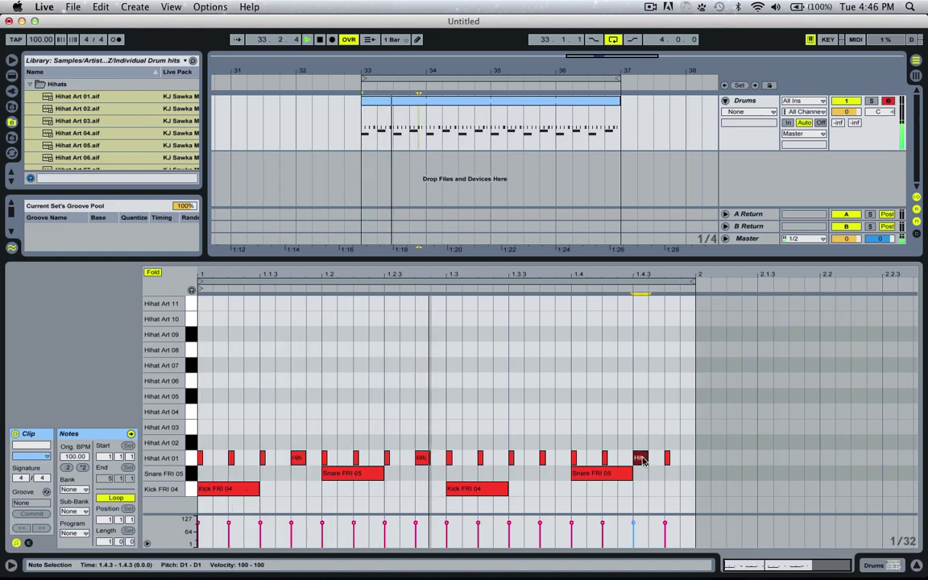
pyautogui.click(365, 458)
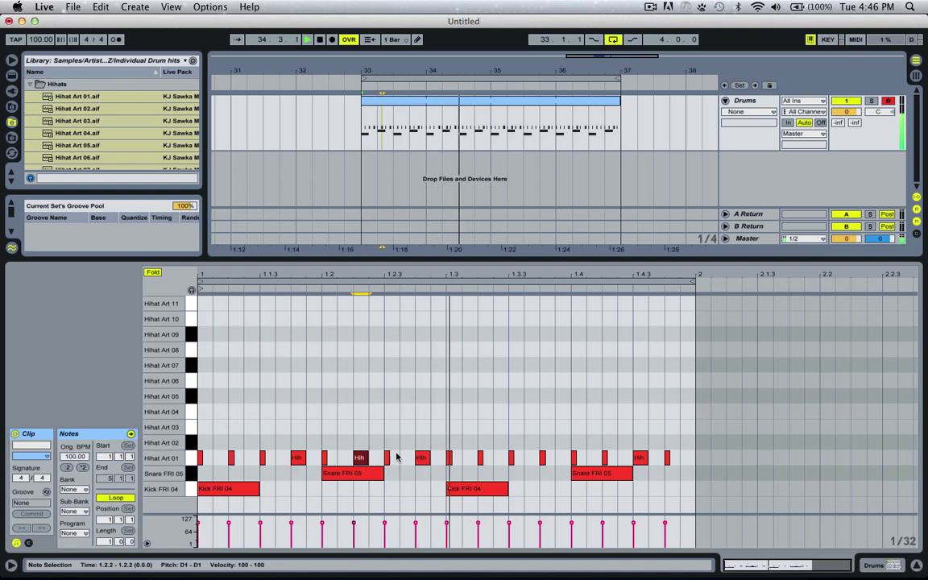
pyautogui.click(417, 457)
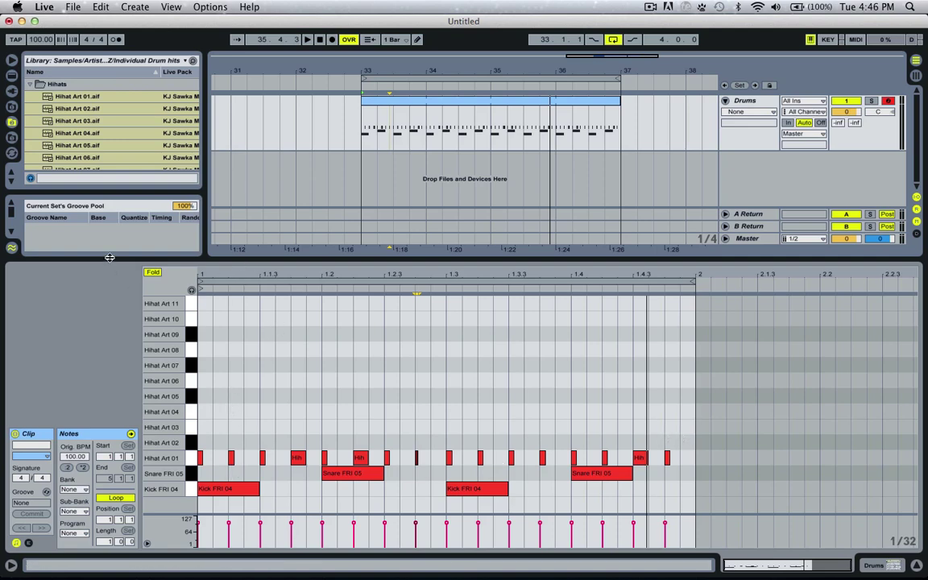
# Step: Make the file browser and groove pool taller, and return the browser to the Library root with the Samples folder collapsed
pyautogui.moveTo(107, 259); pyautogui.dragTo(72, 340)
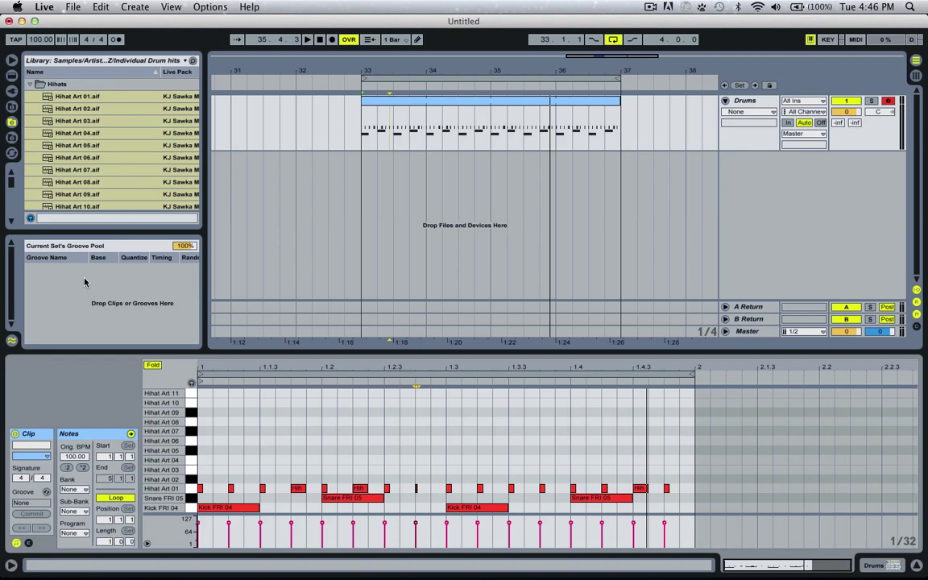
pyautogui.click(62, 168)
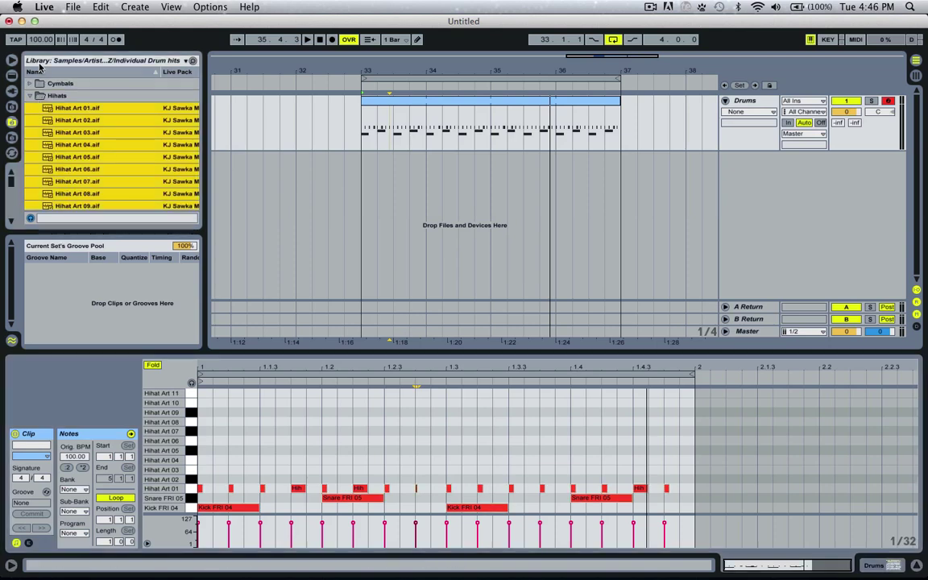
pyautogui.click(44, 62)
pyautogui.click(44, 62)
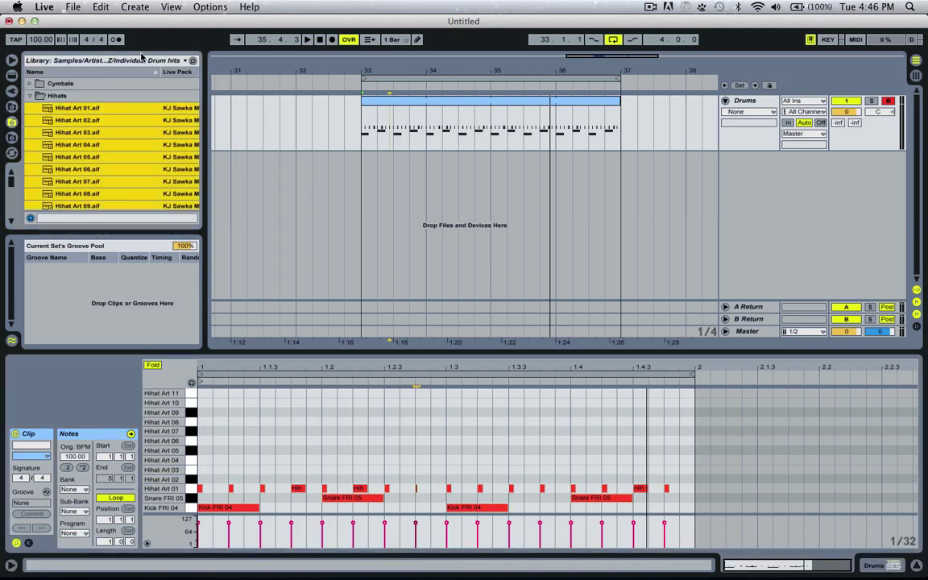
pyautogui.click(61, 58)
pyautogui.click(53, 84)
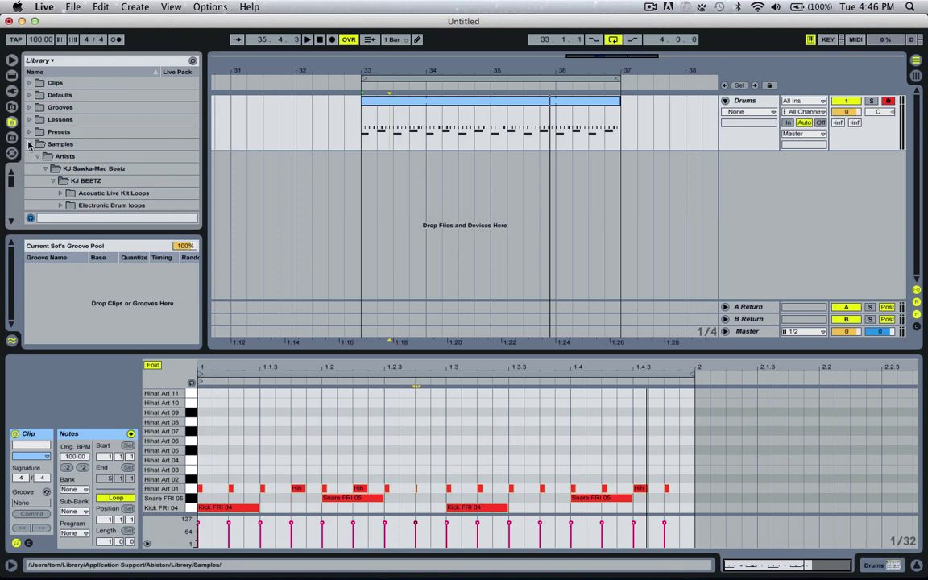
pyautogui.click(29, 144)
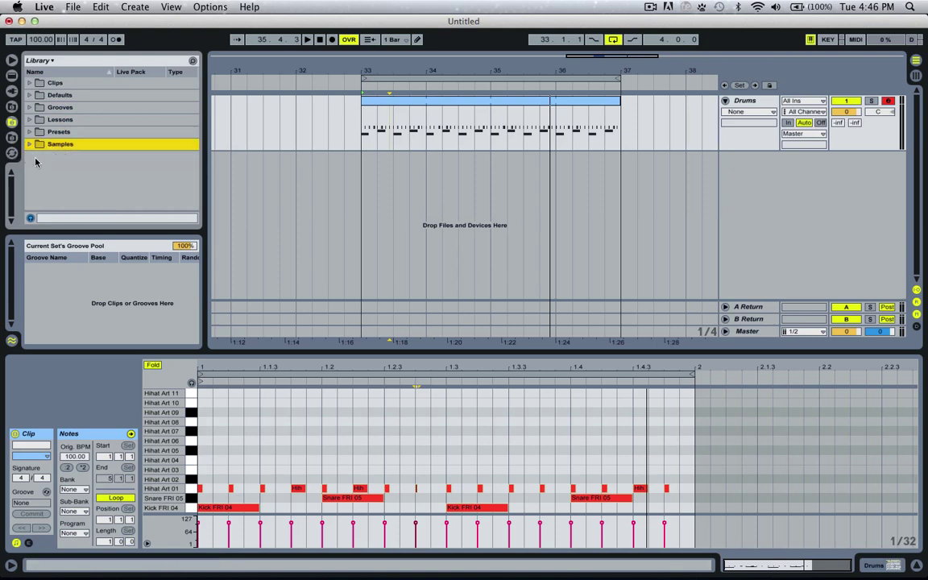
# Step: Expand the Grooves folder, collapse its MPC subfolder and show the grooves inside the Swing folder
pyautogui.click(60, 109)
pyautogui.click(29, 107)
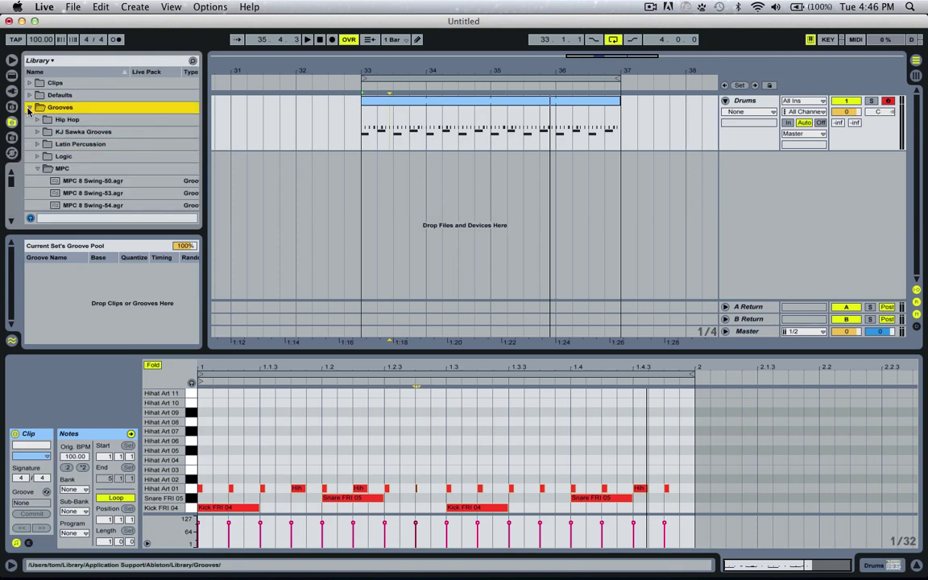
pyautogui.click(36, 166)
pyautogui.scroll(-1, 36, 162)
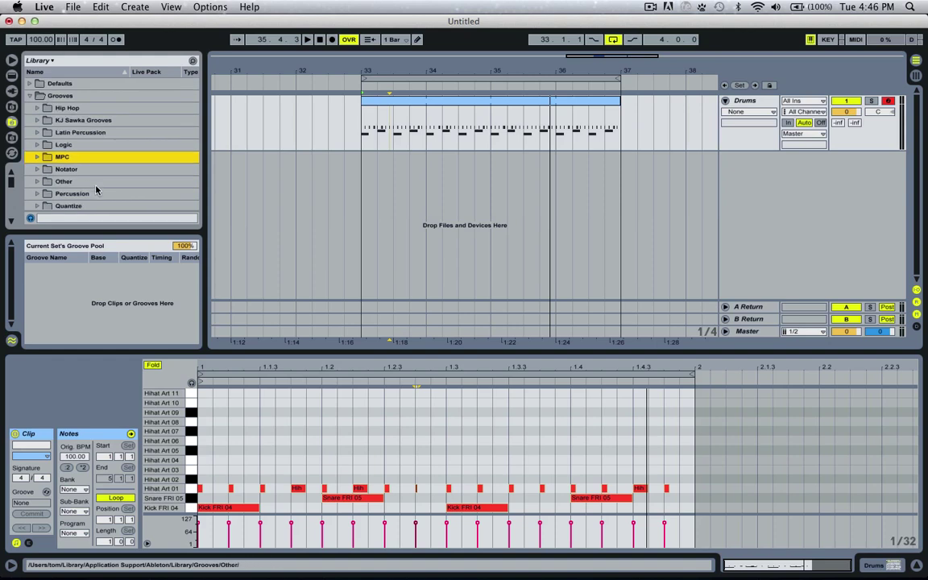
pyautogui.scroll(-4, 80, 186)
pyautogui.click(71, 197)
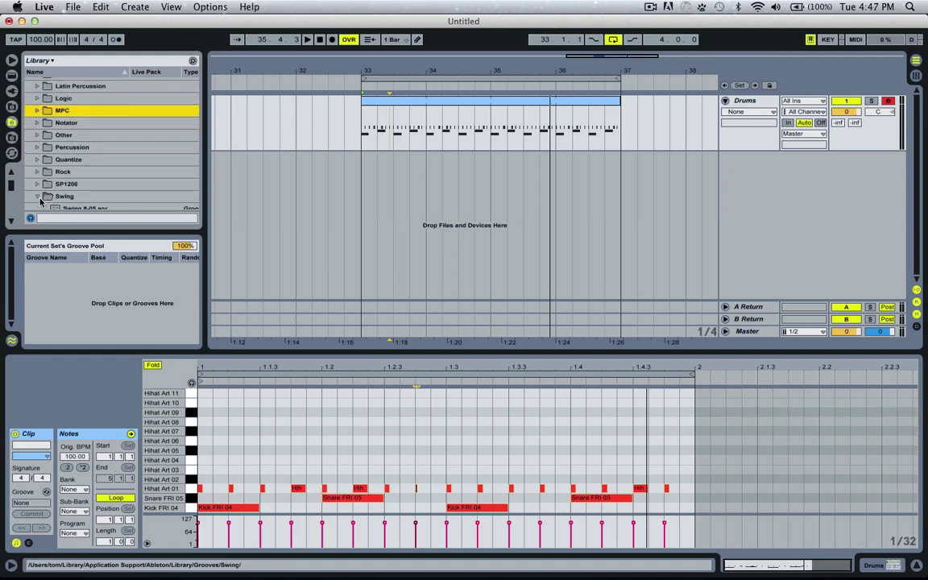
pyautogui.click(38, 196)
pyautogui.scroll(-2, 36, 181)
pyautogui.click(36, 174)
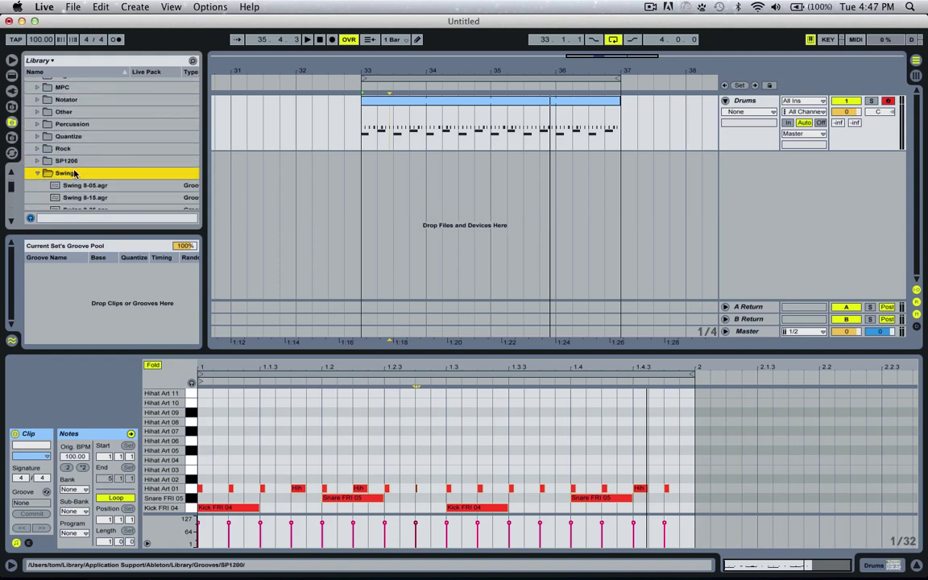
pyautogui.scroll(-7, 89, 182)
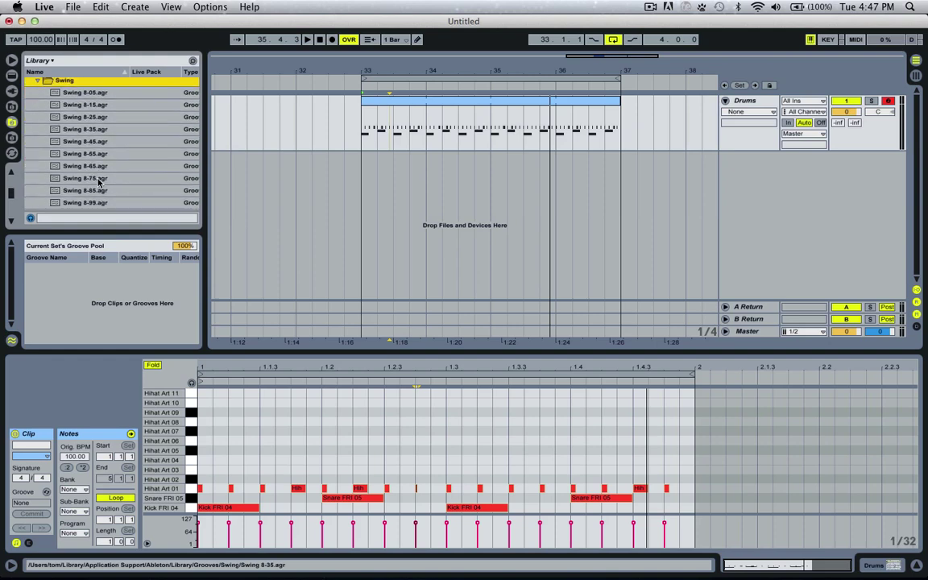
# Step: Look through the Swing 8 and Swing 16 grooves up to Swing 16-65, and mark bar 33 of the Drums clip for comparison
pyautogui.click(88, 93)
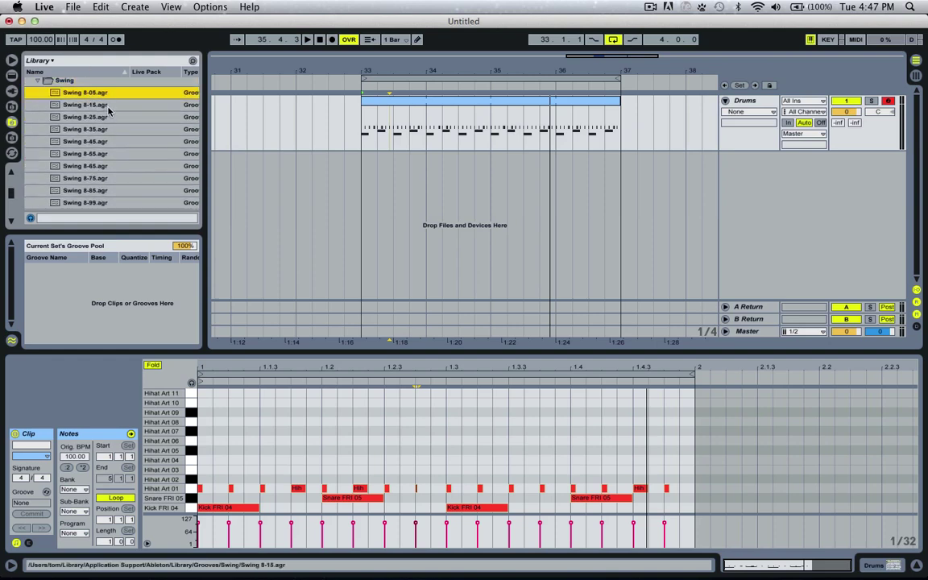
pyautogui.scroll(-2, 109, 113)
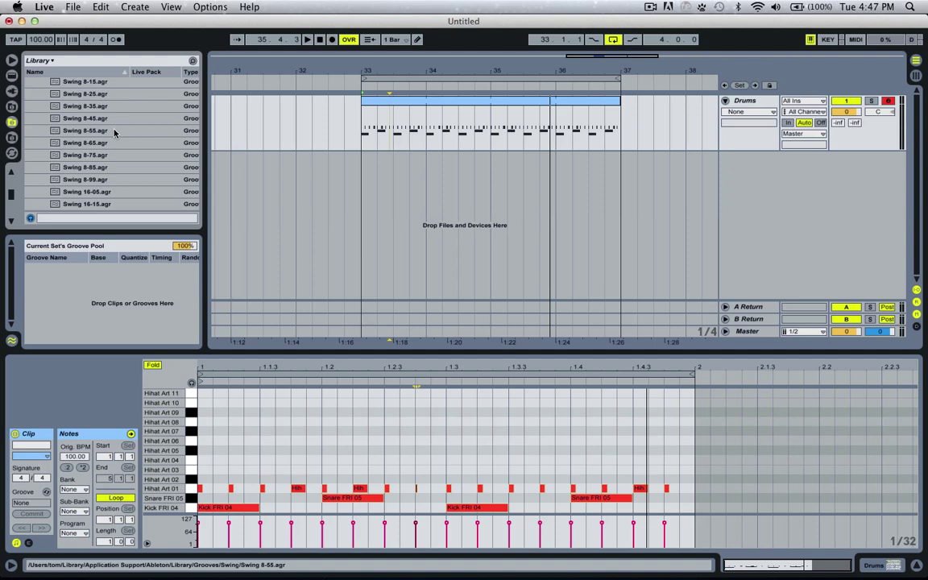
pyautogui.scroll(-1, 112, 133)
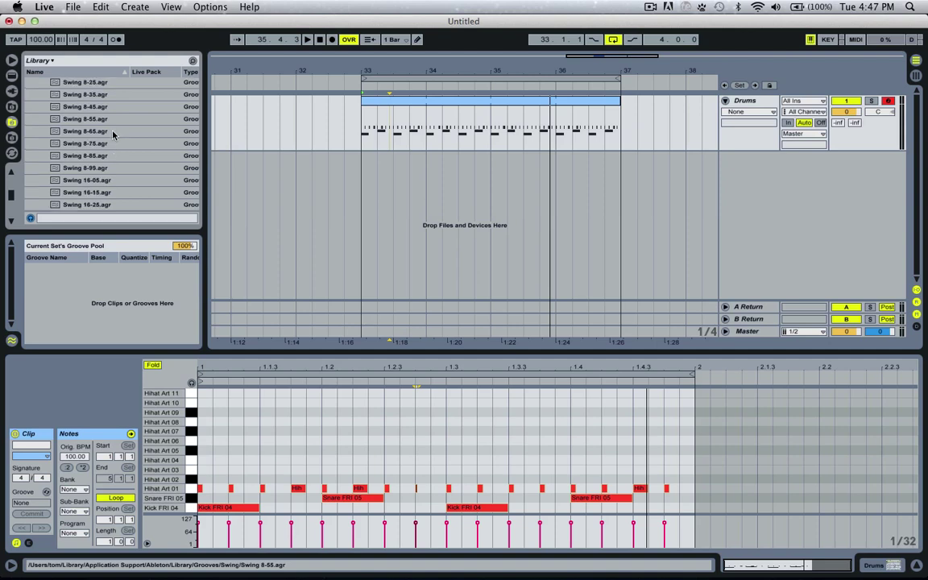
pyautogui.click(79, 159)
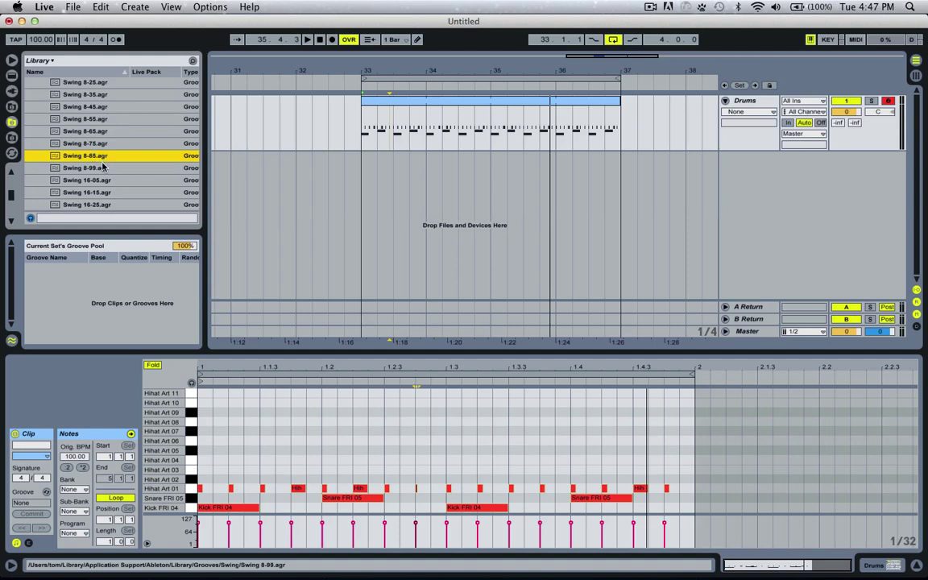
pyautogui.scroll(-3, 102, 166)
pyautogui.scroll(-4, 115, 140)
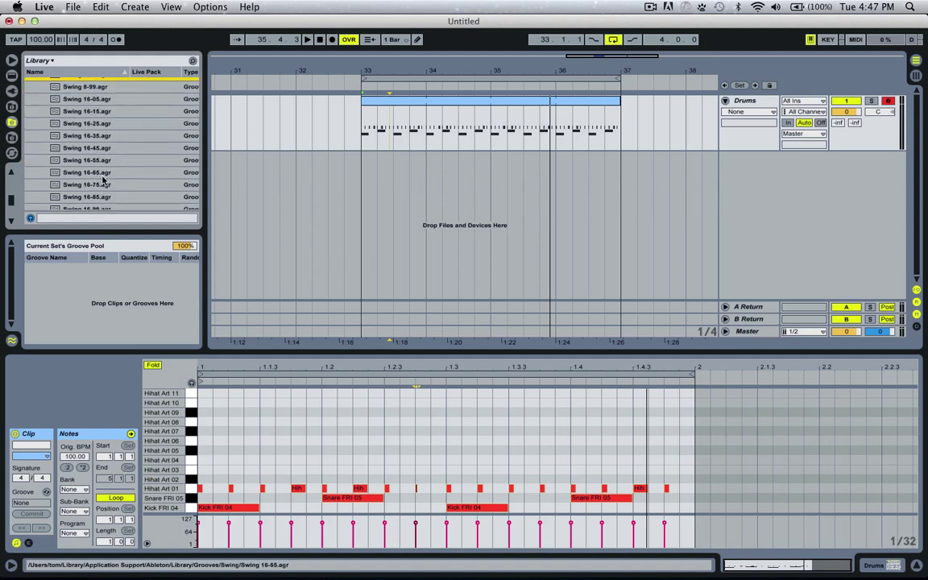
pyautogui.click(101, 176)
pyautogui.click(380, 129)
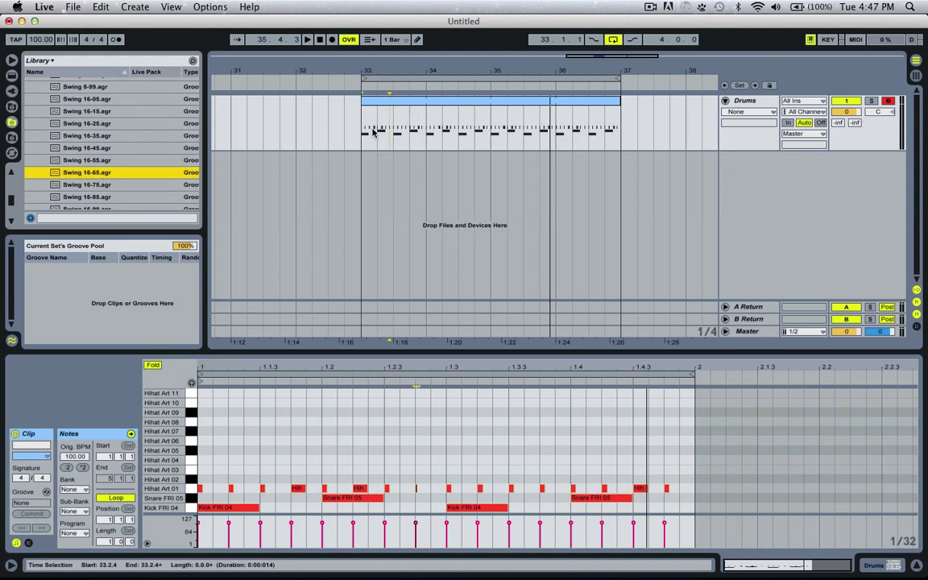
pyautogui.moveTo(373, 132); pyautogui.dragTo(423, 135)
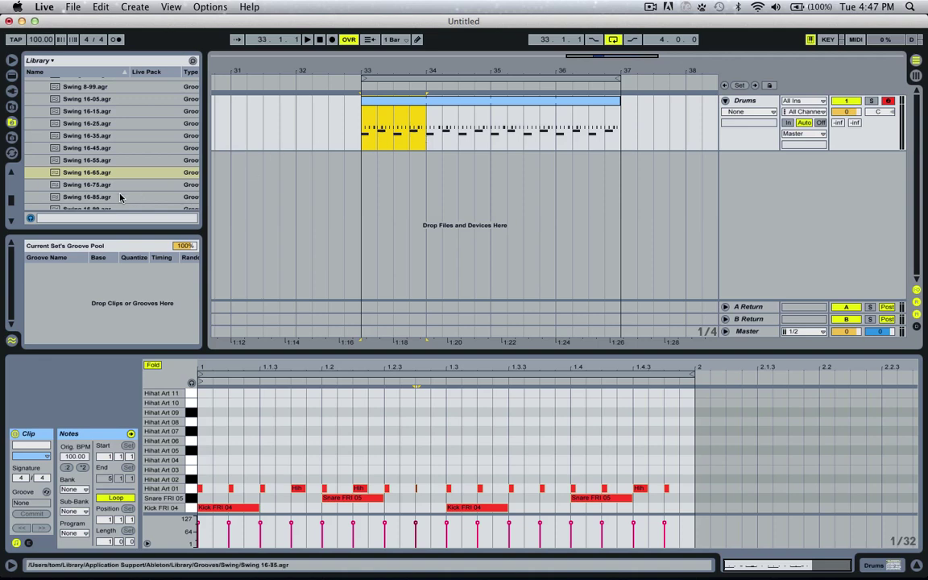
# Step: Compare the names of the Swing 8, Swing 16 and Swing 32 grooves by note division and swing amount
pyautogui.scroll(3, 102, 137)
pyautogui.click(102, 133)
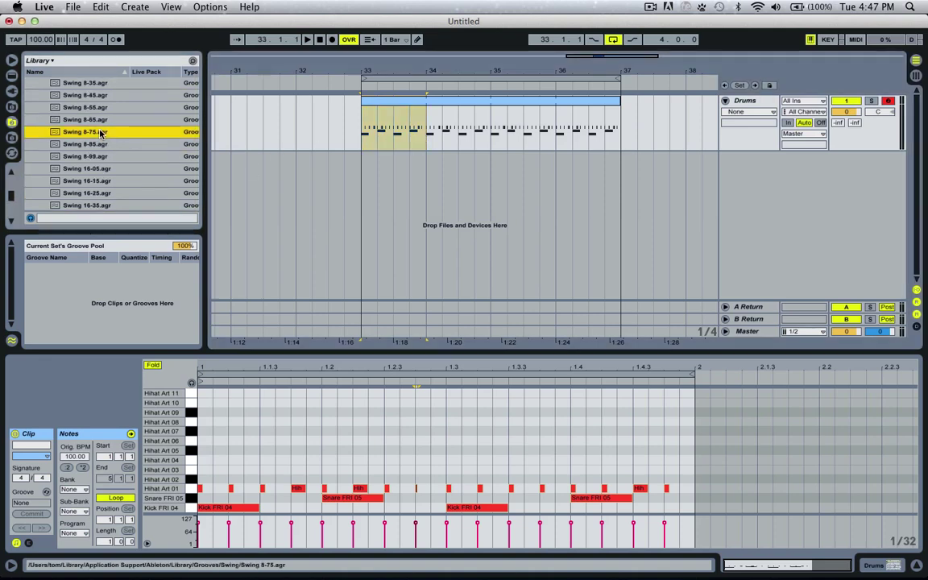
pyautogui.scroll(-5, 122, 151)
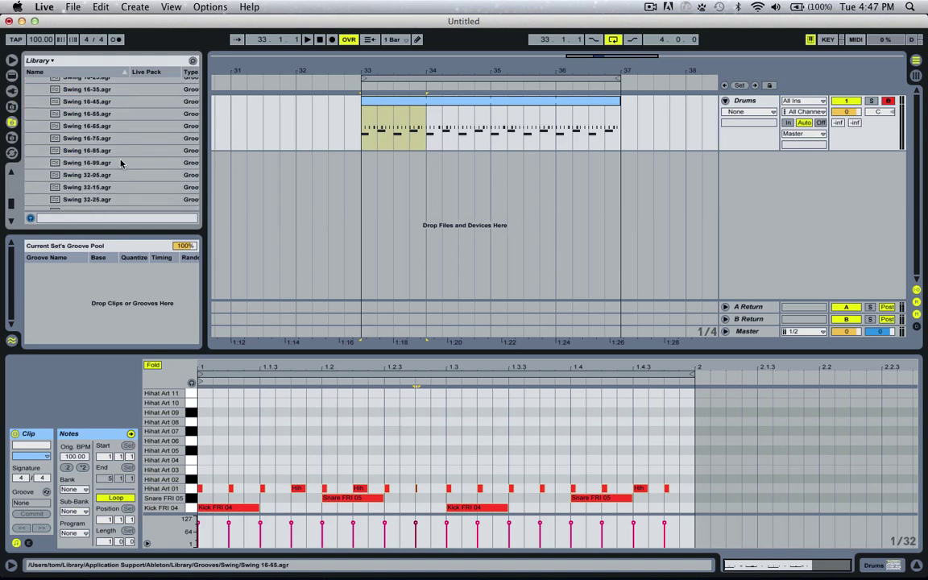
pyautogui.click(103, 187)
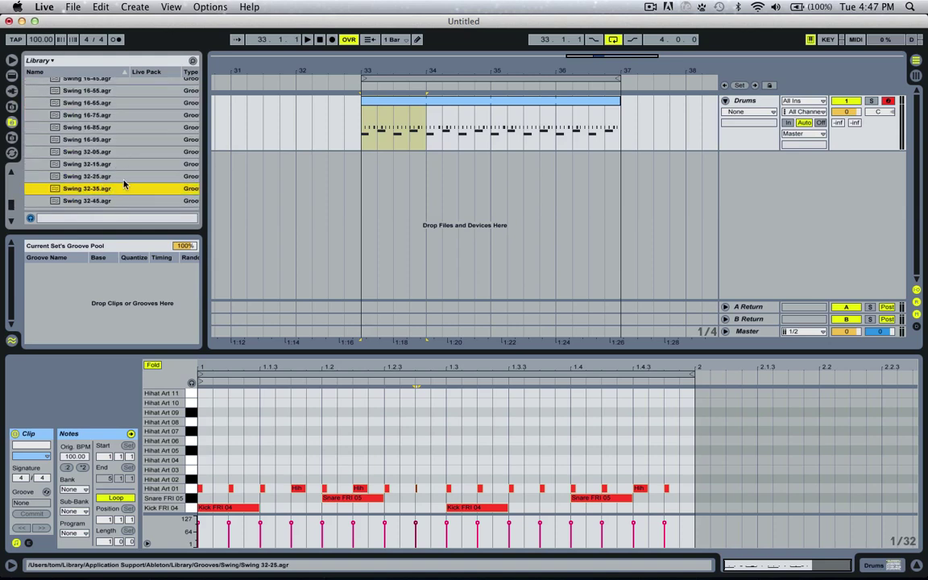
pyautogui.scroll(3, 121, 185)
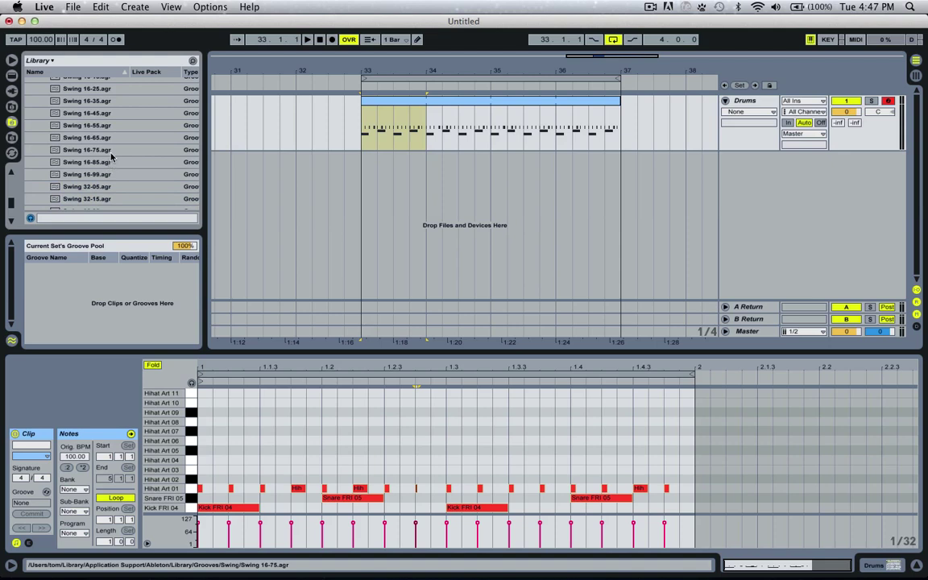
pyautogui.scroll(-1, 132, 157)
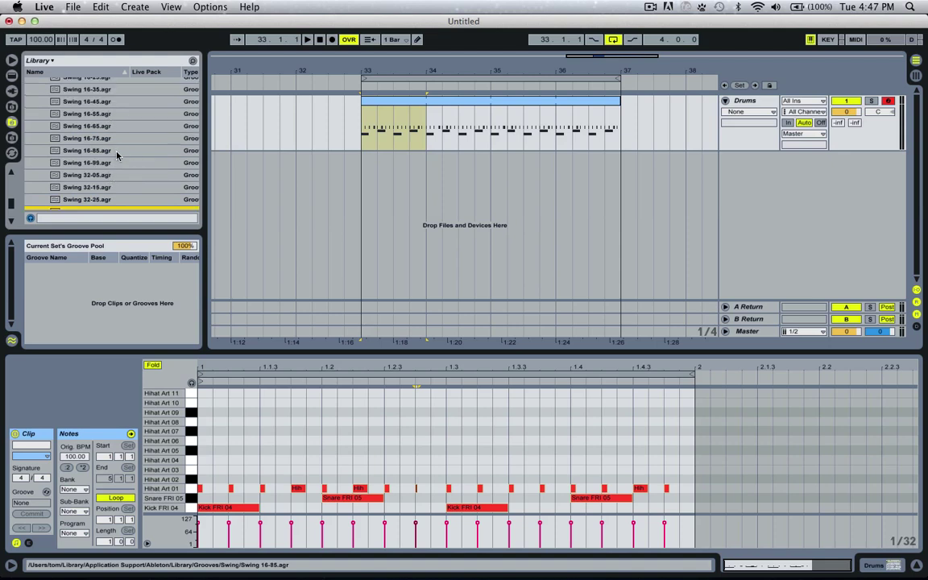
# Step: Add the Swing 16-85 groove to the groove pool and apply it to the Drums clip
pyautogui.click(102, 151)
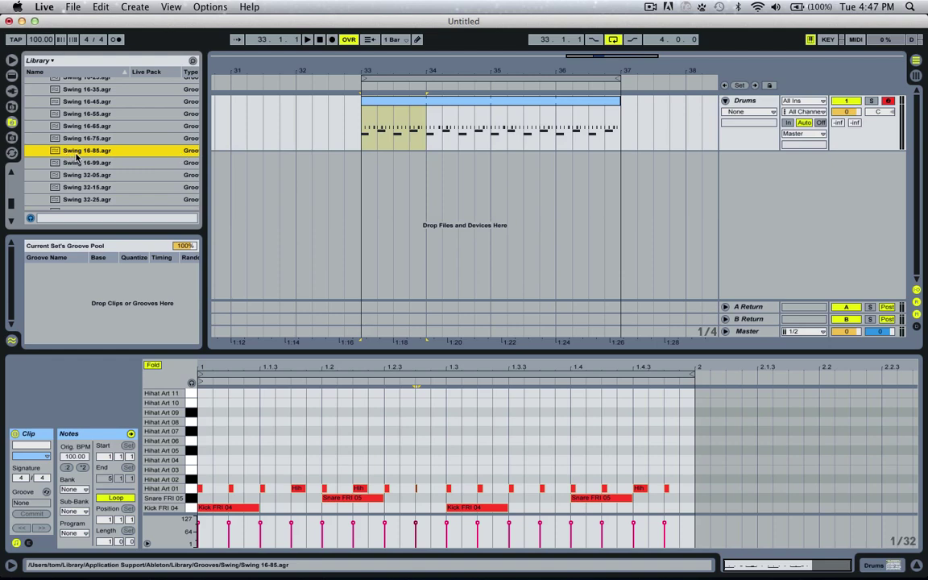
pyautogui.moveTo(65, 156); pyautogui.dragTo(66, 261)
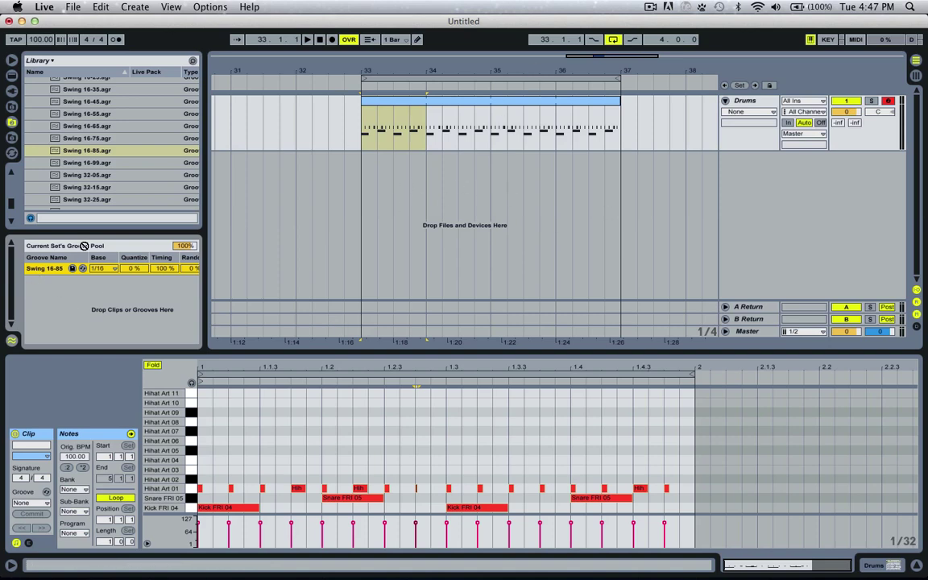
pyautogui.click(395, 103)
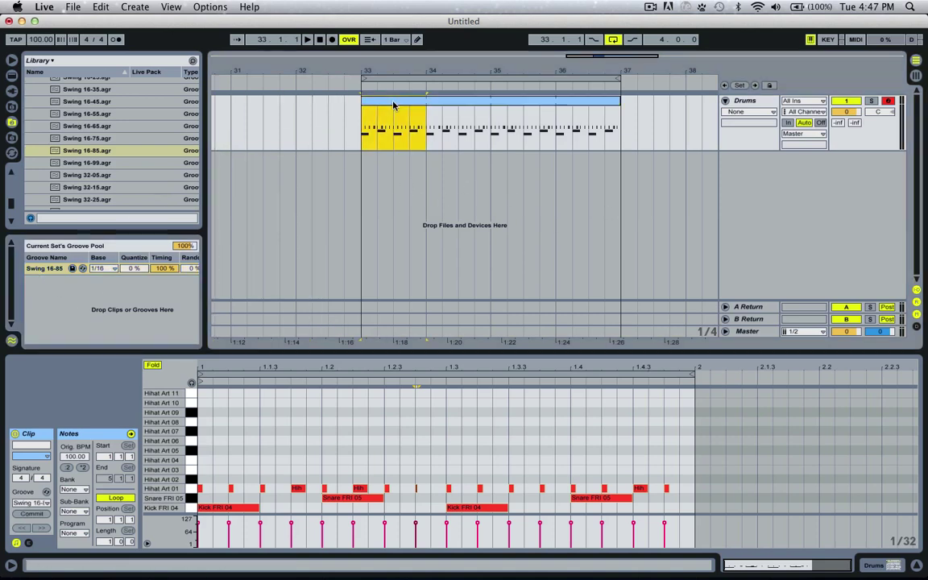
# Step: Play the swung Drums clip from bar 33, and pick out the Hihat Art 01 notes at 1.1.2 and 1.1.4
pyautogui.click(364, 127)
pyautogui.press('space')
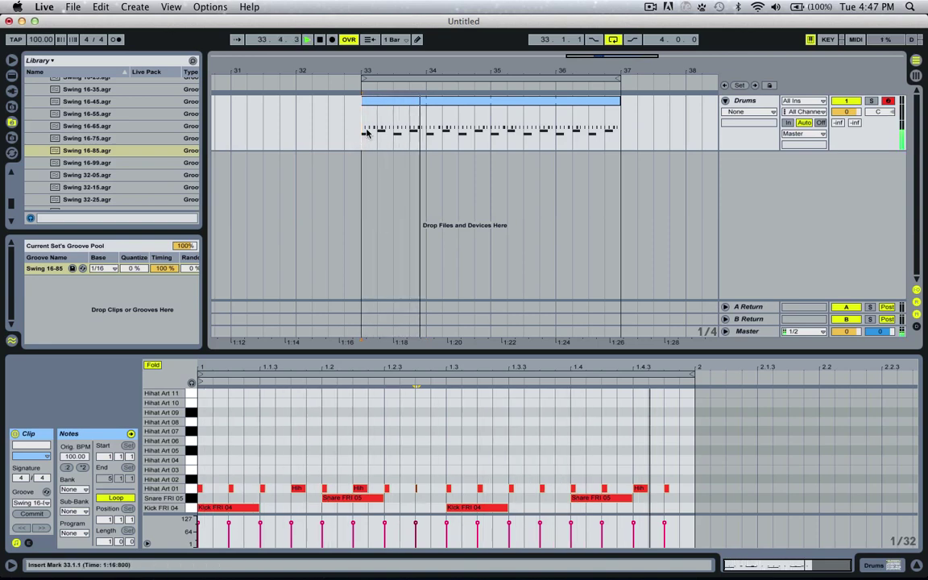
pyautogui.press('space')
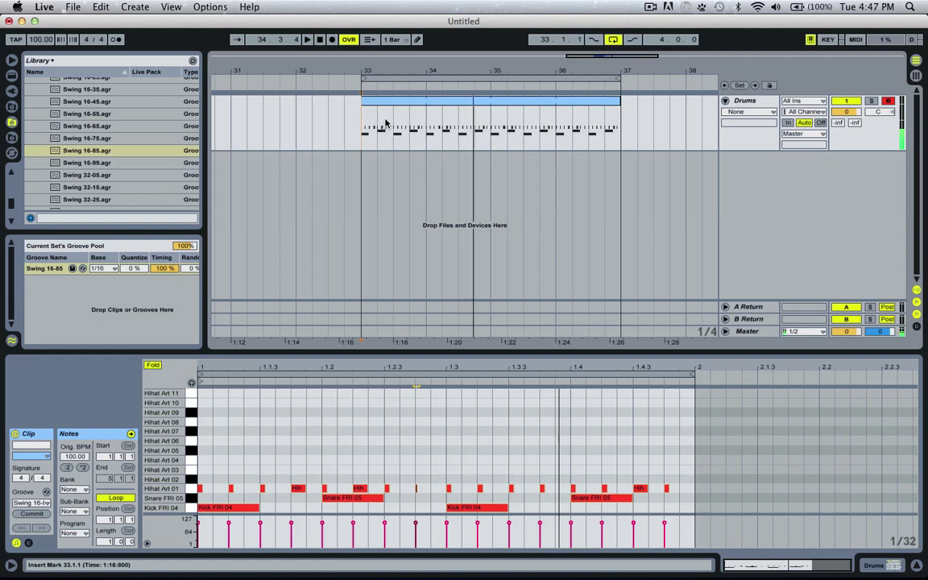
pyautogui.click(230, 488)
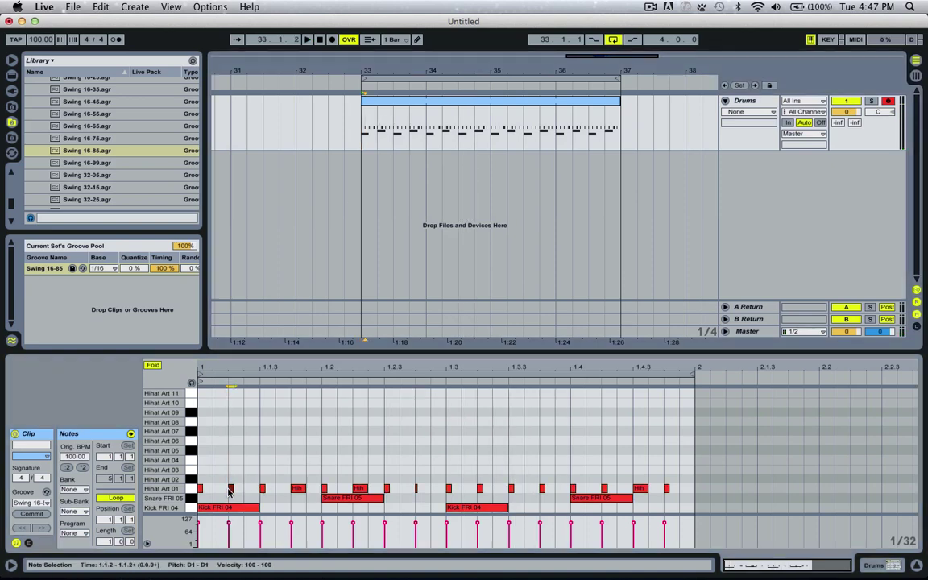
pyautogui.click(295, 488)
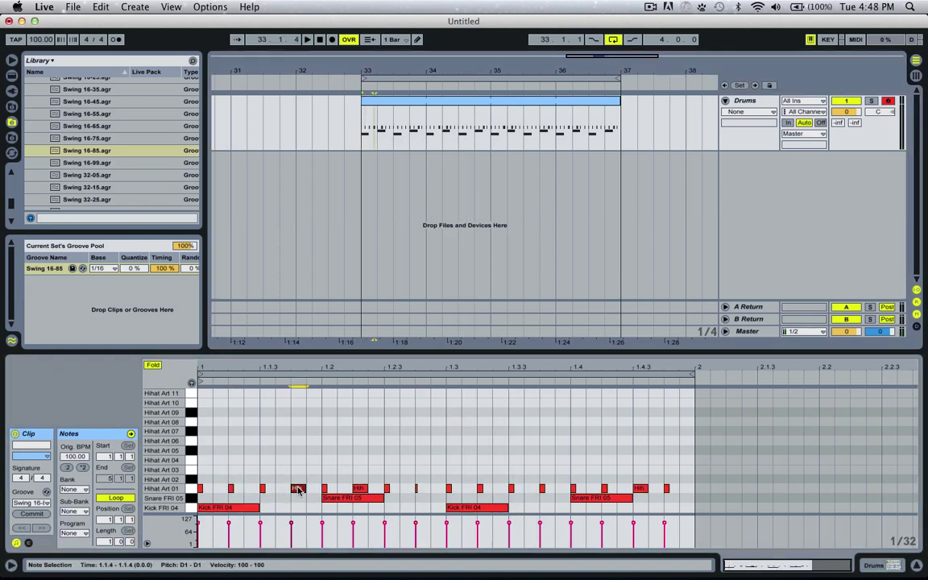
# Step: Pick out the Hihat Art 01 note at 1.1.2 and replay the swung Drums clip from about 33.1.2
pyautogui.click(231, 490)
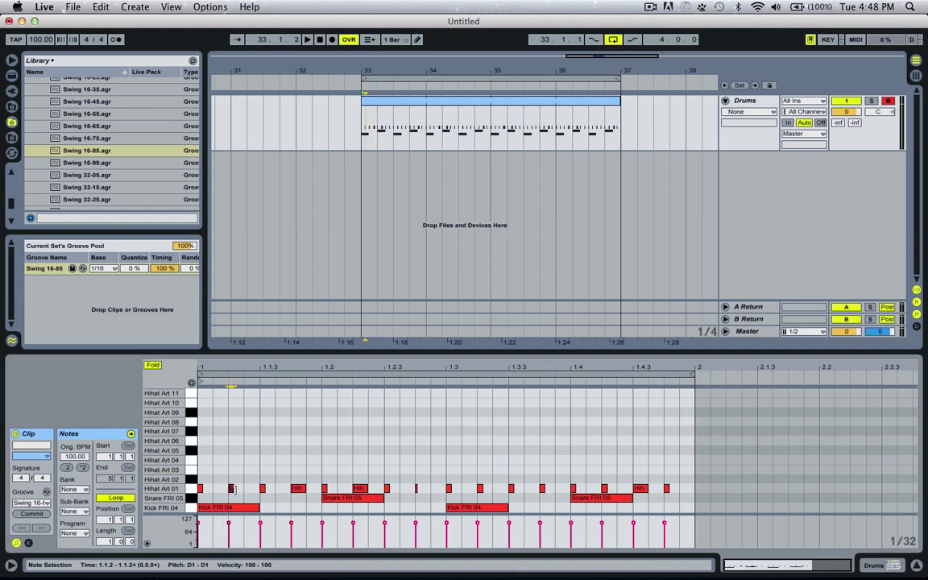
pyautogui.click(273, 298)
pyautogui.press('space')
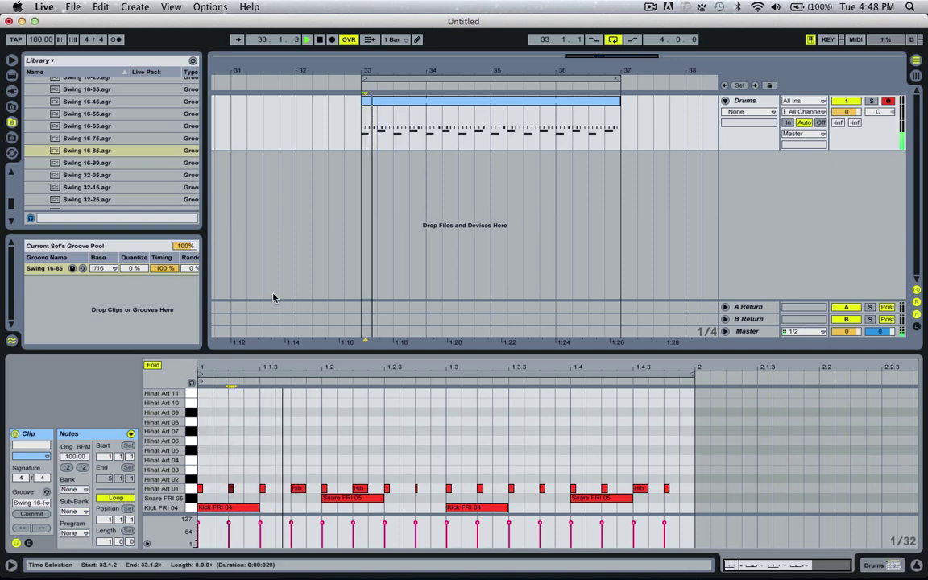
pyautogui.press('space')
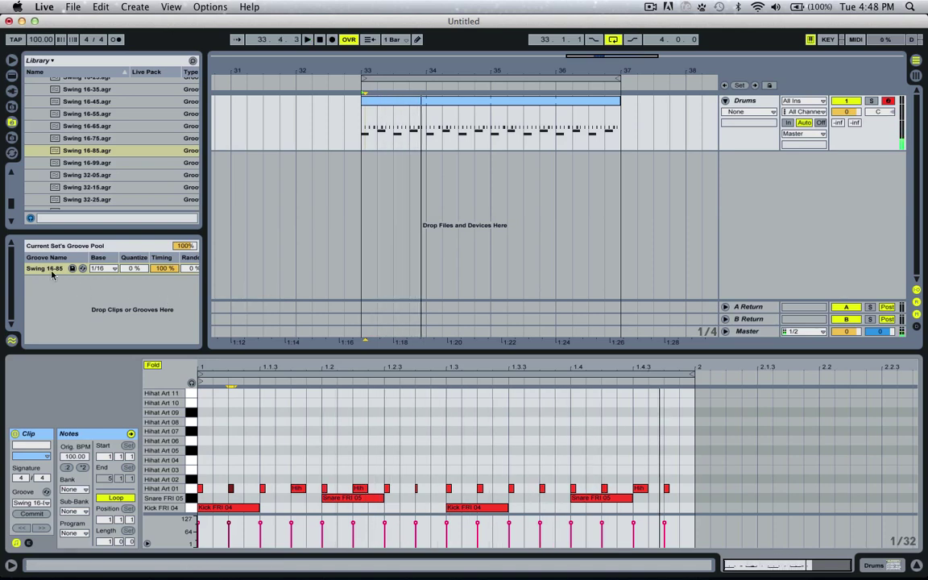
# Step: Add a MIDI track below Drums and place the Swing 16-85 groove on it as a clip at bar 33
pyautogui.click(46, 269)
pyautogui.click(759, 111)
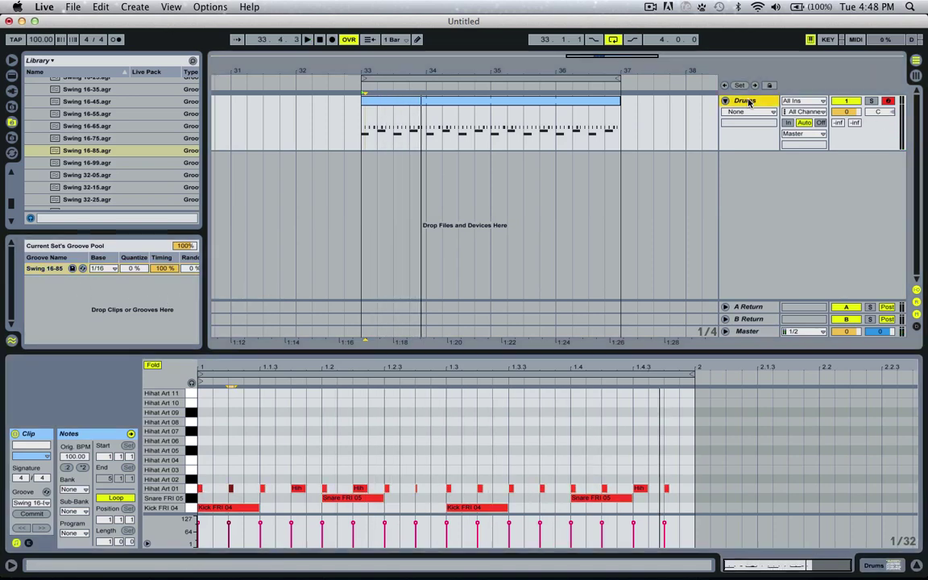
pyautogui.press('super+shift+t')
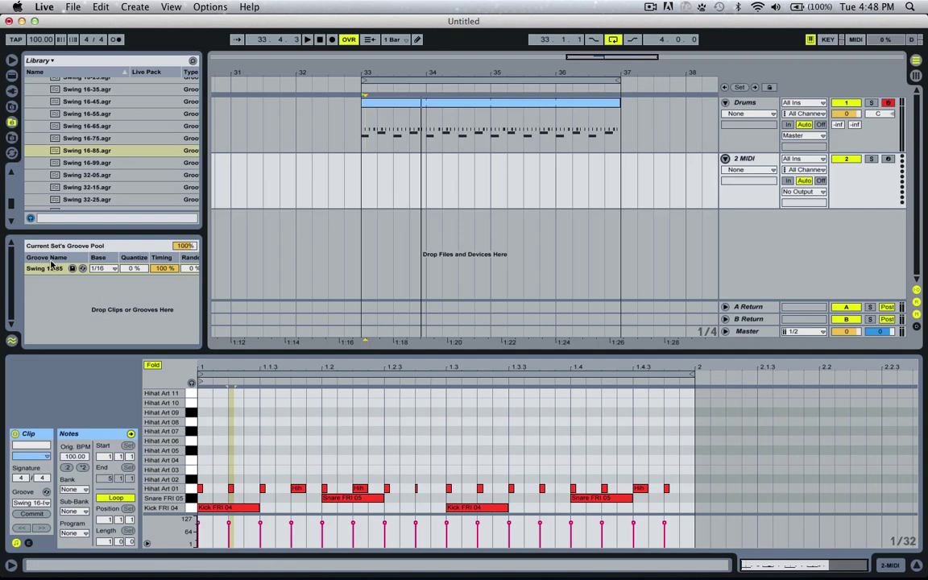
pyautogui.moveTo(50, 267); pyautogui.dragTo(358, 181)
pyautogui.click(397, 160)
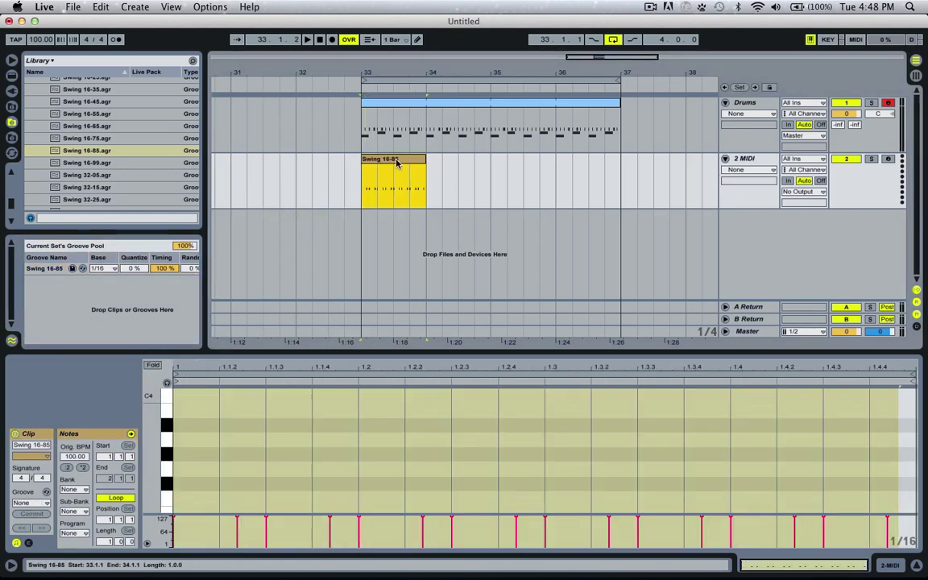
# Step: Examine the timing of the C1 notes in the Swing 16-85 clip from beat 1 to beat 1.2
pyautogui.click(630, 513)
pyautogui.scroll(-12, 578, 471)
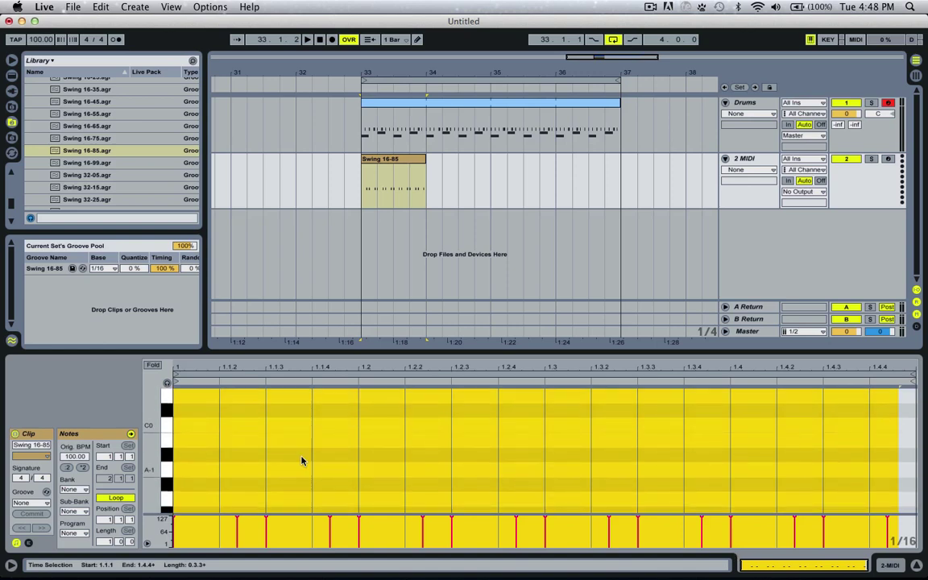
pyautogui.click(195, 423)
pyautogui.click(179, 411)
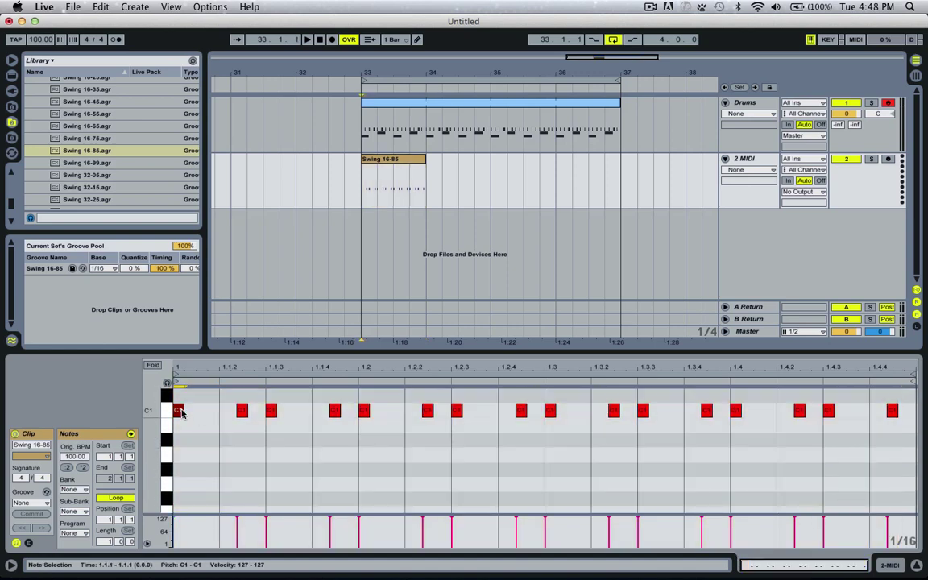
pyautogui.click(241, 411)
pyautogui.click(271, 411)
pyautogui.click(334, 411)
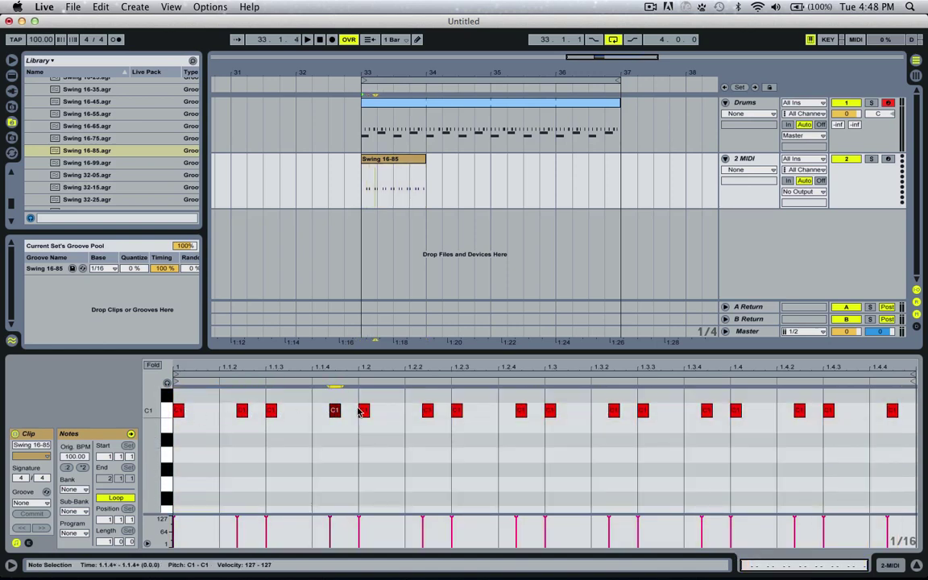
pyautogui.click(363, 411)
# Step: Play the swung Drums clip from 33.1.1 to compare it with the groove clip's note positions
pyautogui.click(413, 105)
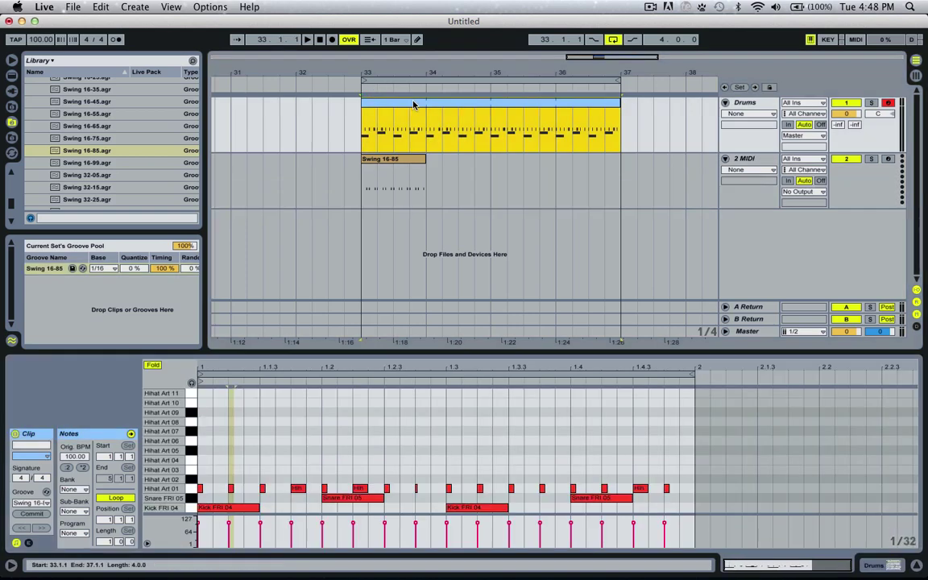
pyautogui.click(364, 137)
pyautogui.press('space')
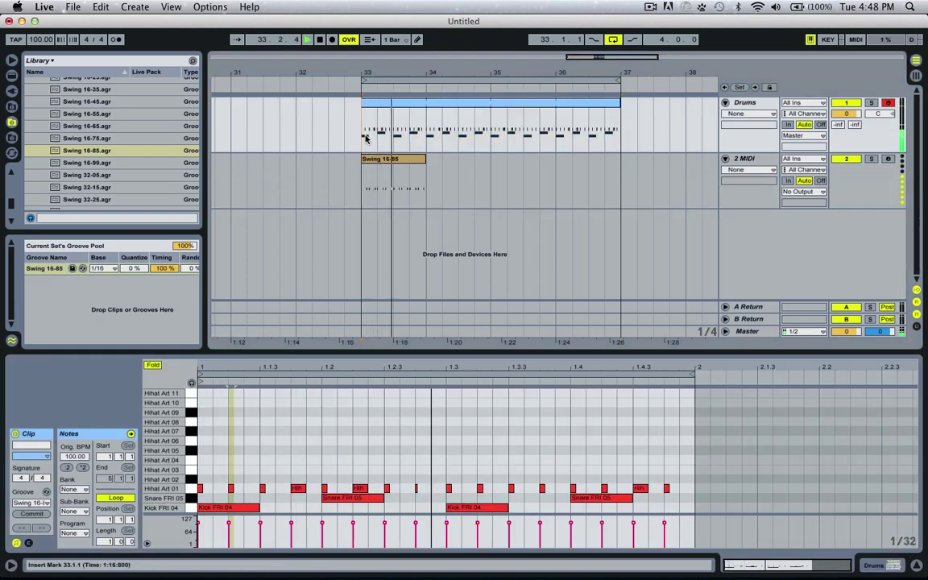
pyautogui.press('space')
# Step: Delete the Swing 16-85 clip with its 2 MIDI track, and remove the Swing 16-85 groove from the groove pool
pyautogui.click(423, 174)
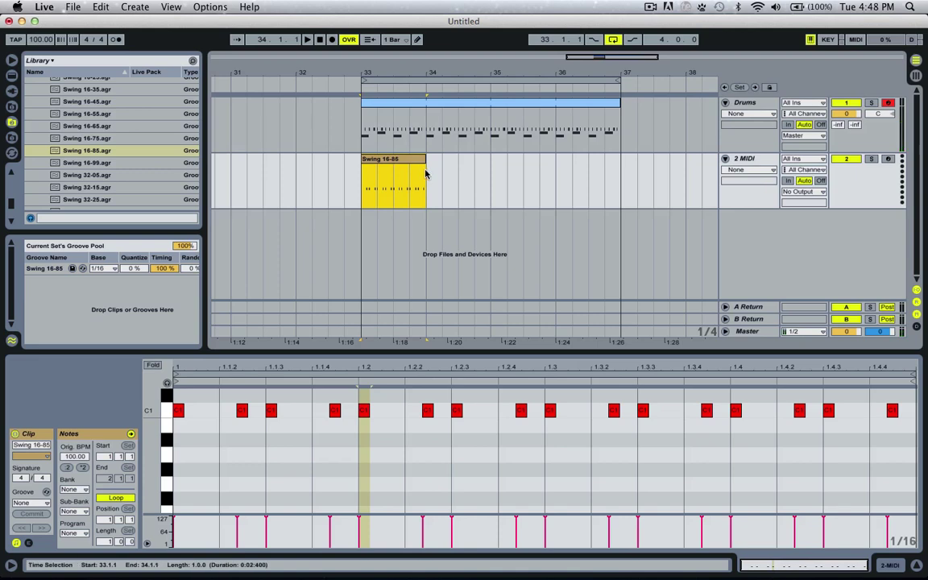
pyautogui.press('Delete')
pyautogui.click(746, 159)
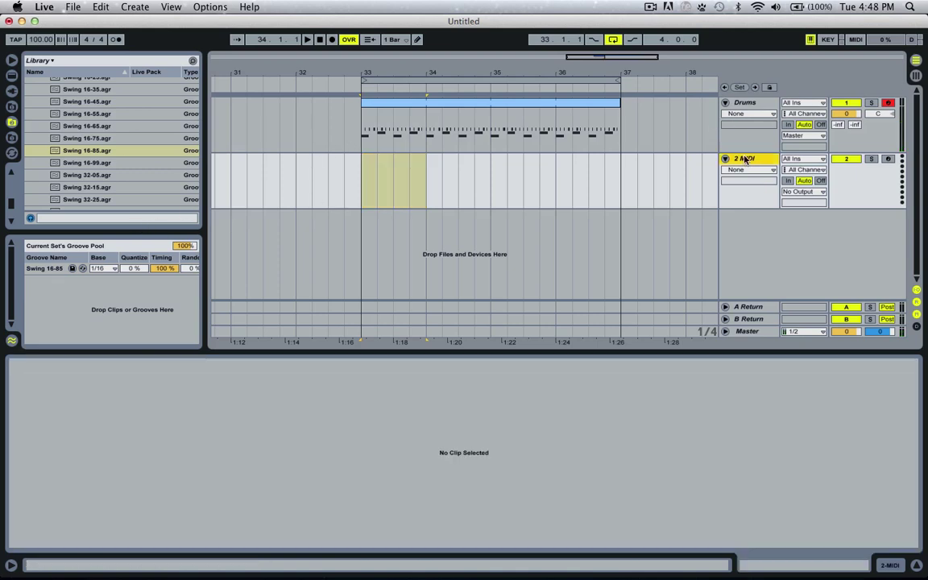
pyautogui.press('Delete')
pyautogui.click(46, 270)
pyautogui.press('Delete')
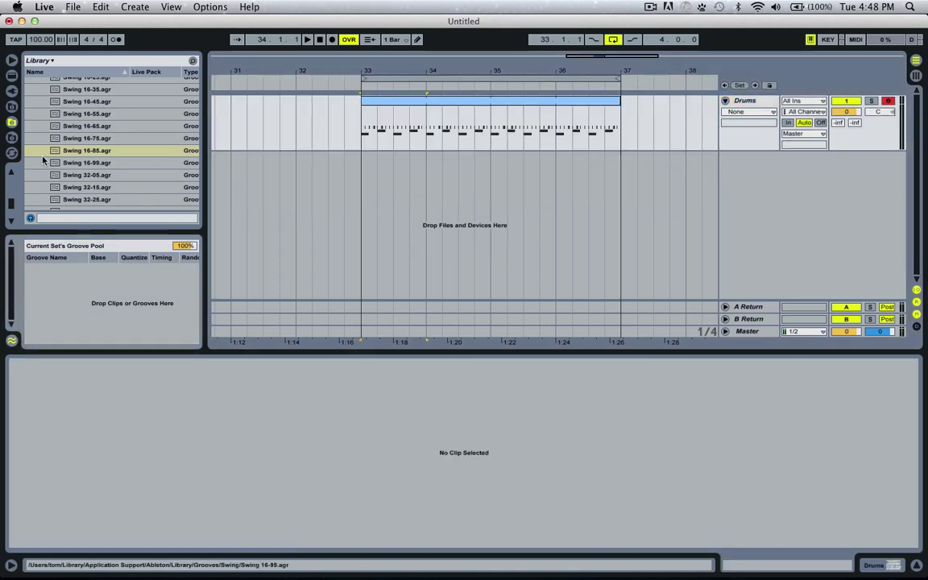
# Step: Collapse the Swing groove folder in the library and expand the MPC folder
pyautogui.scroll(10, 45, 159)
pyautogui.scroll(-1, 55, 155)
pyautogui.scroll(-3, 55, 156)
pyautogui.click(38, 139)
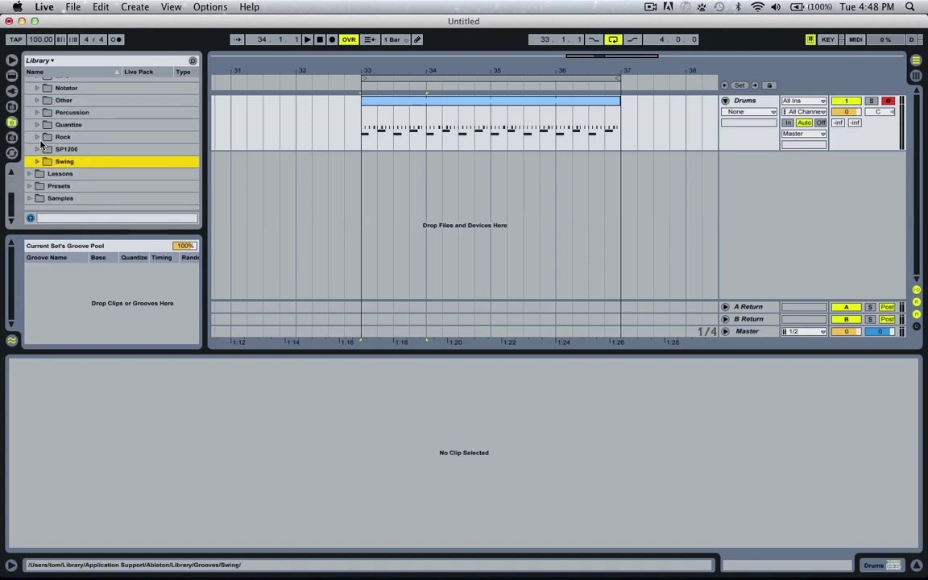
pyautogui.scroll(3, 41, 143)
pyautogui.click(37, 123)
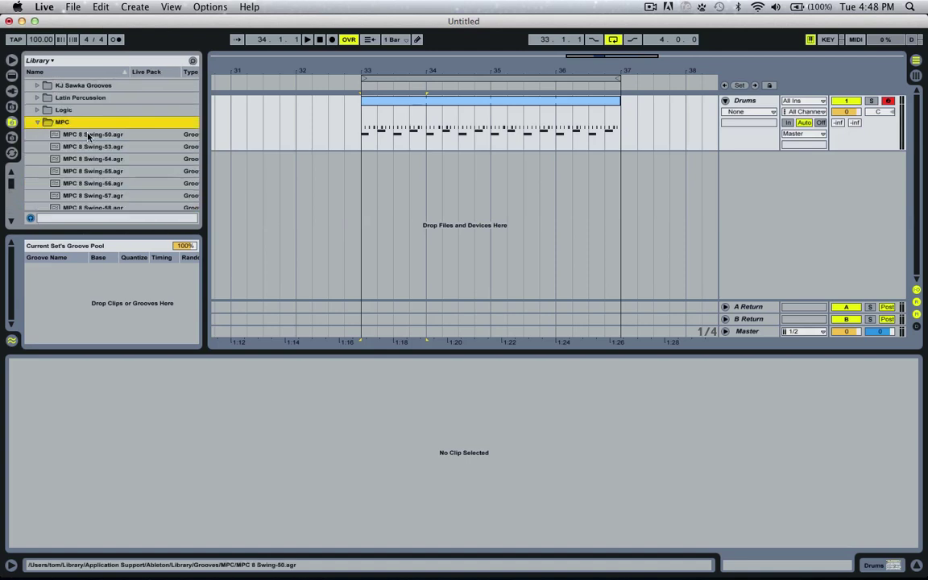
# Step: Look through the MPC 8 Swing, MPC 16 Double, Funker and MPC 16 Swing grooves up to MPC 16 Swing-75
pyautogui.scroll(-8, 93, 149)
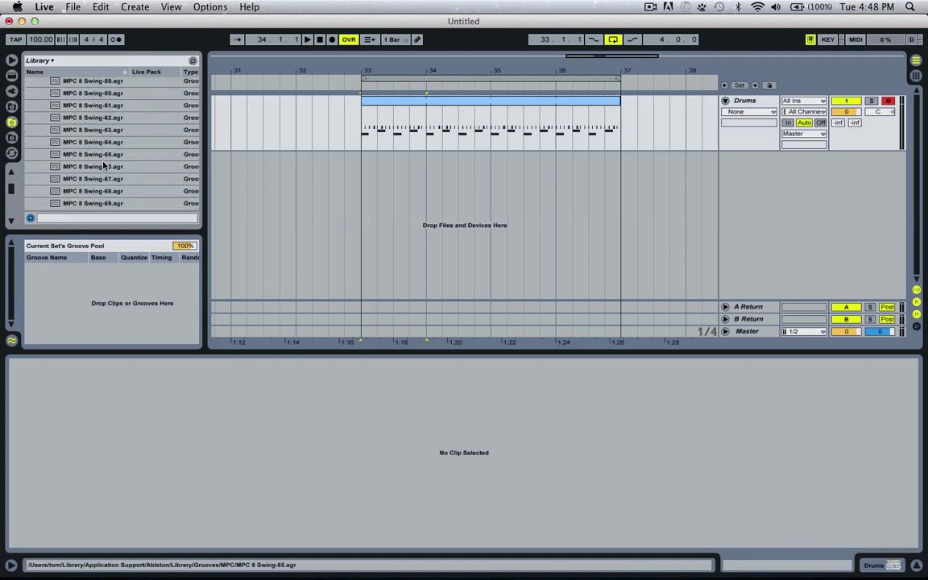
pyautogui.scroll(-10, 103, 165)
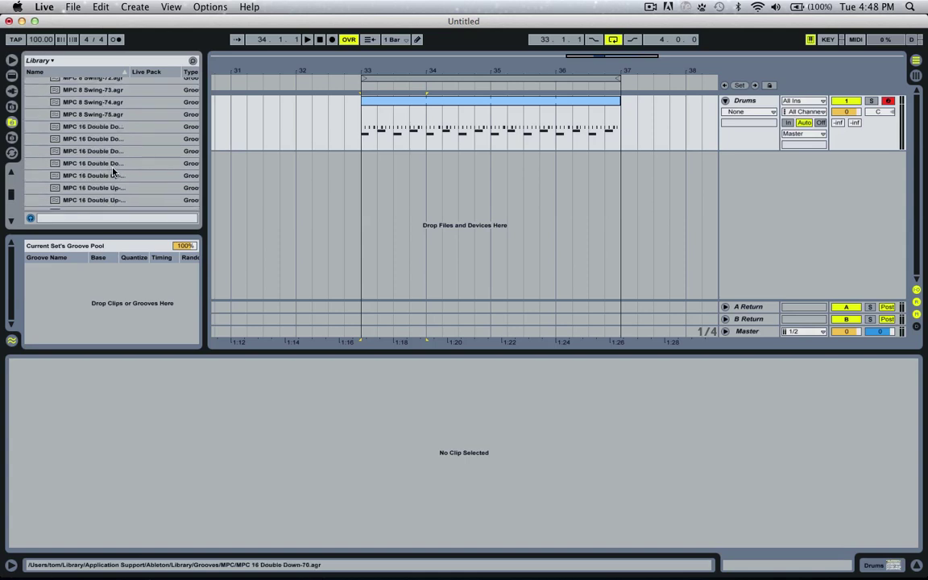
pyautogui.scroll(-8, 113, 172)
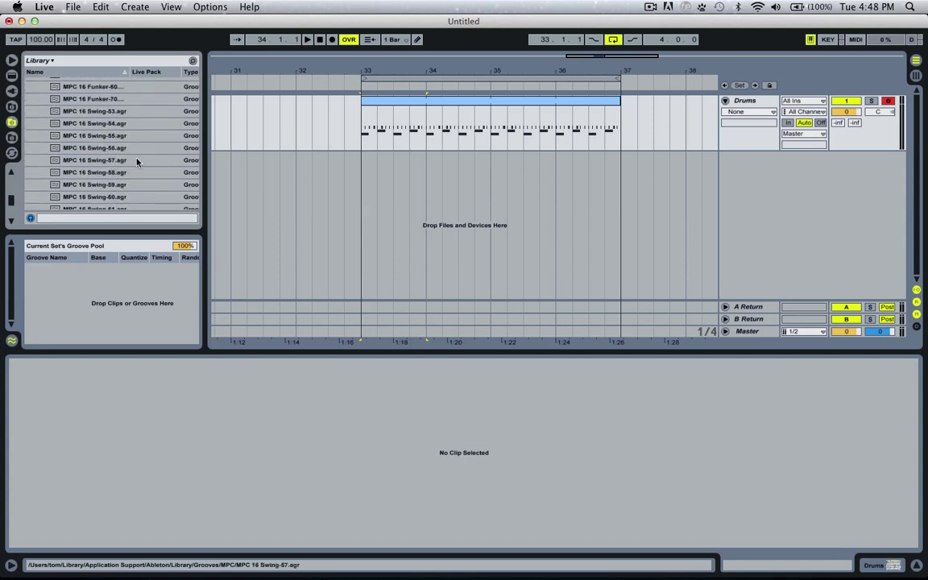
pyautogui.scroll(-2, 137, 162)
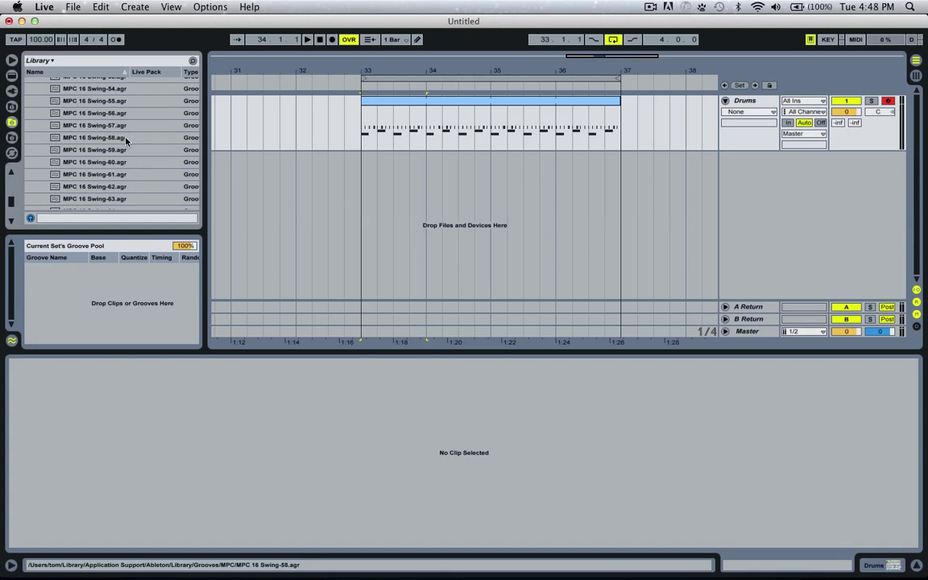
pyautogui.scroll(-4, 121, 157)
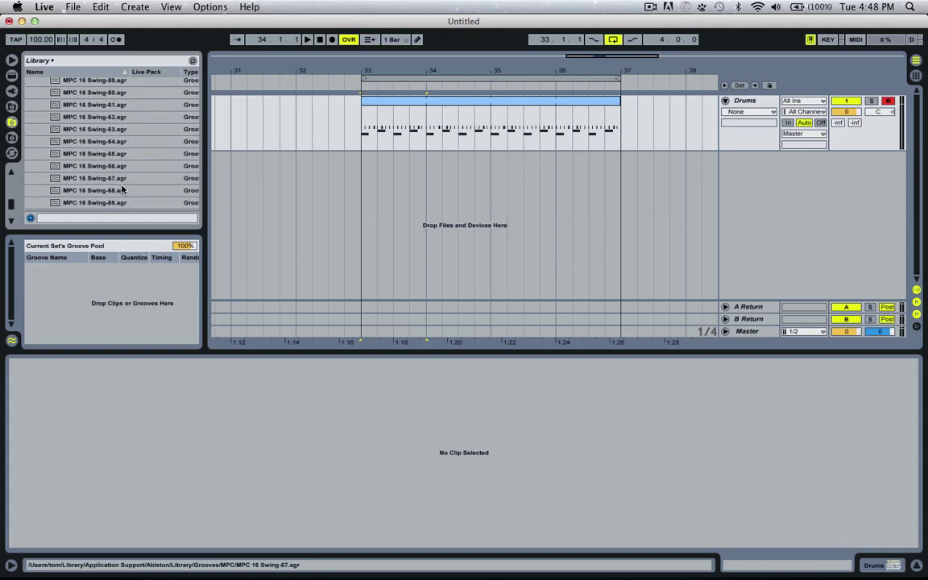
pyautogui.scroll(-4, 123, 189)
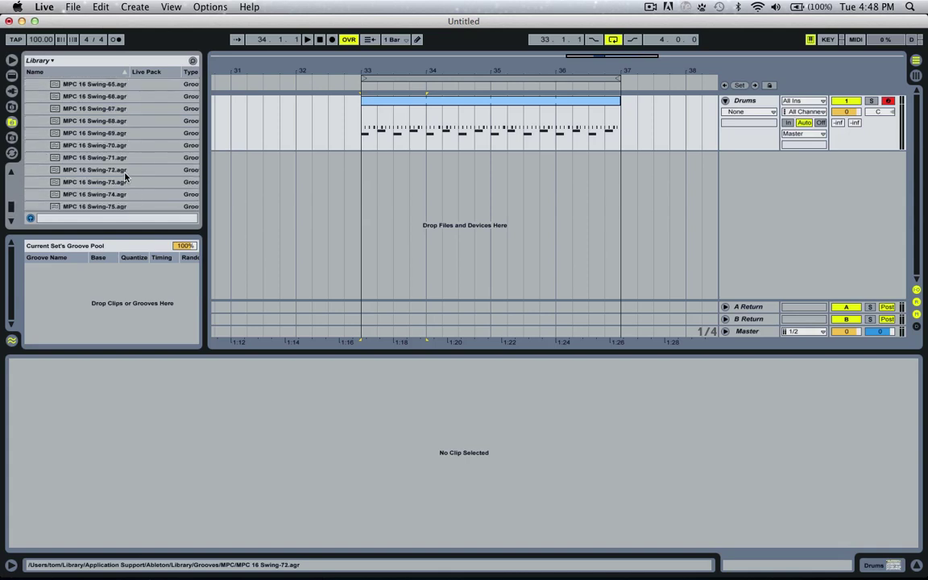
pyautogui.scroll(-1, 127, 179)
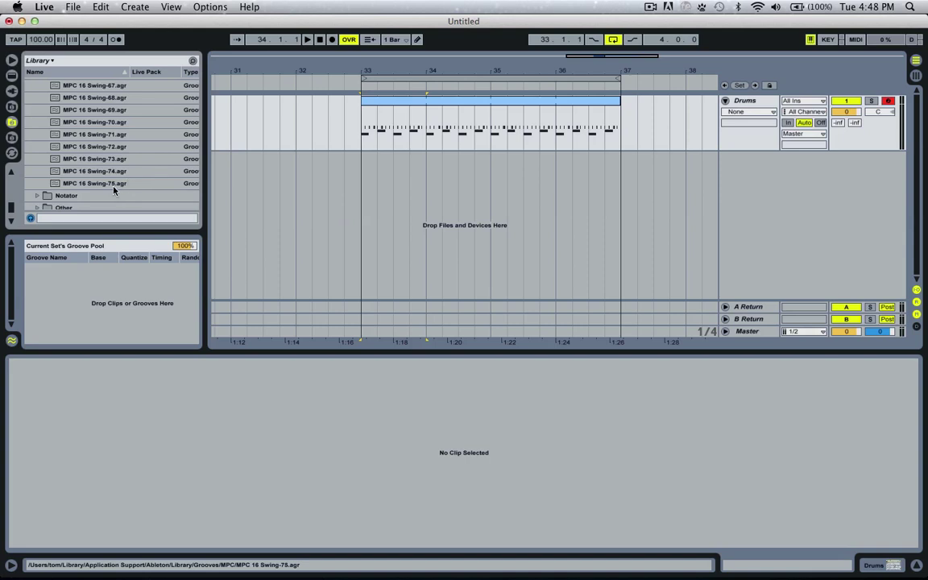
# Step: Add the MPC 16 Swing-70 groove to the groove pool and apply it to the Drums clip
pyautogui.scroll(2, 113, 187)
pyautogui.click(94, 158)
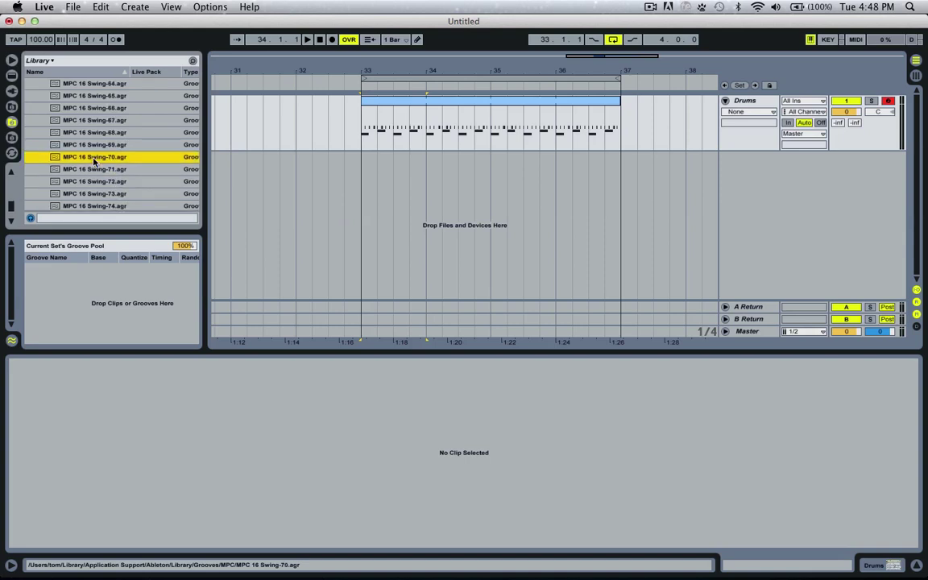
pyautogui.moveTo(83, 161); pyautogui.dragTo(83, 269)
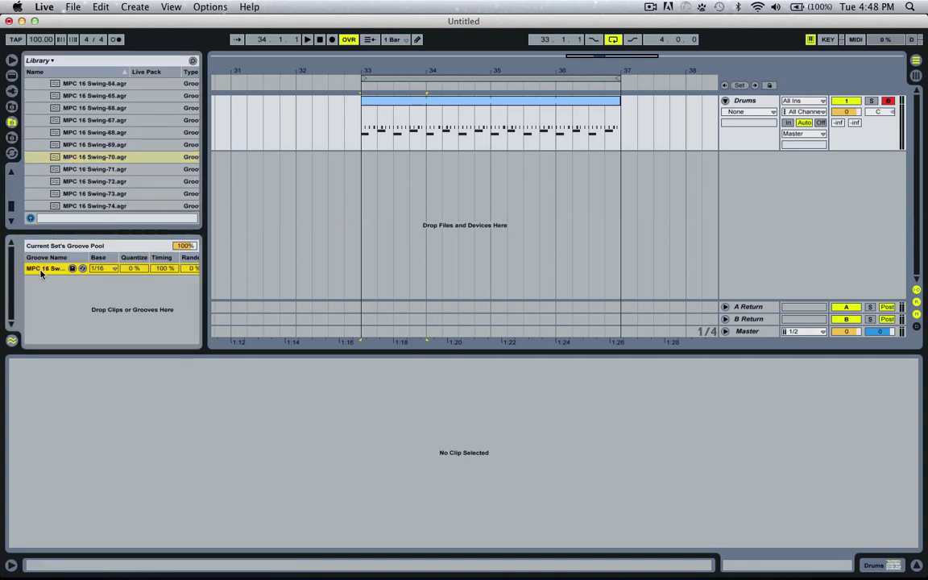
pyautogui.click(398, 135)
# Step: Play the Drums clip from bar 33 to hear the MPC 16 Swing-70 groove
pyautogui.press('space')
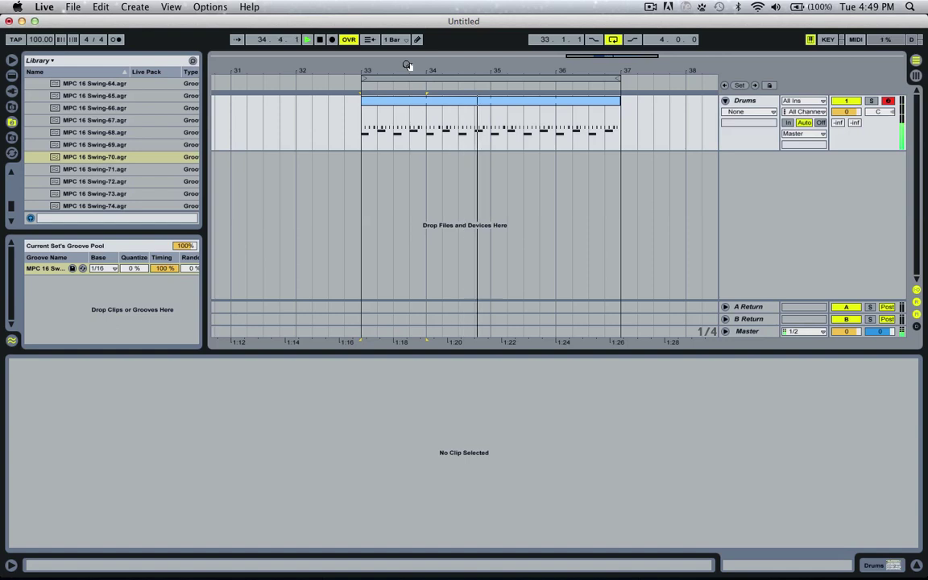
pyautogui.press('space')
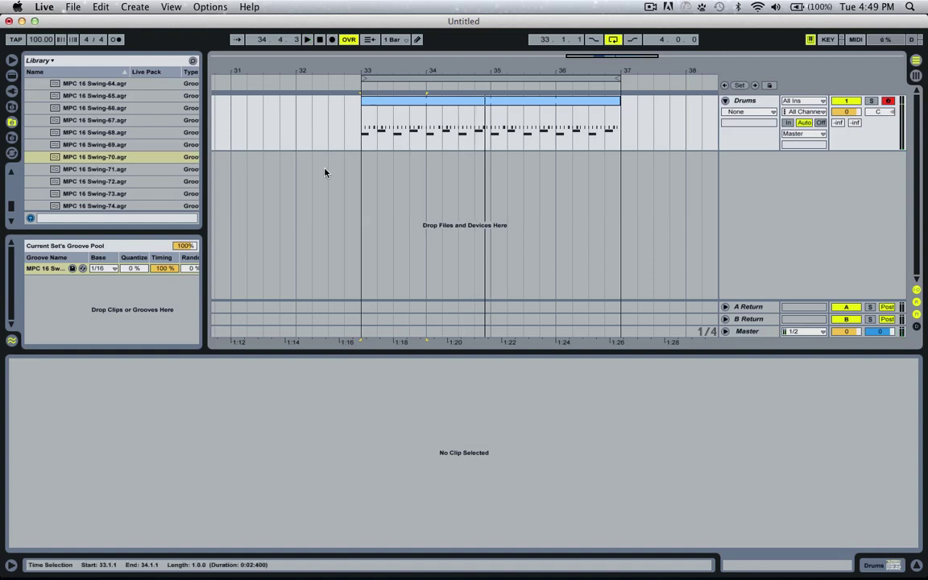
pyautogui.press('space')
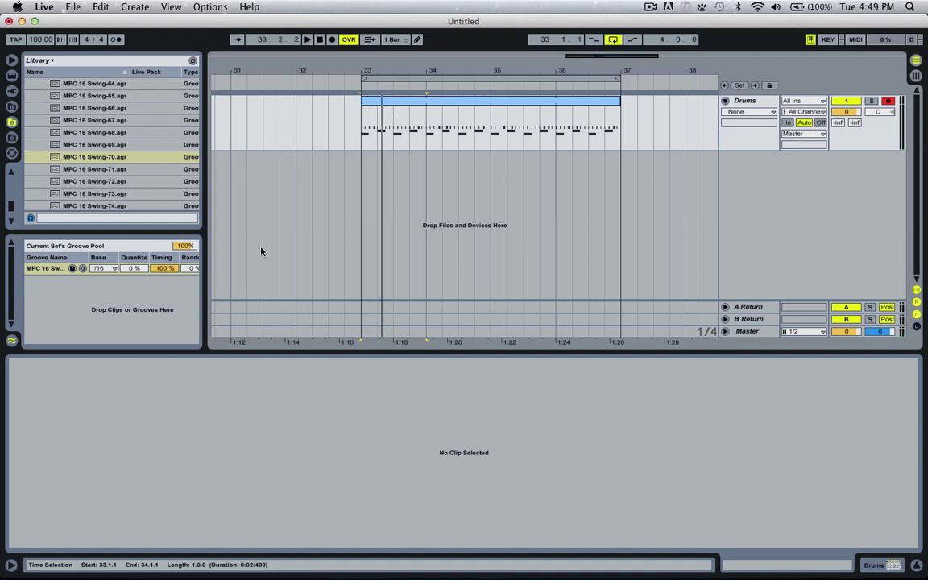
# Step: Try 0% Timing on the MPC 16 Swing-70 groove during playback, set it to 66%, and stop playback
pyautogui.click(167, 269)
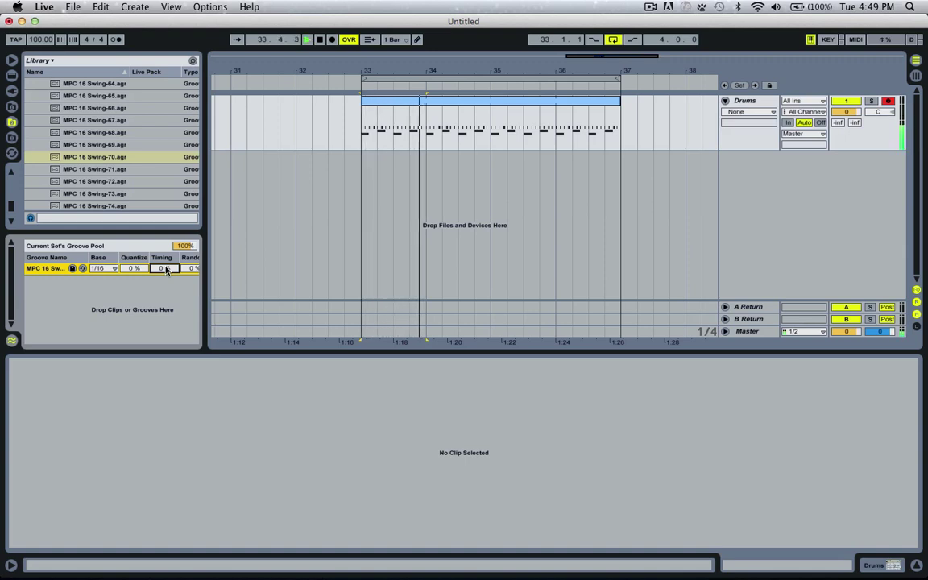
pyautogui.moveTo(166, 269); pyautogui.dragTo(166, 216)
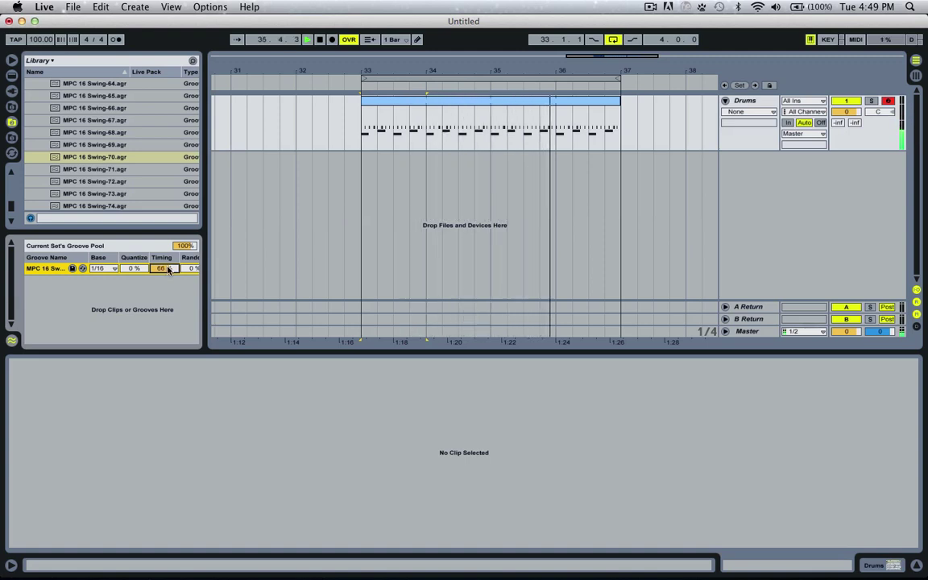
pyautogui.press('space')
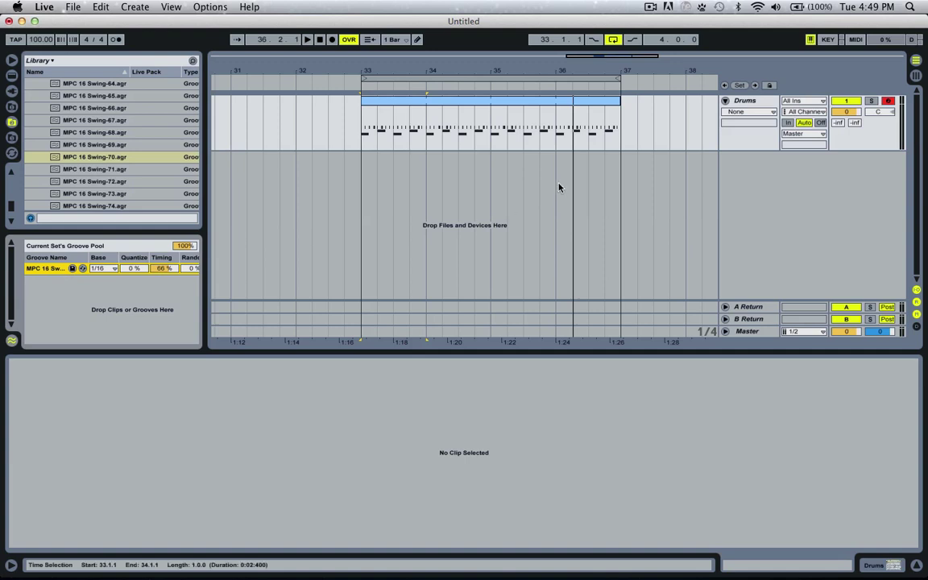
# Step: Add an audio track below Drums and unfold it, and select the Drums clip from bar 33 to bar 37
pyautogui.click(744, 101)
pyautogui.press('super+t')
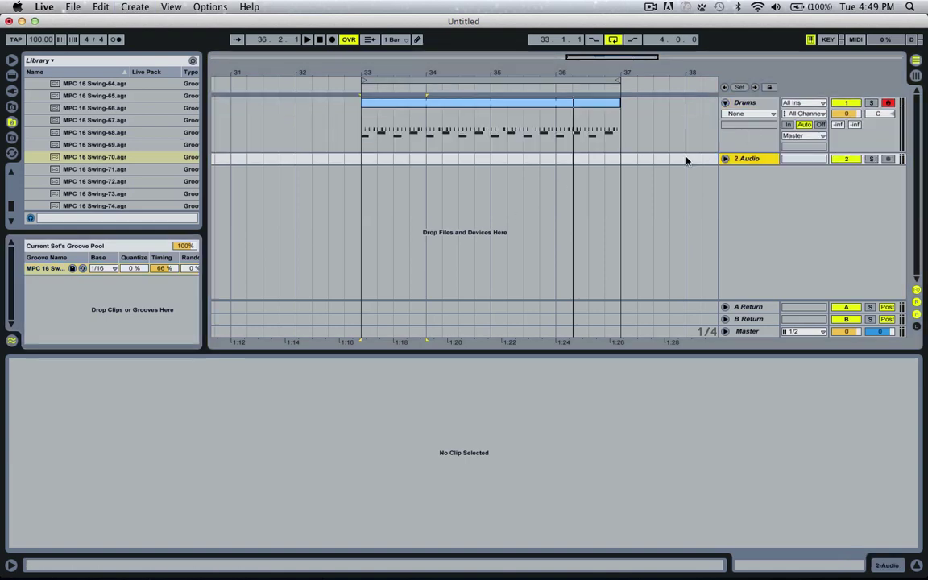
pyautogui.click(725, 158)
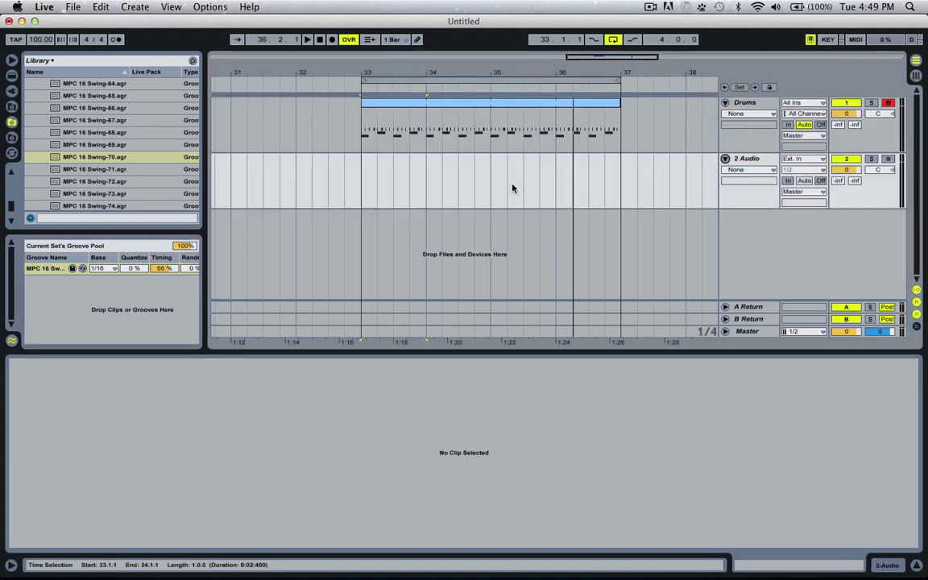
pyautogui.click(367, 185)
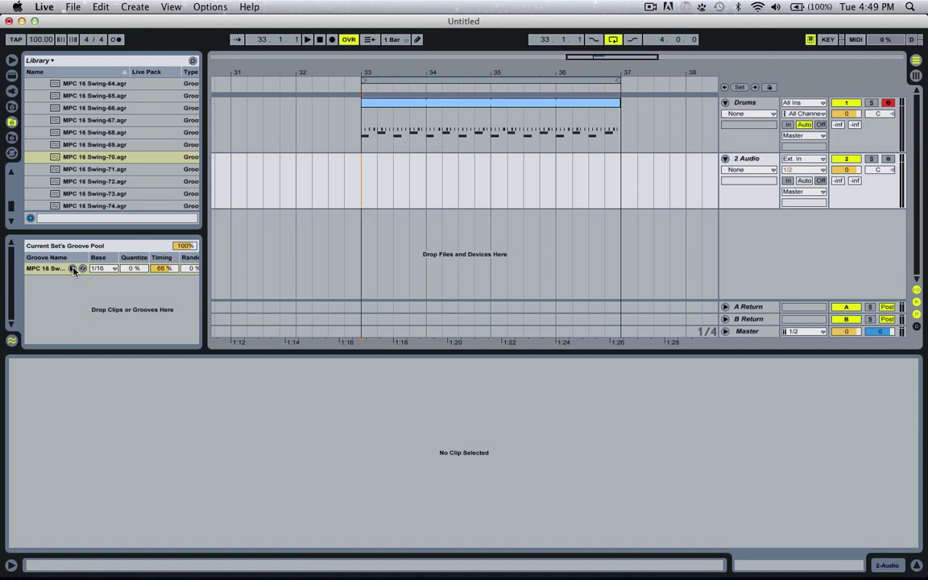
pyautogui.click(461, 107)
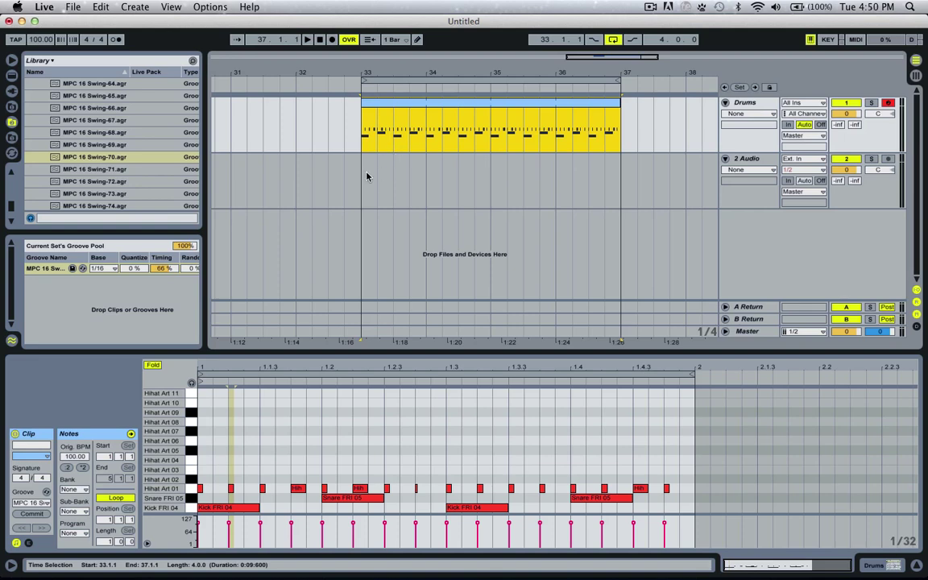
# Step: Delete the empty audio track below Drums and play the start of the Drums clip
pyautogui.click(743, 161)
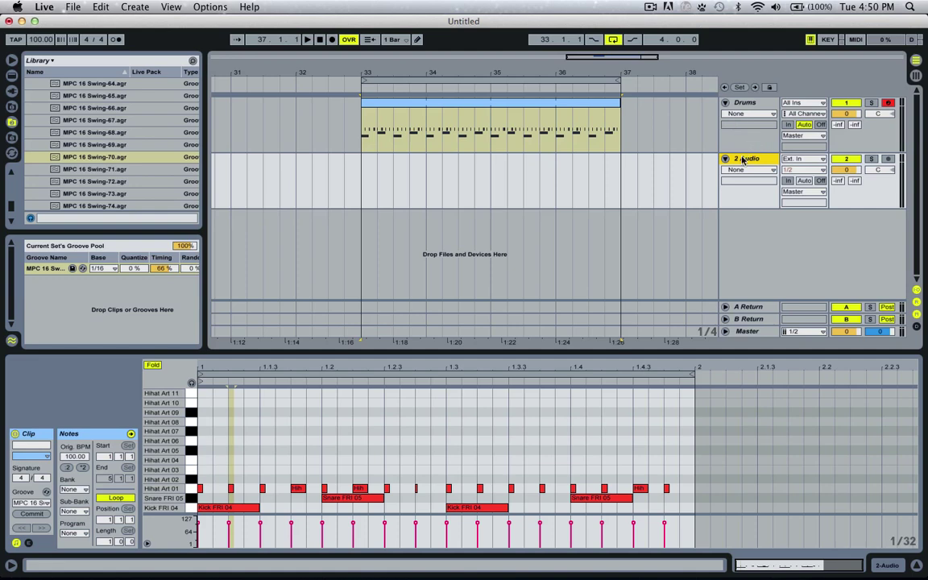
pyautogui.press('Delete')
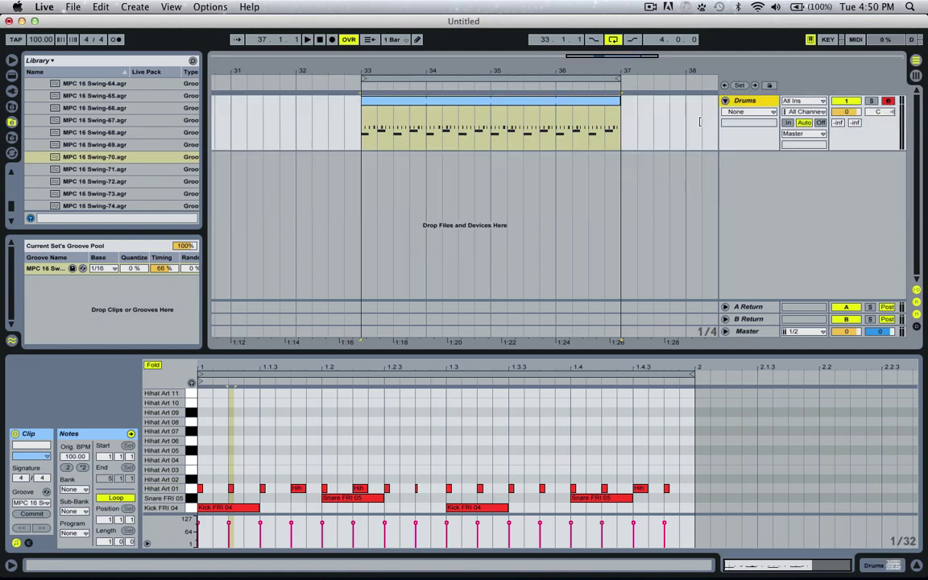
pyautogui.press('space')
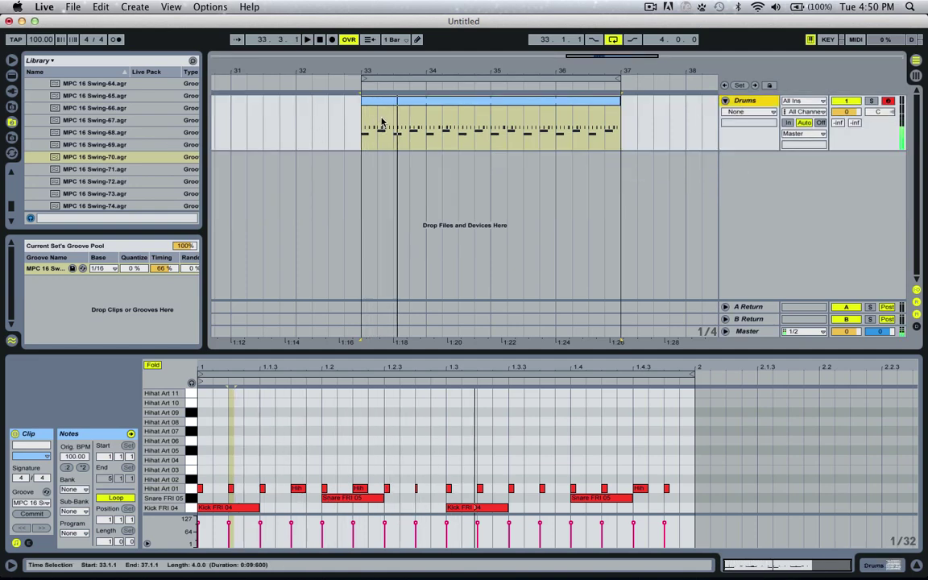
pyautogui.click(398, 100)
pyautogui.click(246, 512)
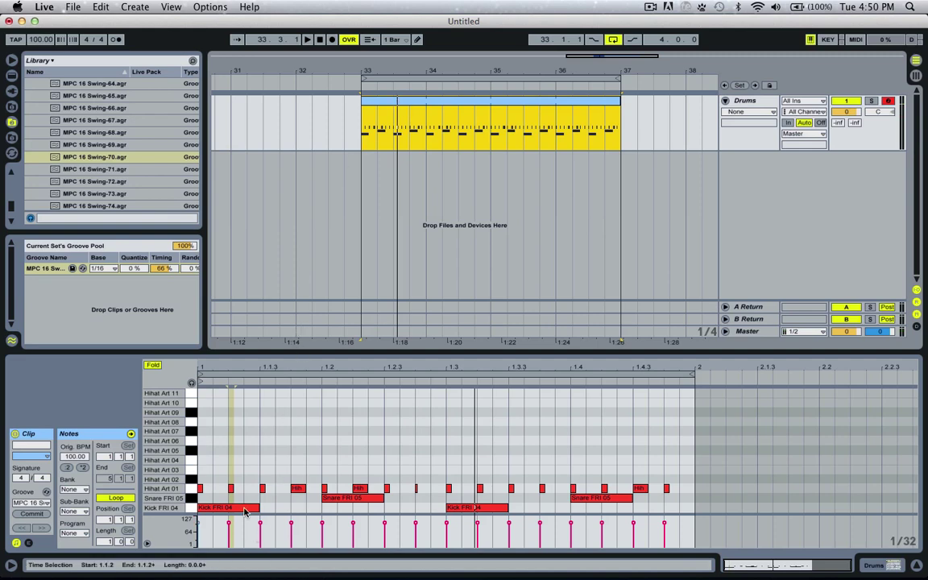
pyautogui.click(245, 473)
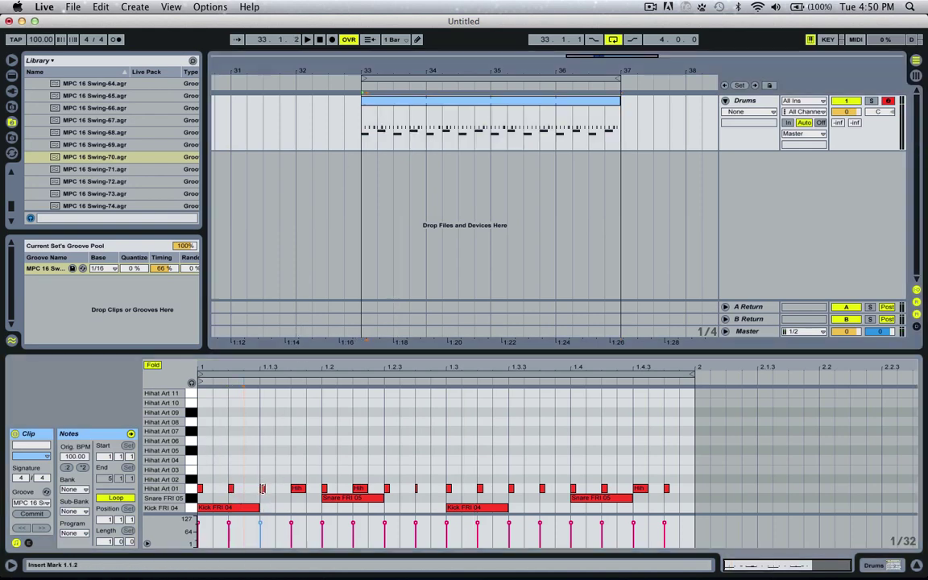
# Step: Move the hi-hats at 1.1.3, 1.1.4, 1.2.2 and 1.2.4 to Hihat Art 02, 03, 05 and 06, lengthening the last to a sixteenth
pyautogui.moveTo(262, 489); pyautogui.dragTo(297, 470)
pyautogui.press('space')
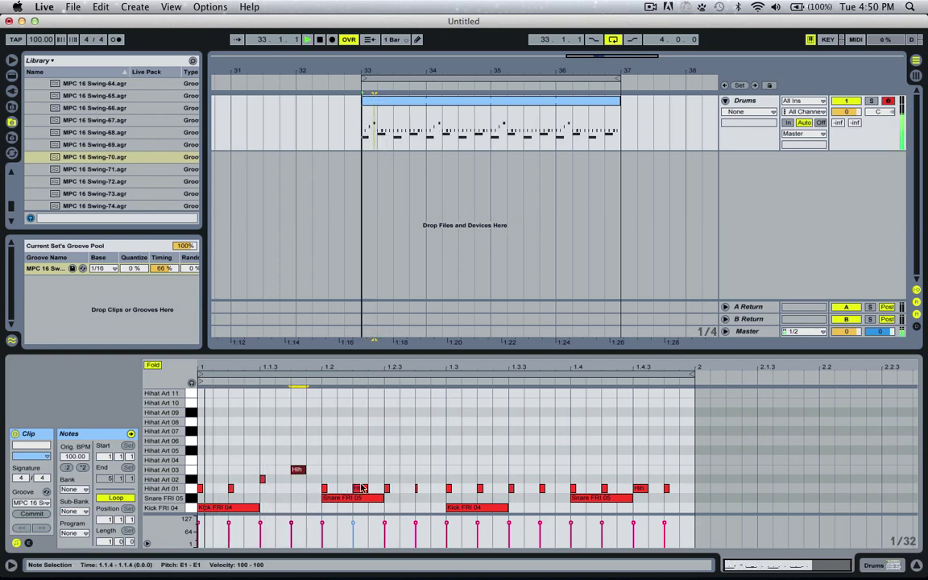
pyautogui.moveTo(359, 488); pyautogui.dragTo(359, 449)
pyautogui.moveTo(417, 489); pyautogui.dragTo(444, 440)
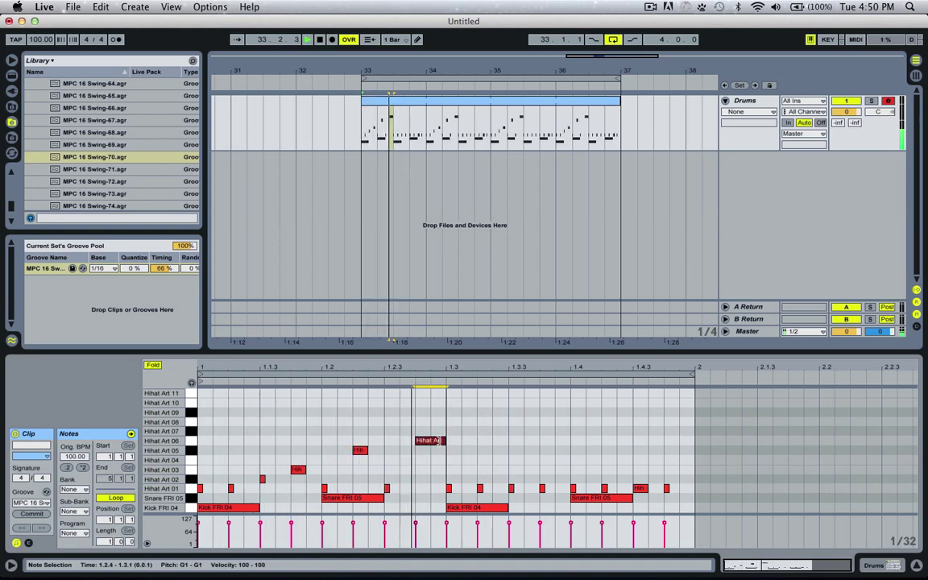
# Step: Move the hi-hat at 1.3.2 to Hihat Art 03 and a lengthened one at 1.3.4 to Hihat Art 07, and stop playback
pyautogui.moveTo(480, 489); pyautogui.dragTo(480, 470)
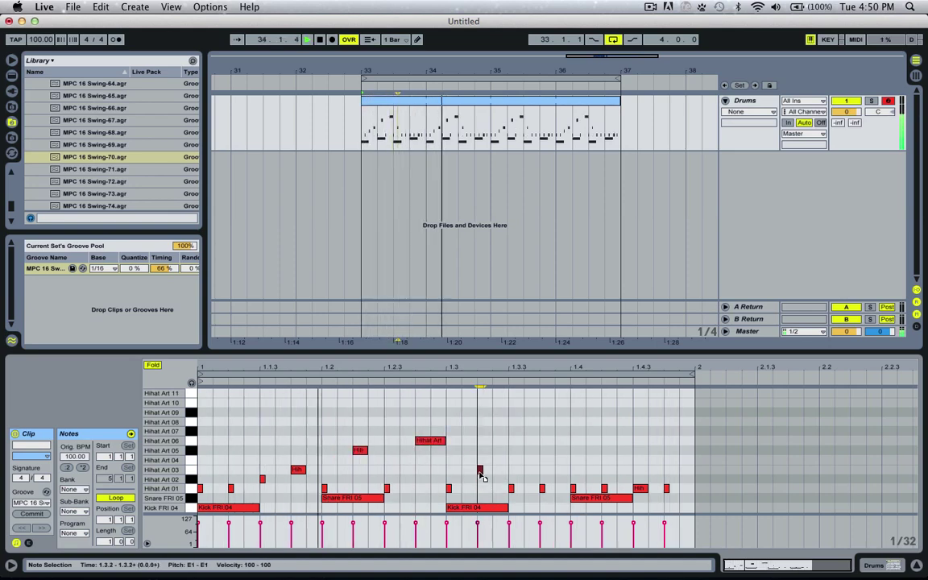
pyautogui.click(542, 489)
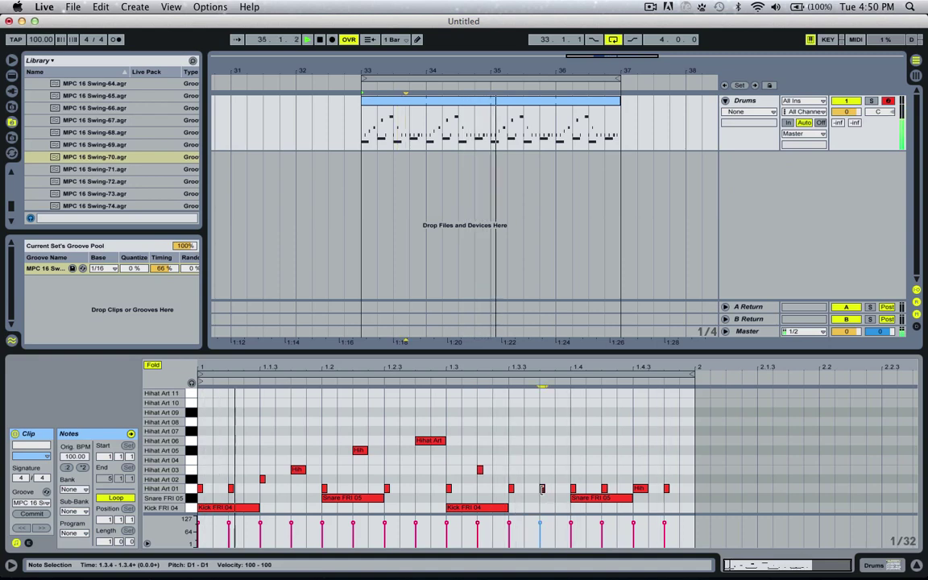
pyautogui.moveTo(542, 488); pyautogui.dragTo(546, 431)
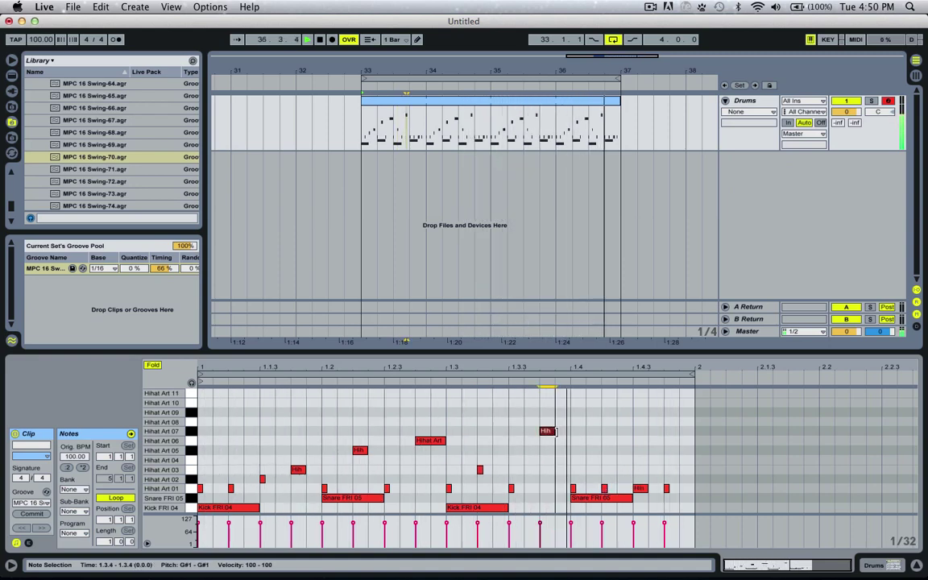
pyautogui.press('space')
# Step: Try a short Hihat Art 03 note just after 1.4.4 during playback, and delete it
pyautogui.doubleClick(686, 471)
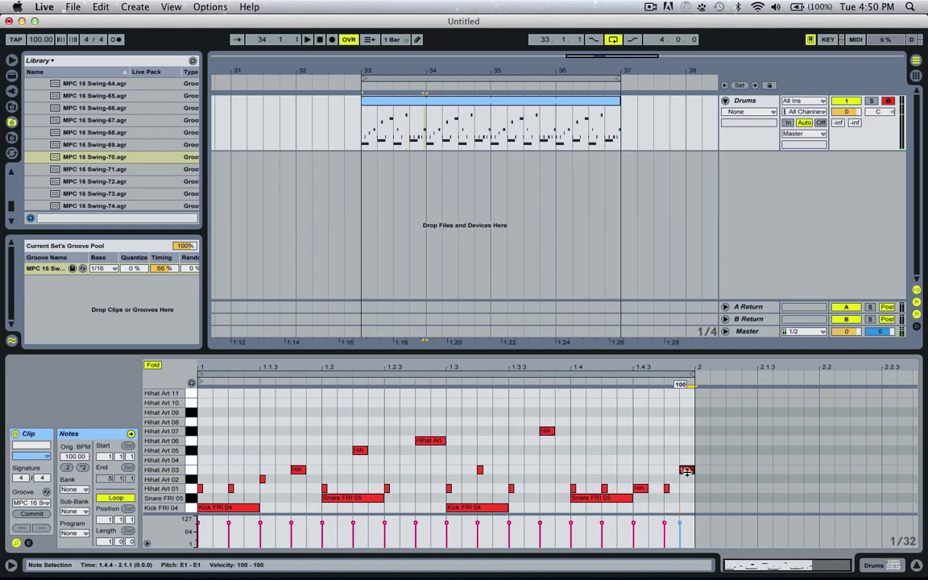
pyautogui.moveTo(694, 470); pyautogui.dragTo(687, 470)
pyautogui.press('space')
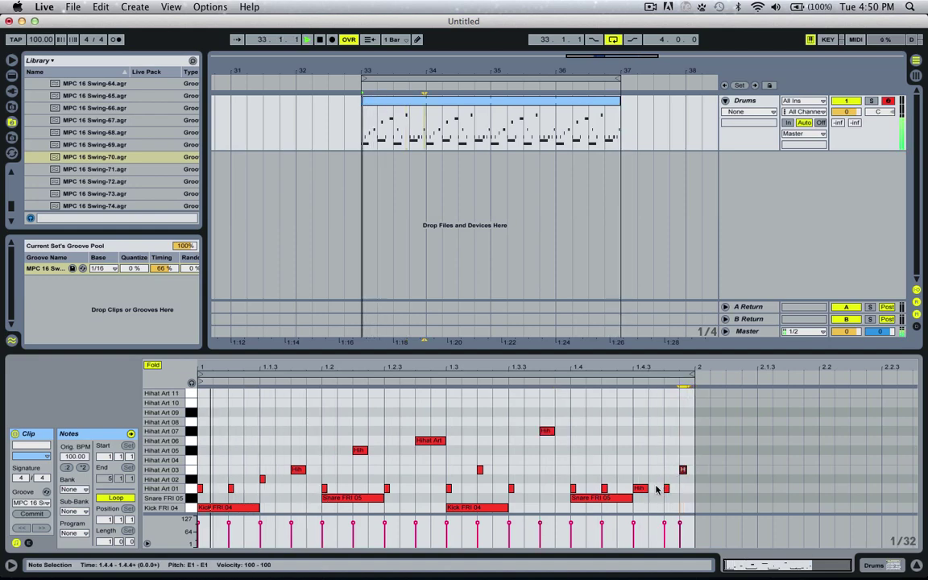
pyautogui.doubleClick(683, 471)
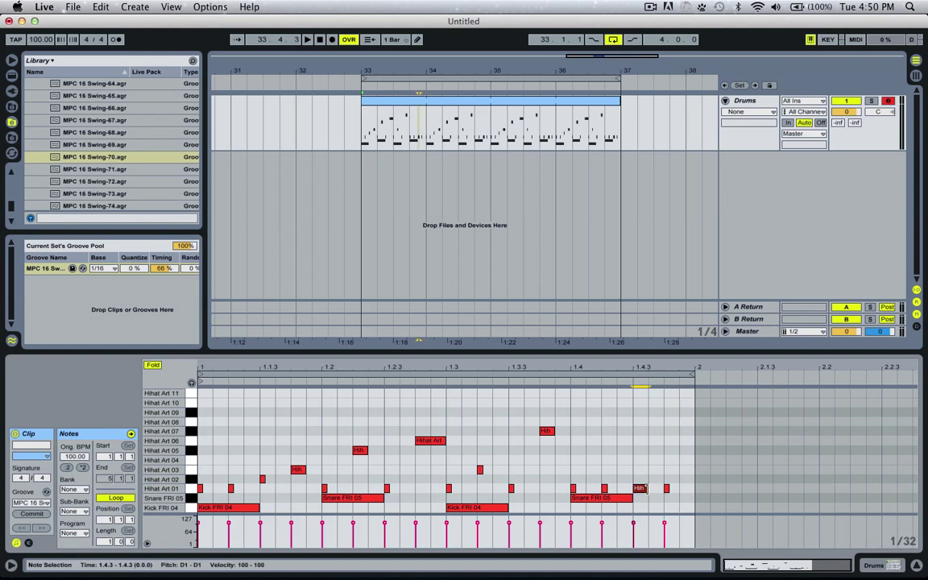
# Step: Add a short Hihat Art 09 note just after 1.4.3, and move the 1.4.4 hi-hat to Hihat Art 11, lengthened to nearly the bar's end
pyautogui.doubleClick(653, 451)
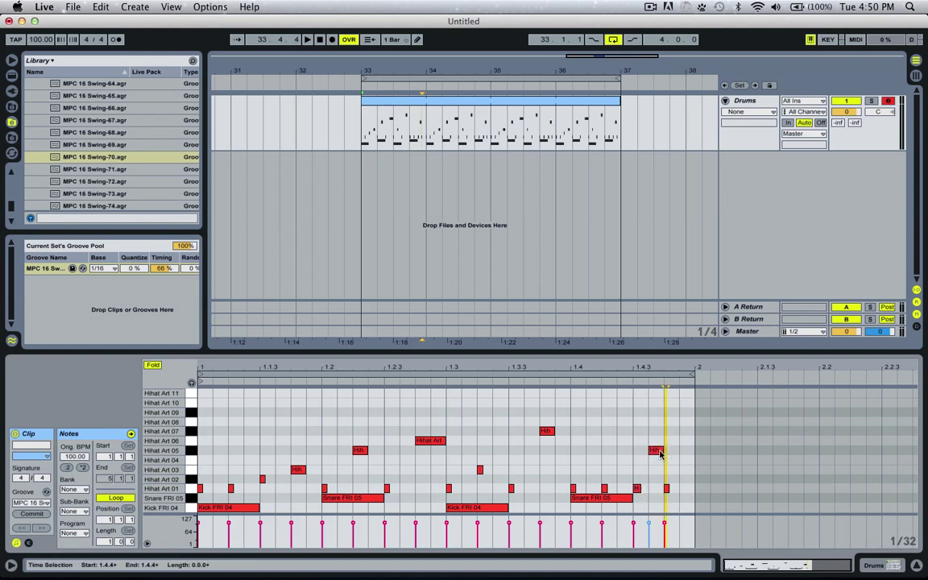
pyautogui.moveTo(655, 451); pyautogui.dragTo(653, 414)
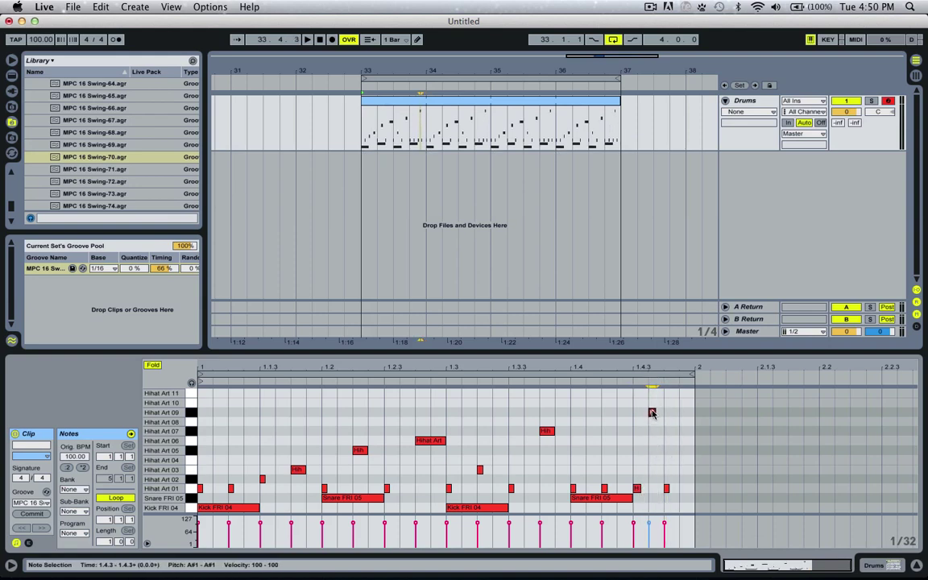
pyautogui.click(667, 487)
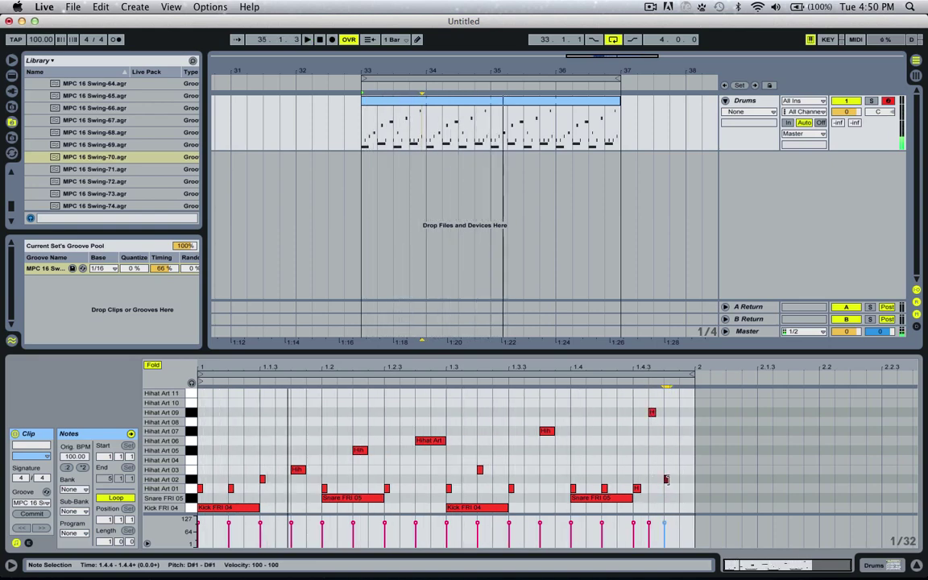
pyautogui.press('Up')
pyautogui.press('Up')
pyautogui.press('Up')
pyautogui.press('Up')
pyautogui.press('Up')
pyautogui.press('Up')
pyautogui.press('Up')
pyautogui.press('Up')
pyautogui.press('Up')
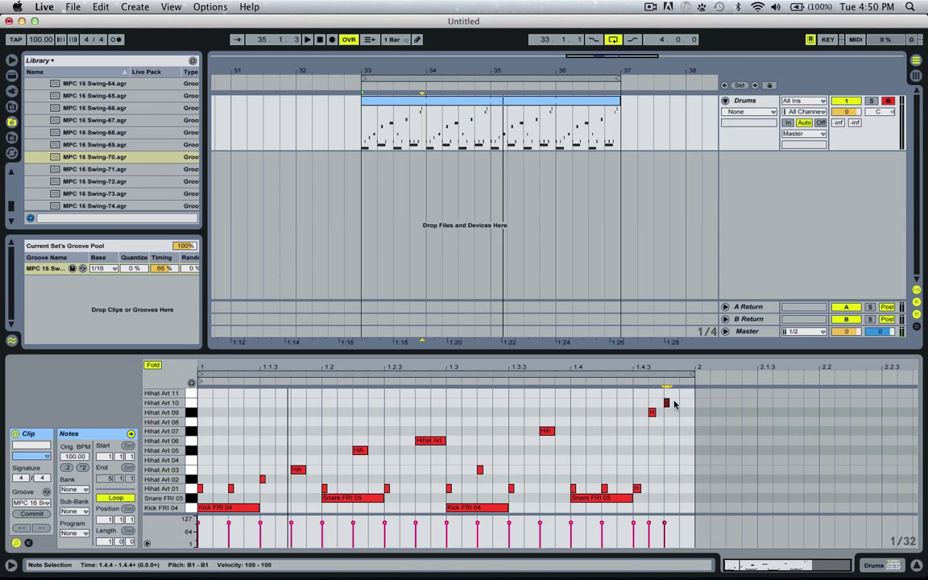
pyautogui.moveTo(666, 403); pyautogui.dragTo(690, 402)
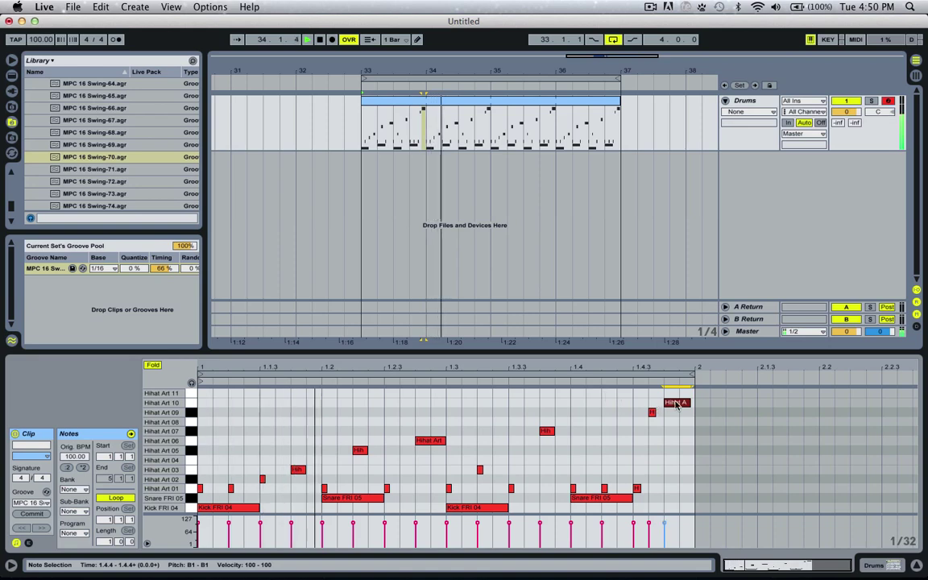
pyautogui.press('Up')
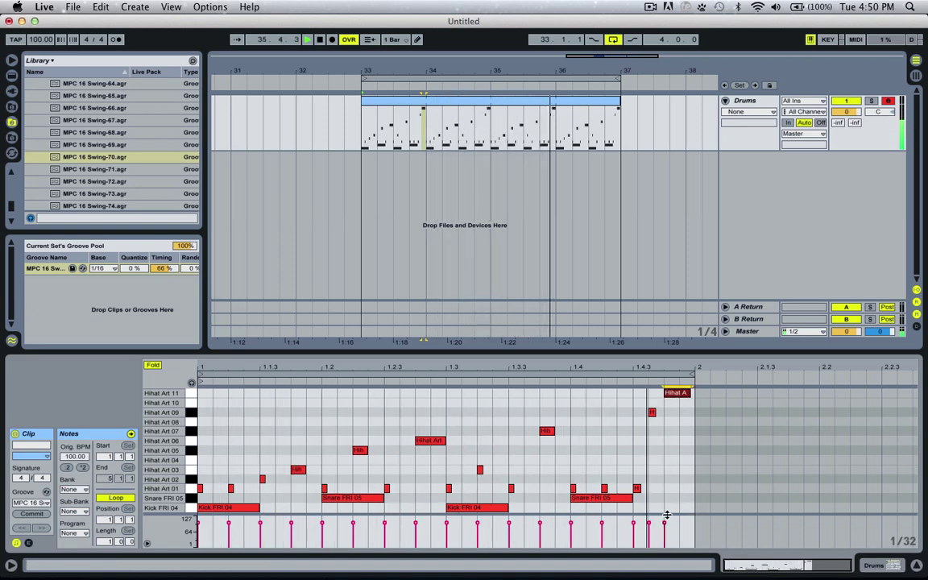
pyautogui.press('space')
# Step: Move the kick at 1.3 to 1.2.4 with an eighth-note length, add a sixteenth-note kick at 1.3.4, and play the loop
pyautogui.click(465, 511)
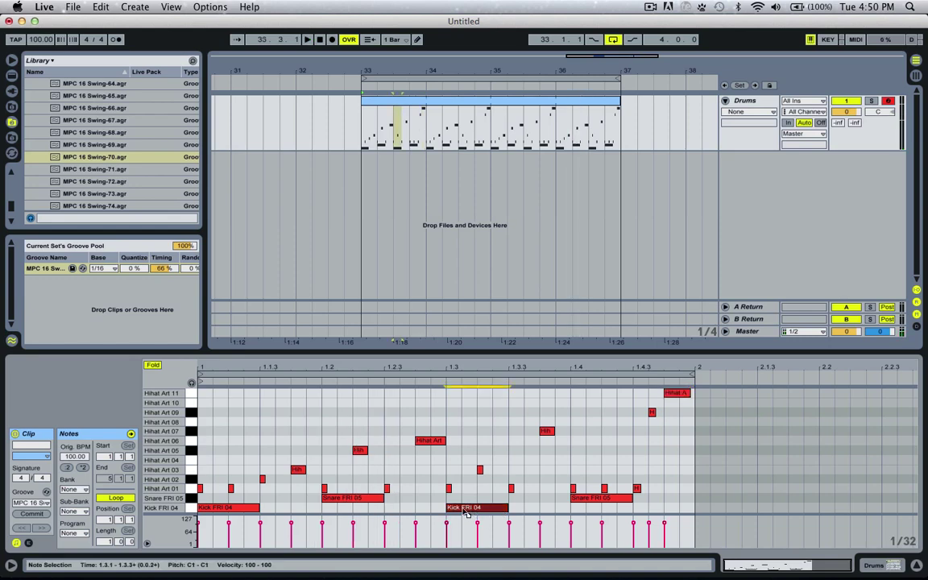
pyautogui.press('Left')
pyautogui.press('space')
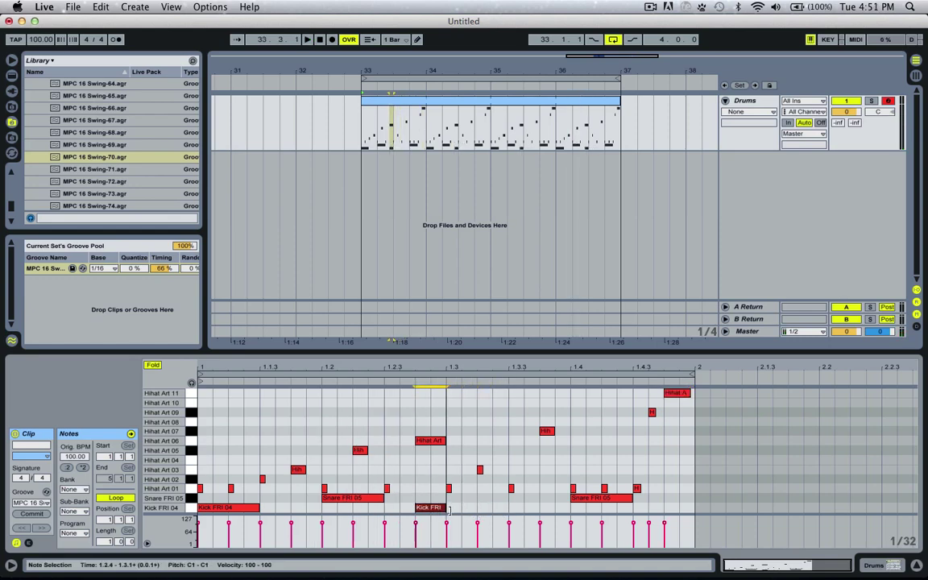
pyautogui.doubleClick(547, 508)
pyautogui.moveTo(551, 508); pyautogui.dragTo(568, 508)
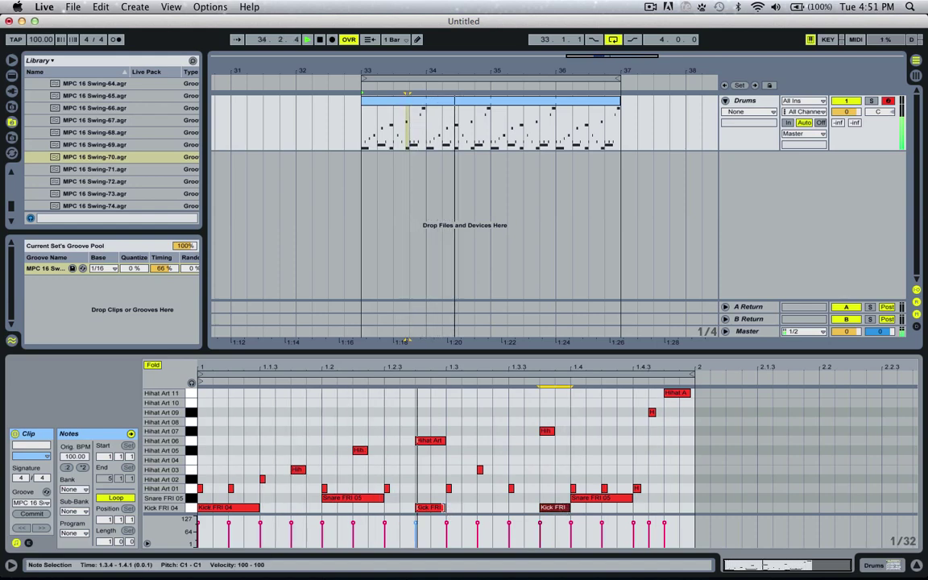
pyautogui.moveTo(442, 508); pyautogui.dragTo(476, 507)
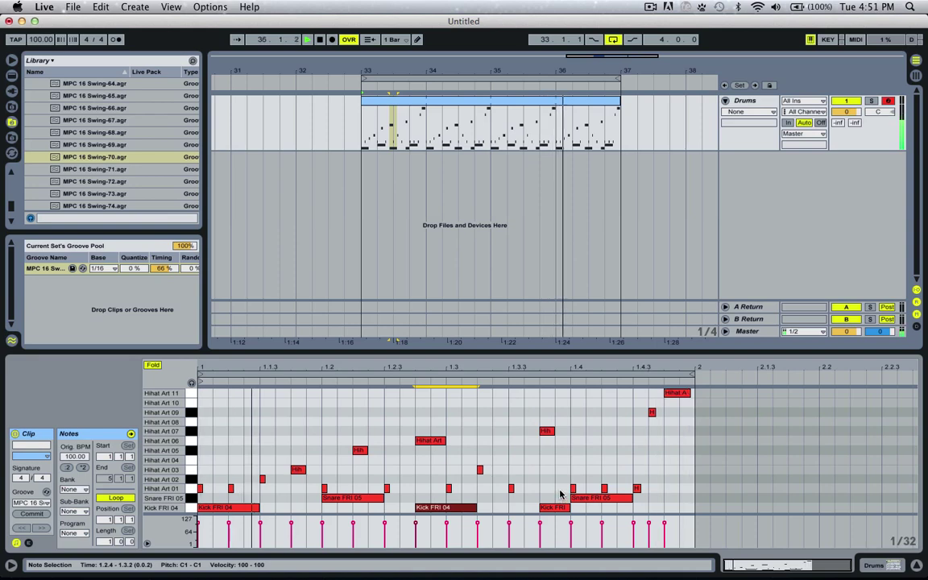
pyautogui.press('space')
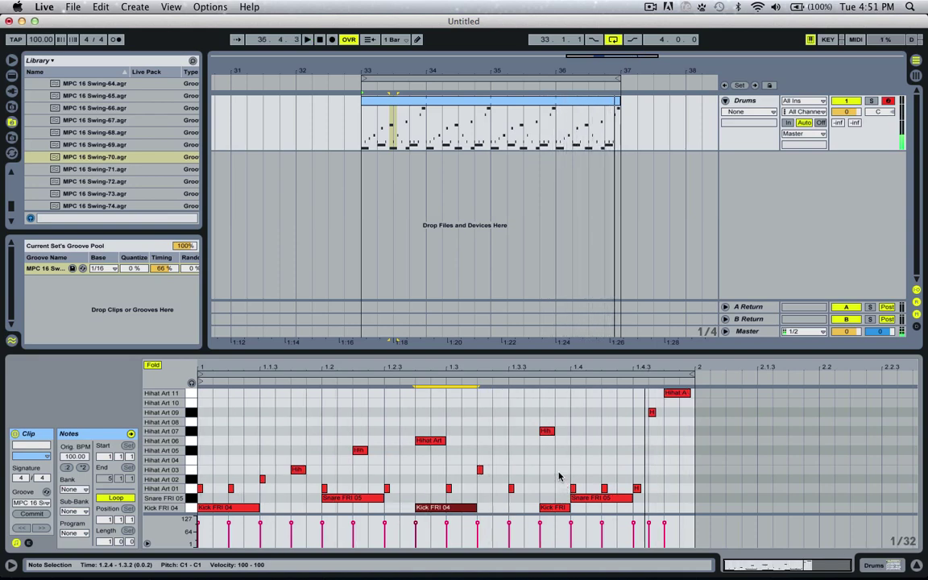
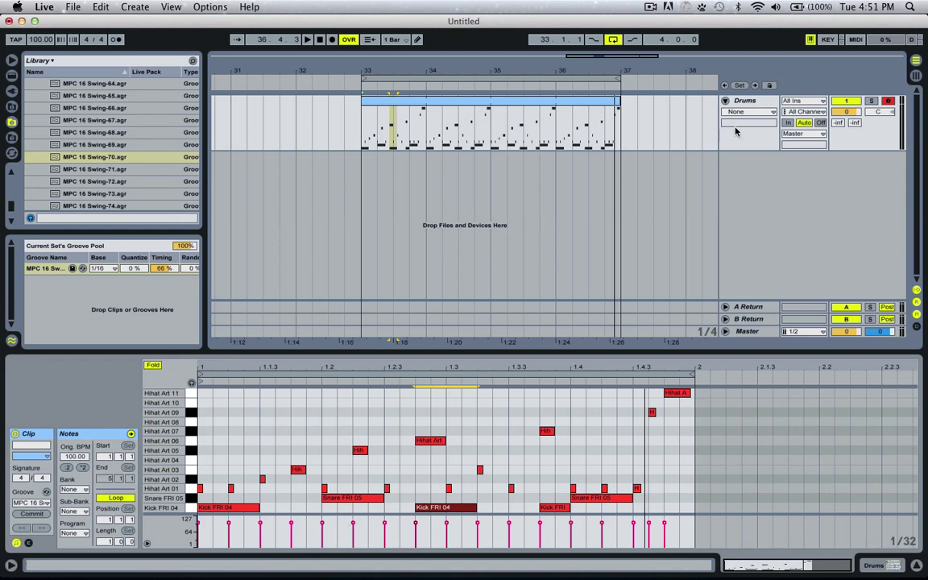
# Step: Show the Drums track's Drum Rack and audition the Kick FRI 04, Snare FRI 05 and Hihat Art 01 samples
pyautogui.click(756, 101)
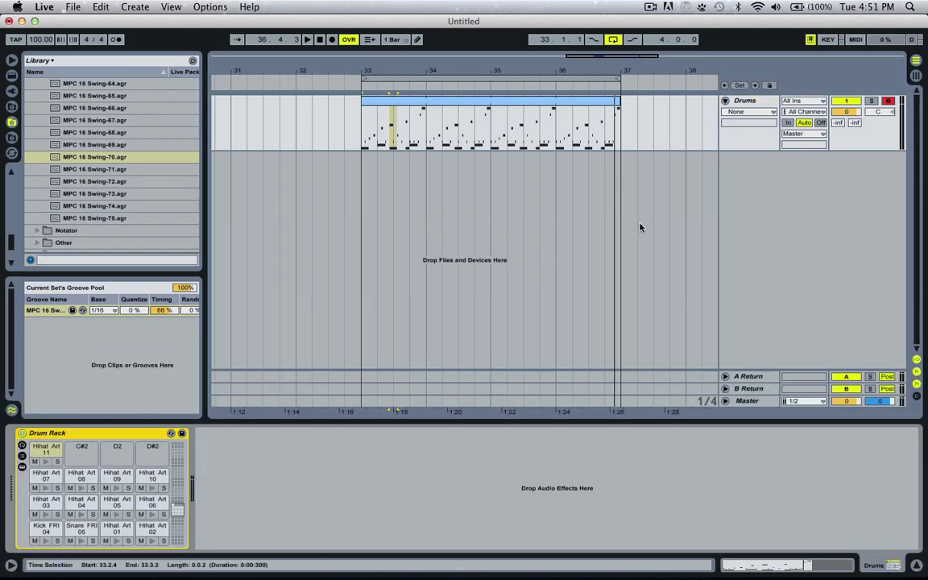
pyautogui.click(767, 101)
pyautogui.doubleClick(489, 105)
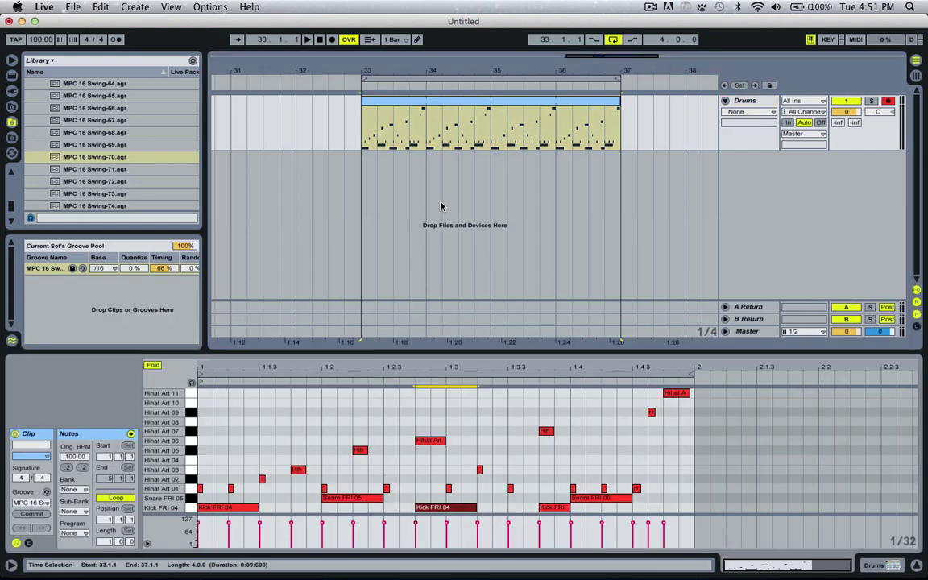
pyautogui.click(758, 104)
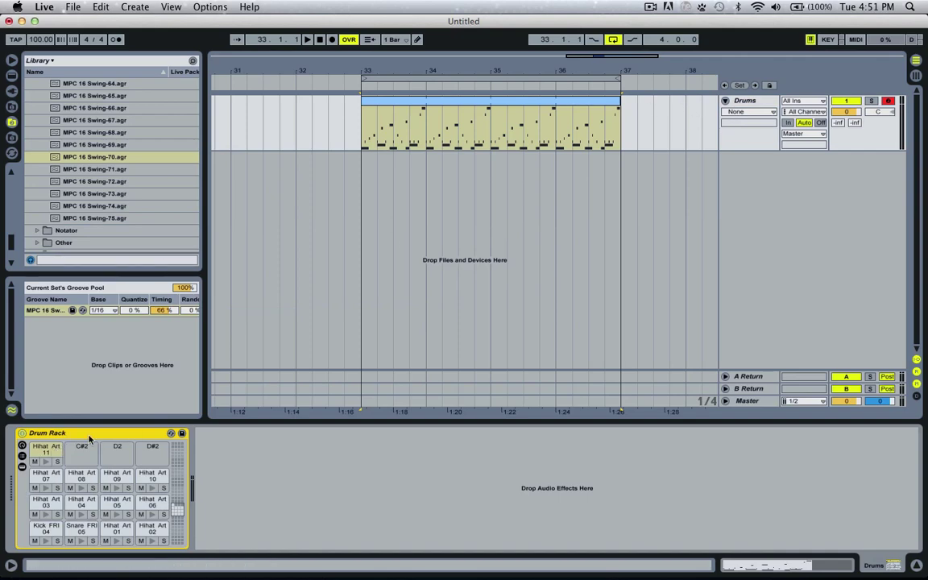
pyautogui.click(54, 530)
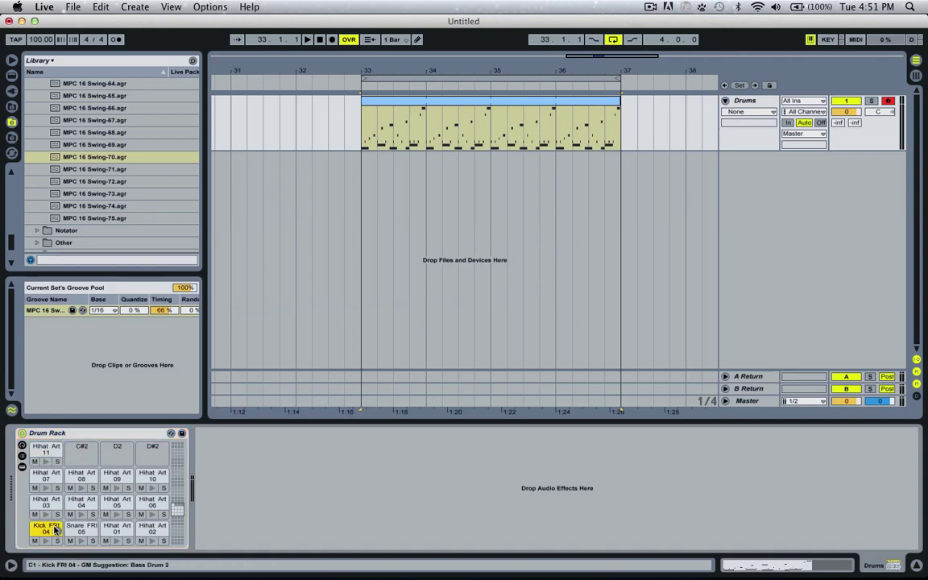
pyautogui.doubleClick(41, 529)
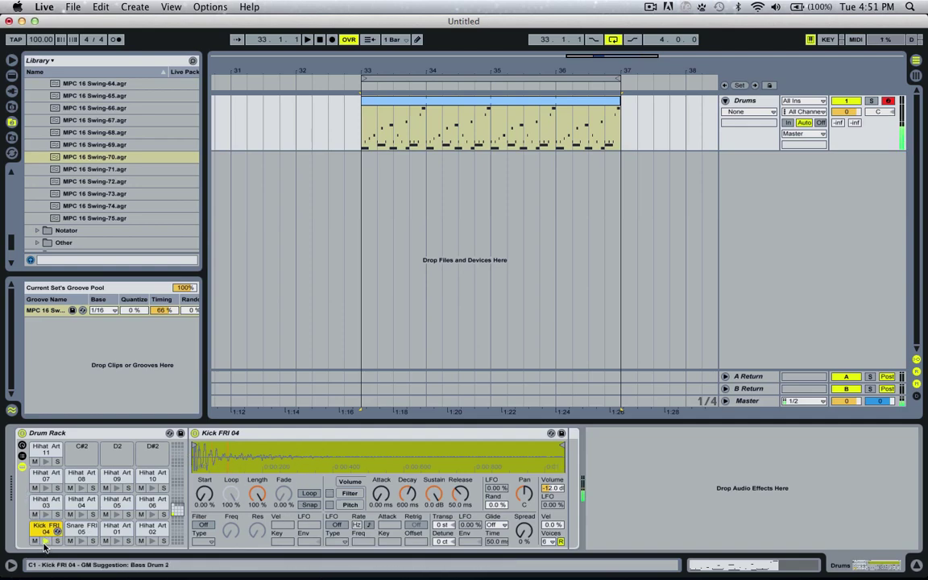
pyautogui.click(77, 532)
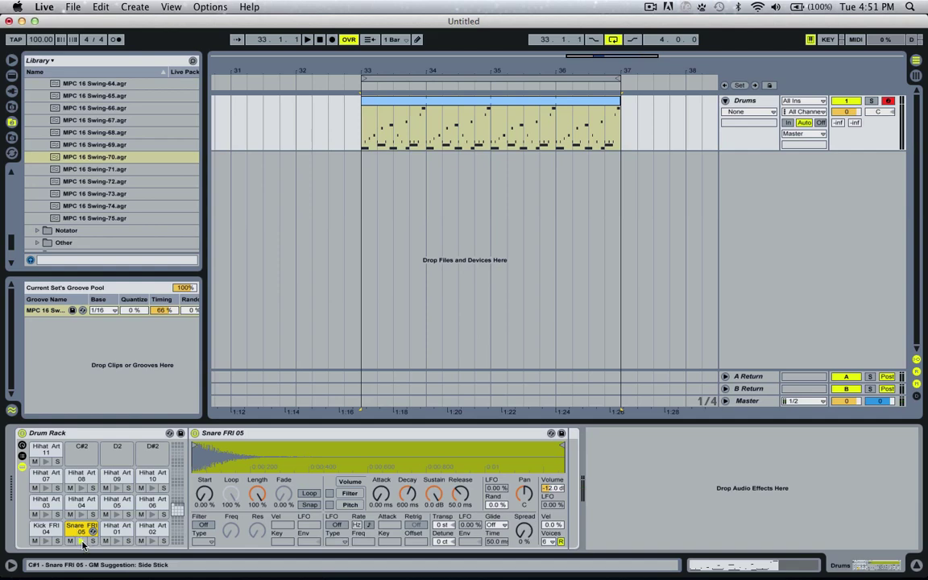
pyautogui.click(116, 539)
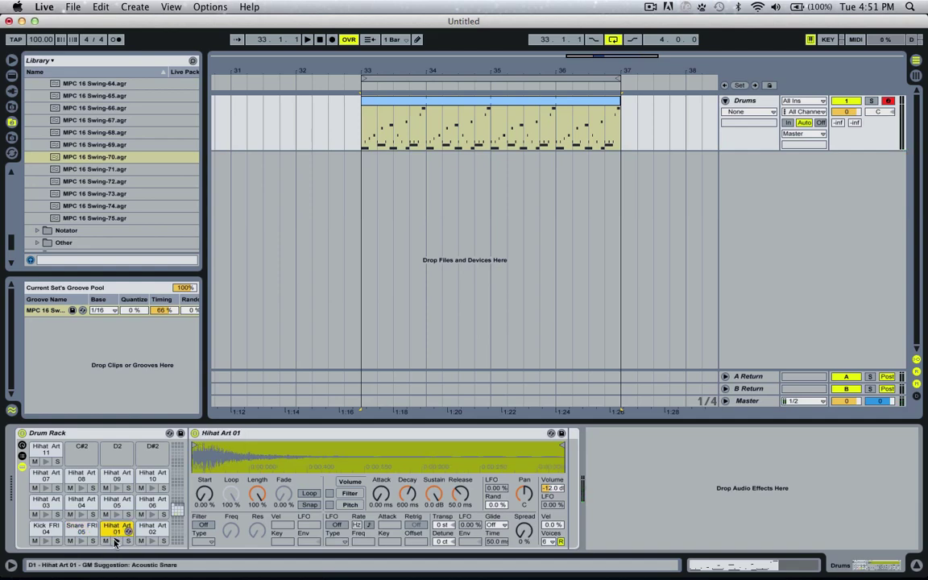
# Step: Set the volume velocity sensitivity of the Kick FRI 04 sampler to 100 %
pyautogui.click(48, 540)
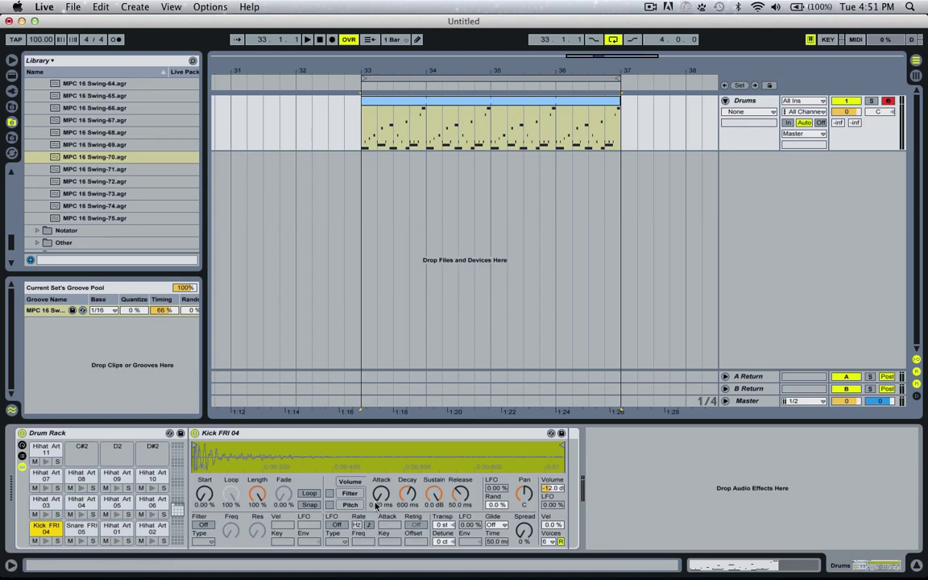
pyautogui.click(442, 526)
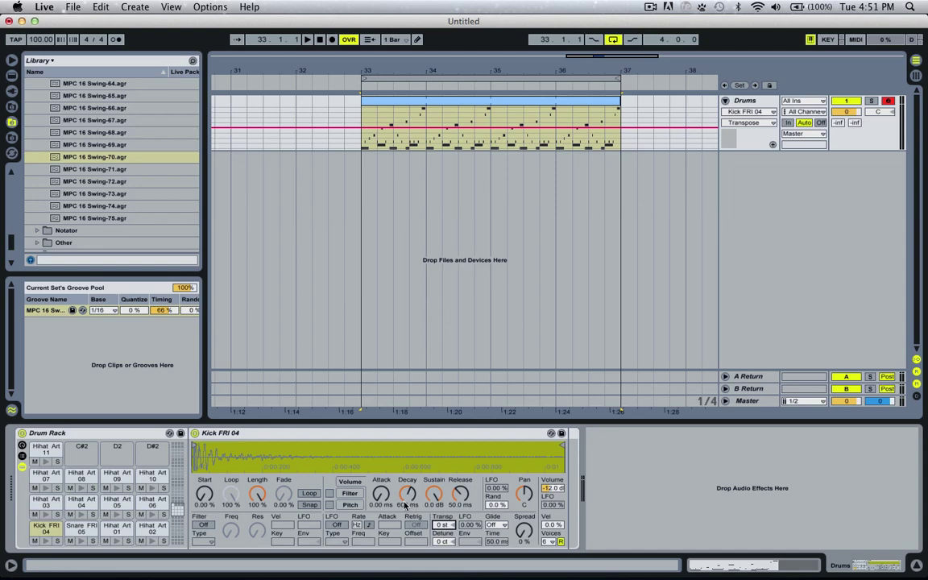
pyautogui.click(211, 499)
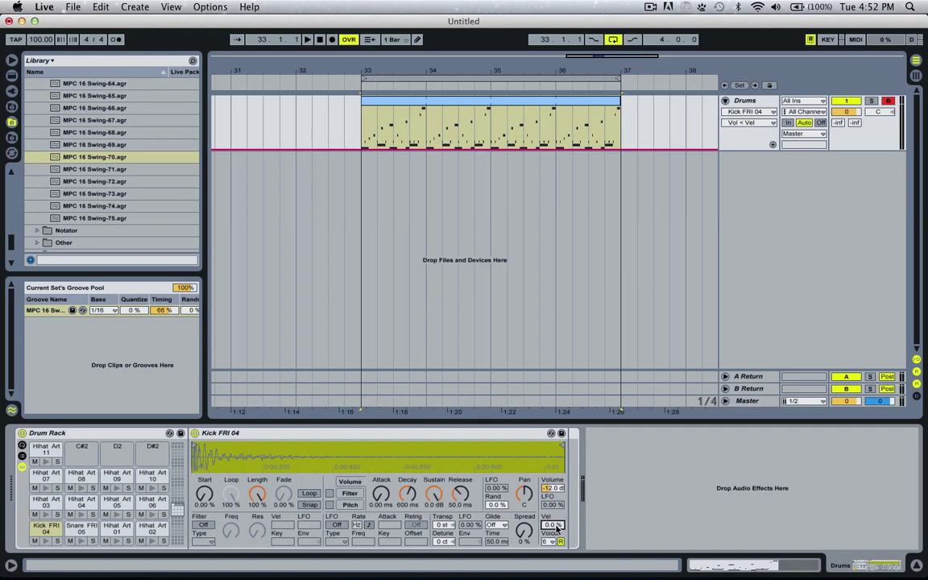
pyautogui.click(552, 489)
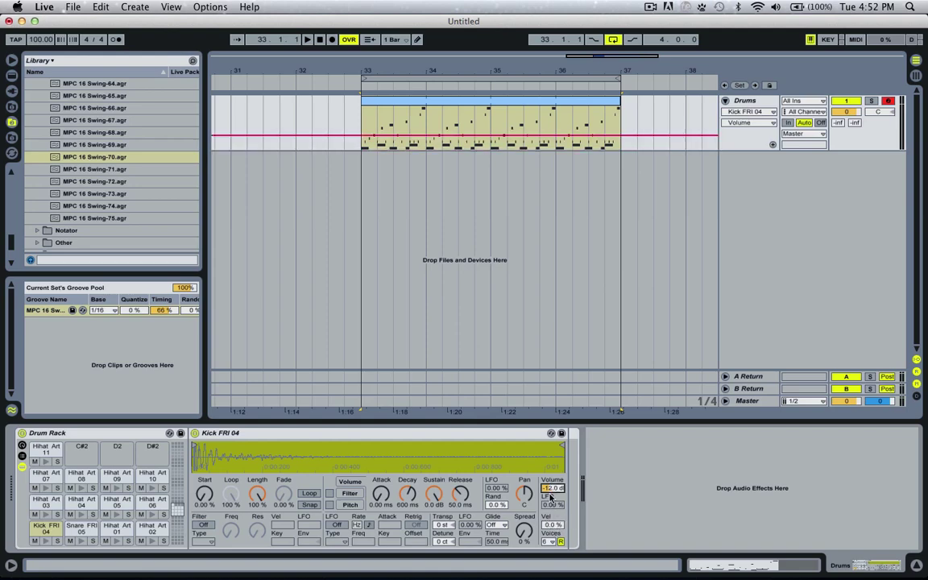
pyautogui.click(553, 525)
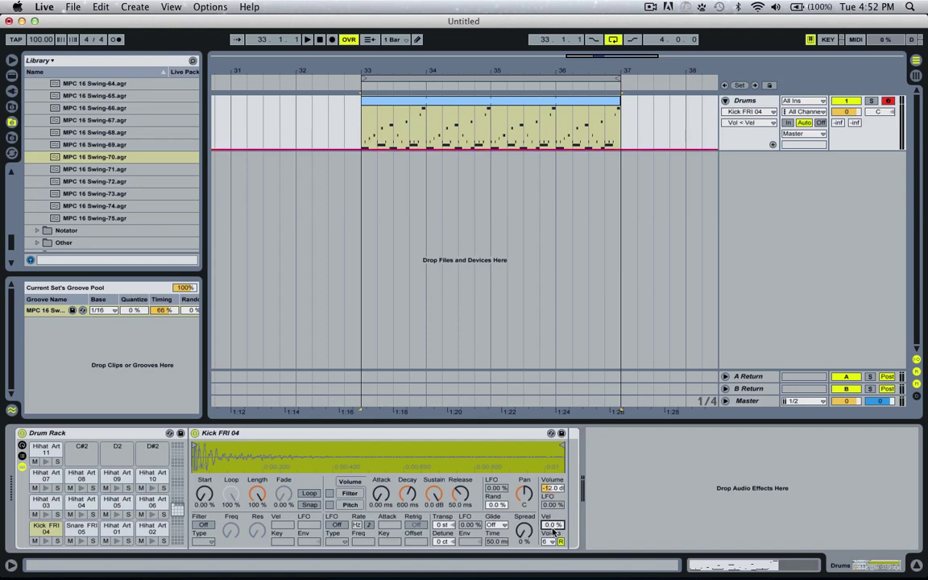
pyautogui.moveTo(552, 527); pyautogui.dragTo(552, 443)
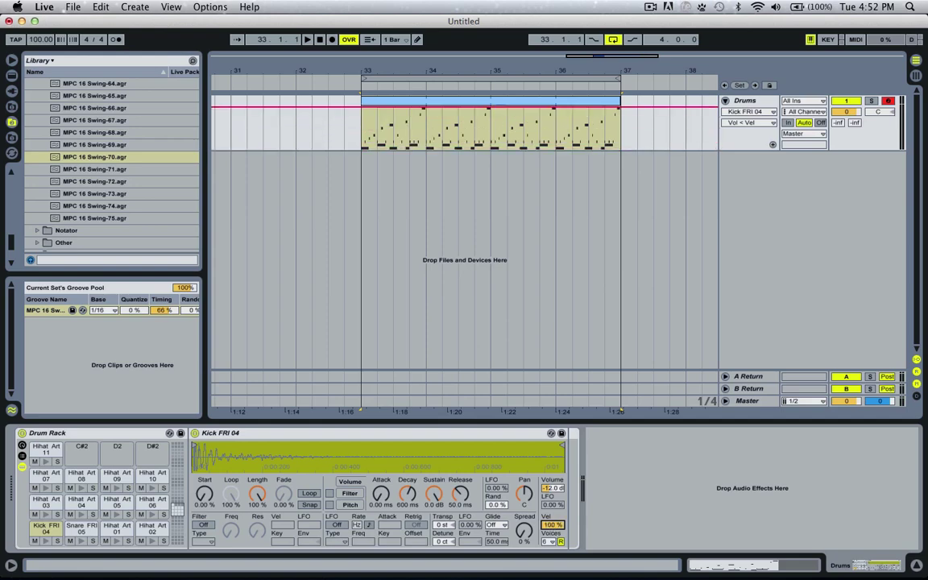
# Step: Set Hihat Art 01's volume velocity sensitivity to 100 % and copy that value to all its sibling samplers in the rack
pyautogui.doubleClick(394, 98)
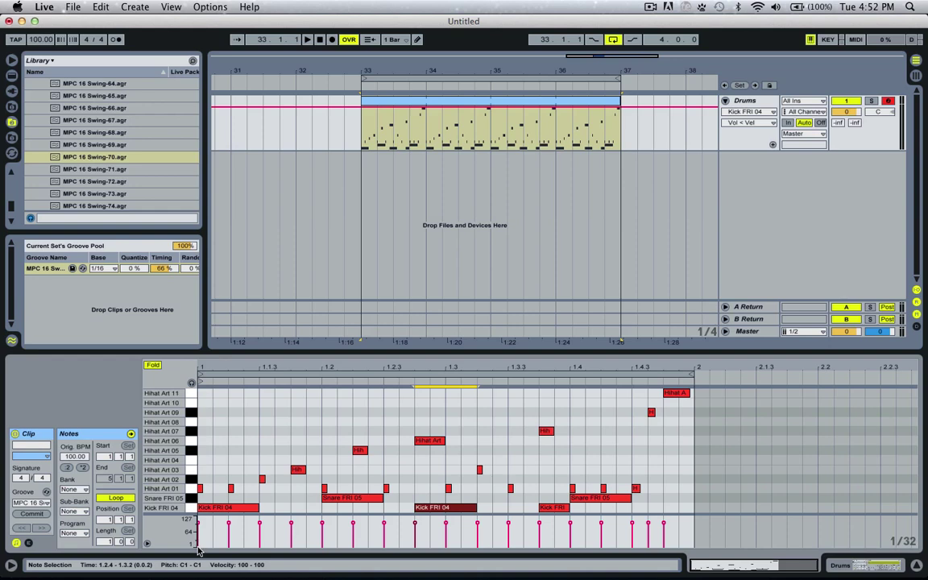
pyautogui.doubleClick(745, 102)
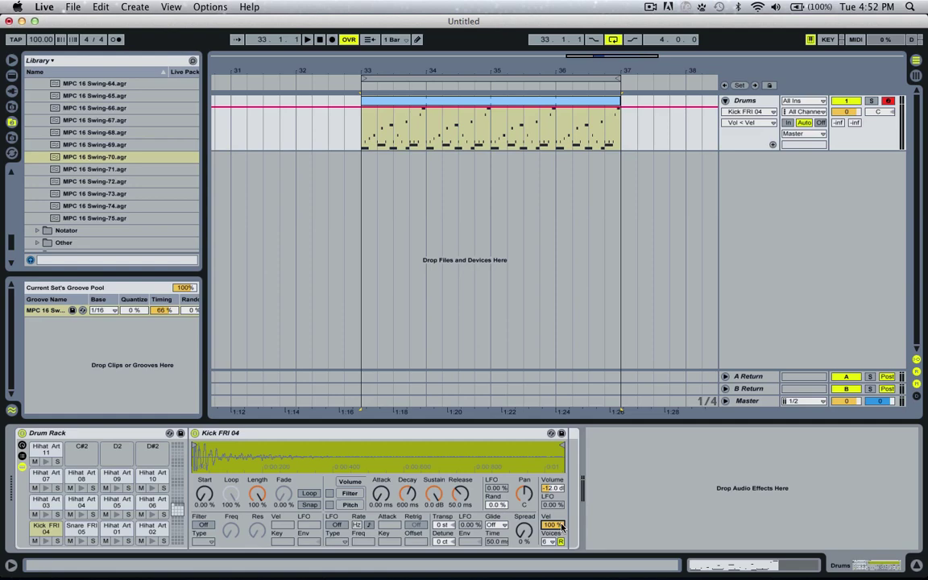
pyautogui.click(78, 531)
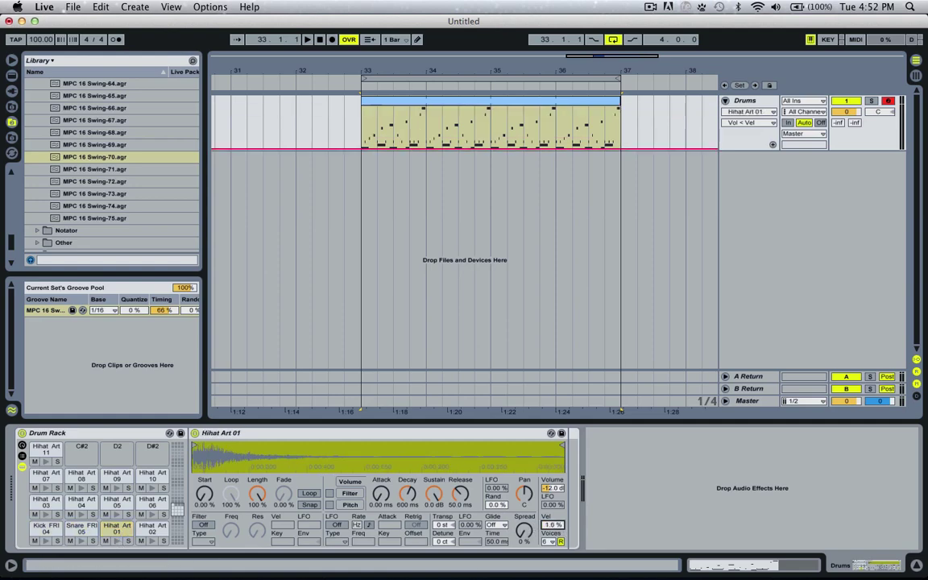
pyautogui.click(553, 525)
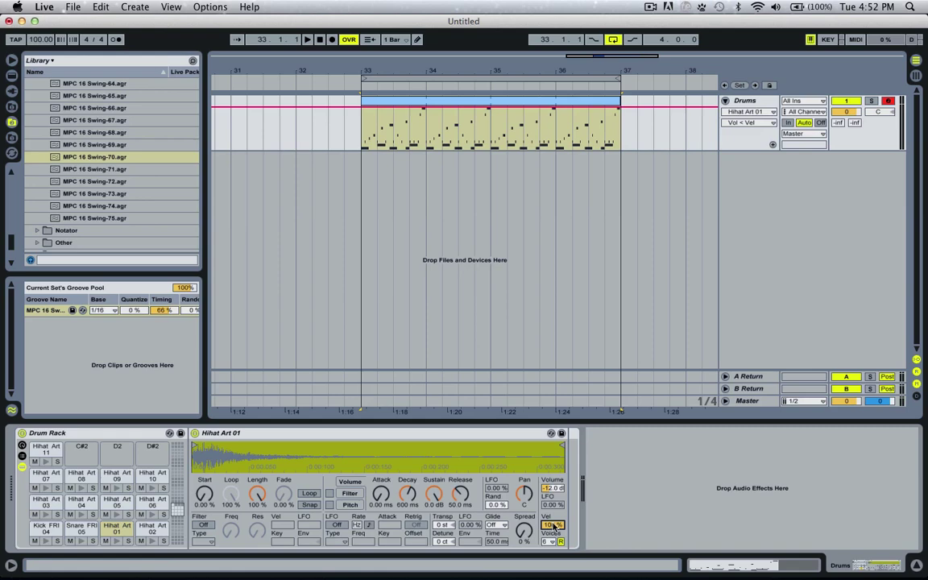
pyautogui.rightClick(553, 526)
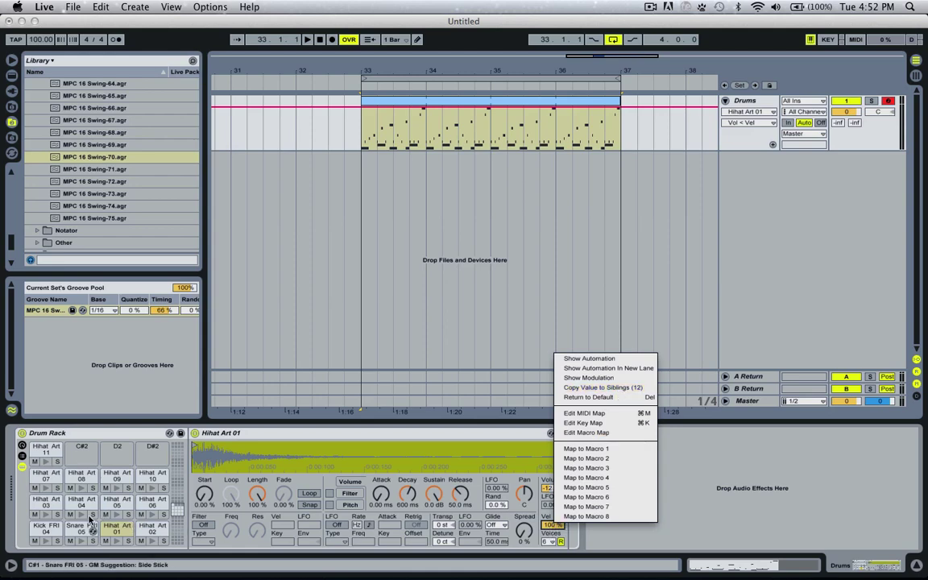
pyautogui.click(639, 389)
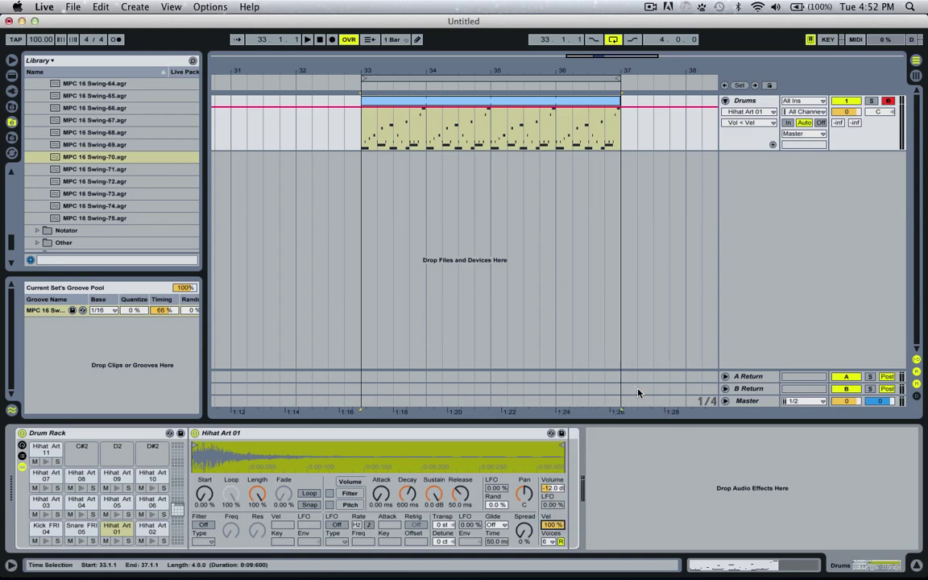
# Step: Check the volume velocity sensitivity on the Hihat Art 06, Hihat Art 05 and Hihat Art 04 pads
pyautogui.click(151, 501)
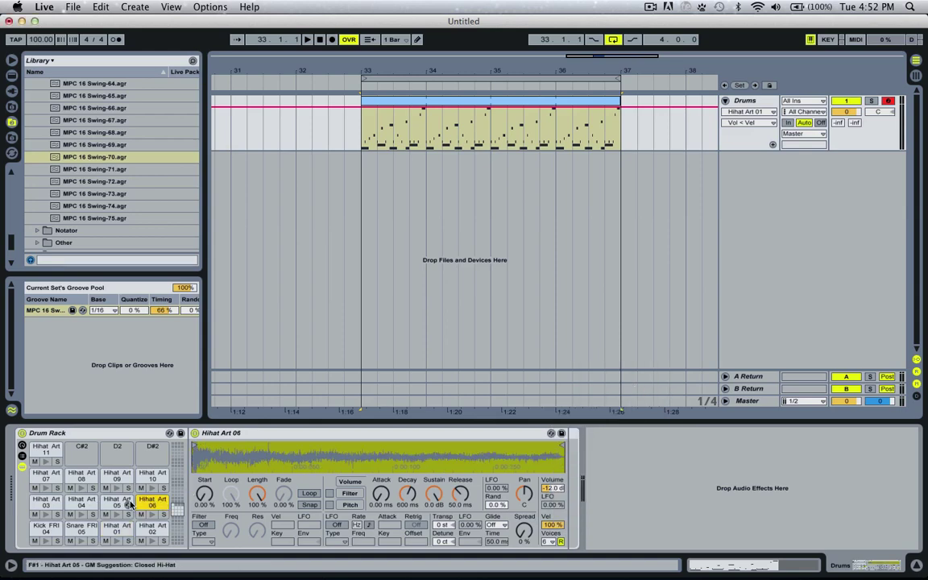
pyautogui.click(130, 505)
pyautogui.click(129, 507)
pyautogui.click(118, 505)
pyautogui.click(78, 501)
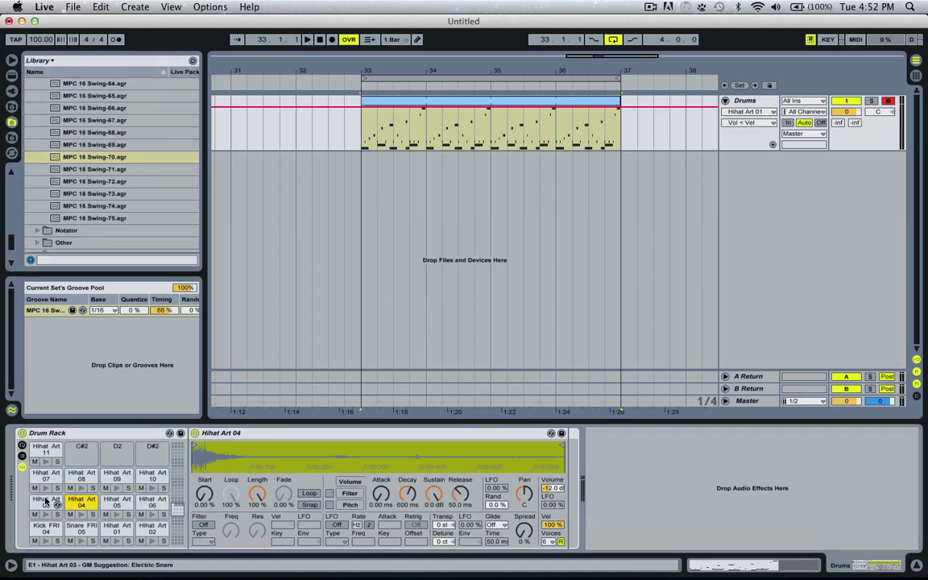
# Step: Open the drum clip's notes and lower the velocity of all of them together to 69
pyautogui.doubleClick(423, 101)
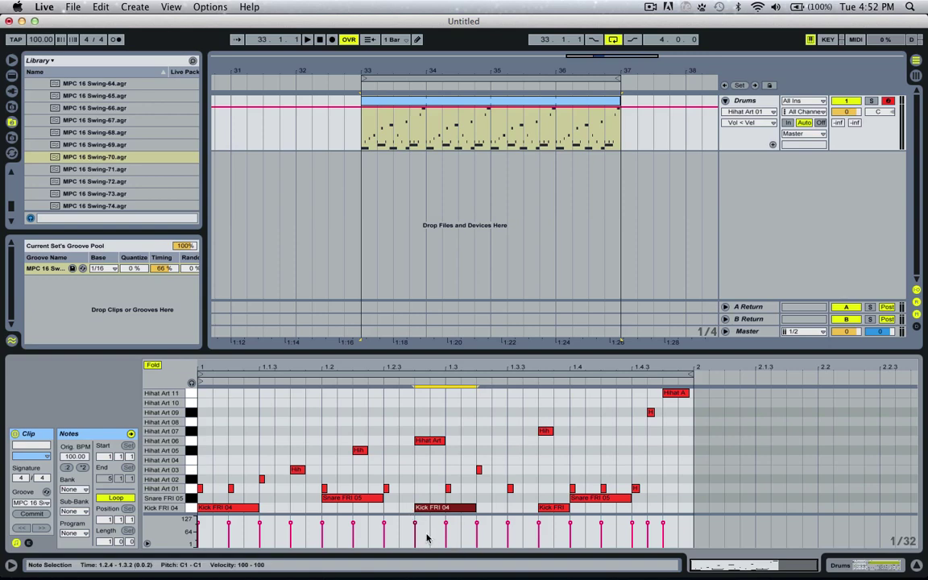
pyautogui.press('super+a')
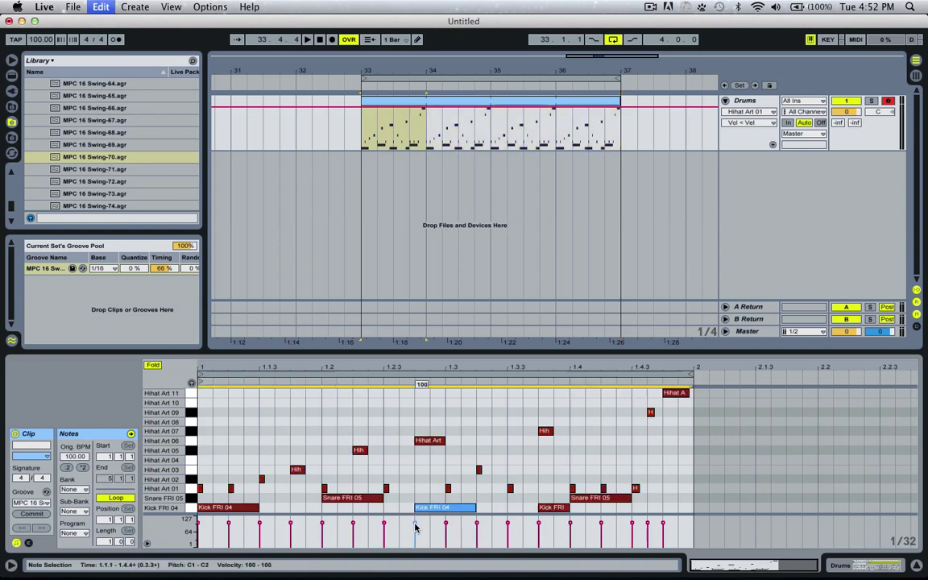
pyautogui.press('space')
pyautogui.click(393, 450)
pyautogui.press('space')
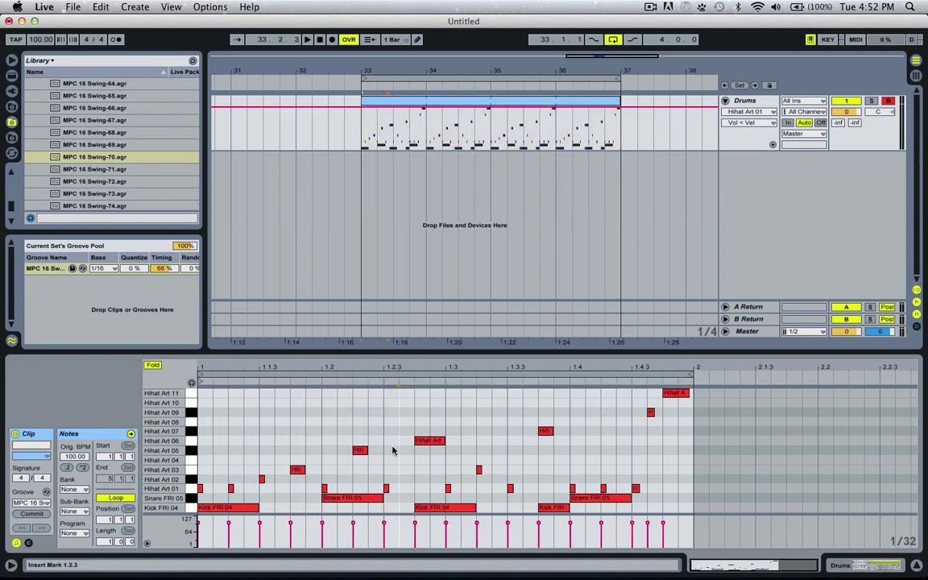
pyautogui.press('super+a')
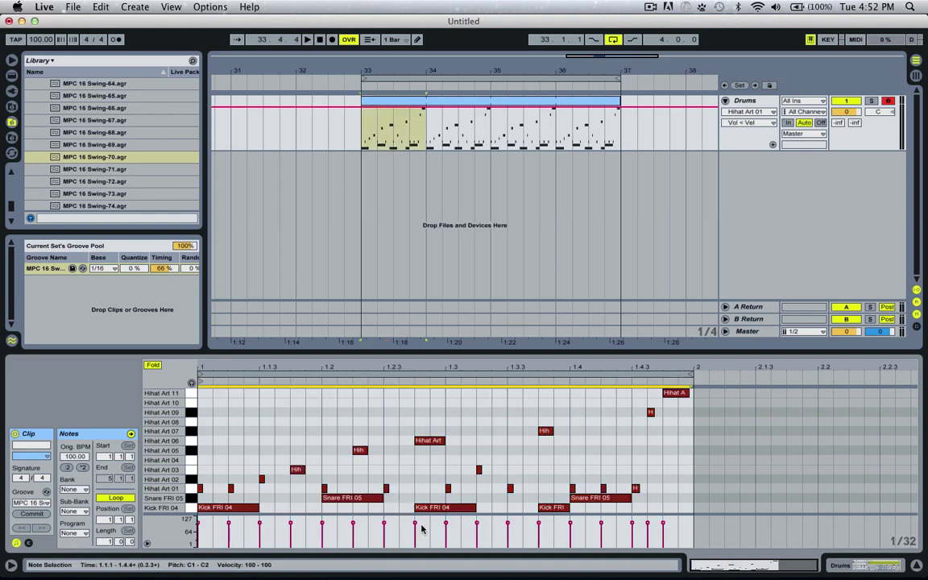
pyautogui.moveTo(421, 529); pyautogui.dragTo(420, 534)
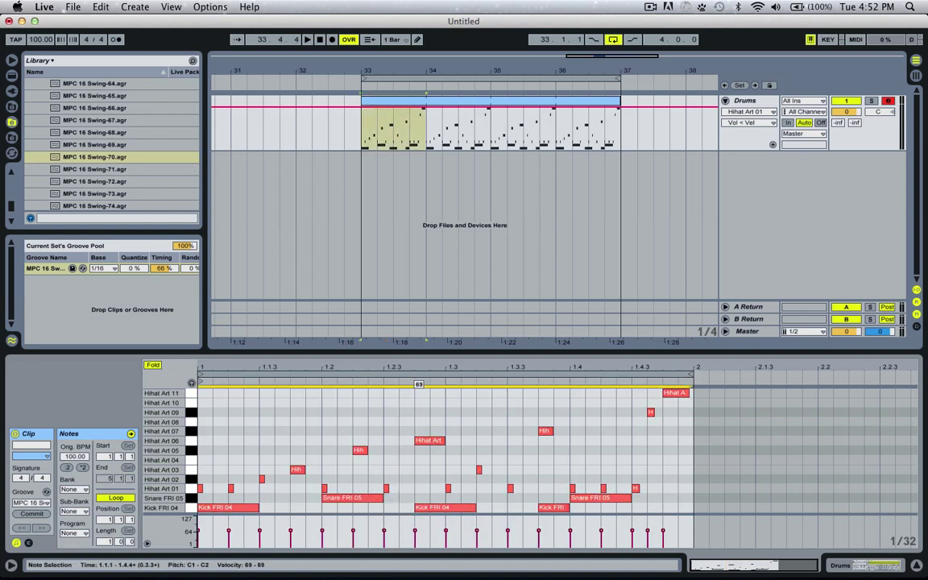
# Step: Set the velocity of the Hihat Art 09 note just after 1.4.3 to 33, and play the loop before and after the change
pyautogui.press('space')
pyautogui.click(321, 421)
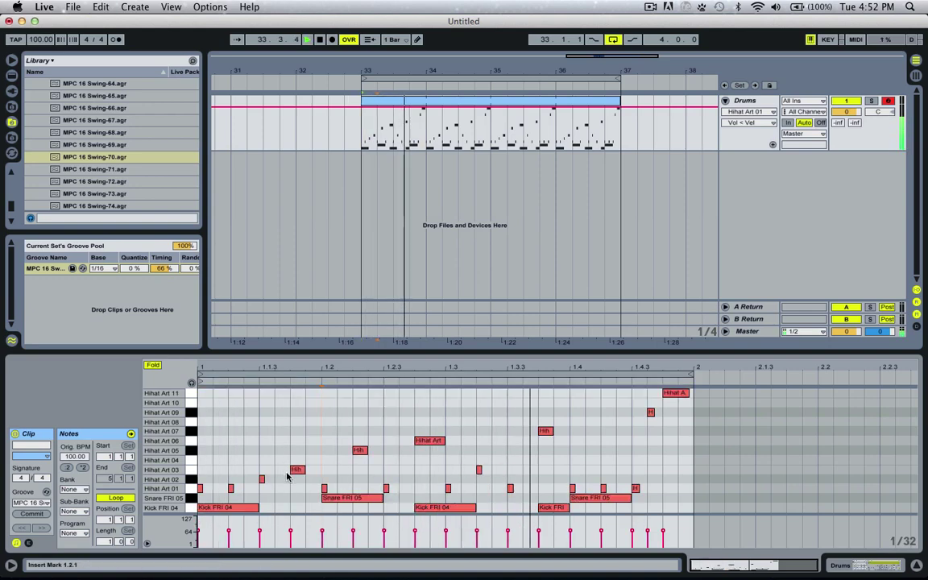
pyautogui.click(649, 533)
pyautogui.press('space')
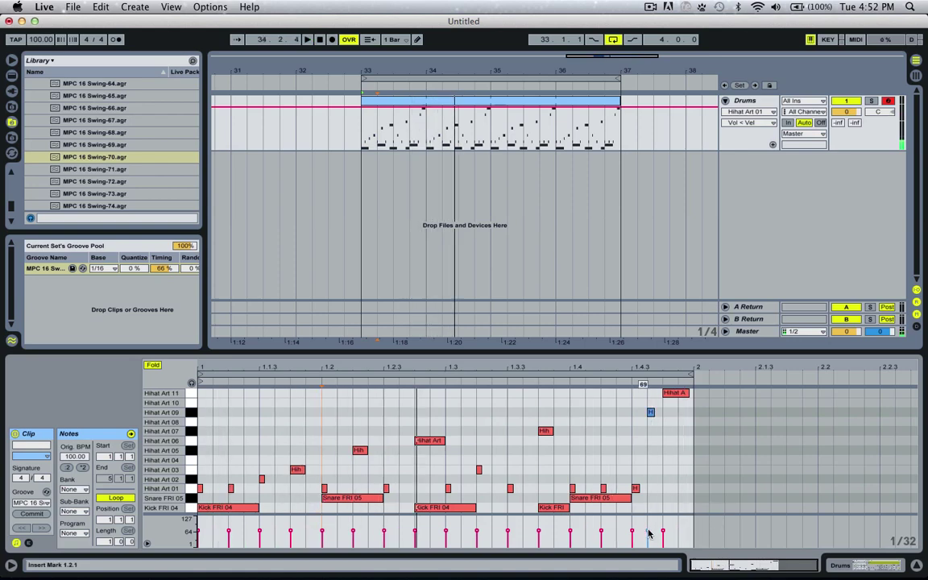
pyautogui.moveTo(648, 534); pyautogui.dragTo(647, 540)
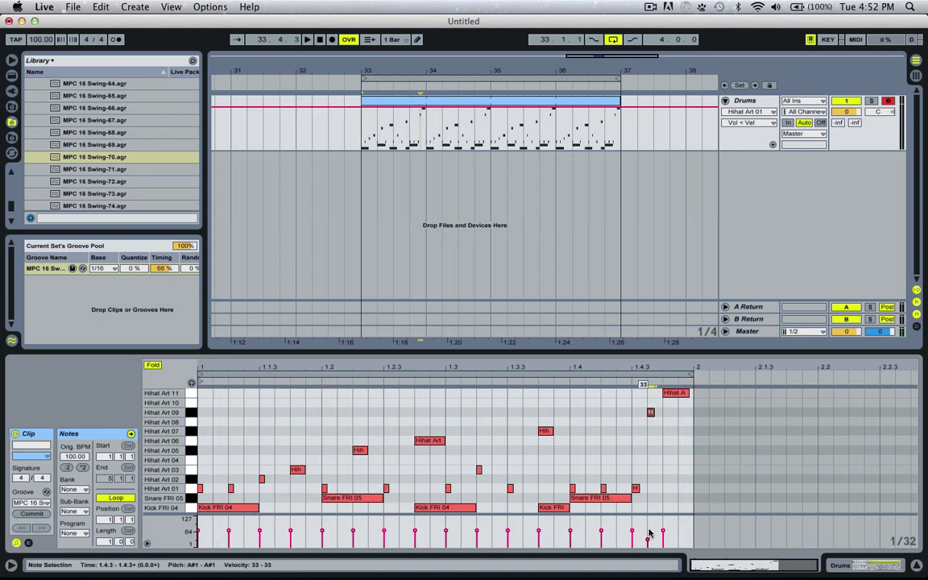
pyautogui.press('space')
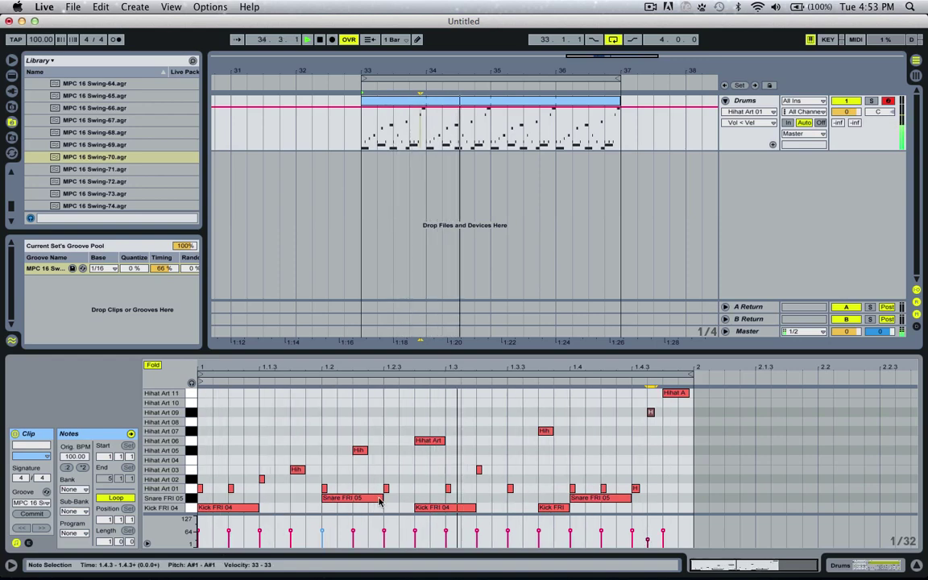
pyautogui.press('space')
# Step: Add a short thirty-second-note kick at 1.3.3 with a velocity of 43, and play the loop
pyautogui.moveTo(539, 531); pyautogui.dragTo(539, 532)
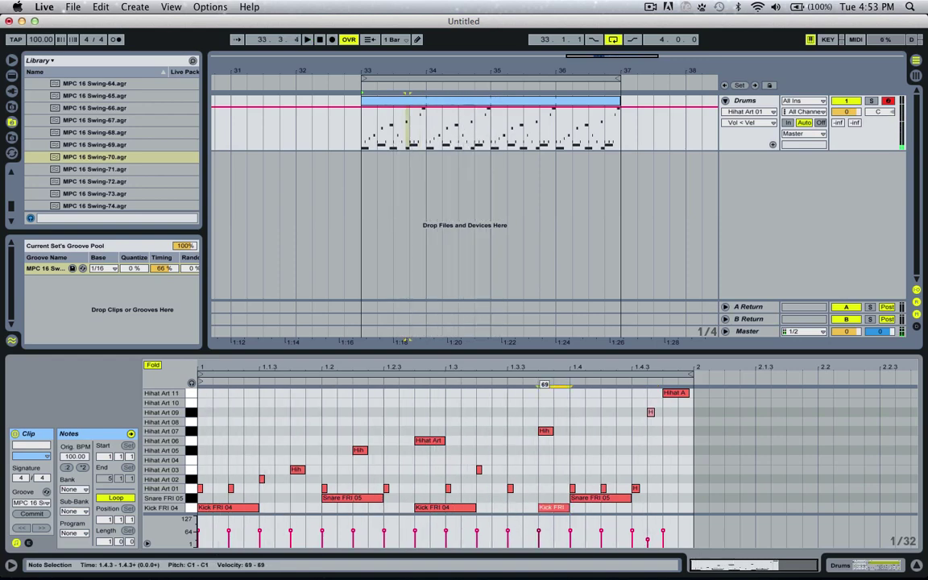
pyautogui.doubleClick(514, 507)
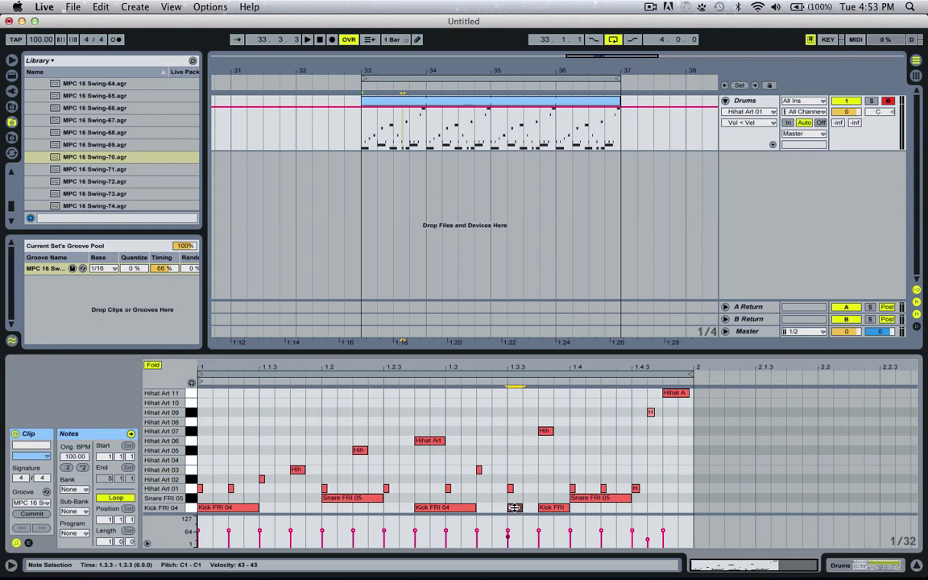
pyautogui.press('space')
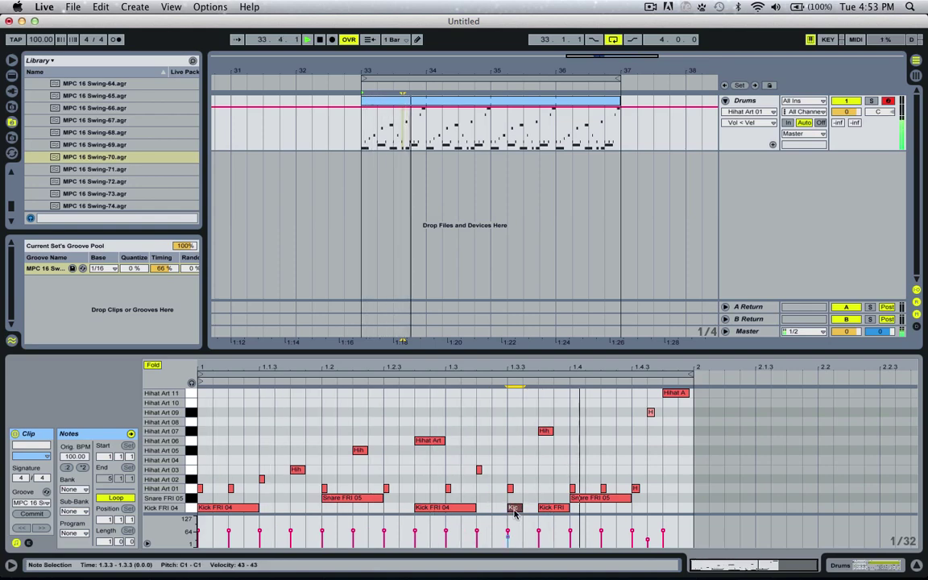
pyautogui.press('space')
# Step: Lower the velocity of the hi-hat notes at 1.1.2 and 1.2.2 to 46 and the one at 1.2.4 to 45, and play the loop
pyautogui.moveTo(229, 531); pyautogui.dragTo(229, 533)
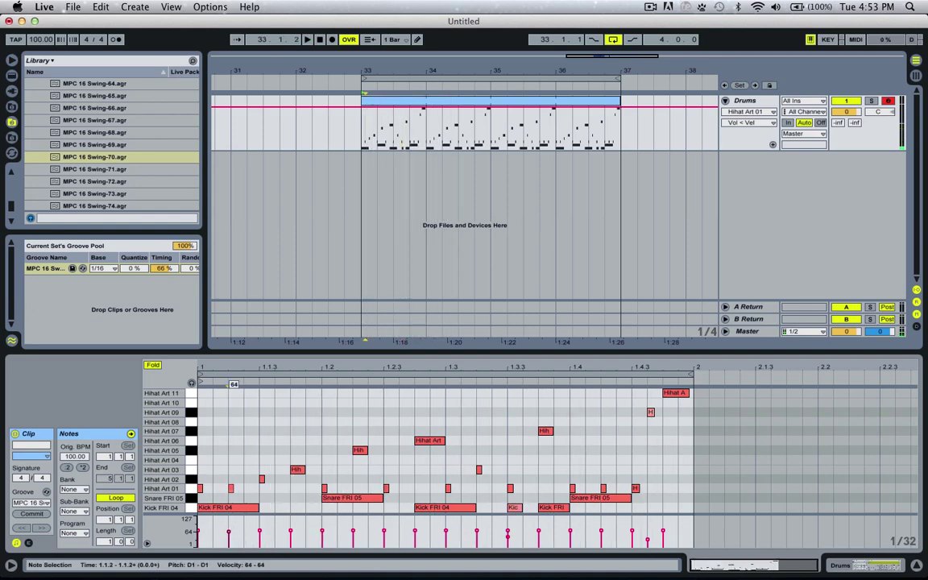
pyautogui.click(354, 532)
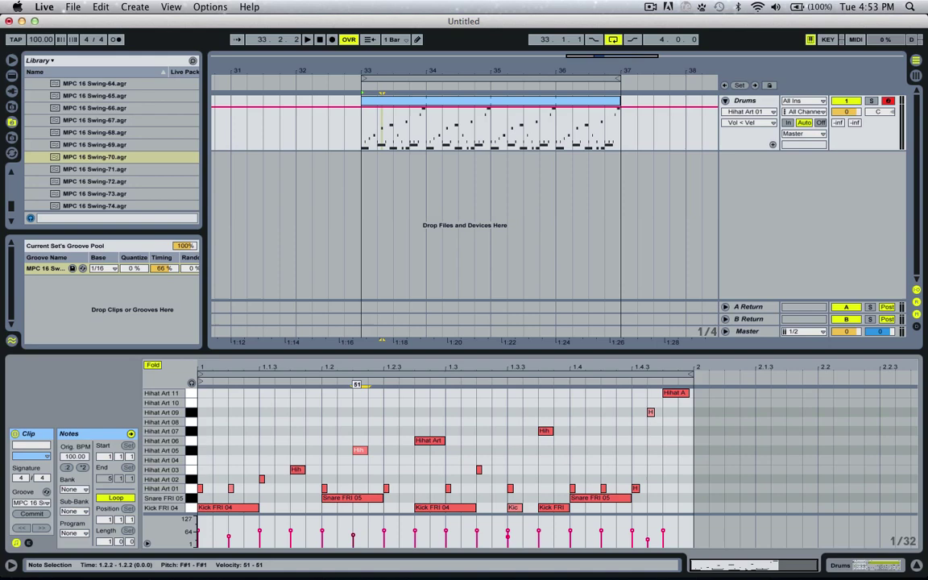
pyautogui.click(415, 533)
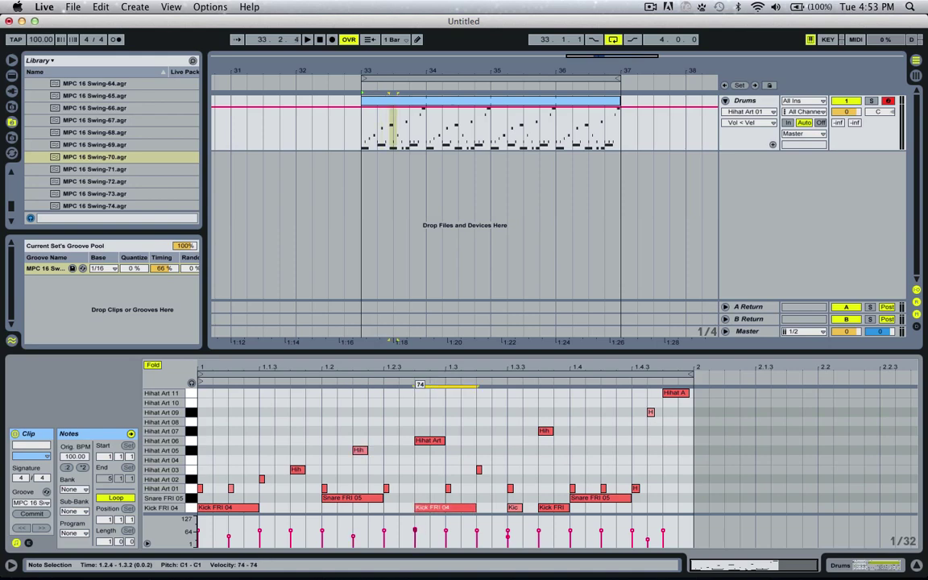
pyautogui.moveTo(415, 533); pyautogui.dragTo(415, 530)
pyautogui.click(431, 441)
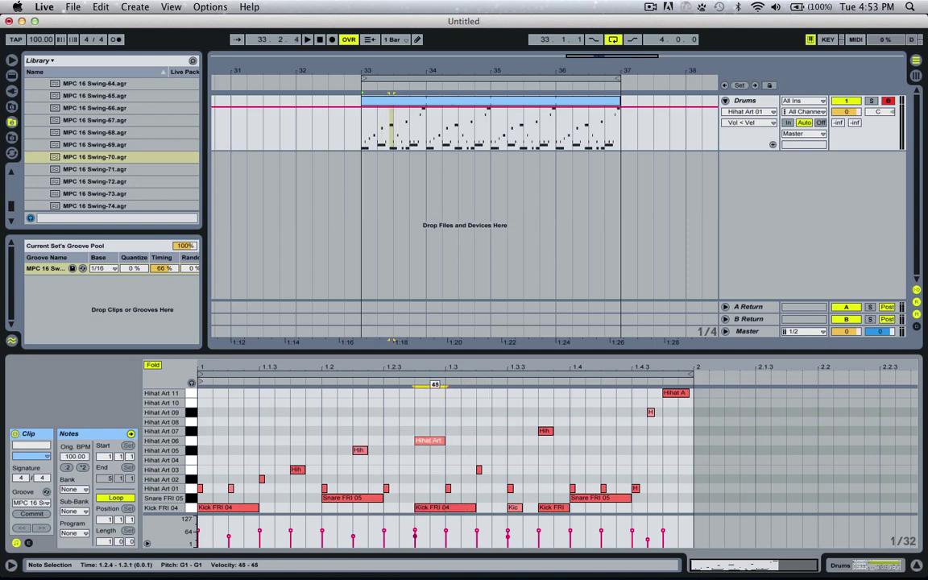
pyautogui.press('space')
pyautogui.click(430, 433)
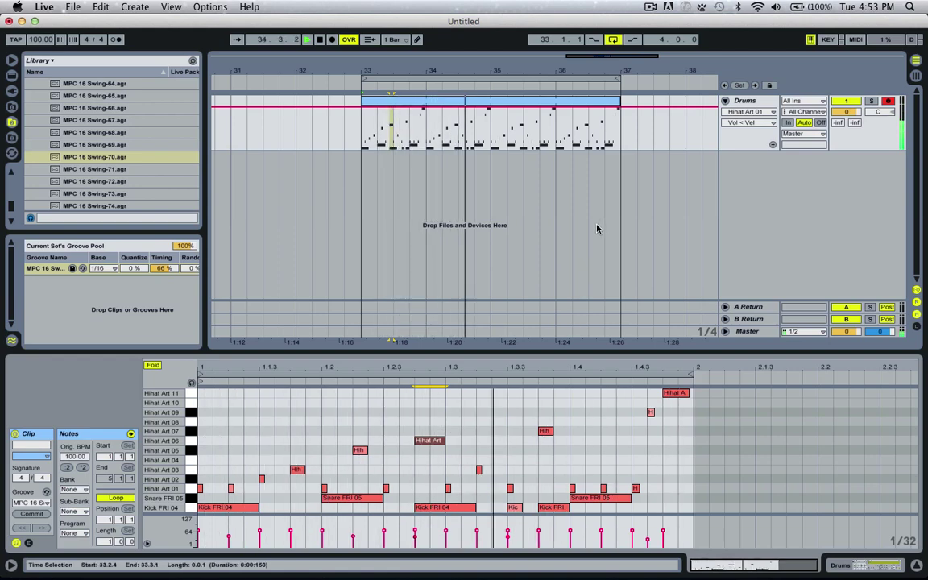
pyautogui.press('space')
# Step: Consolidate the drum clips from bar 33 to bar 37 into one four-bar clip and play it
pyautogui.moveTo(363, 136); pyautogui.dragTo(614, 133)
pyautogui.click(416, 144)
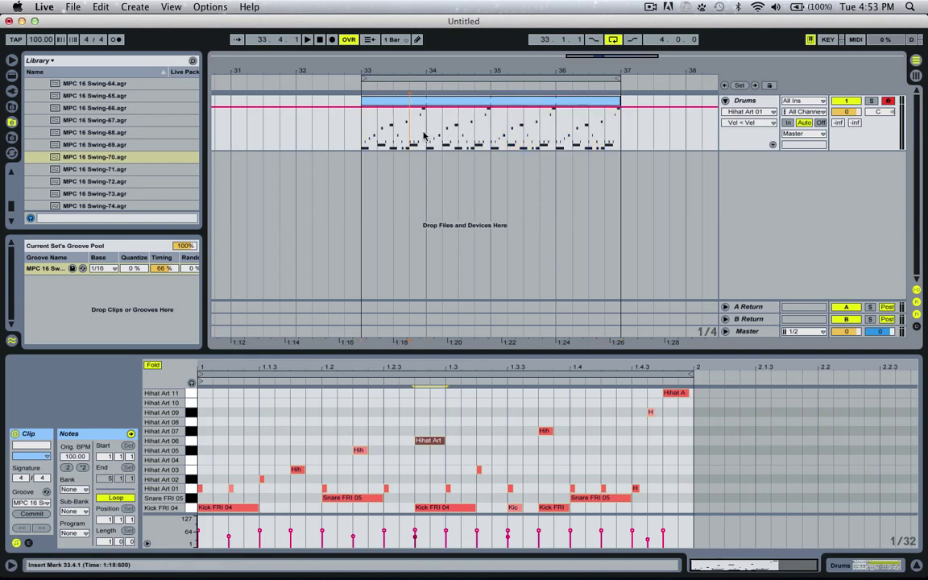
pyautogui.moveTo(361, 142); pyautogui.dragTo(601, 128)
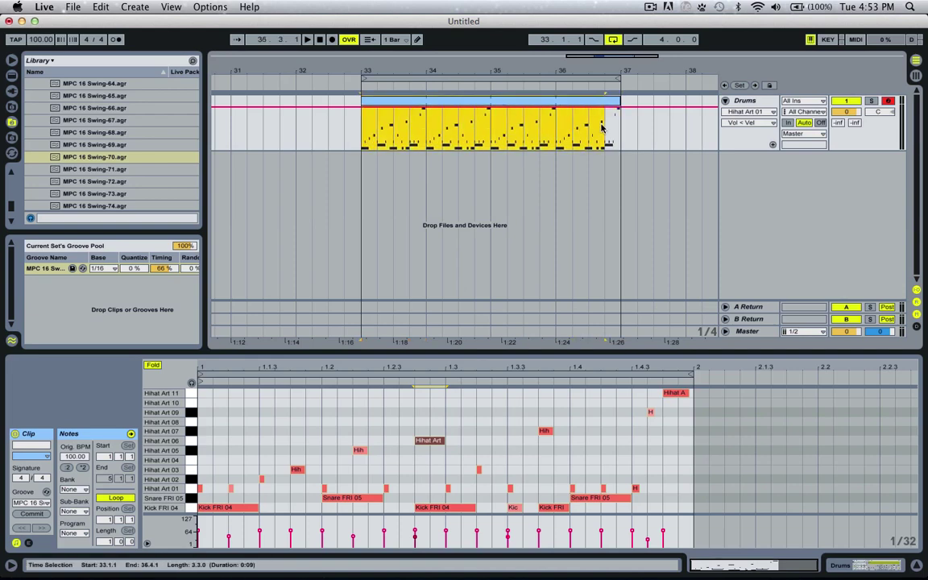
pyautogui.click(524, 105)
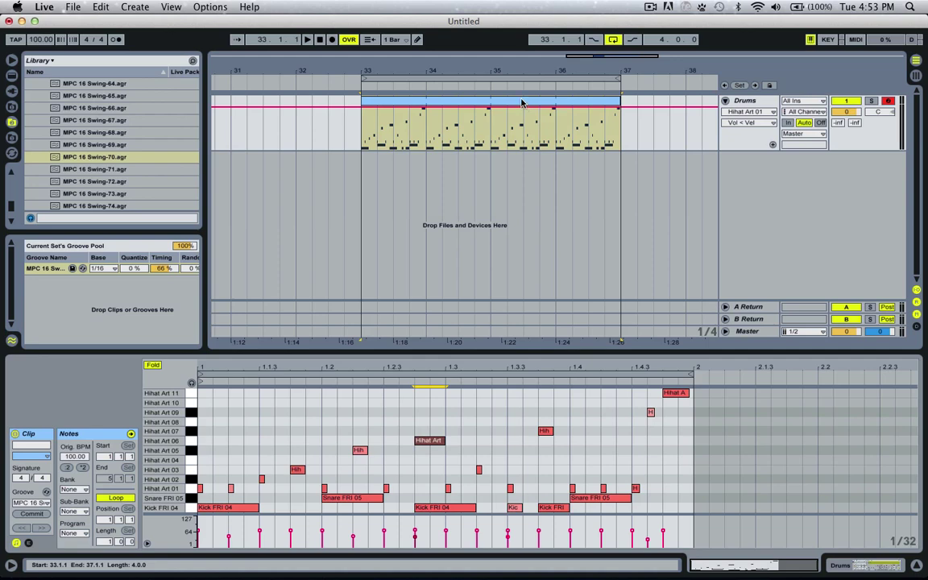
pyautogui.click(522, 102)
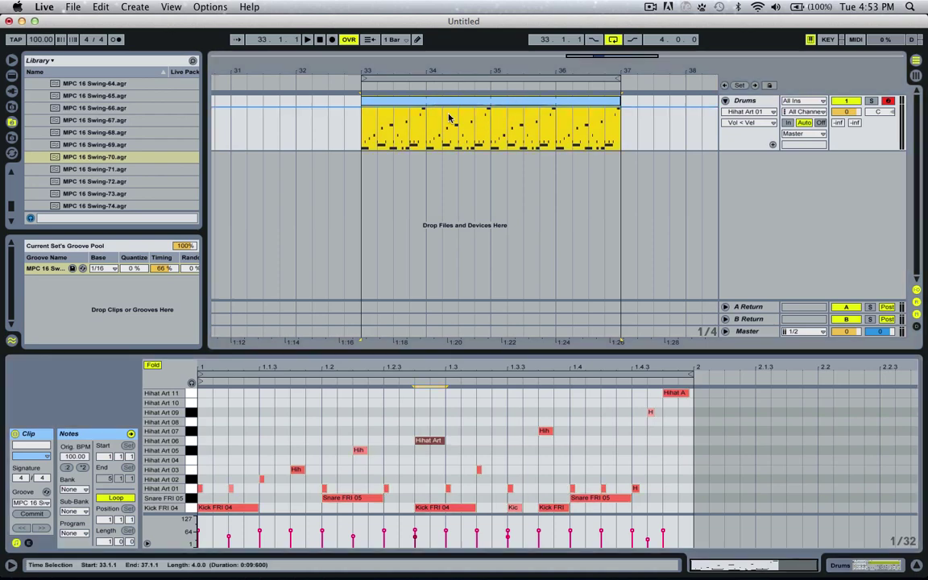
pyautogui.click(497, 107)
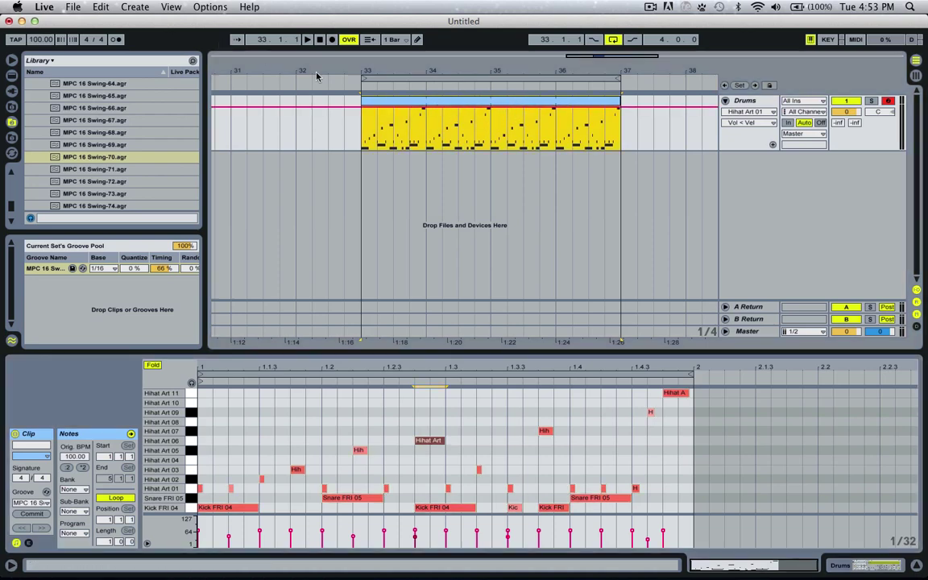
pyautogui.click(103, 6)
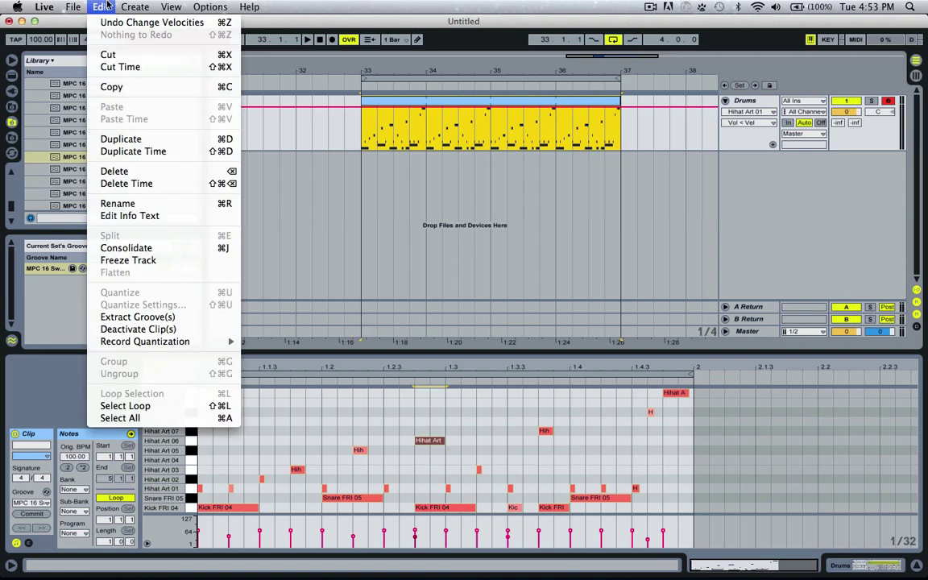
pyautogui.click(167, 255)
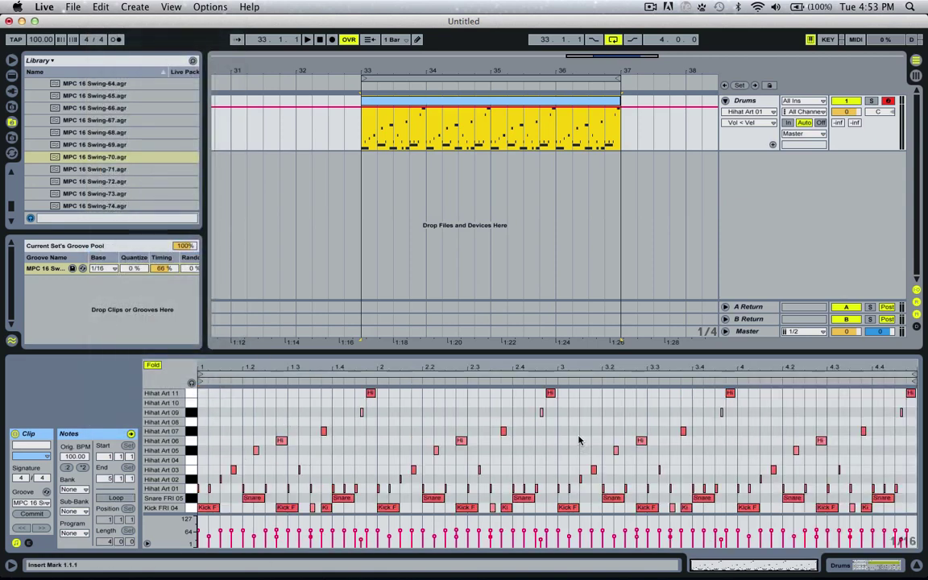
pyautogui.press('space')
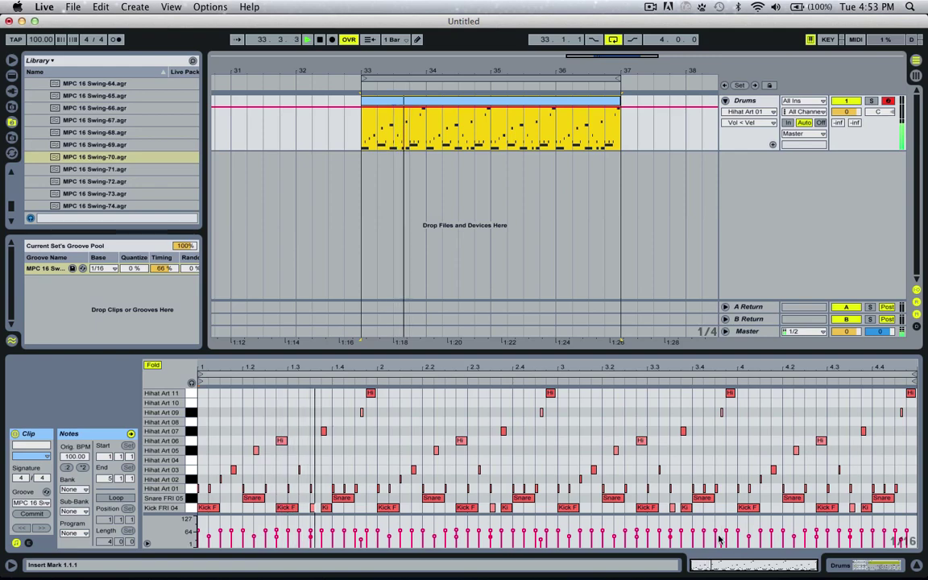
pyautogui.press('space')
# Step: Move the Hihat Art 01 note at 2.1.2 up to Hihat Art 06 and lengthen it to about a thirty-second note
pyautogui.moveTo(719, 566); pyautogui.dragTo(720, 579)
pyautogui.click(466, 489)
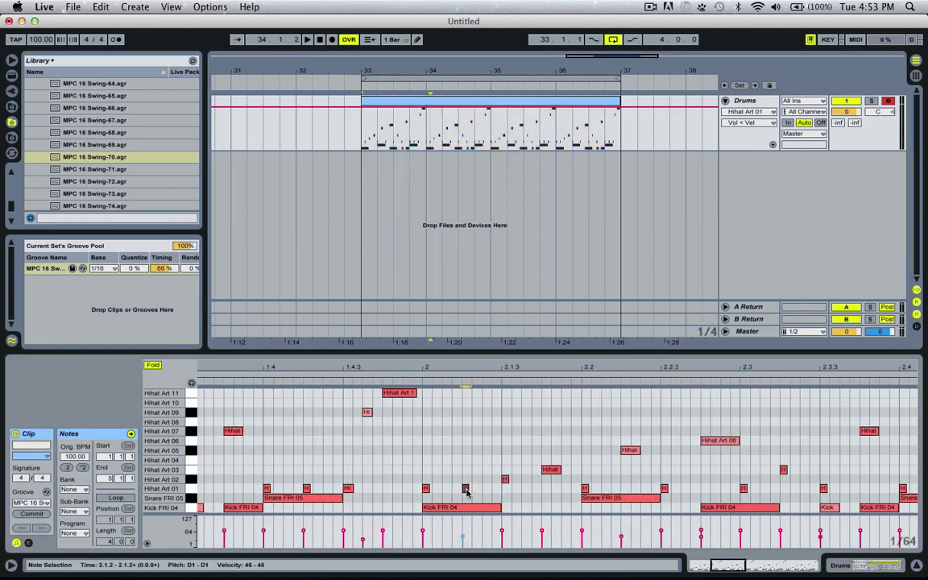
pyautogui.moveTo(466, 489); pyautogui.dragTo(491, 441)
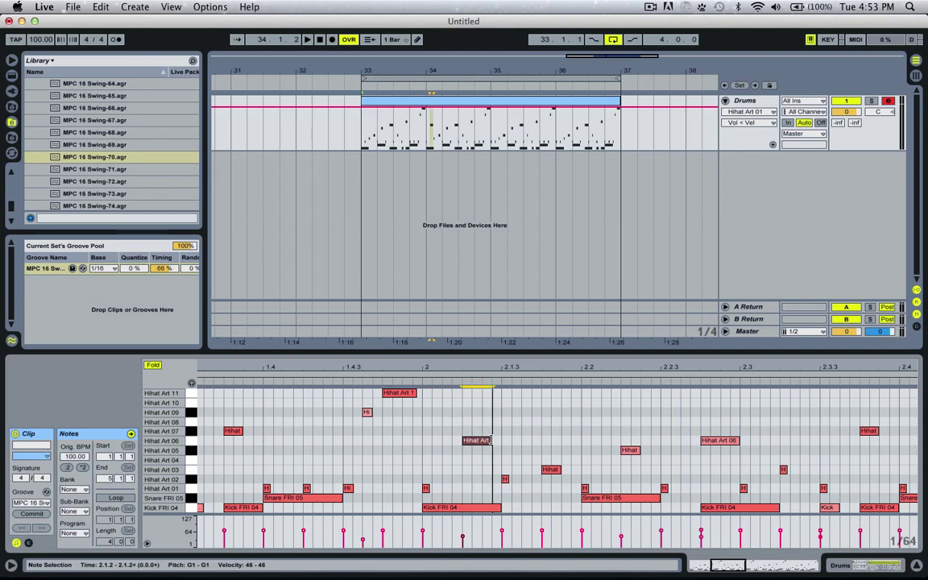
# Step: Shorten the Hihat Art 03 note at 2.1.4, add a copy a thirty-second note after it, and play the loop
pyautogui.moveTo(561, 470)
pyautogui.mouseDown()
pyautogui.moveTo(552, 470)
pyautogui.moveTo(571, 468)
pyautogui.mouseUp()
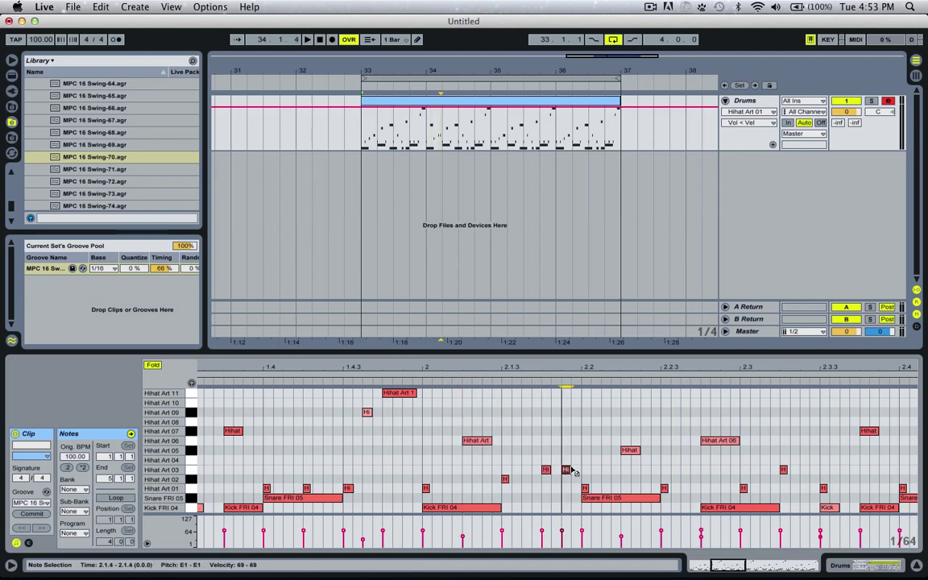
pyautogui.moveTo(721, 562); pyautogui.dragTo(698, 562)
pyautogui.press('space')
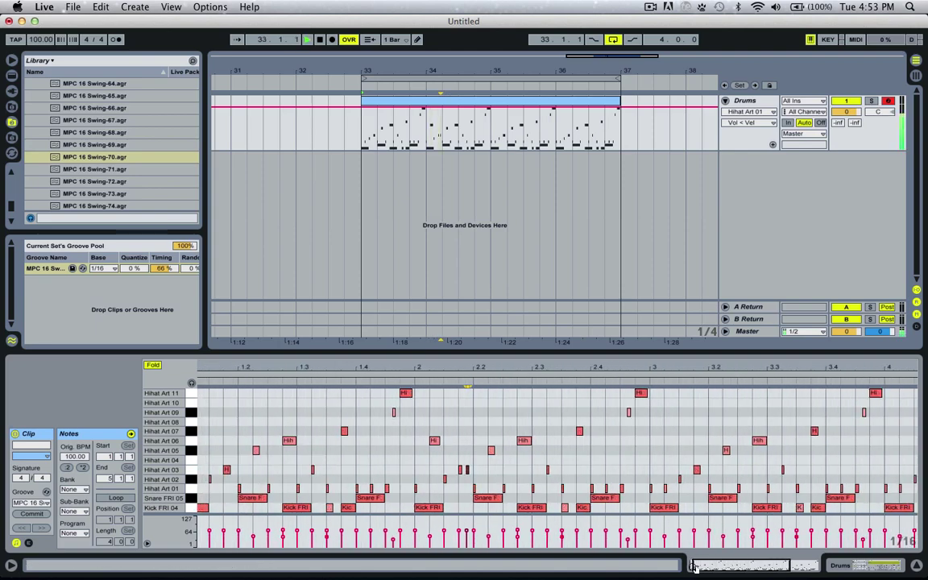
pyautogui.click(534, 311)
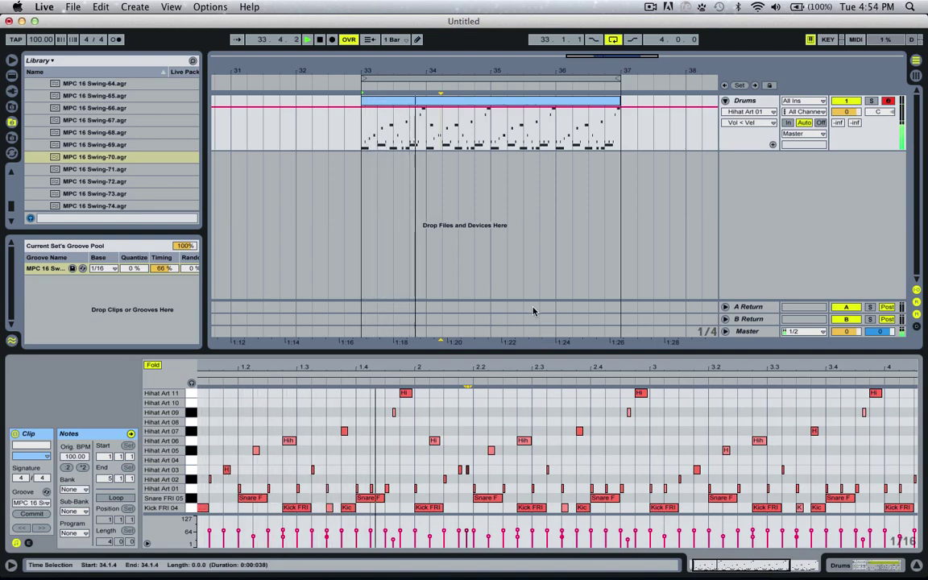
pyautogui.click(425, 141)
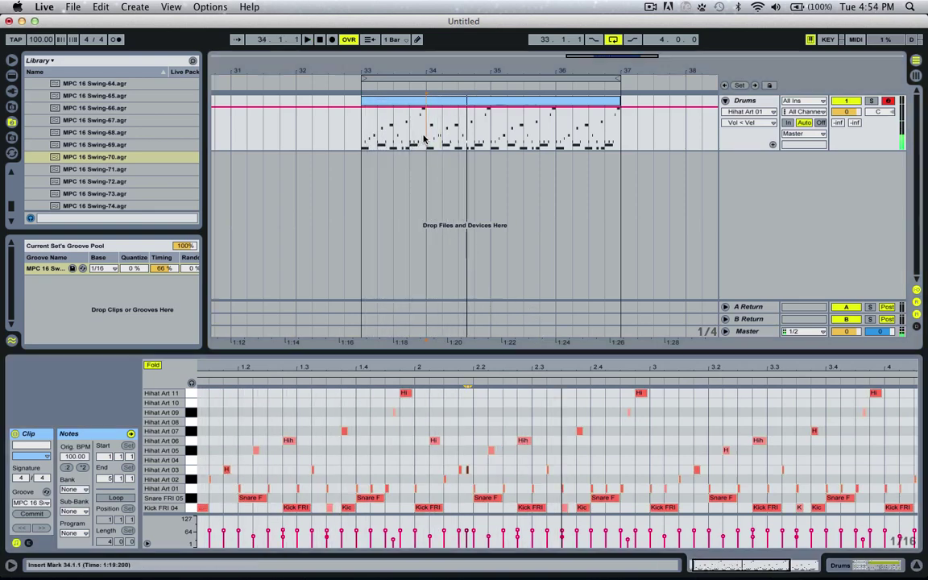
pyautogui.press('space')
pyautogui.press('space')
# Step: Move the kick at 2.2.4 earlier to 2.2.2 and add a sixteenth-note kick at 2.3.1
pyautogui.click(516, 508)
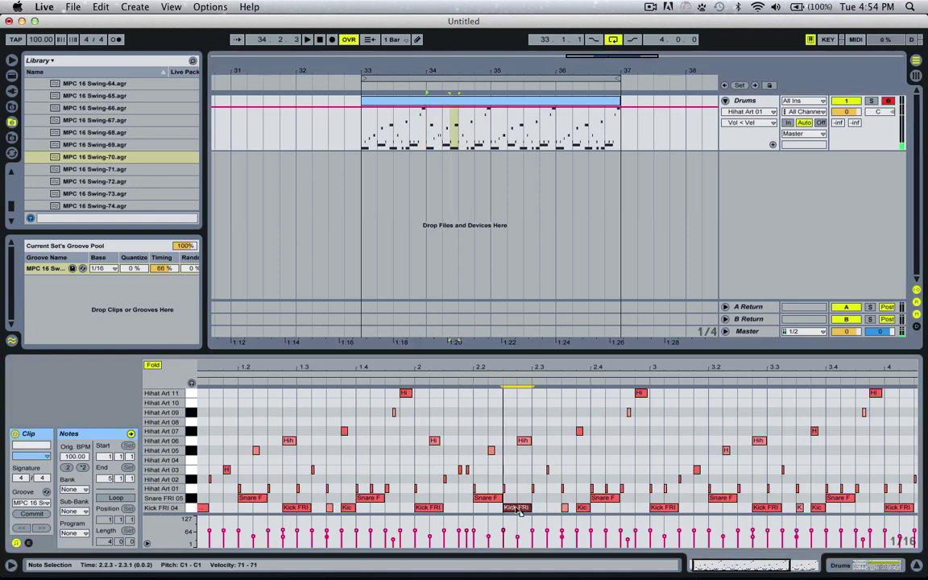
pyautogui.press('Left')
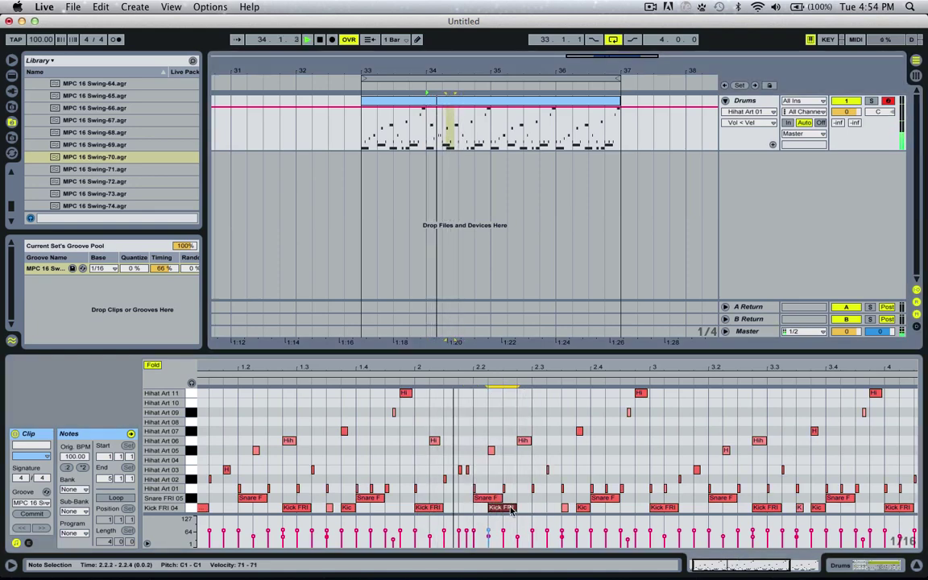
pyautogui.doubleClick(539, 510)
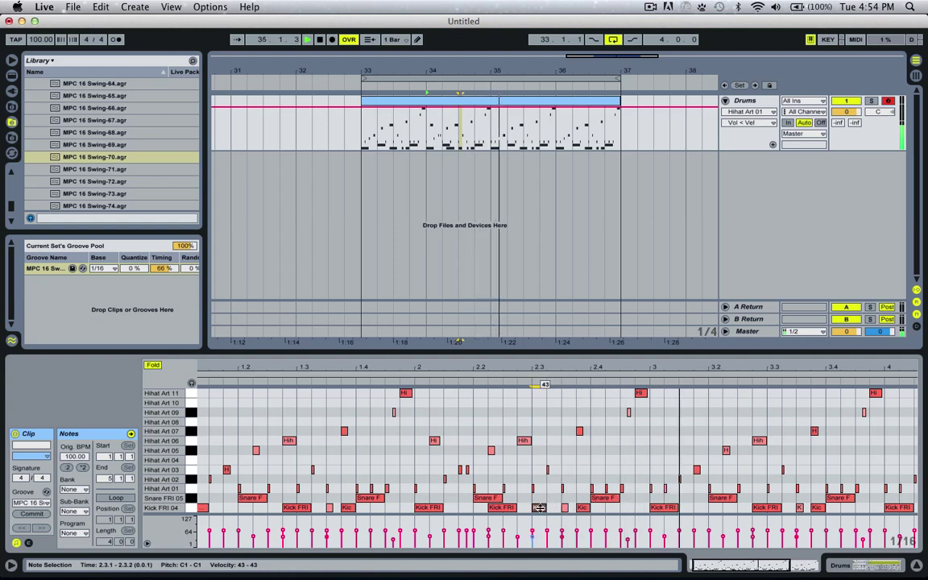
# Step: Lengthen the Hihat Art 01 notes at 2.3.3 and 3.1.2 and the Hihat Art 07 note at 2.3.4 while the loop plays
pyautogui.moveTo(539, 508)
pyautogui.mouseDown()
pyautogui.moveTo(551, 490)
pyautogui.moveTo(577, 490)
pyautogui.mouseUp()
pyautogui.click(562, 489)
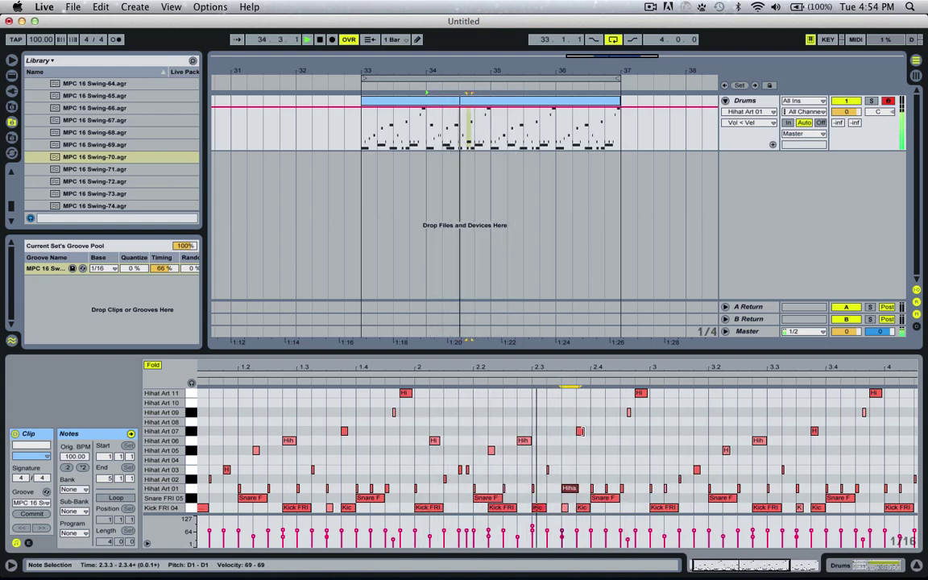
pyautogui.moveTo(581, 431); pyautogui.dragTo(594, 430)
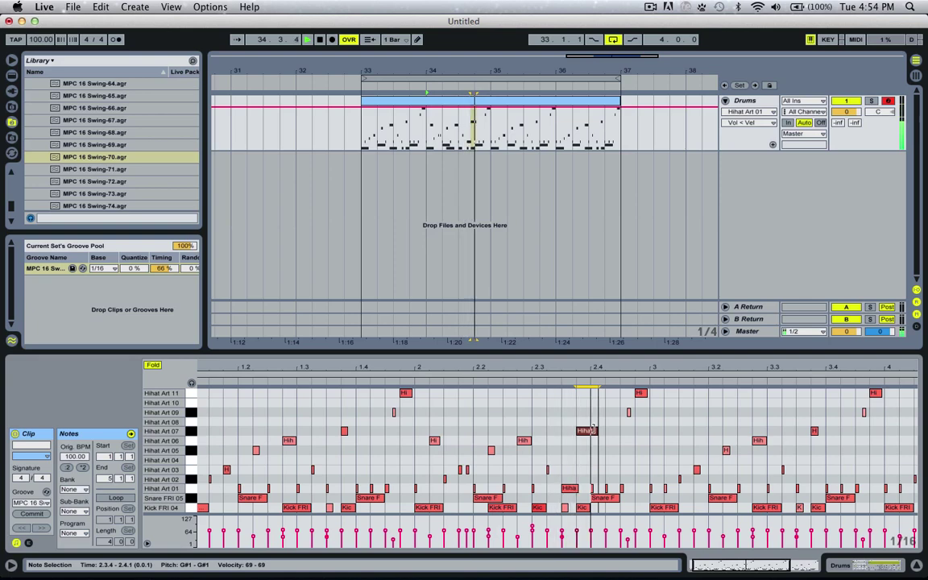
pyautogui.click(666, 488)
pyautogui.moveTo(666, 487); pyautogui.dragTo(674, 488)
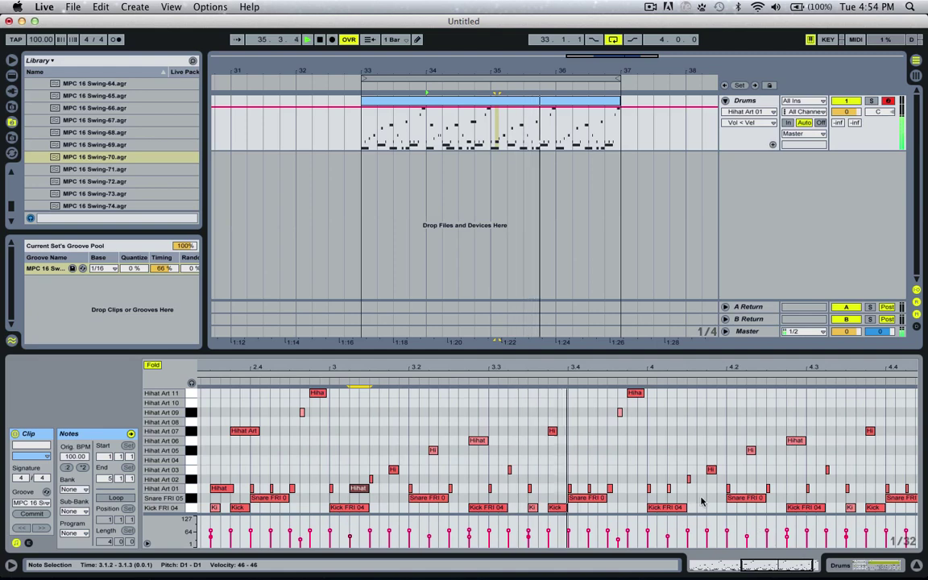
pyautogui.press('space')
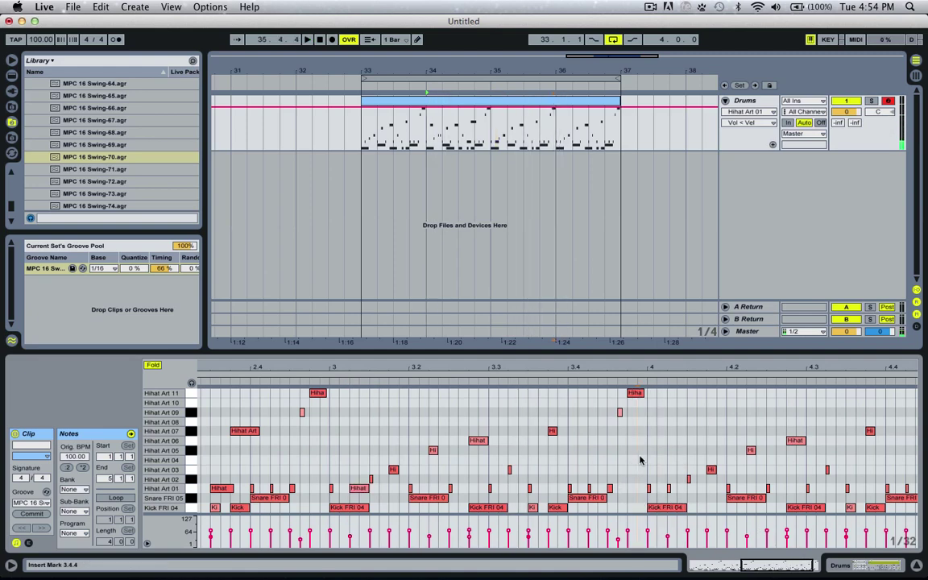
pyautogui.doubleClick(641, 458)
pyautogui.click(546, 131)
pyautogui.press('space')
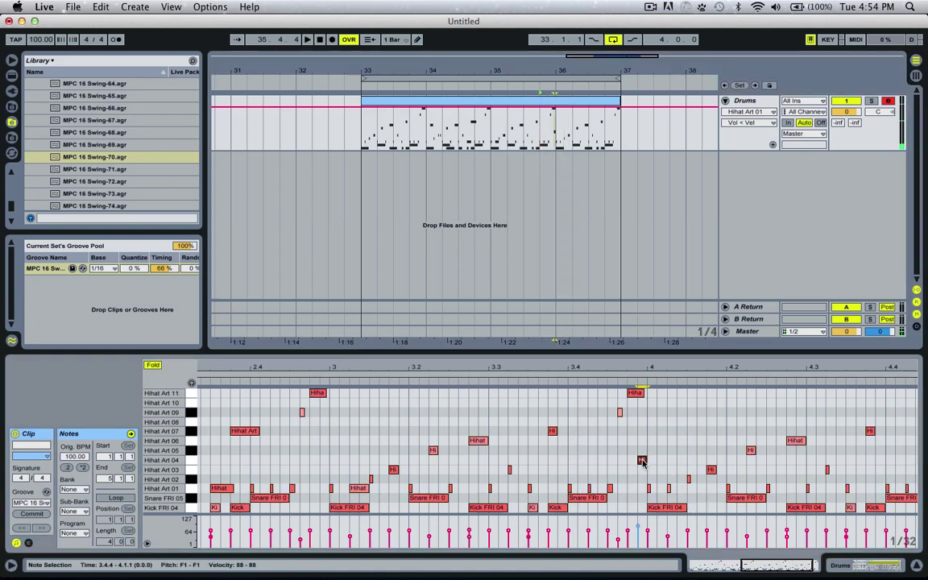
pyautogui.doubleClick(641, 459)
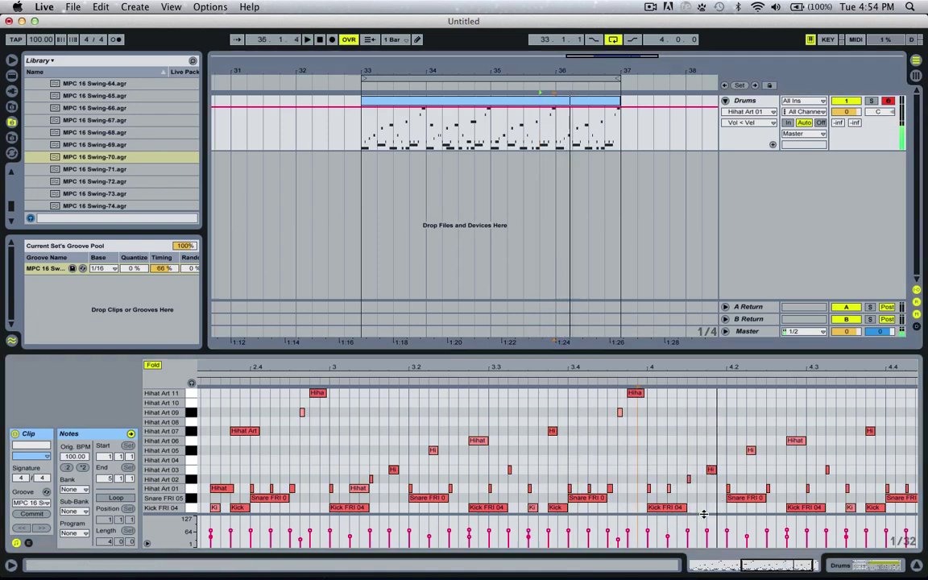
# Step: Play the loop around the start of bar 4 and move the Hihat Art 01 note at 4.1.2 up to Hihat Art 05
pyautogui.press('space')
pyautogui.press('space')
# Step: Add a short Hihat Art 04 note a thirty-second note after 4.1.1 with a velocity of 21, and play the loop
pyautogui.press('space')
pyautogui.moveTo(669, 489); pyautogui.dragTo(670, 459)
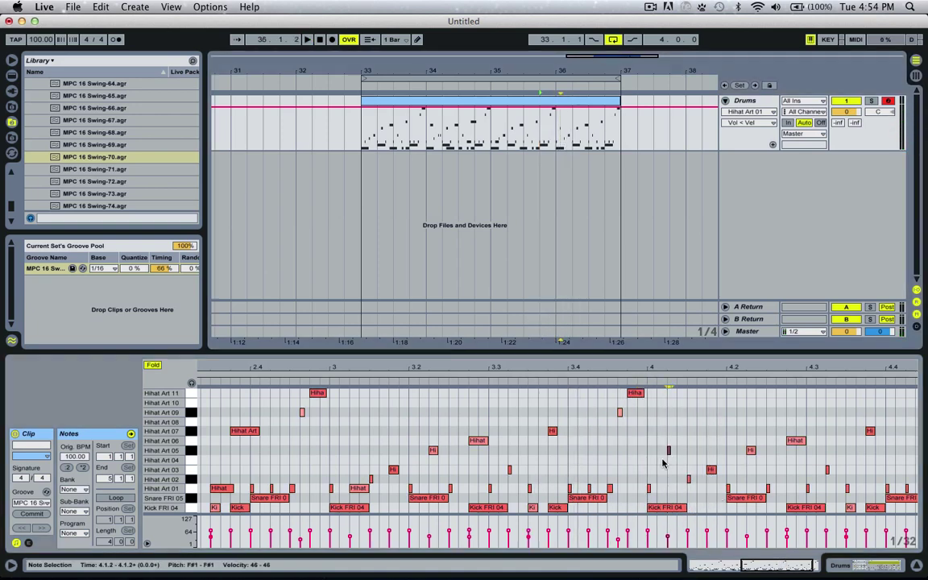
pyautogui.doubleClick(660, 460)
pyautogui.press('space')
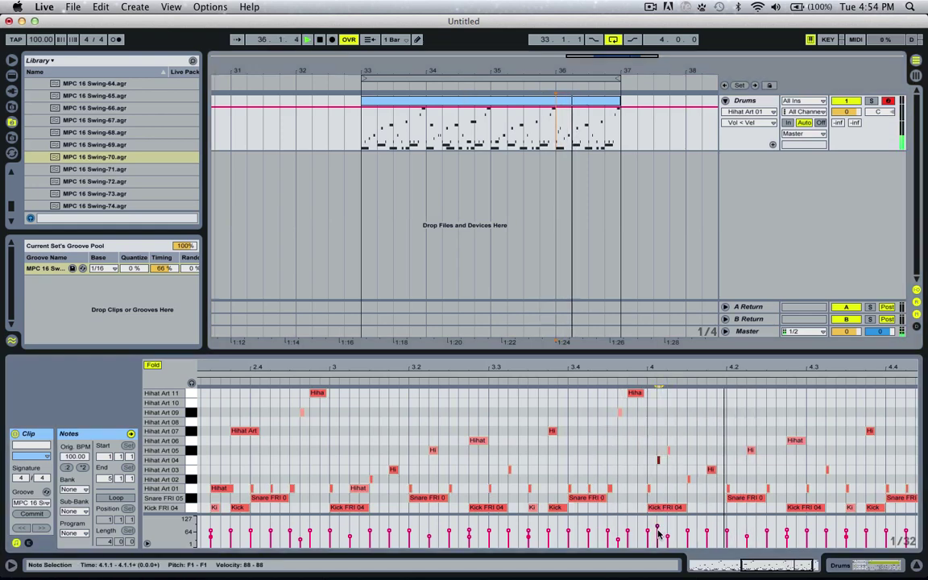
pyautogui.press('space')
pyautogui.press('space')
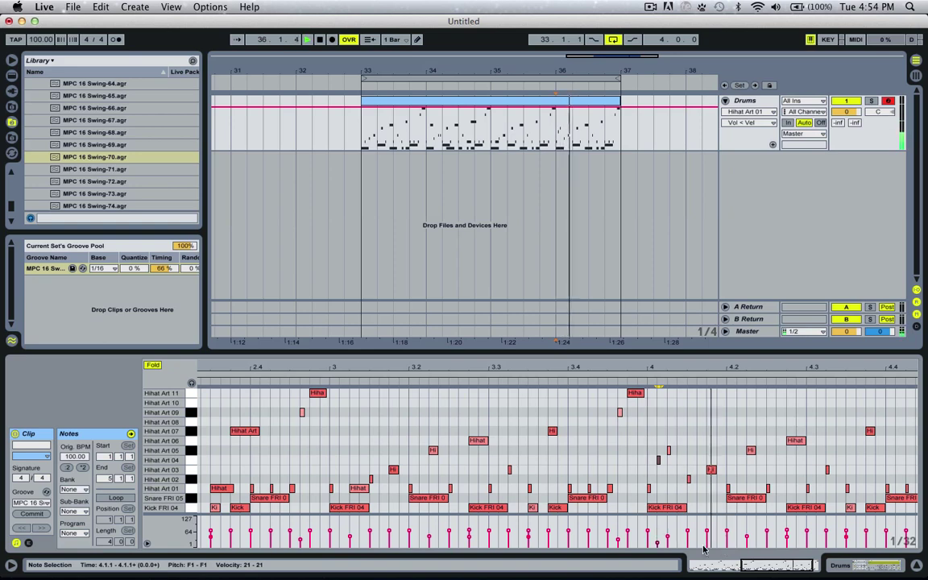
# Step: Add a short Hihat Art 02 note a thirty-second note after 4.2.1 with a velocity of 58, and play the loop
pyautogui.press('space')
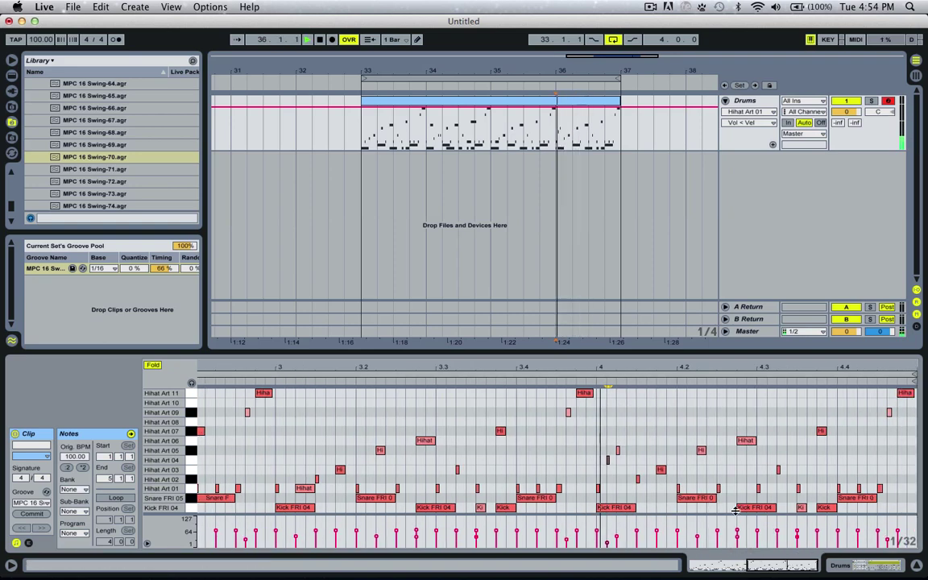
pyautogui.press('space')
pyautogui.press('space')
pyautogui.press('space')
pyautogui.doubleClick(689, 480)
pyautogui.press('space')
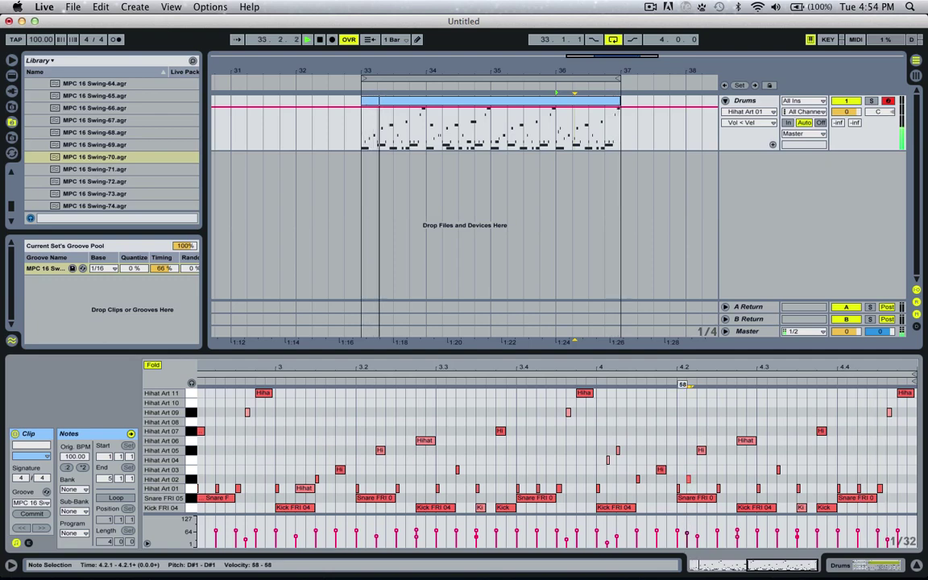
# Step: Move the Hihat Art 11 note at 4.4.4 down to Hihat Art 08
pyautogui.click(904, 392)
pyautogui.press('space')
pyautogui.moveTo(899, 396); pyautogui.dragTo(909, 453)
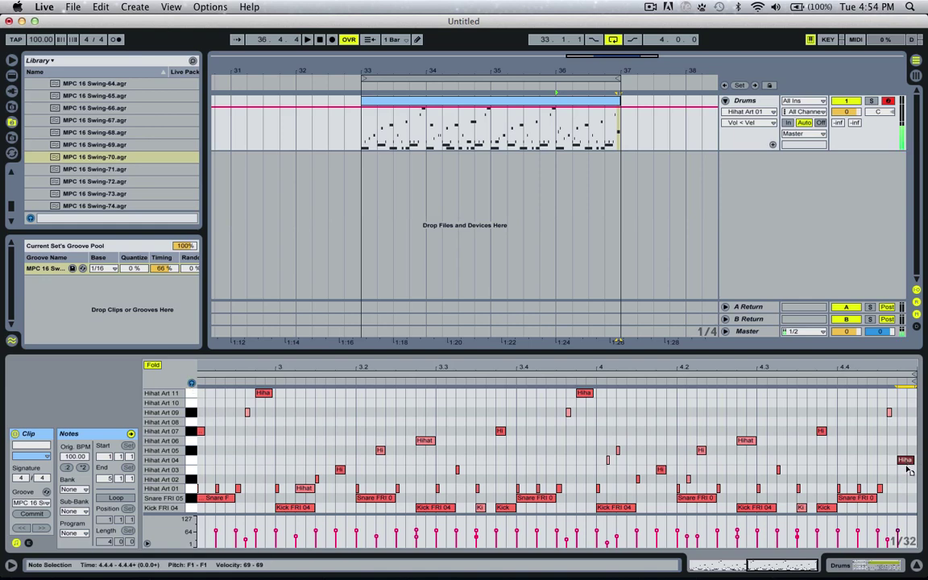
pyautogui.moveTo(907, 463); pyautogui.dragTo(907, 433)
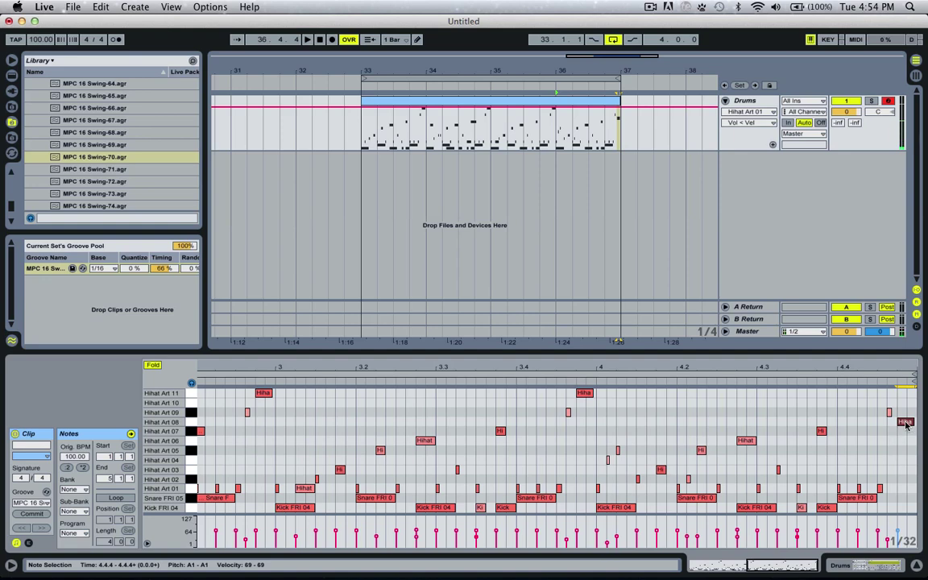
# Step: Play the loop and show all four bars of the drum clip in the note editor
pyautogui.press('space')
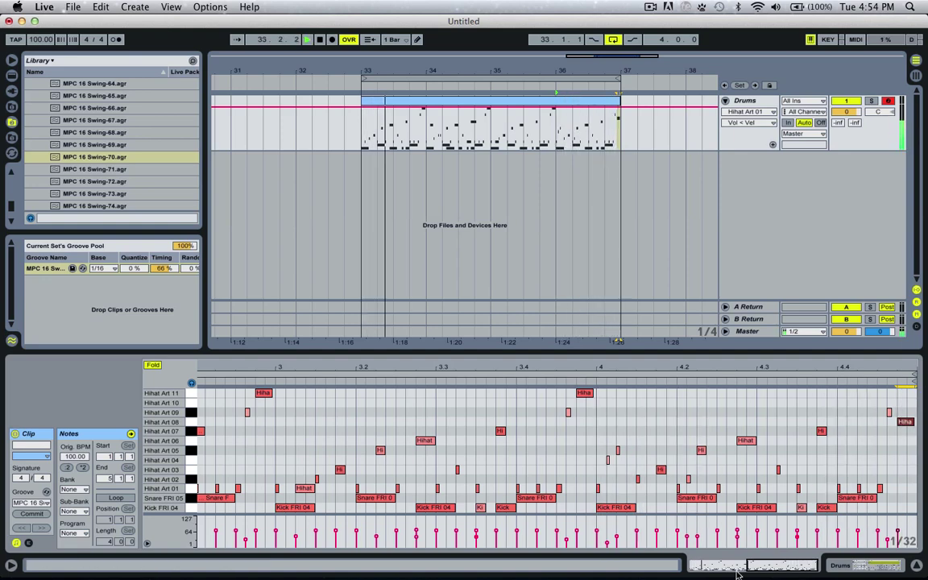
pyautogui.moveTo(738, 569); pyautogui.dragTo(737, 533)
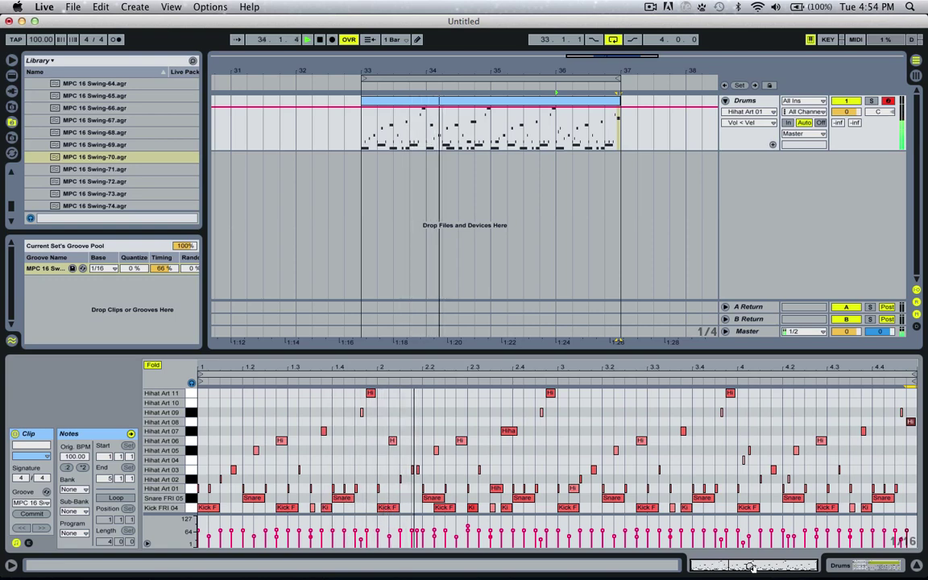
pyautogui.press('space')
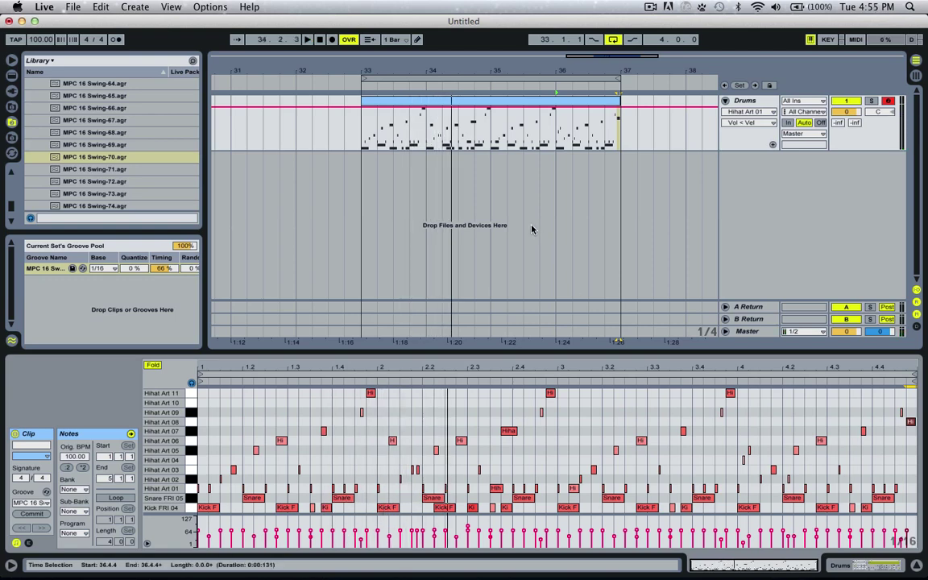
# Step: Insert an audio track below the Drums track and unfold it
pyautogui.click(753, 101)
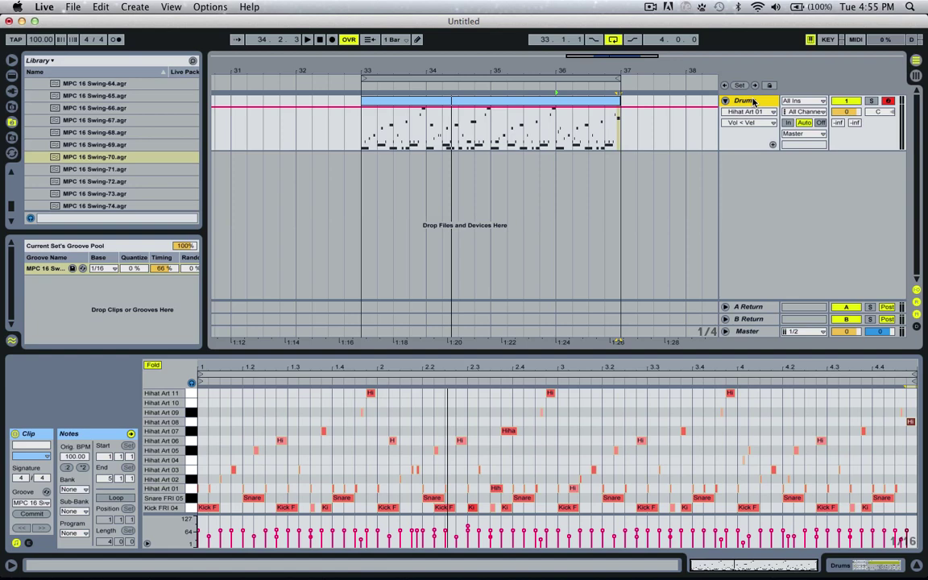
pyautogui.click(131, 6)
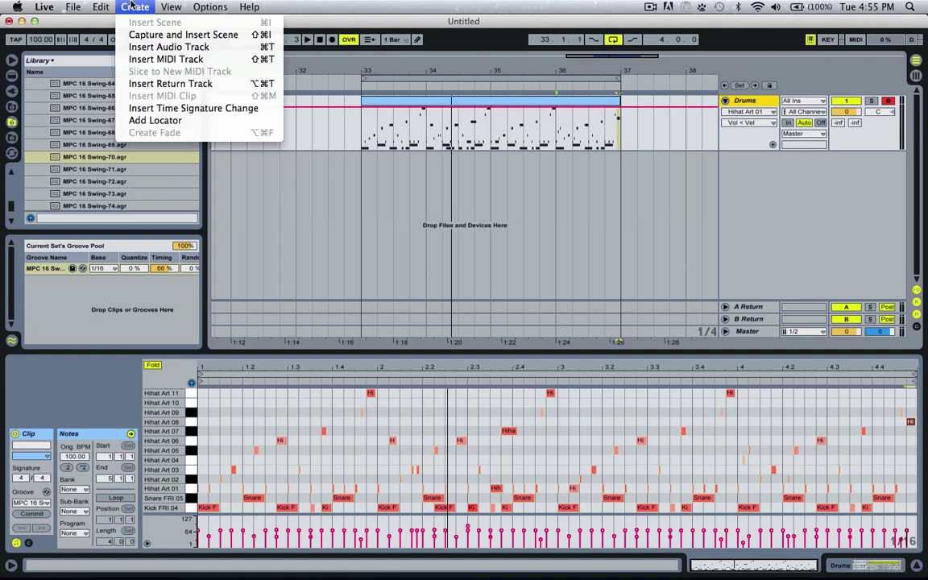
pyautogui.click(186, 56)
pyautogui.click(726, 159)
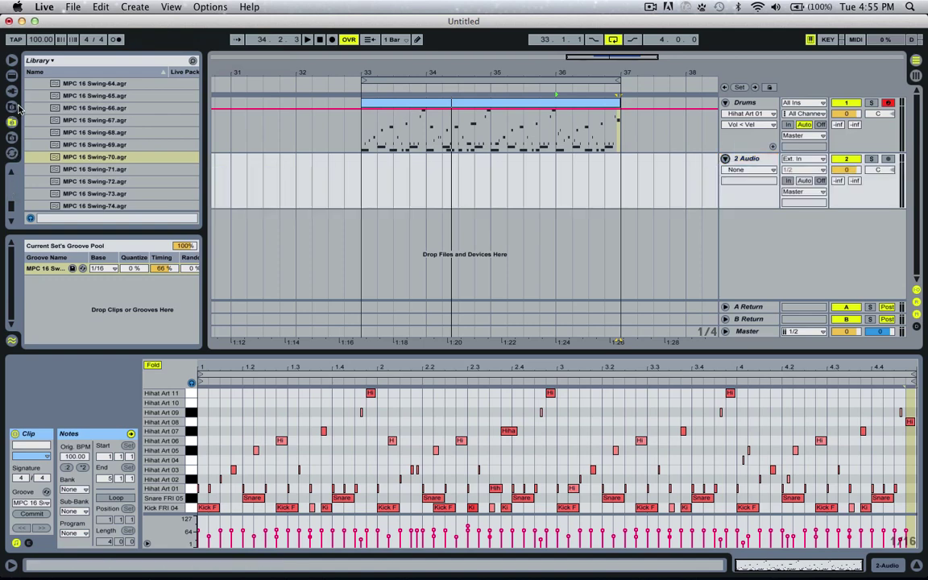
# Step: Open the Cymbals folder in the library's KJ BEETZ Individual Drum hits samples
pyautogui.click(53, 64)
pyautogui.click(54, 70)
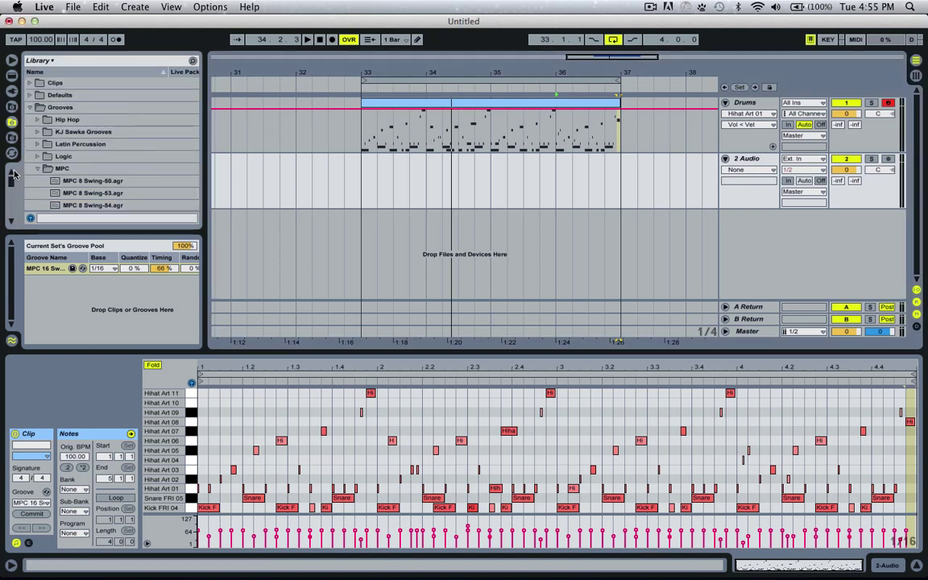
pyautogui.click(30, 107)
pyautogui.click(29, 144)
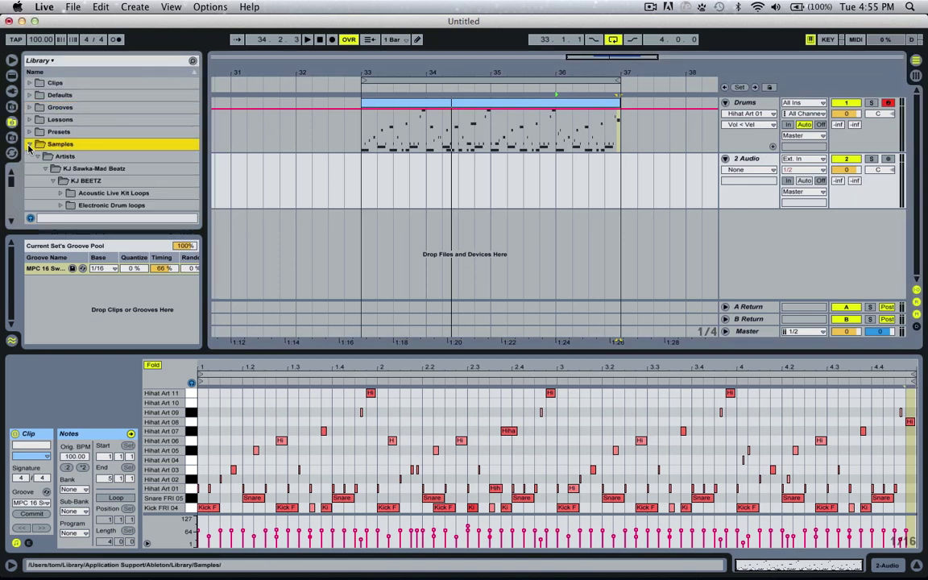
pyautogui.scroll(-6, 56, 135)
pyautogui.click(68, 138)
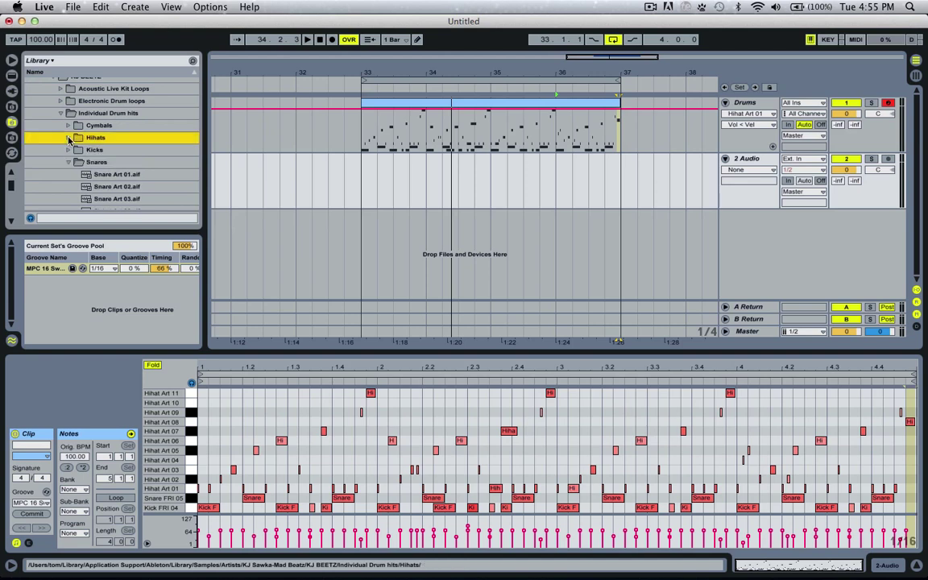
pyautogui.click(70, 126)
pyautogui.scroll(-4, 121, 128)
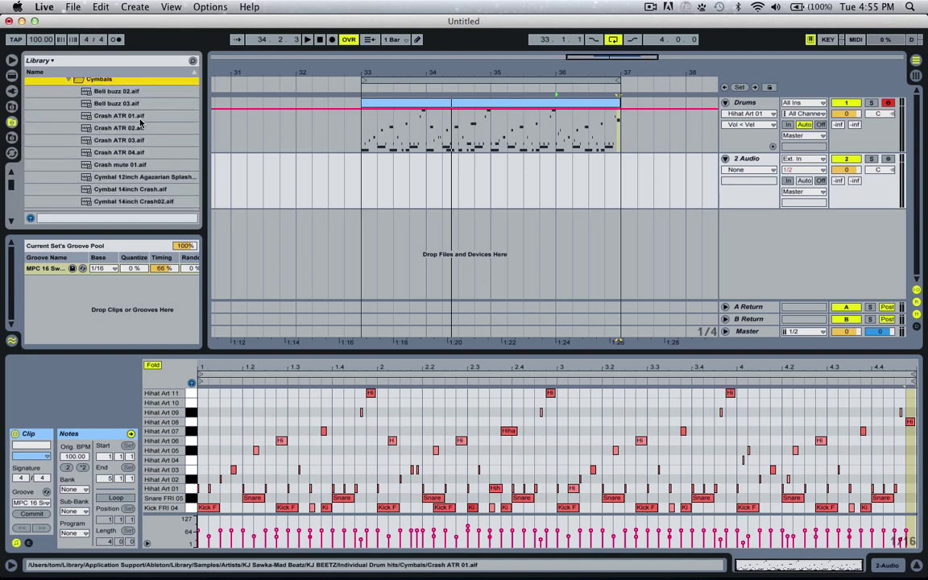
# Step: Audition the Crash ATR 01 to 04 samples and place Crash ATR 01.aif on the new audio track at bar 33
pyautogui.click(145, 118)
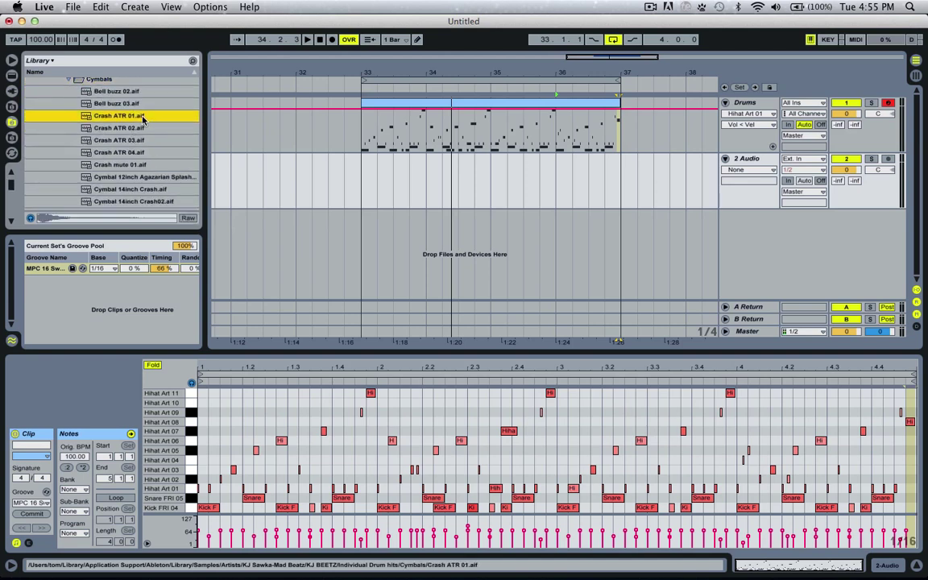
pyautogui.press('Down')
pyautogui.press('Down')
pyautogui.press('Down')
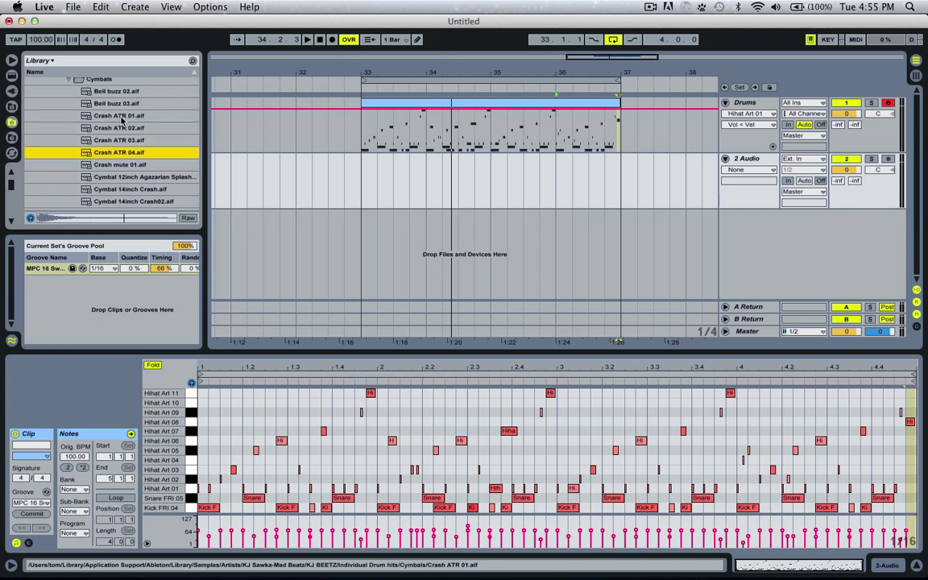
pyautogui.click(109, 120)
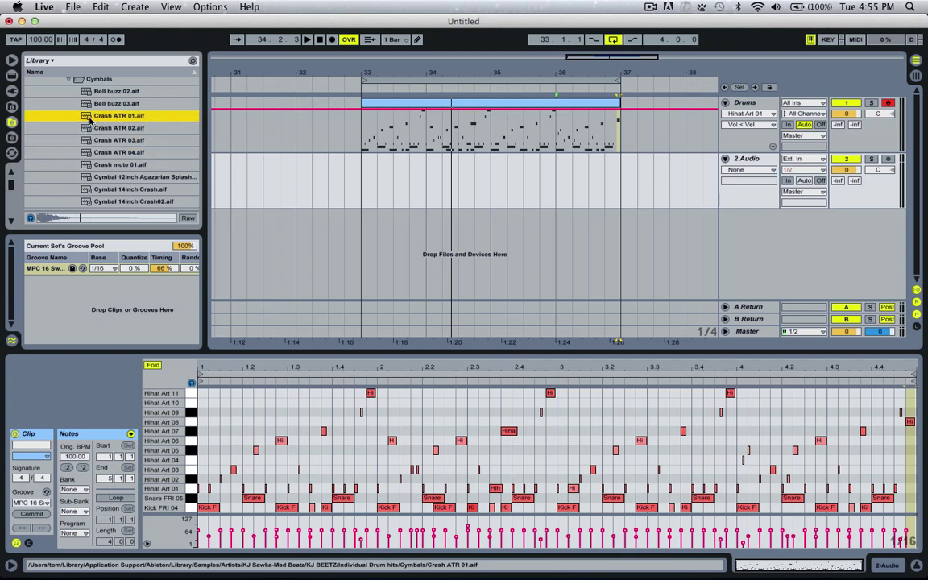
pyautogui.moveTo(89, 119); pyautogui.dragTo(362, 177)
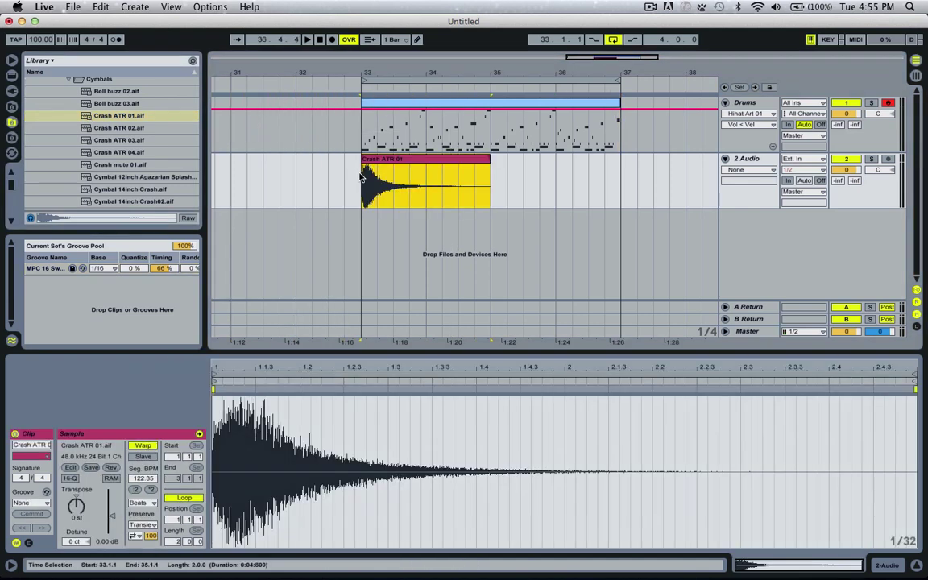
# Step: Rename the new audio track as Crash
pyautogui.click(747, 159)
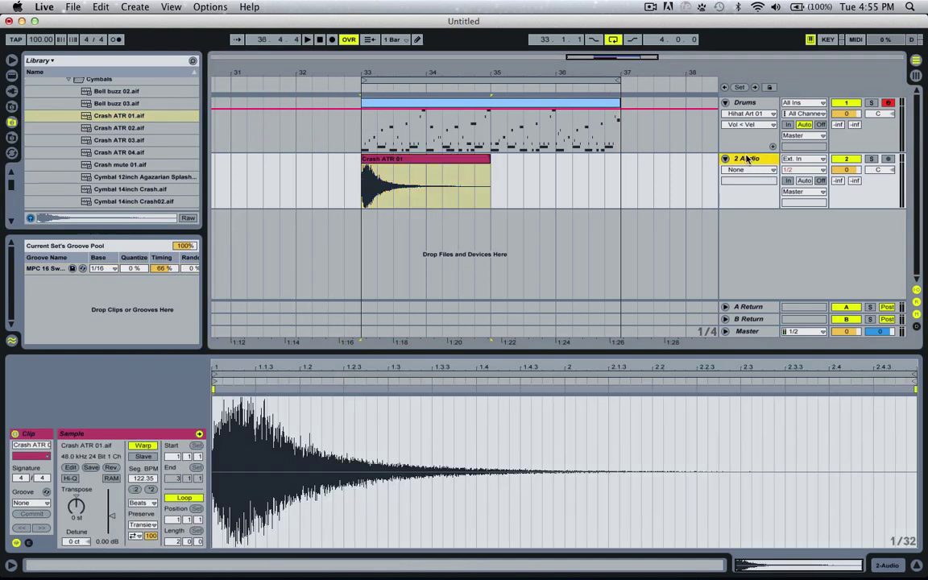
pyautogui.press('super+r')
pyautogui.write('Crash')
pyautogui.press('Return')
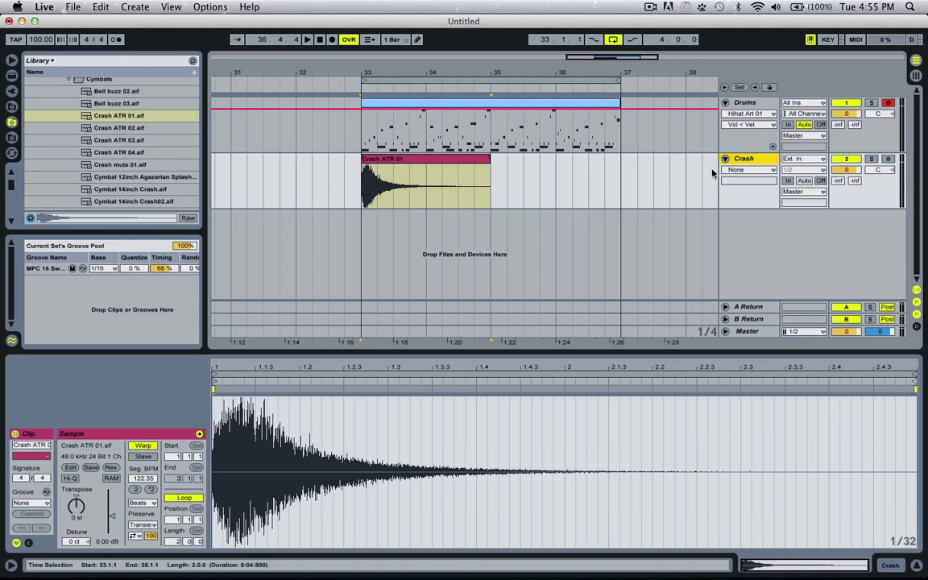
# Step: Play the loop from 33.1.1 and lower the Crash track's volume to -16.1 dB
pyautogui.click(369, 181)
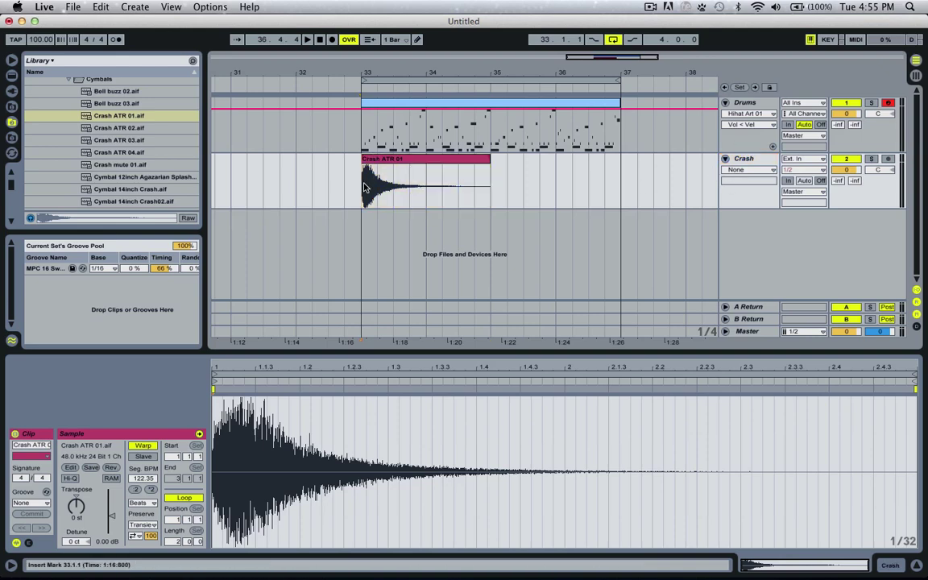
pyautogui.press('space')
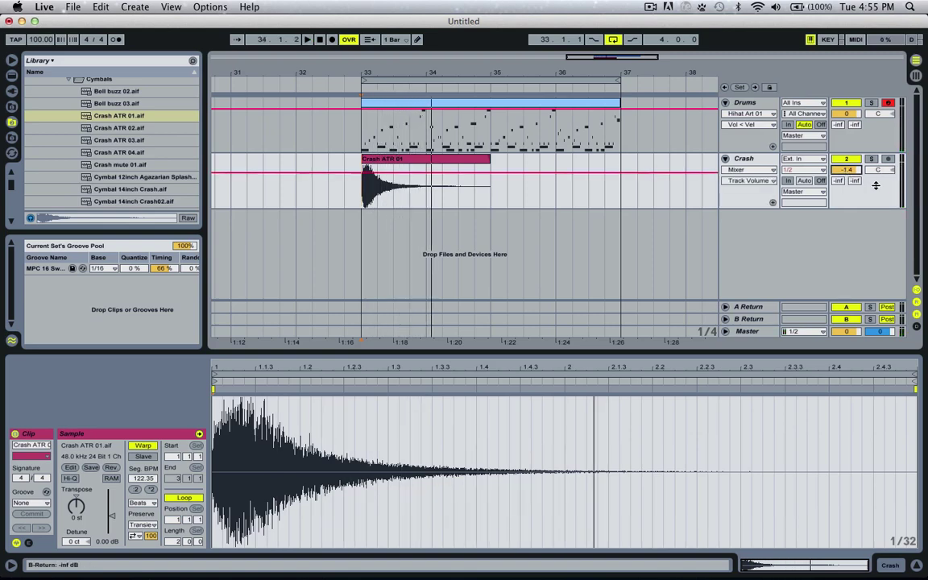
pyautogui.moveTo(846, 169)
pyautogui.mouseDown()
pyautogui.moveTo(846, 179)
pyautogui.moveTo(849, 170)
pyautogui.mouseUp()
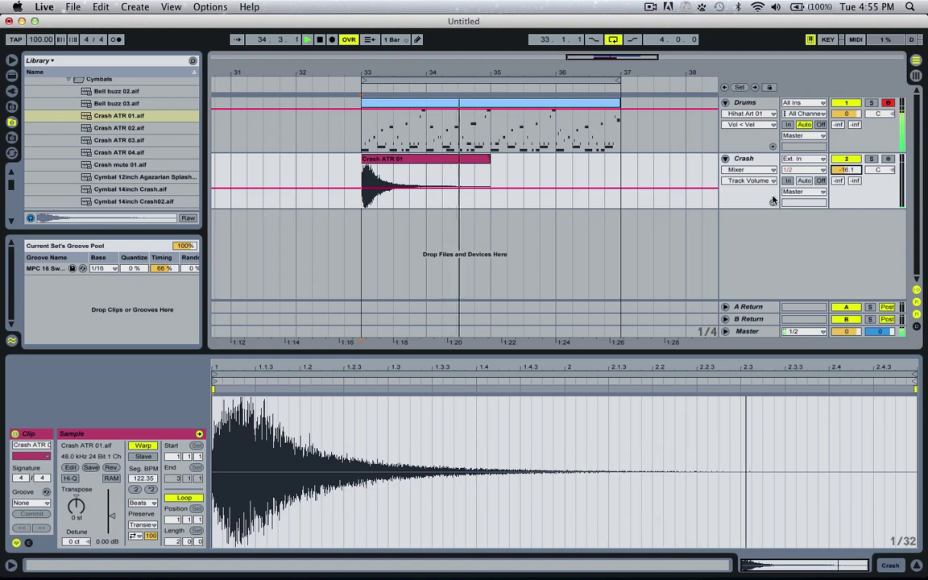
# Step: Stop playback, insert an unfolded audio track between Drums and Crash, and name it Rev Snare
pyautogui.click(748, 103)
pyautogui.press('space')
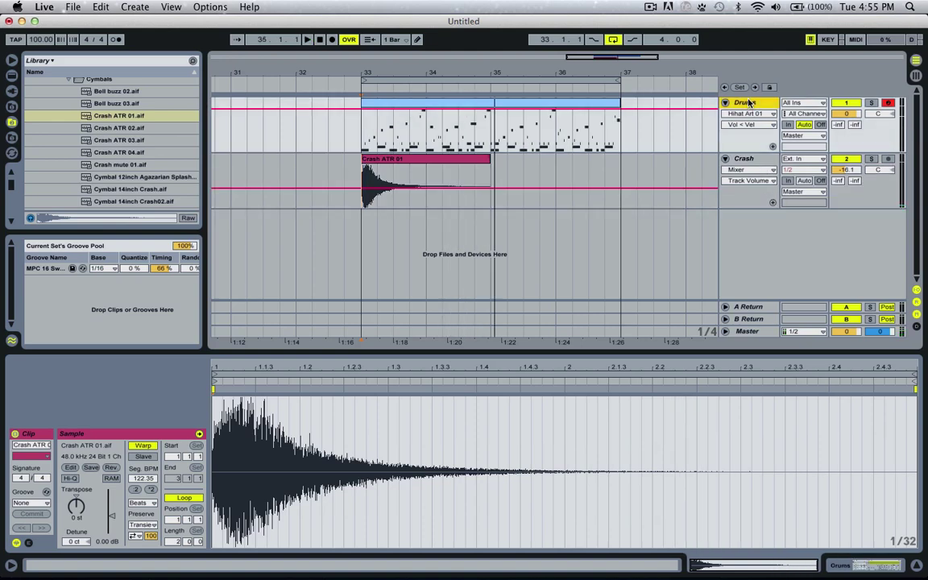
pyautogui.press('super+t')
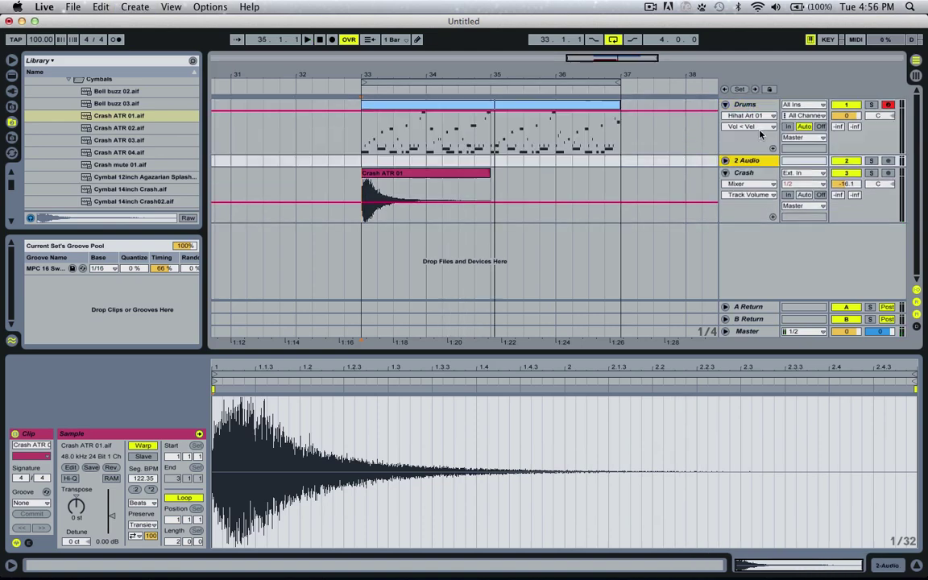
pyautogui.click(725, 161)
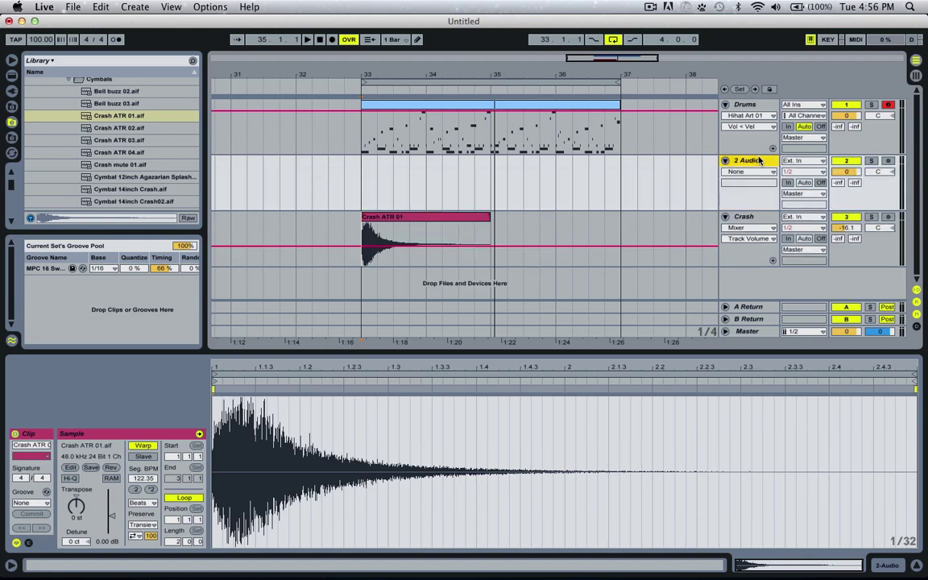
pyautogui.press('super+r')
pyautogui.write('Rev Snare')
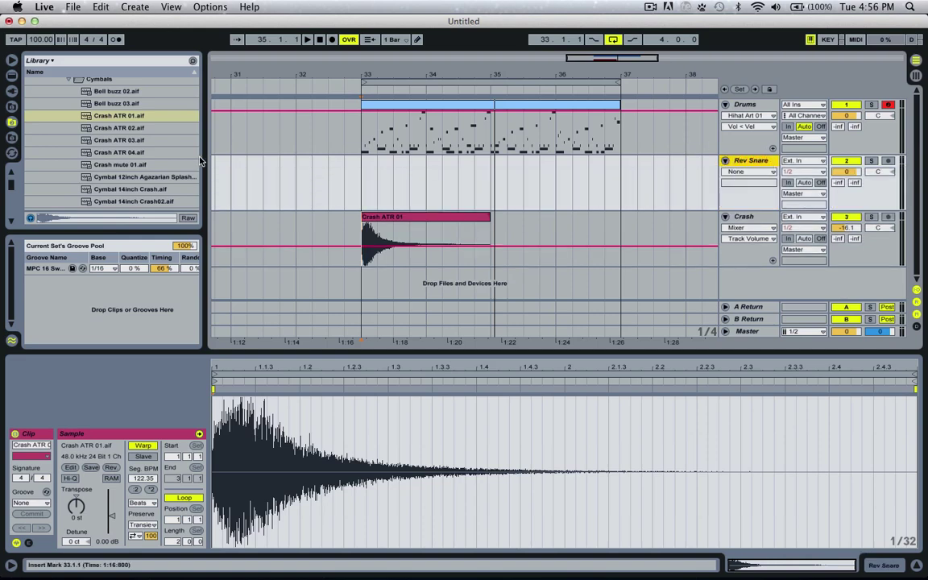
# Step: Open the Snares folder in the KJ BEETZ Individual Drum hits samples
pyautogui.click(9, 186)
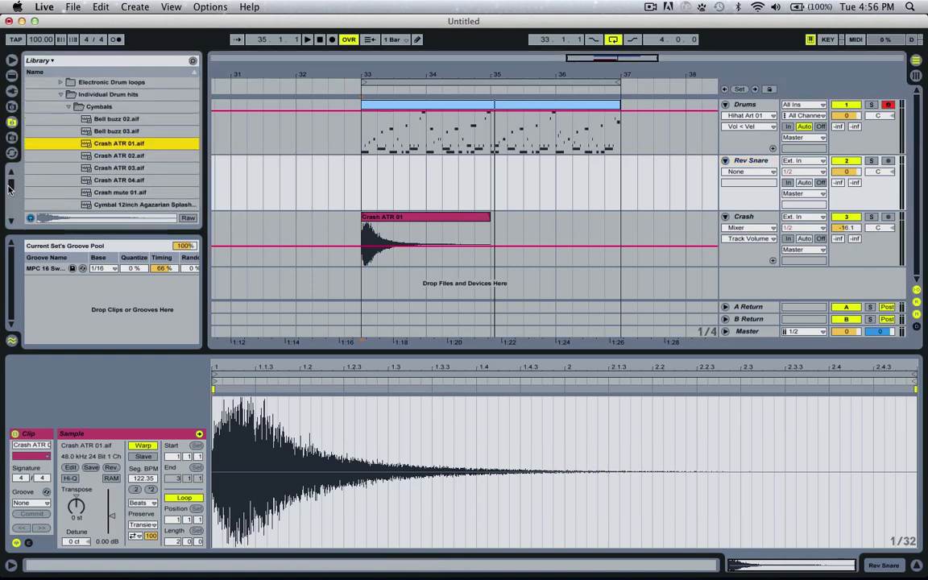
pyautogui.click(63, 95)
pyautogui.scroll(2, 68, 118)
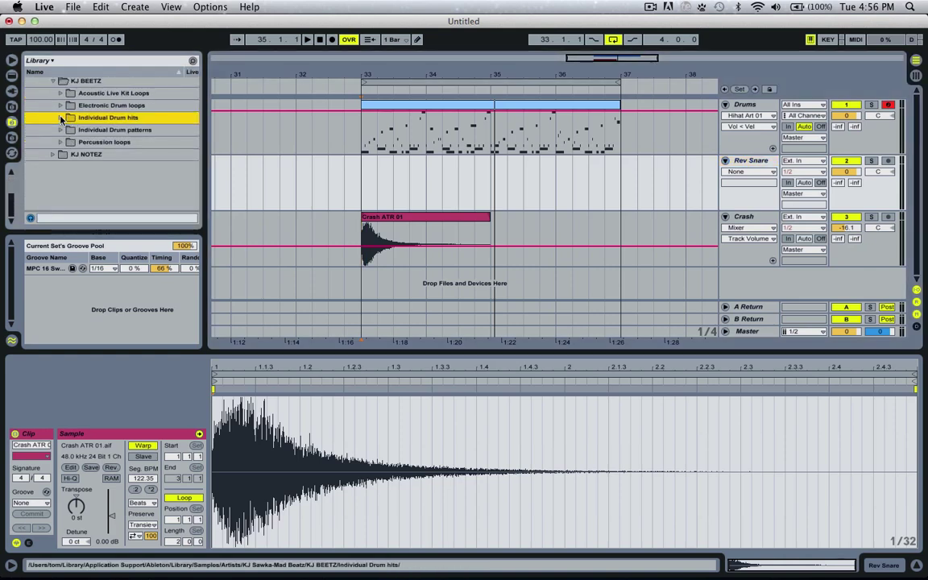
pyautogui.click(62, 118)
pyautogui.click(70, 132)
pyautogui.scroll(-10, 129, 176)
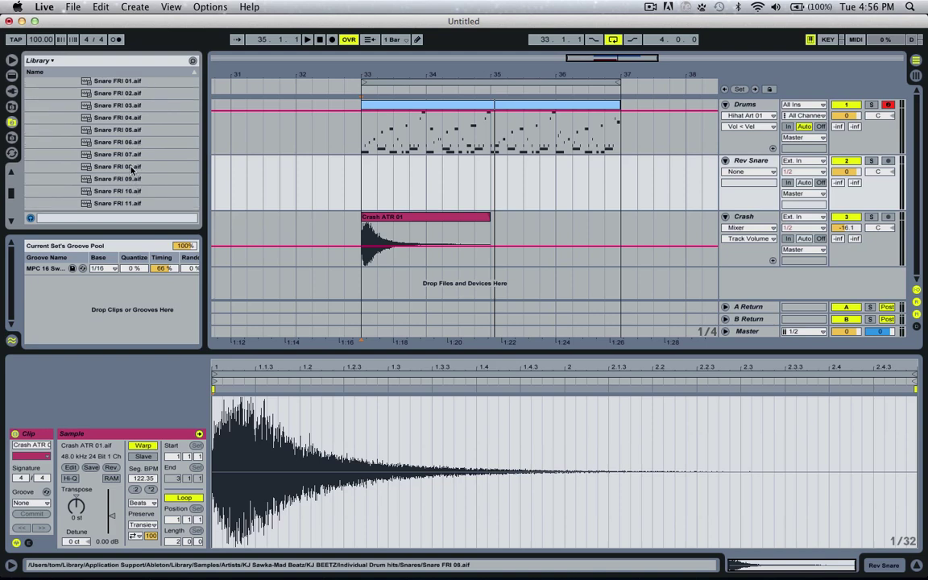
# Step: Audition the snare samples from Snare FRI 08 through the FRI loose and FS series to Snare HP 03
pyautogui.click(131, 168)
pyautogui.press('Down')
pyautogui.press('Down')
pyautogui.press('Down')
pyautogui.press('Down')
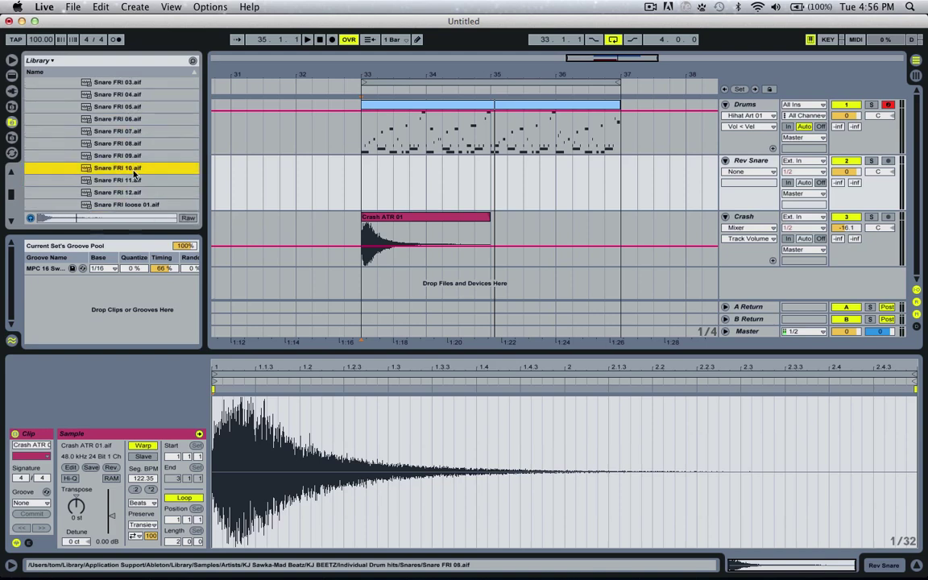
pyautogui.press('Down')
pyautogui.press('Down')
pyautogui.press('Down')
pyautogui.press('Down')
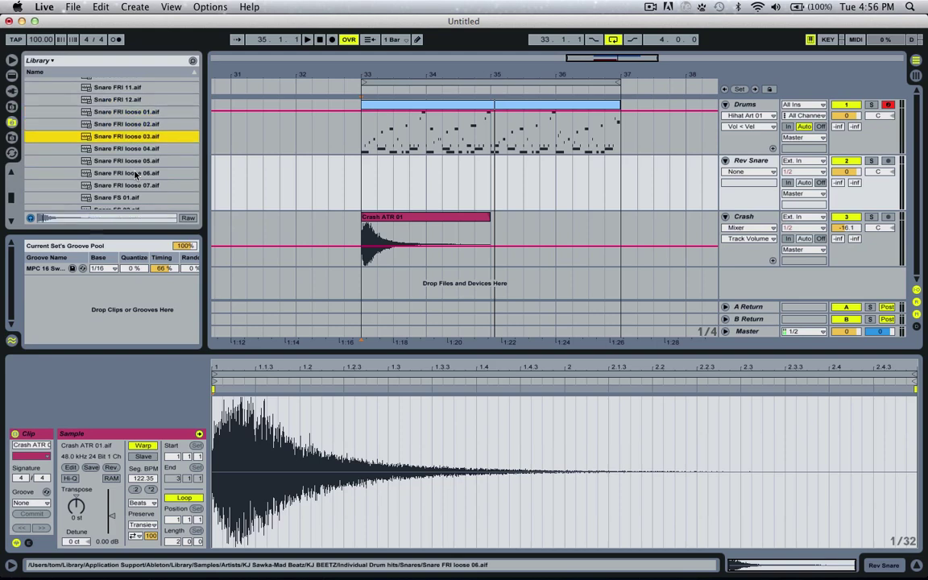
pyautogui.press('Down')
pyautogui.press('Down')
pyautogui.press('Down')
pyautogui.press('Down')
pyautogui.press('Down')
pyautogui.press('Down')
pyautogui.press('Down')
pyautogui.press('Down')
pyautogui.press('Down')
pyautogui.press('Down')
pyautogui.press('Down')
pyautogui.press('Down')
pyautogui.press('Down')
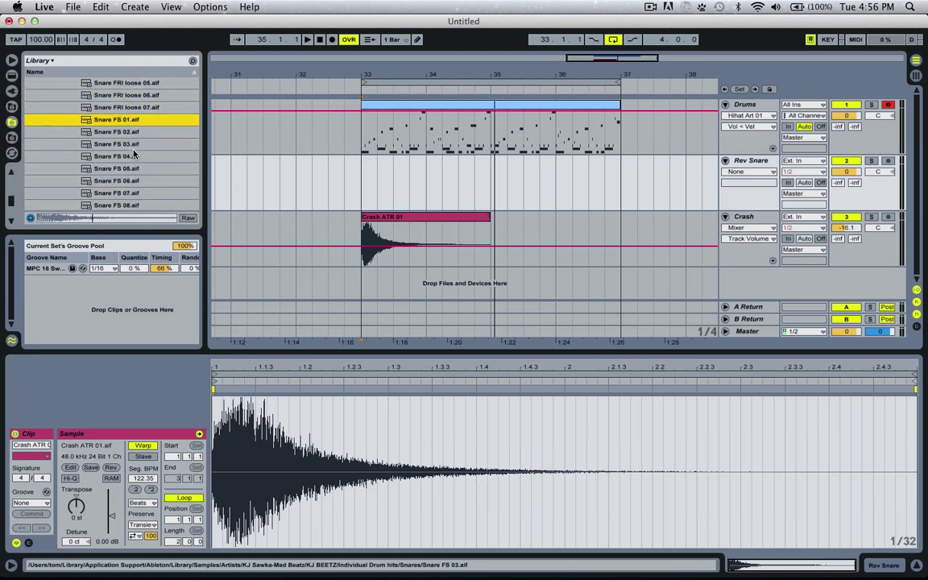
pyautogui.press('Down')
pyautogui.press('Down')
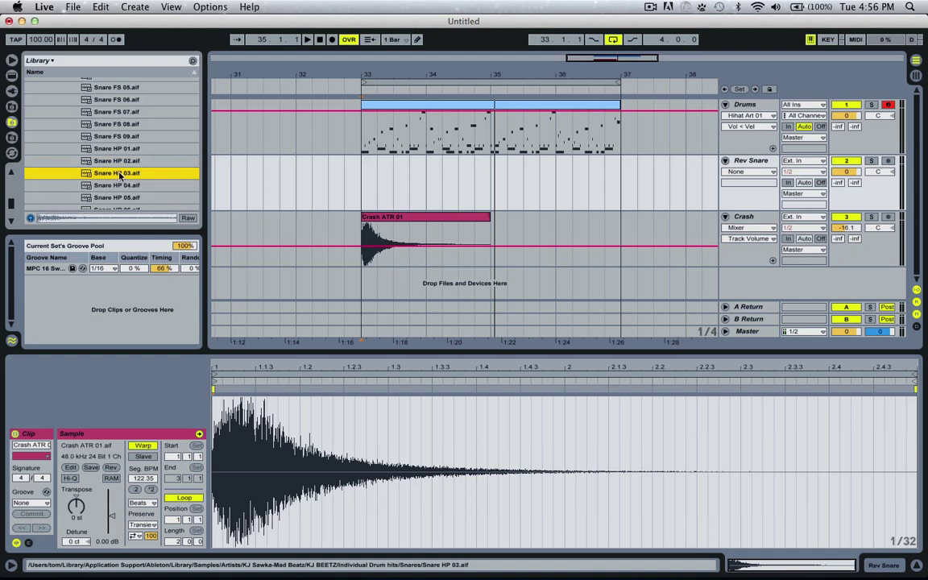
# Step: Play the loop from 33.1.1 with the four bars enlarged in the arrangement
pyautogui.moveTo(611, 58); pyautogui.dragTo(611, 87)
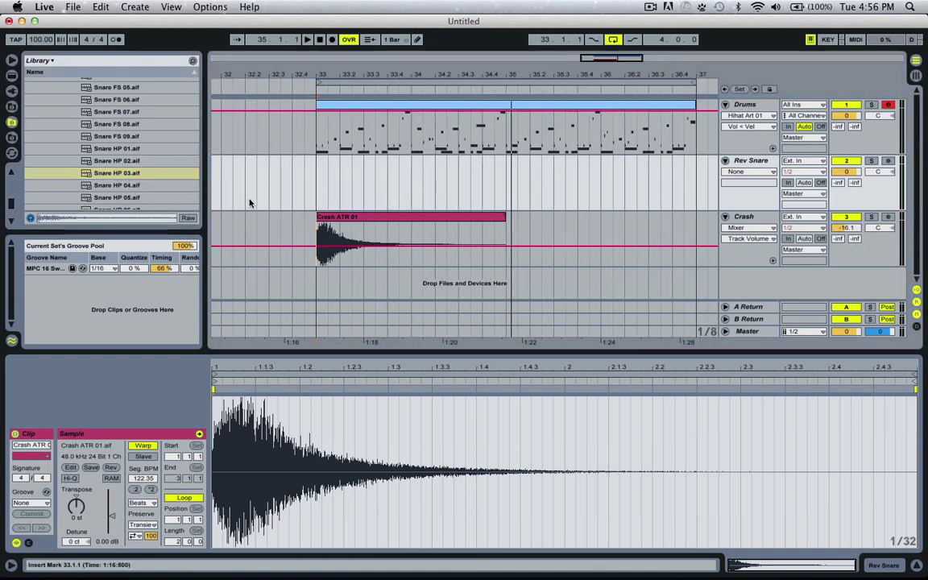
pyautogui.click(340, 179)
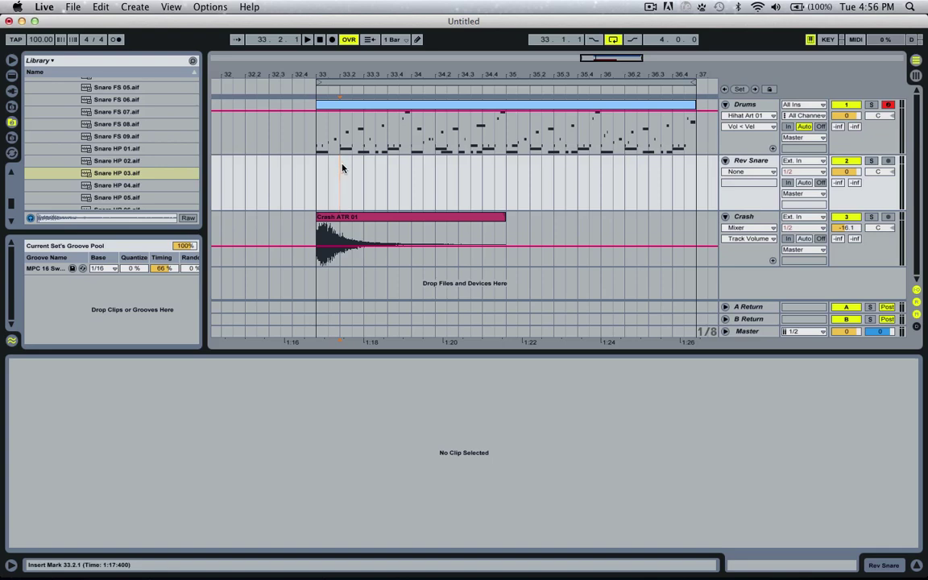
pyautogui.click(321, 185)
pyautogui.press('space')
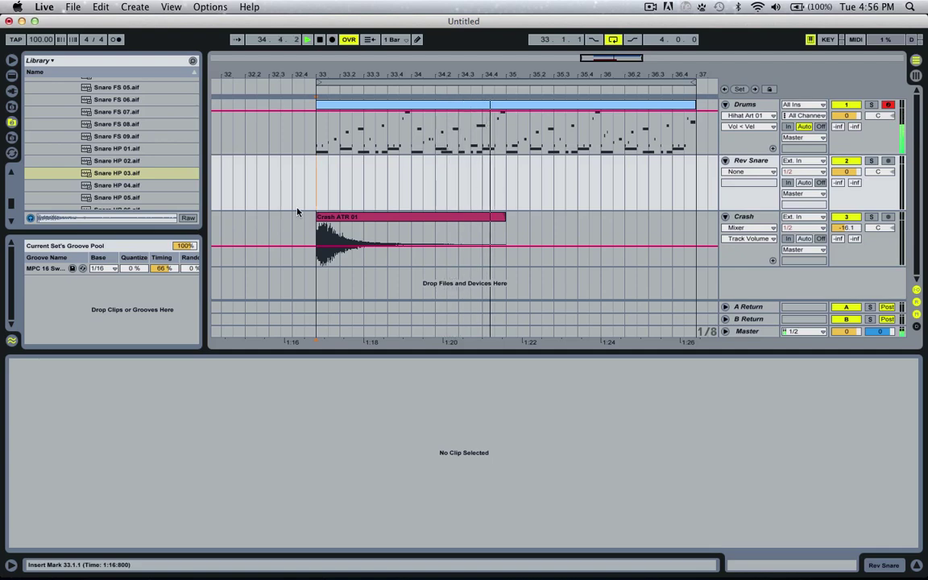
pyautogui.press('space')
# Step: Place Snare HP 03.aif on the Rev Snare track at 33.3.3 and trim the clip's end to 33.4.1
pyautogui.click(129, 175)
pyautogui.moveTo(129, 174); pyautogui.dragTo(375, 186)
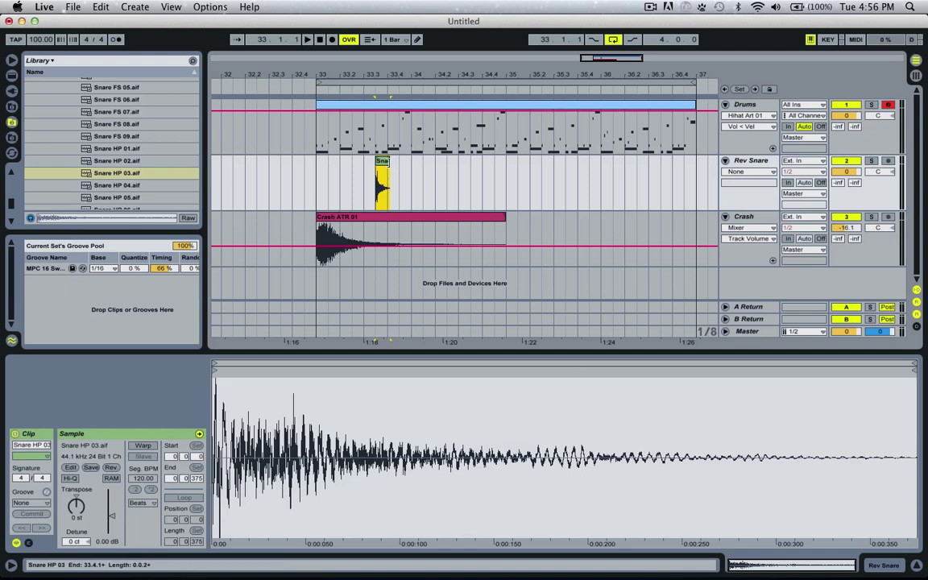
pyautogui.moveTo(388, 162); pyautogui.dragTo(387, 162)
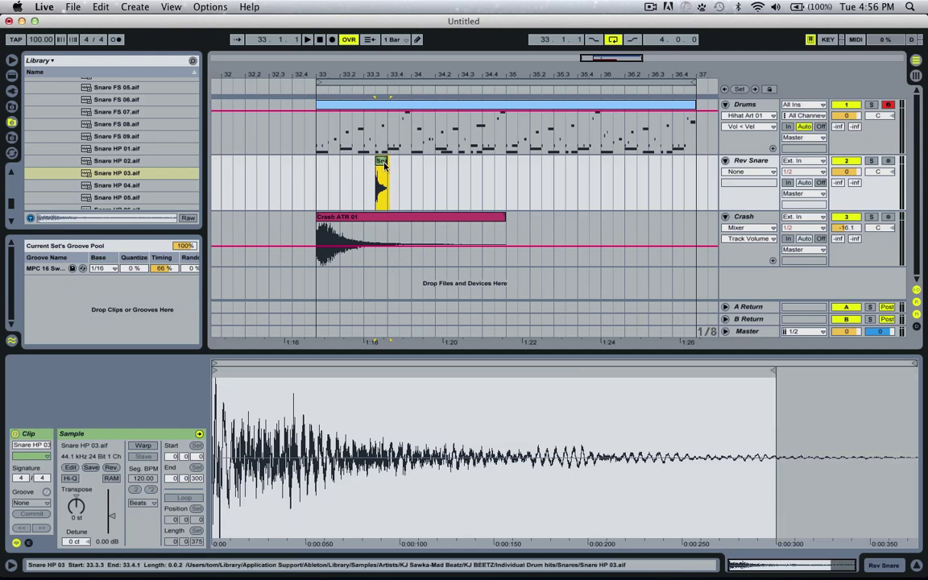
# Step: Try reversing the trimmed Snare HP 03 clip on the Rev Snare track, and undo the change
pyautogui.click(98, 469)
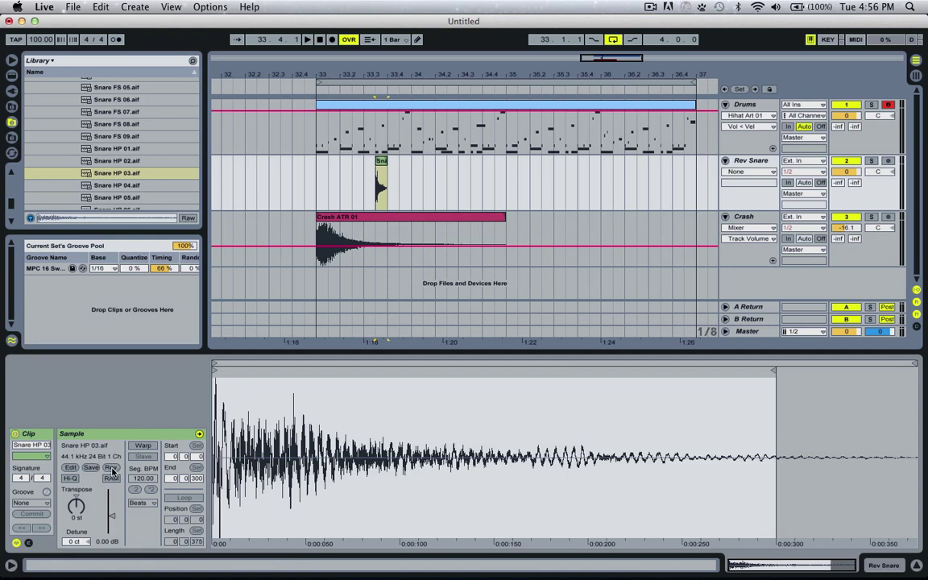
pyautogui.click(111, 472)
pyautogui.click(379, 176)
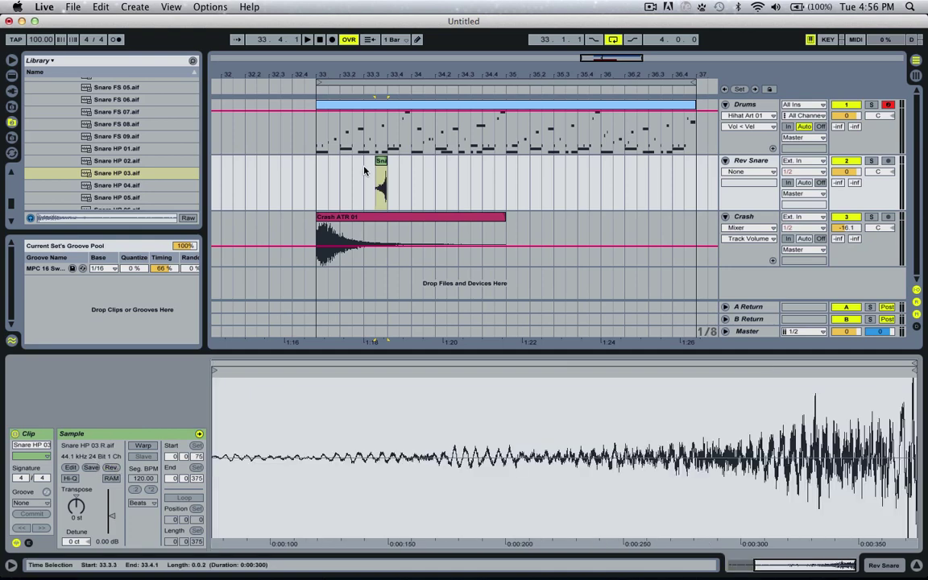
pyautogui.press('super+z')
# Step: Try reversing the Snare HP 03 clip at its full untrimmed length and check it against the drum hits from 33.3.3
pyautogui.click(387, 163)
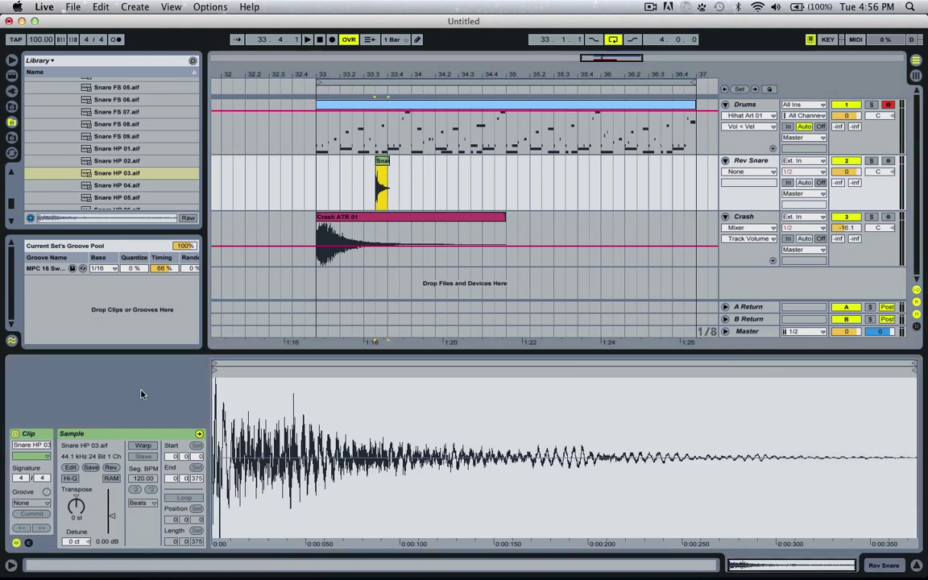
pyautogui.click(112, 472)
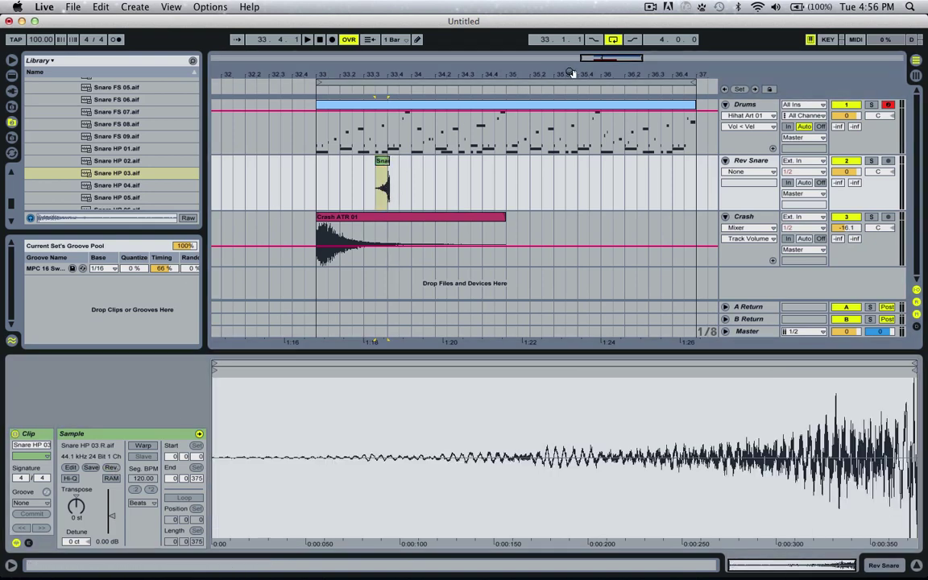
pyautogui.moveTo(606, 59); pyautogui.dragTo(345, 199)
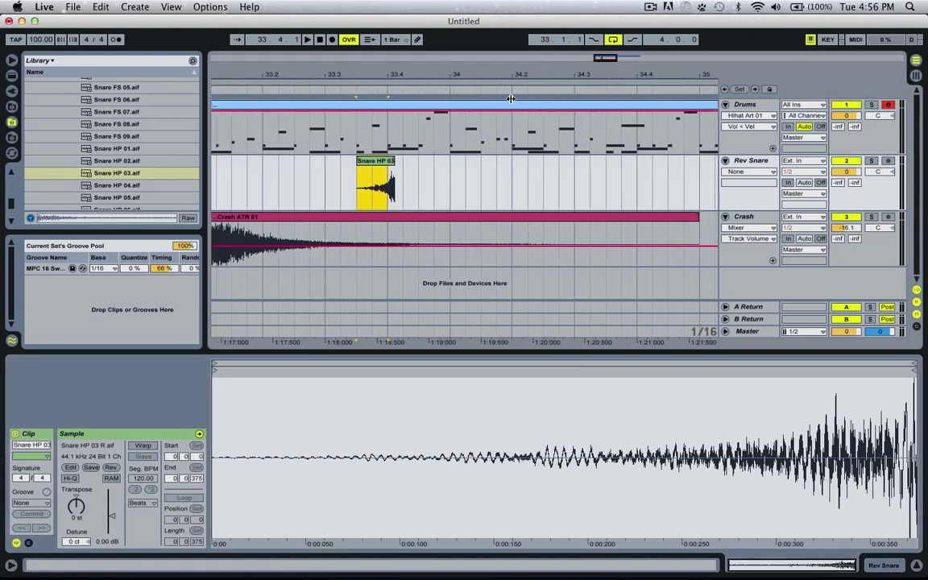
pyautogui.click(360, 192)
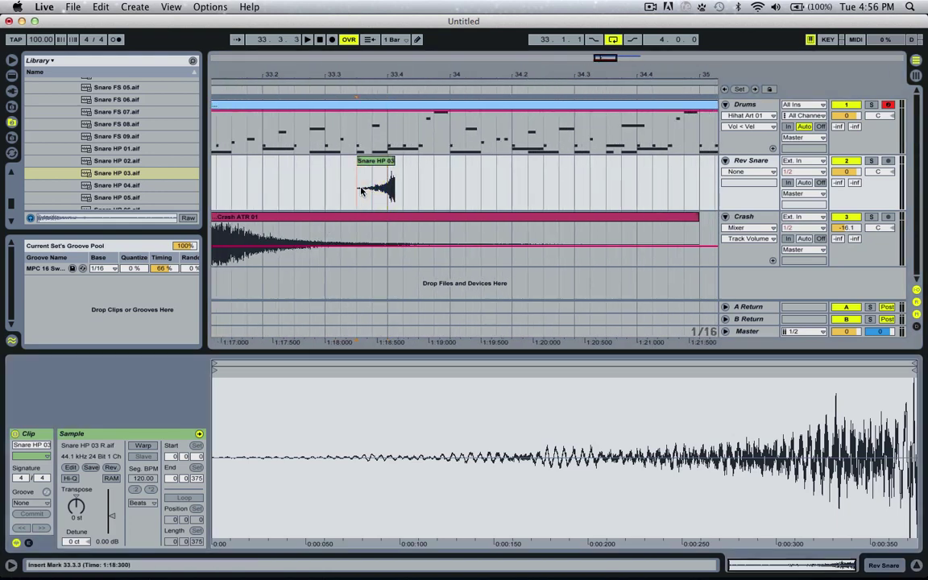
# Step: Restore the Snare HP 03 clip's end at 33.4.1, reverse its sample and play it with the drums
pyautogui.click(390, 147)
pyautogui.click(385, 161)
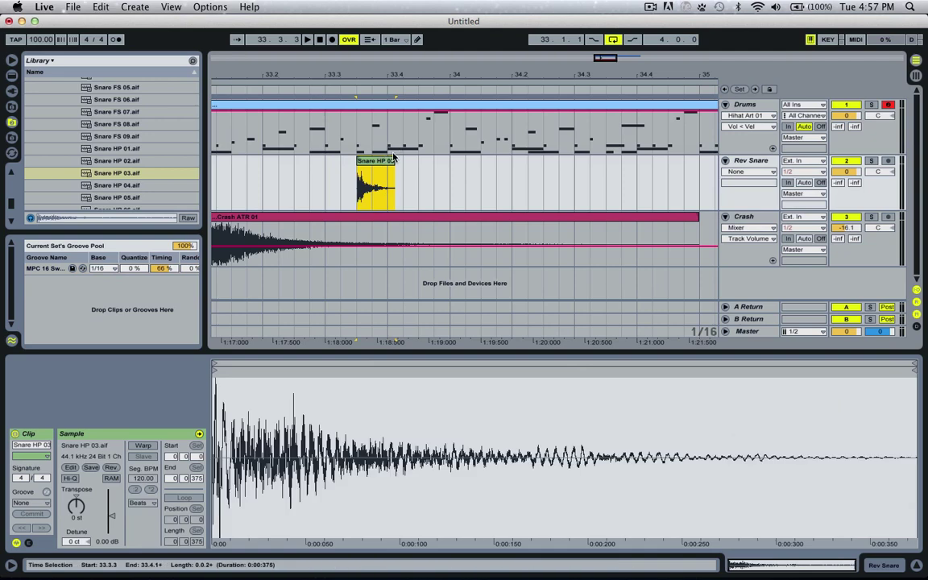
pyautogui.click(111, 467)
pyautogui.press('space')
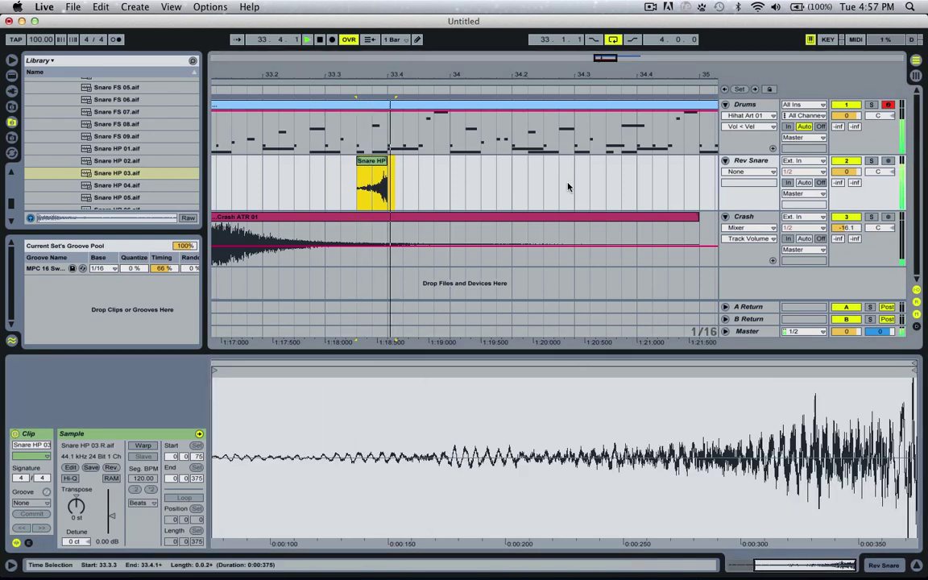
pyautogui.press('space')
pyautogui.press('space')
# Step: Lower the Rev Snare track volume to -11.6 dB and listen to the reversed snare against the drums
pyautogui.press('space')
pyautogui.click(844, 173)
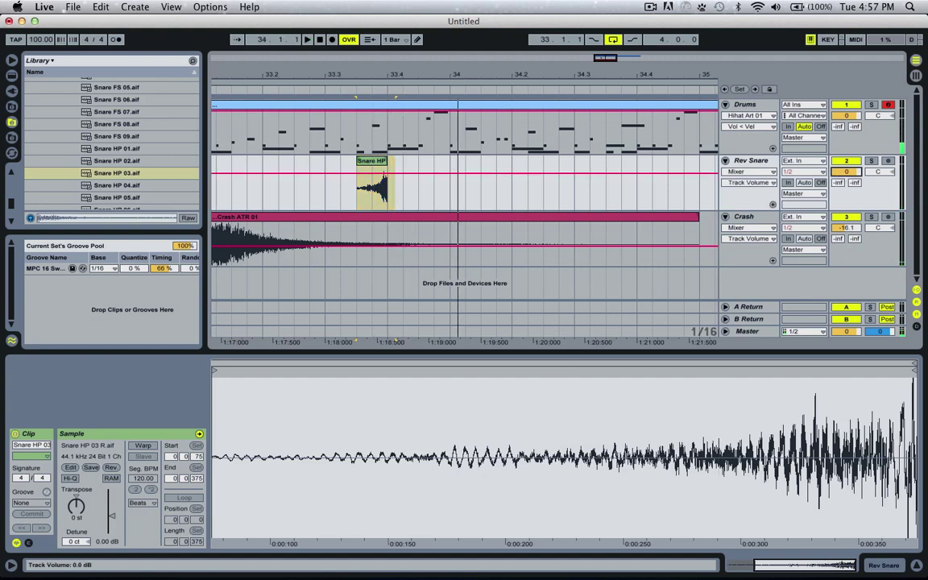
pyautogui.moveTo(846, 171); pyautogui.dragTo(840, 173)
pyautogui.press('space')
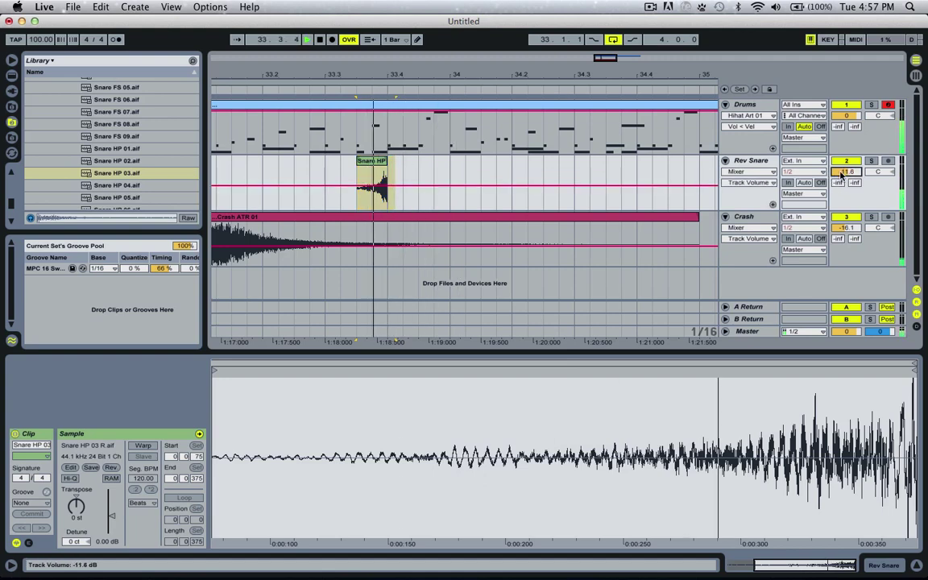
pyautogui.press('space')
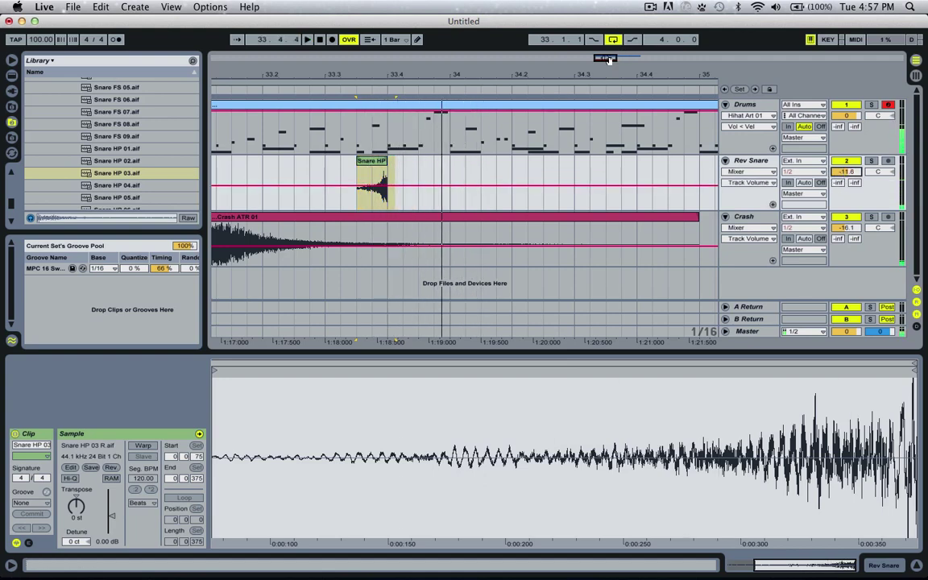
# Step: Duplicate the Rev Snare bar from 33.1.1 to 34.1.1 three times so the reversed snare repeats in all four bars
pyautogui.moveTo(610, 61); pyautogui.dragTo(616, 62)
pyautogui.press('space')
pyautogui.press('space')
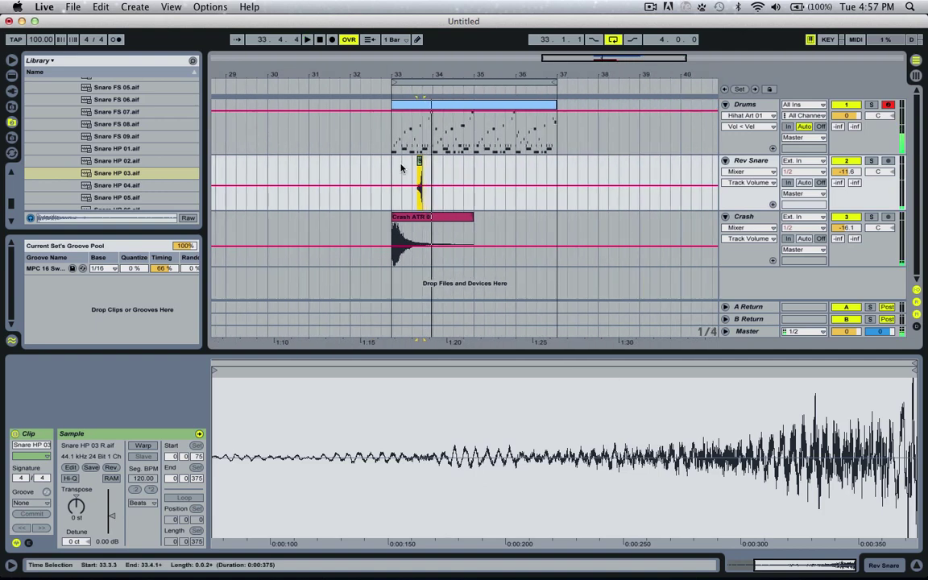
pyautogui.moveTo(401, 167); pyautogui.dragTo(436, 174)
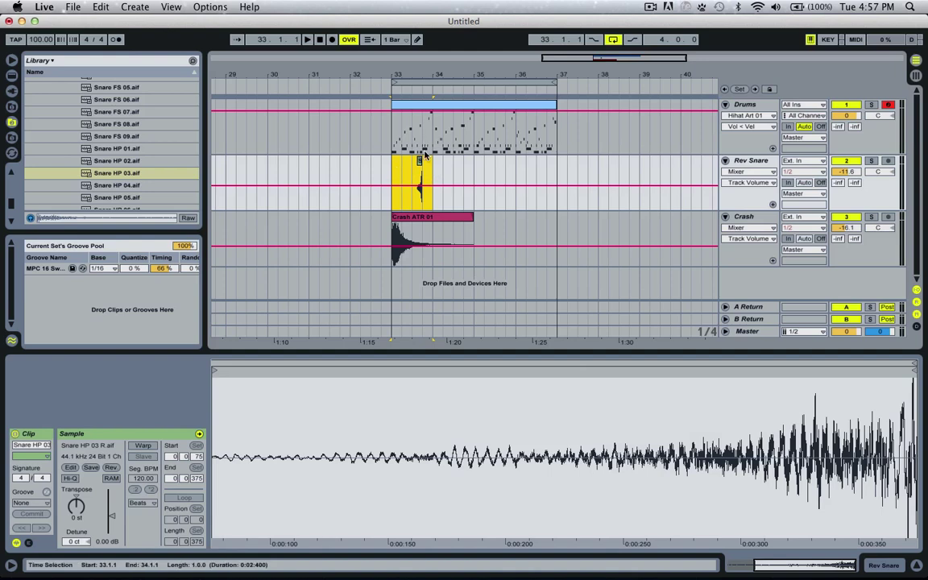
pyautogui.press('super+d')
pyautogui.press('super+d')
pyautogui.press('super+d')
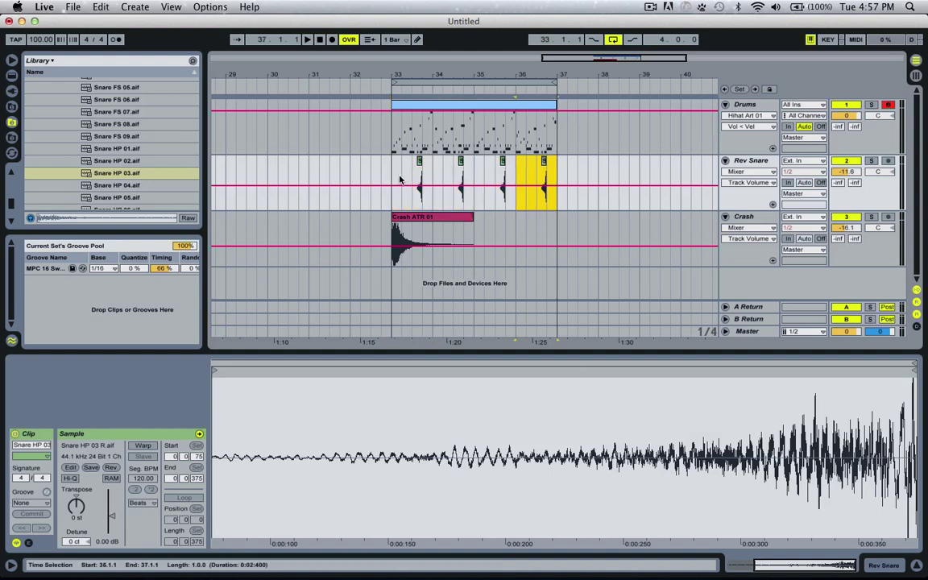
# Step: Play the loop from 33.1.1 and set the Rev Snare track volume to -20.9 dB
pyautogui.click(393, 181)
pyautogui.press('space')
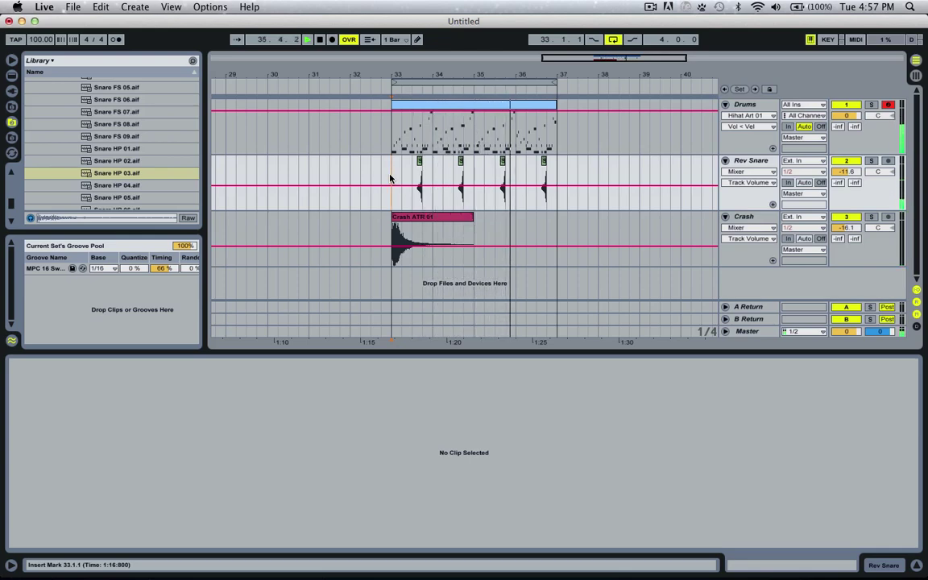
pyautogui.press('space')
pyautogui.moveTo(850, 174); pyautogui.dragTo(850, 197)
pyautogui.press('space')
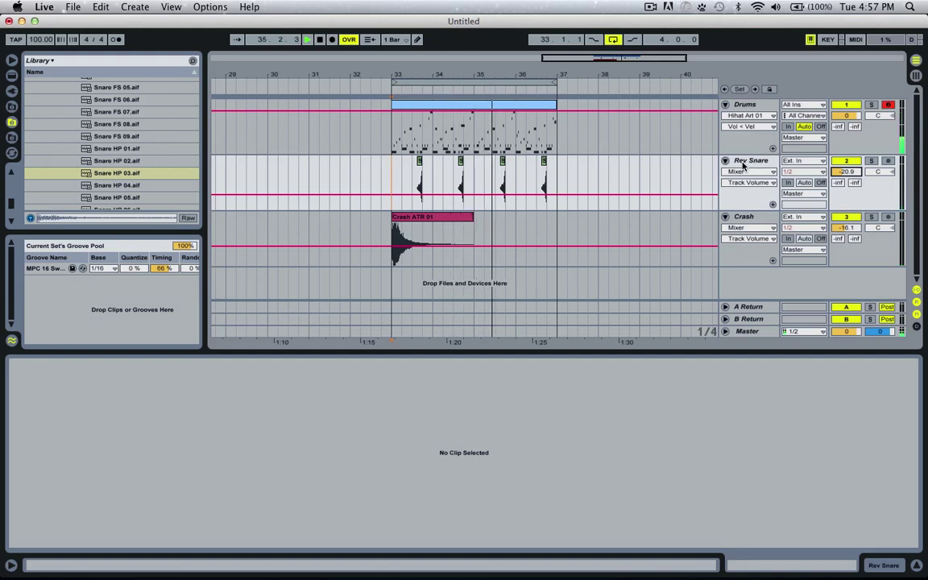
# Step: Stop playback, insert a MIDI track below the Crash track, name it Toms and unfold it
pyautogui.click(740, 217)
pyautogui.press('space')
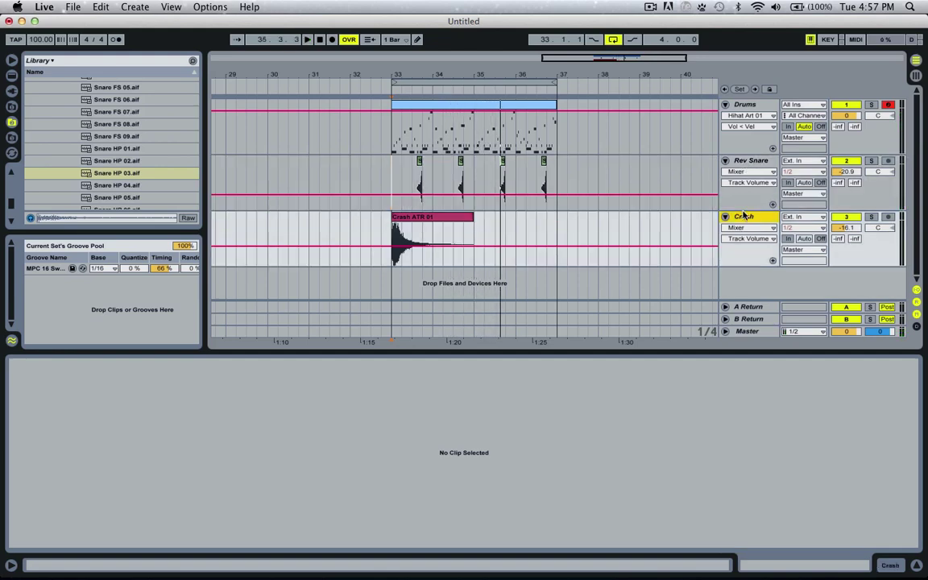
pyautogui.press('super+shift+t')
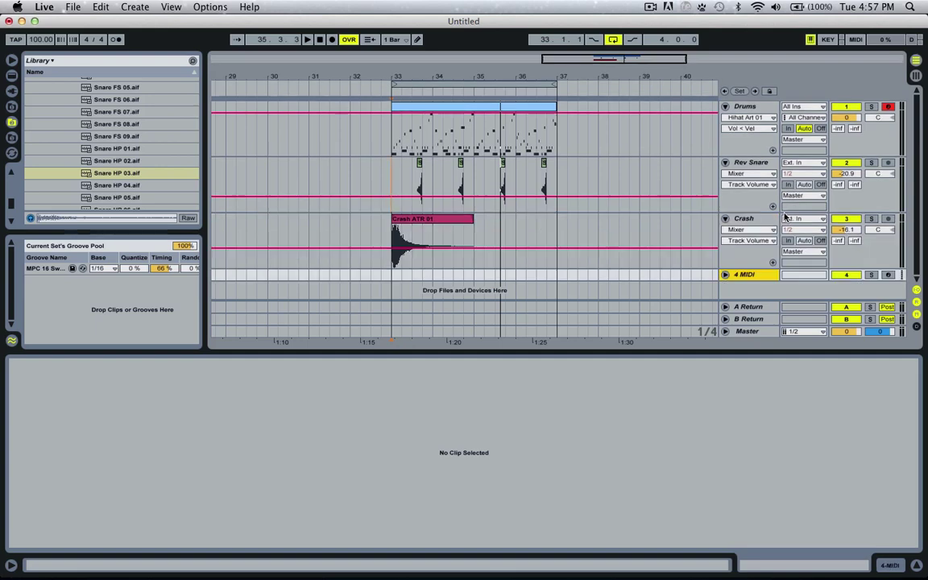
pyautogui.press('super+r')
pyautogui.write('Toms')
pyautogui.press('Return')
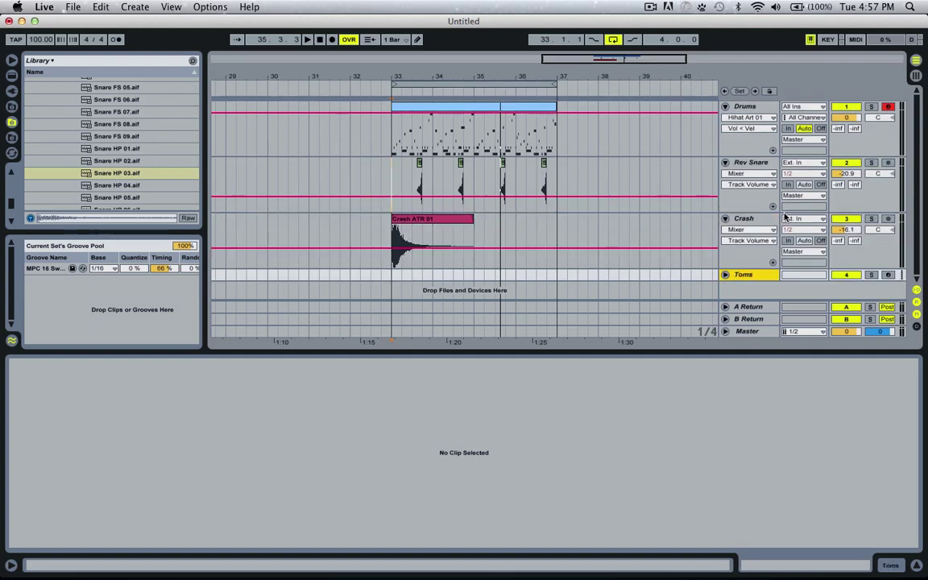
pyautogui.click(725, 275)
pyautogui.moveTo(526, 269)
pyautogui.mouseDown()
pyautogui.moveTo(558, 259)
pyautogui.moveTo(532, 260)
pyautogui.mouseUp()
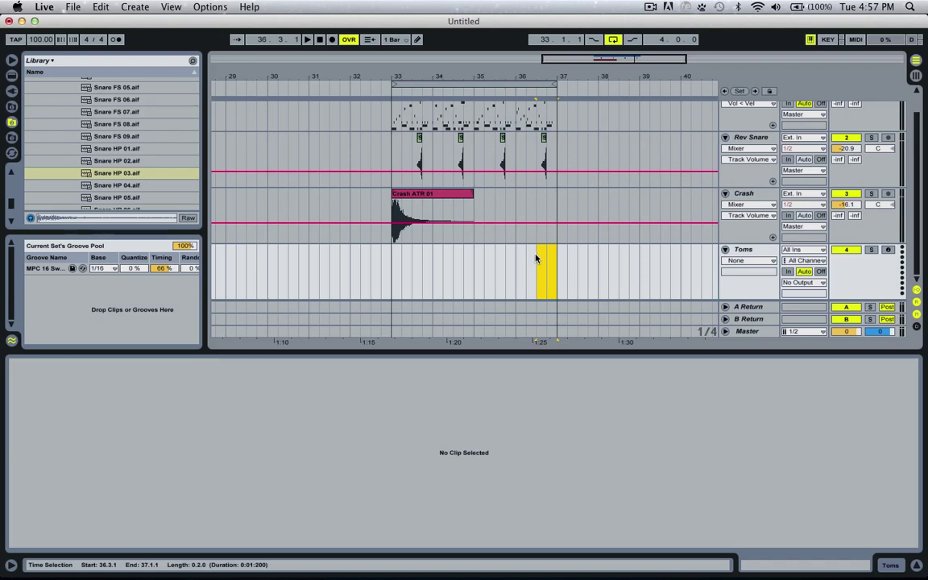
pyautogui.click(403, 264)
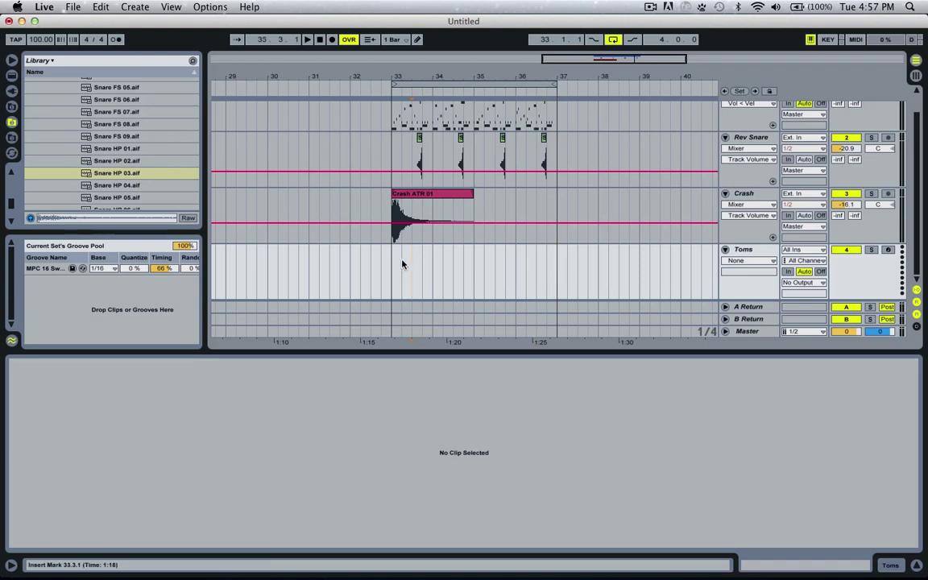
pyautogui.click(733, 252)
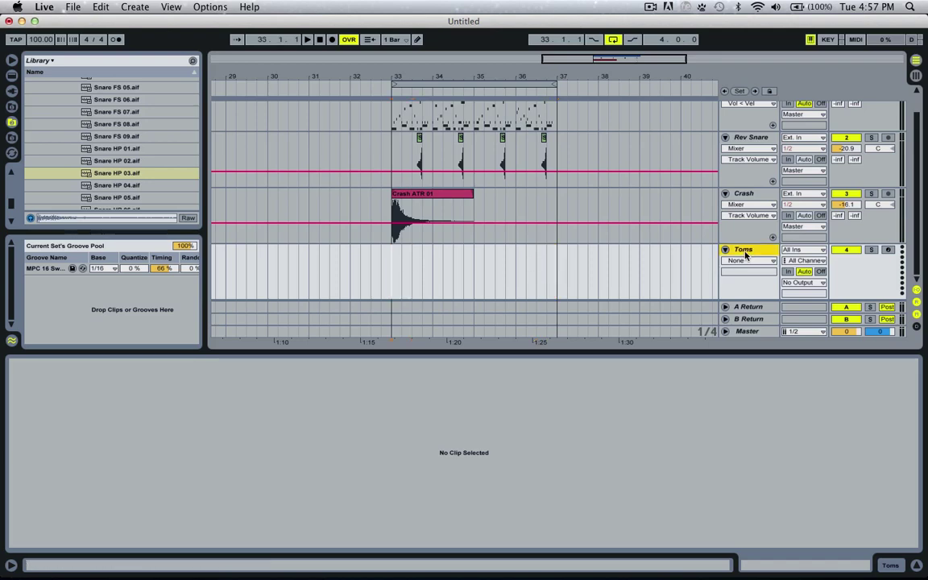
pyautogui.click(133, 6)
pyautogui.click(129, 7)
# Step: Find the Impulse instrument among the Live Devices and load it onto the Toms track
pyautogui.click(43, 152)
pyautogui.scroll(5, 43, 152)
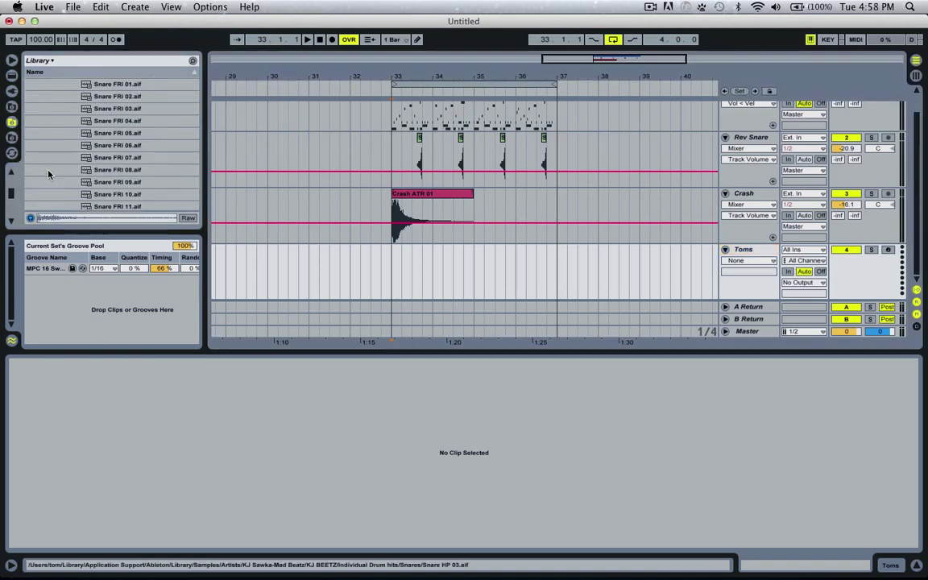
pyautogui.scroll(3, 49, 173)
pyautogui.click(12, 76)
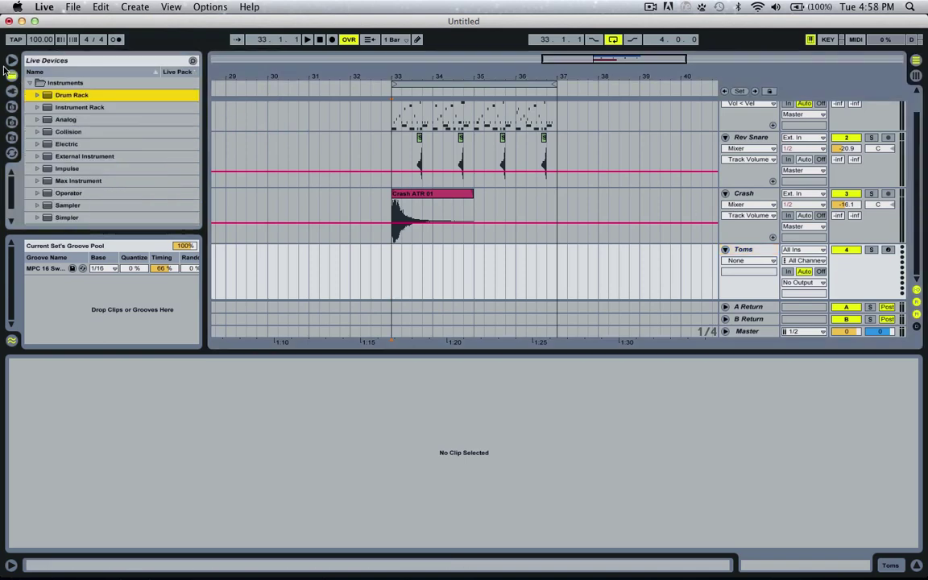
pyautogui.doubleClick(69, 169)
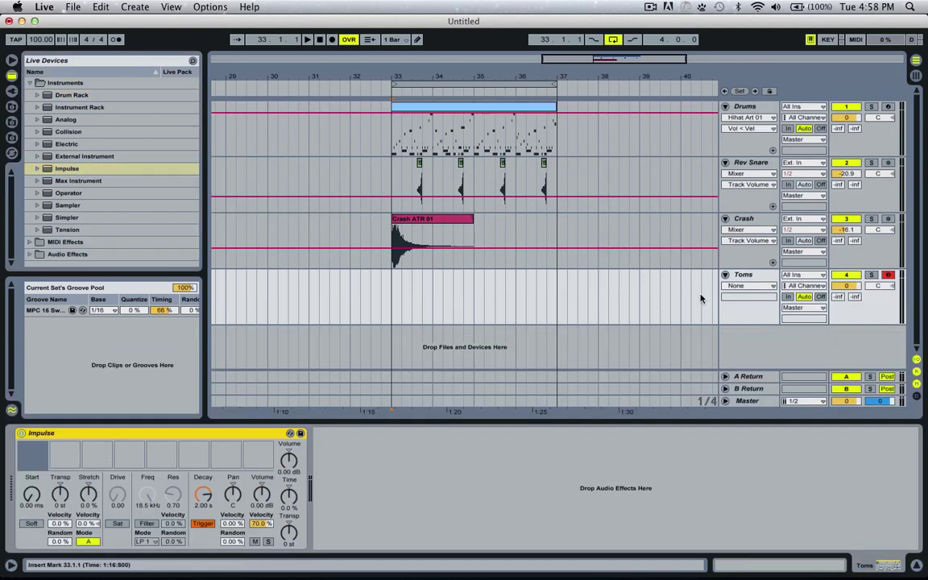
# Step: Open the Toms folder of the drum hit samples and audition Floor tom softjingle 01 and the Tom ATR series
pyautogui.click(12, 121)
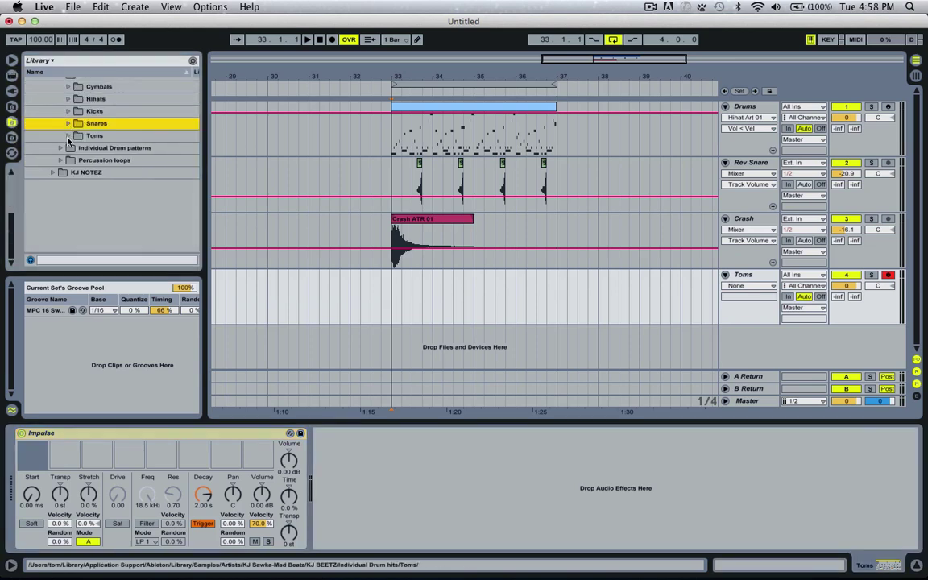
pyautogui.click(68, 139)
pyautogui.scroll(-5, 120, 146)
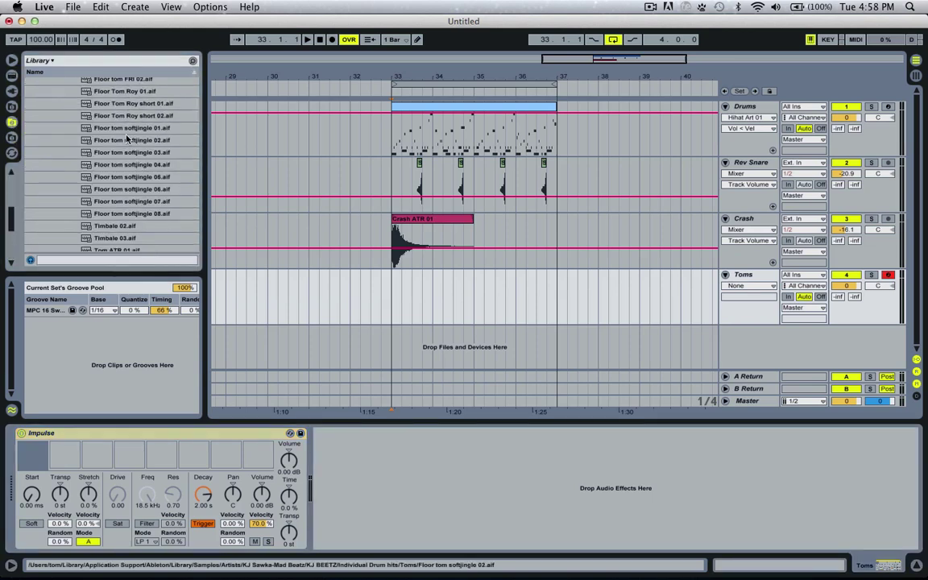
pyautogui.click(123, 129)
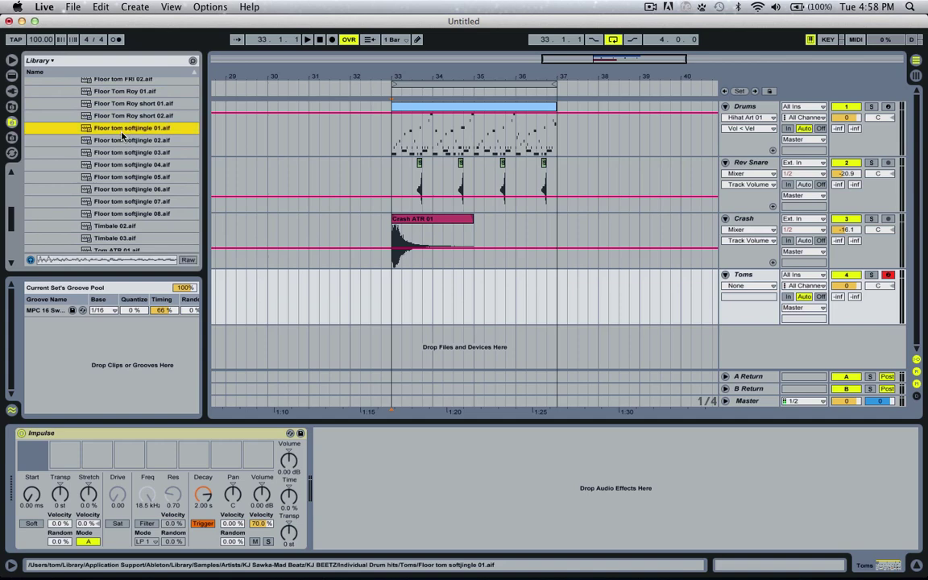
pyautogui.scroll(-4, 122, 137)
pyautogui.click(152, 181)
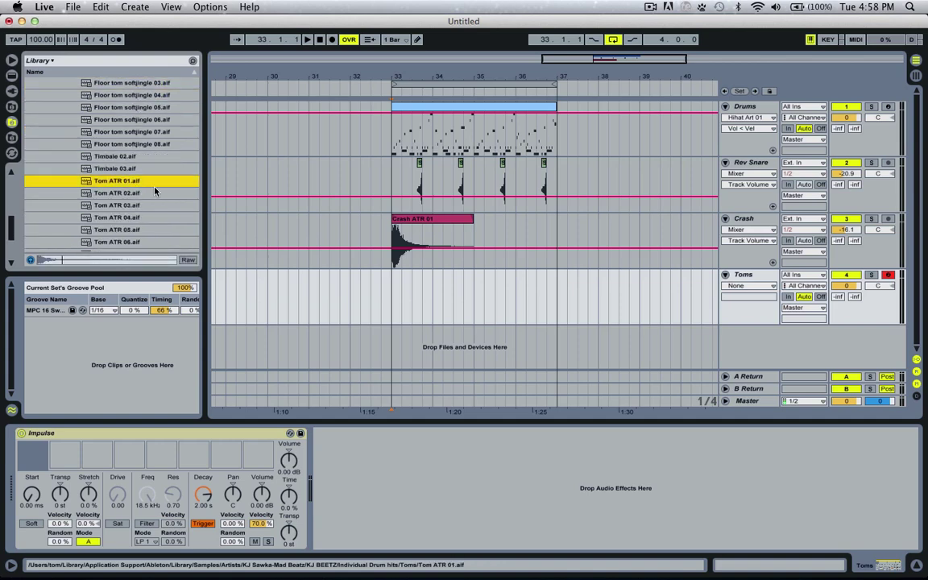
pyautogui.press('Down')
pyautogui.press('Down')
pyautogui.press('Down')
pyautogui.press('Down')
pyautogui.press('Down')
pyautogui.press('Down')
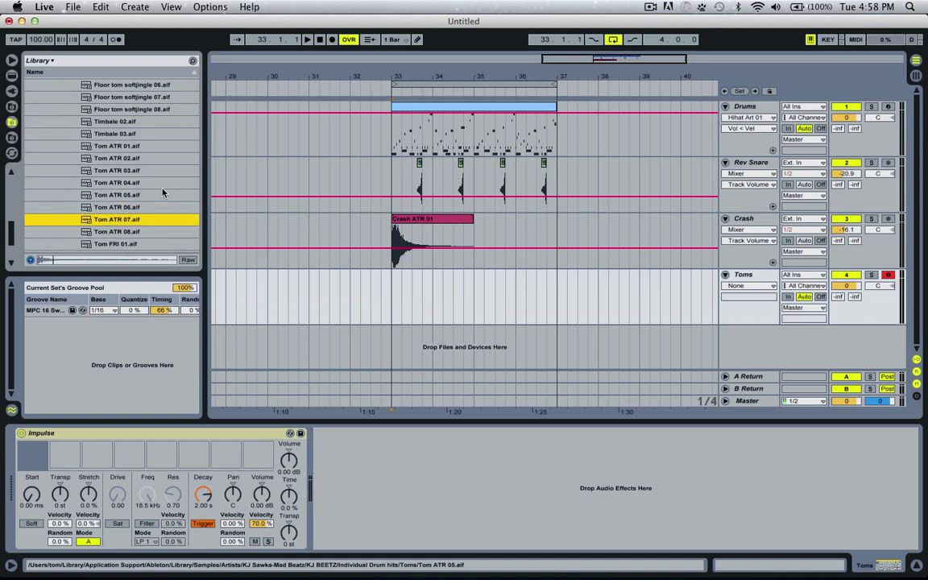
pyautogui.press('Down')
# Step: Fill Impulse's eight sample slots in order with Tom ATR 01.aif through Tom ATR 08.aif
pyautogui.click(127, 139)
pyautogui.moveTo(125, 147); pyautogui.dragTo(66, 458)
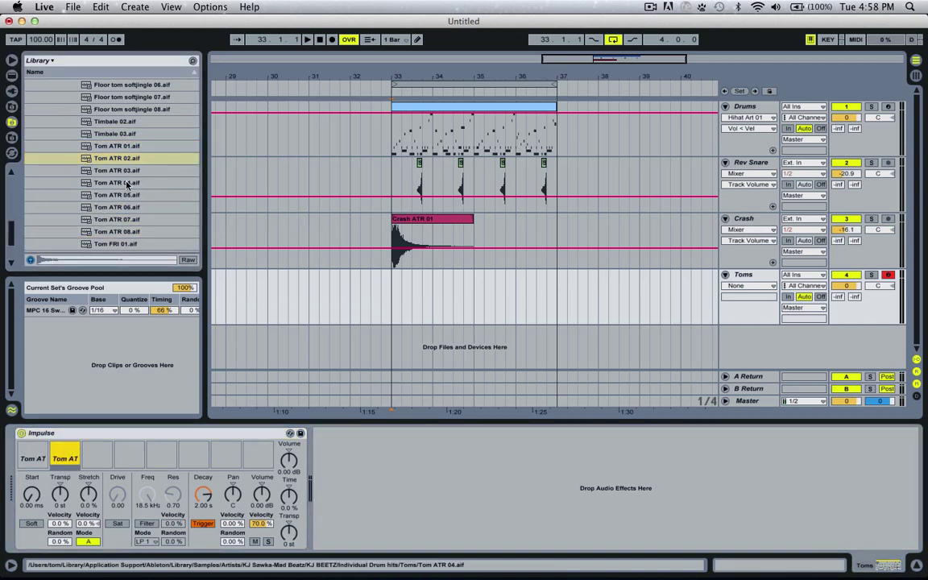
pyautogui.moveTo(131, 173); pyautogui.dragTo(104, 464)
pyautogui.moveTo(121, 182); pyautogui.dragTo(129, 458)
pyautogui.moveTo(129, 201); pyautogui.dragTo(161, 458)
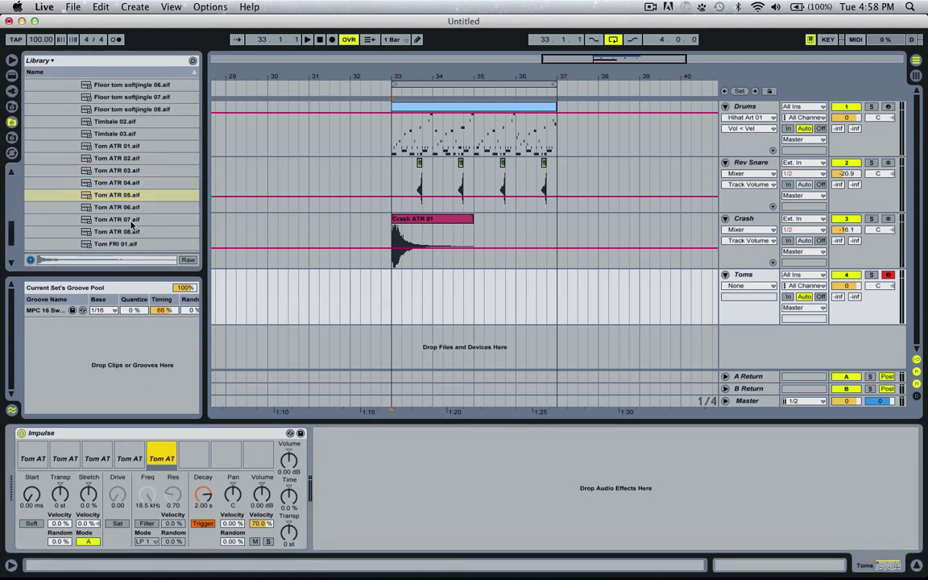
pyautogui.moveTo(120, 207); pyautogui.dragTo(177, 345)
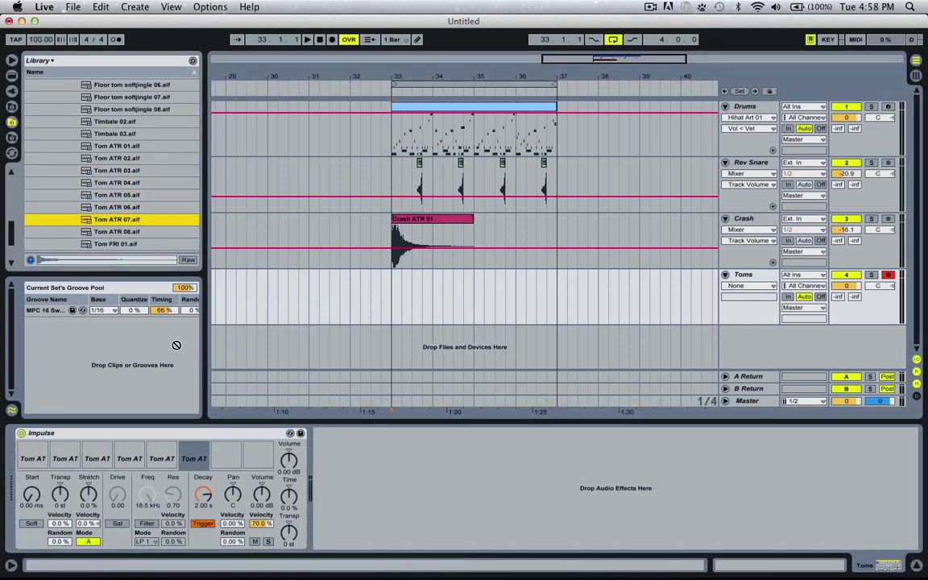
pyautogui.moveTo(218, 456); pyautogui.dragTo(226, 458)
pyautogui.click(120, 231)
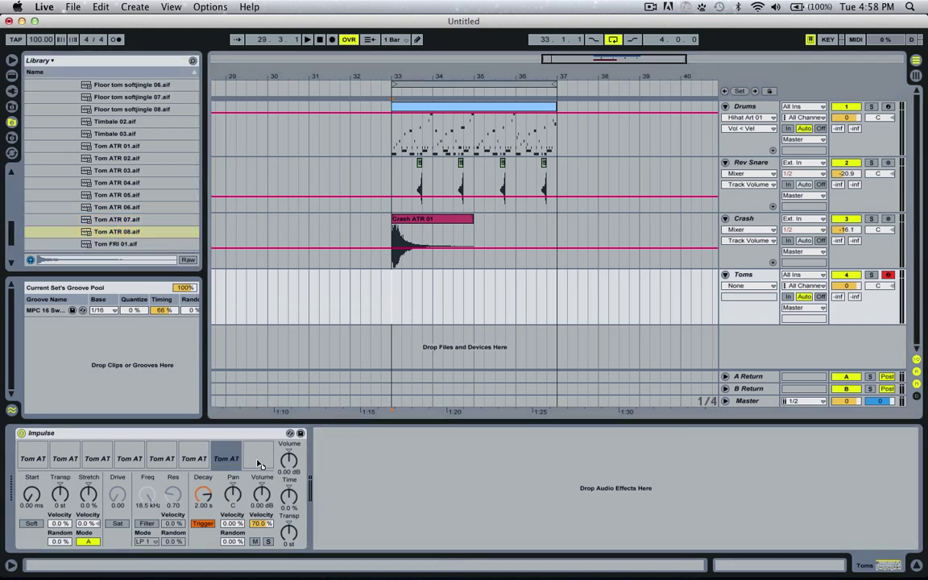
# Step: Insert an empty half-bar MIDI clip on the Toms track from 36.3.1 to 37.1.1 and open its note editor
pyautogui.click(554, 294)
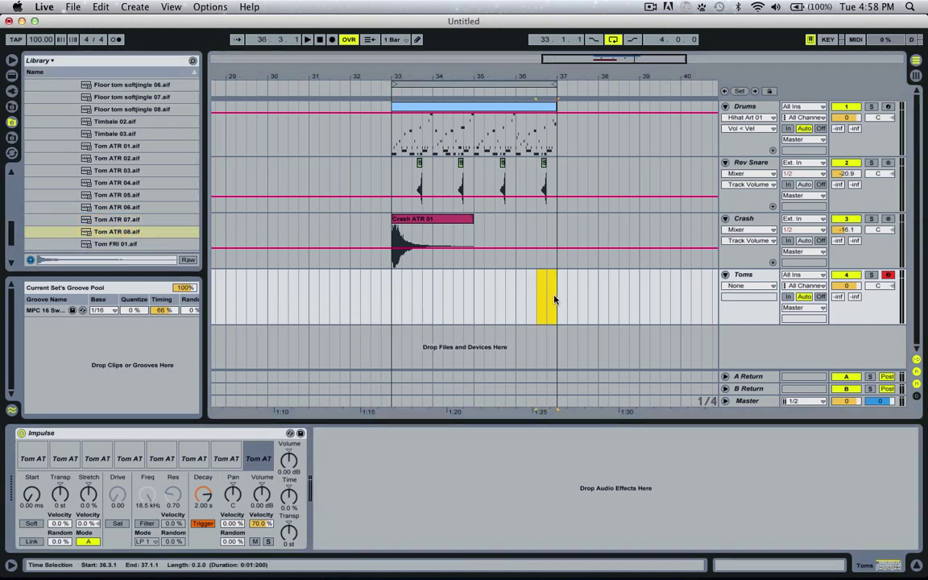
pyautogui.click(134, 7)
pyautogui.click(151, 95)
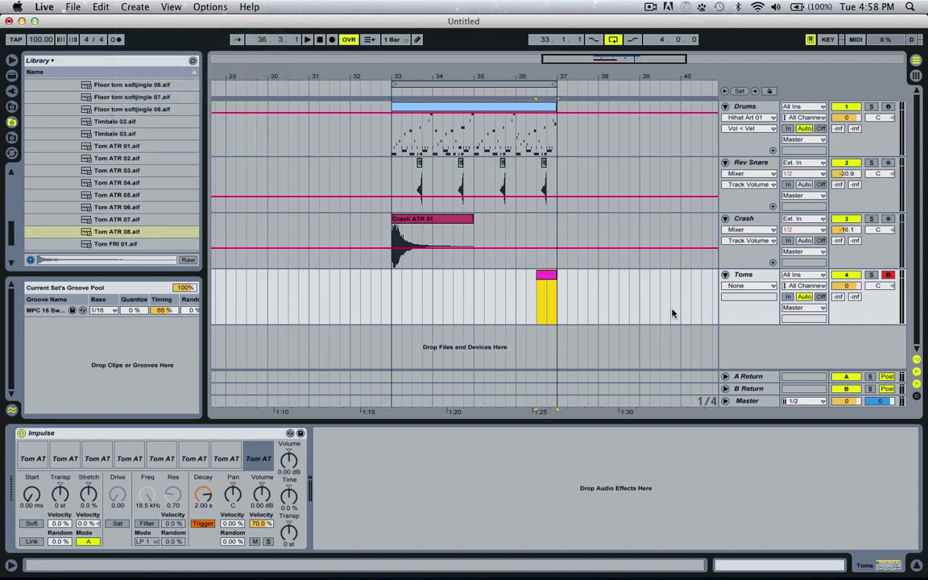
pyautogui.doubleClick(545, 276)
pyautogui.click(564, 476)
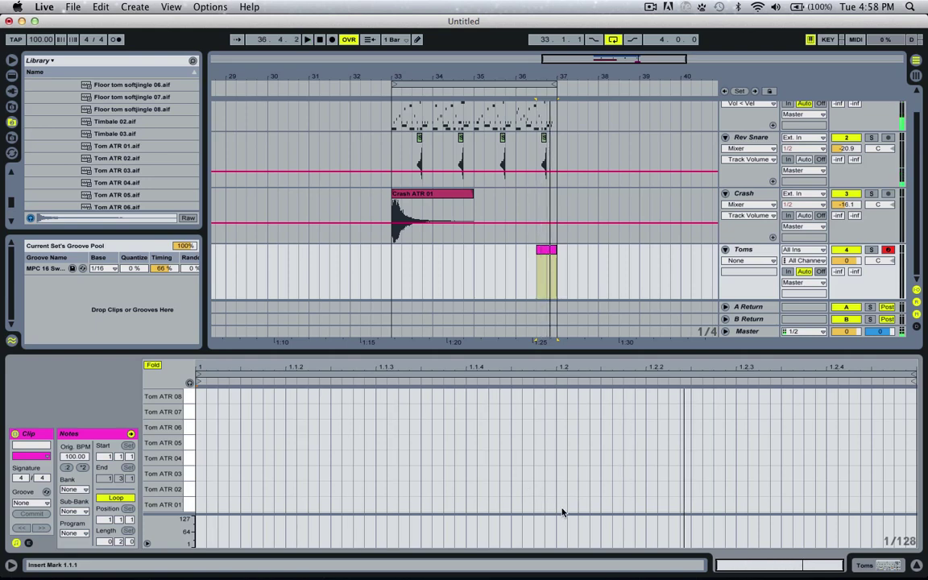
# Step: Set the note grid to 1/16, add a Tom ATR 01 note at 1.2 and set its velocity to 76
pyautogui.press('super+2')
pyautogui.press('super+2')
pyautogui.press('super+2')
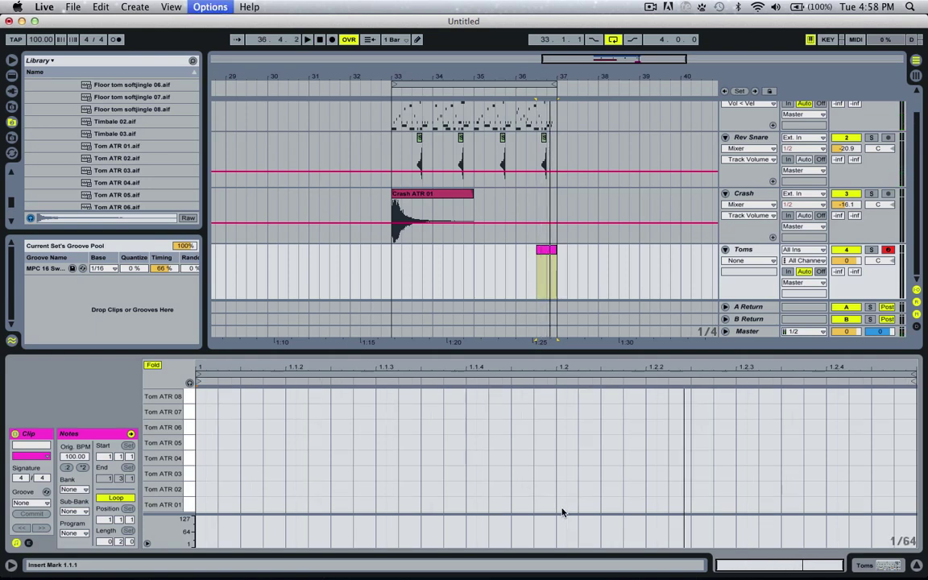
pyautogui.doubleClick(566, 507)
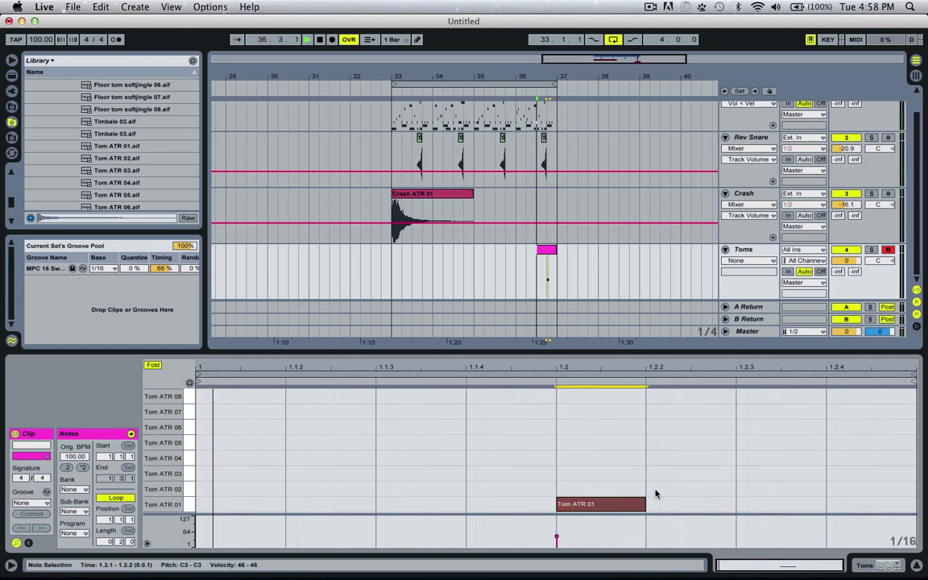
pyautogui.press('space')
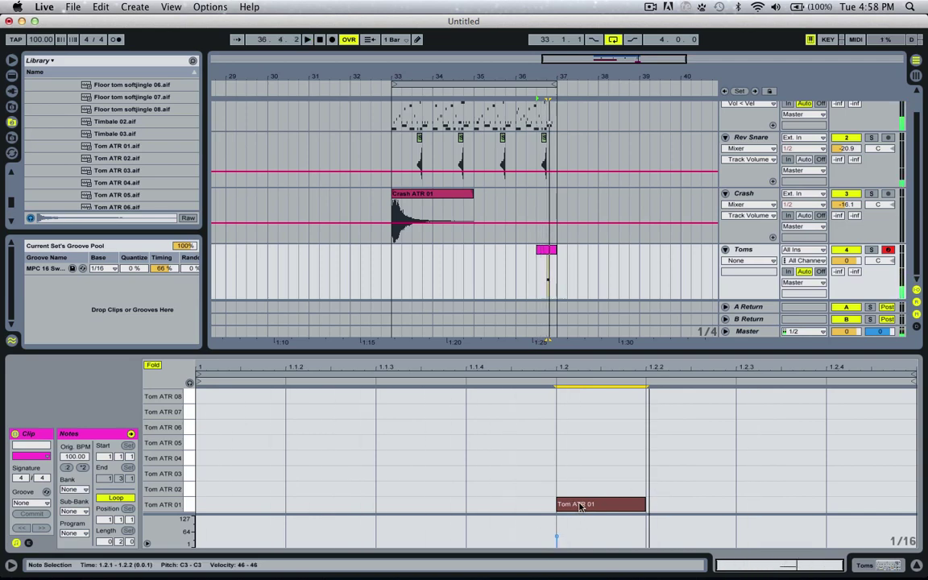
pyautogui.moveTo(555, 535); pyautogui.dragTo(556, 525)
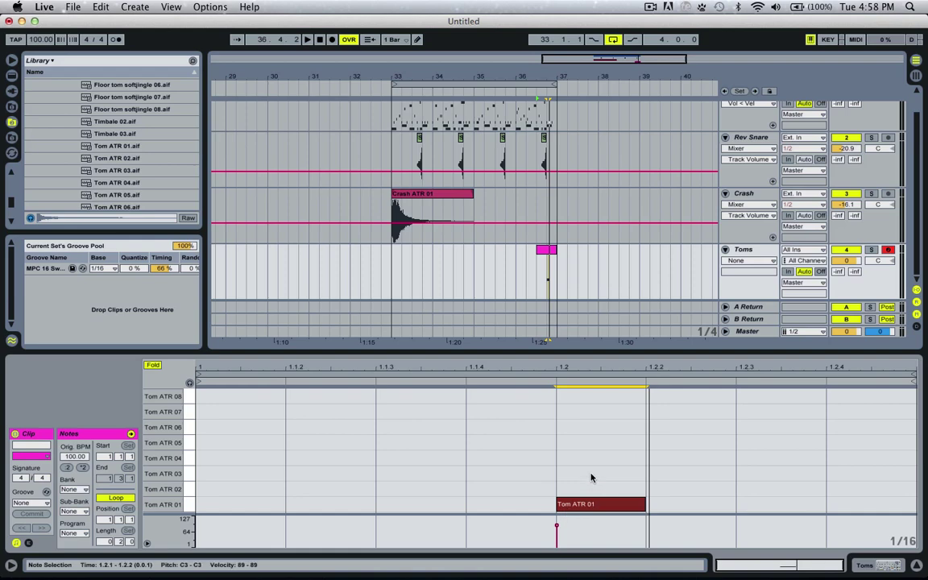
pyautogui.moveTo(556, 532); pyautogui.dragTo(556, 535)
pyautogui.press('space')
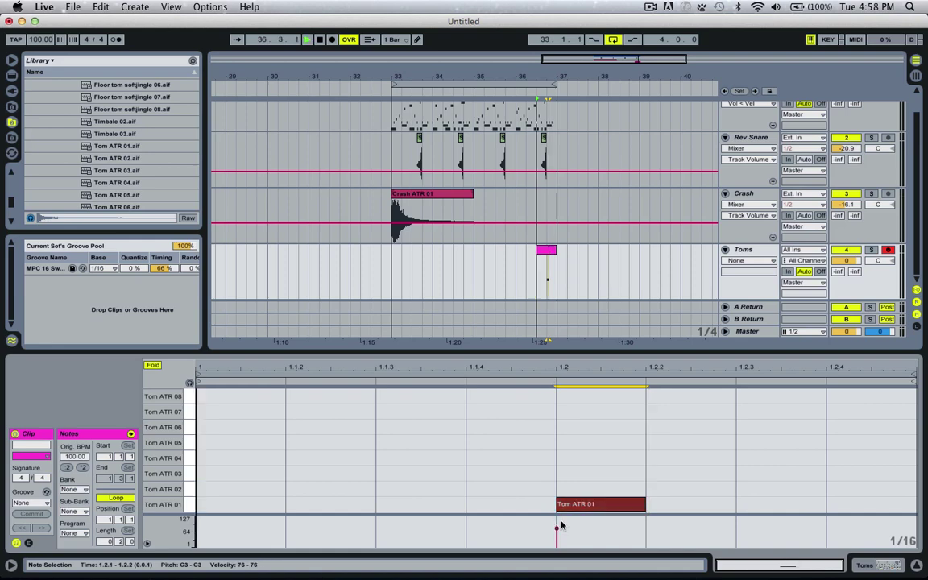
# Step: Add rising sixteenth notes for Tom ATR 02 at 1.2.2, Tom ATR 03 at 1.2.3 and Tom ATR 04 at 1.2.4
pyautogui.doubleClick(704, 493)
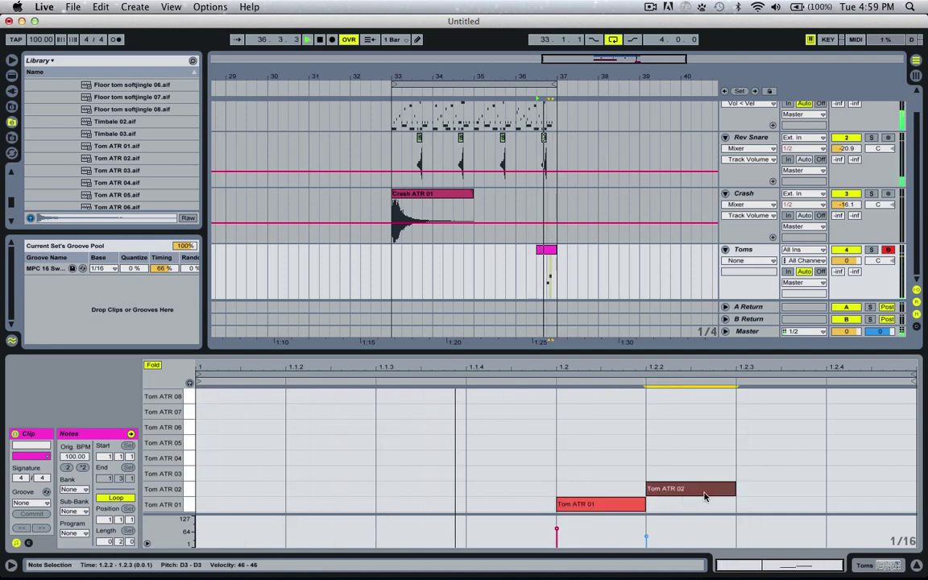
pyautogui.doubleClick(762, 474)
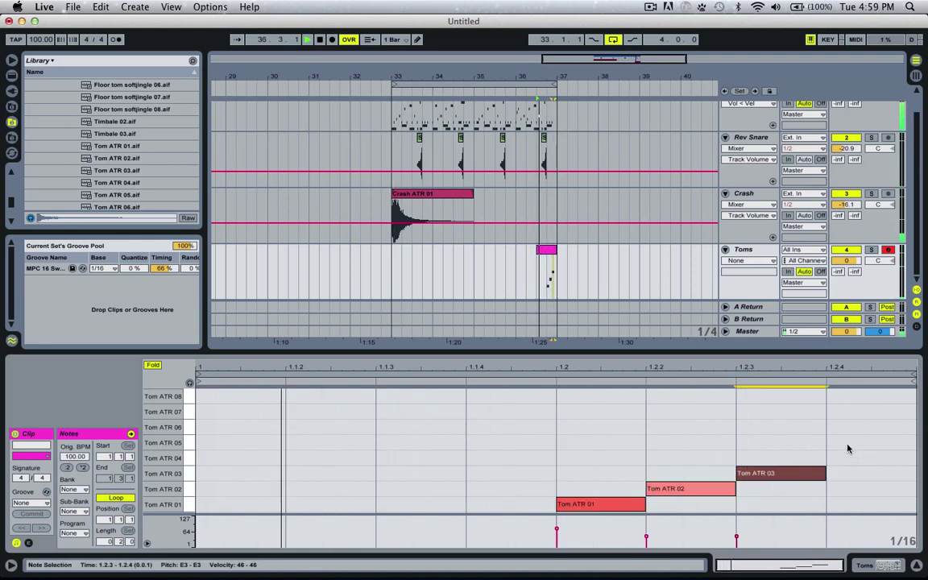
pyautogui.doubleClick(846, 459)
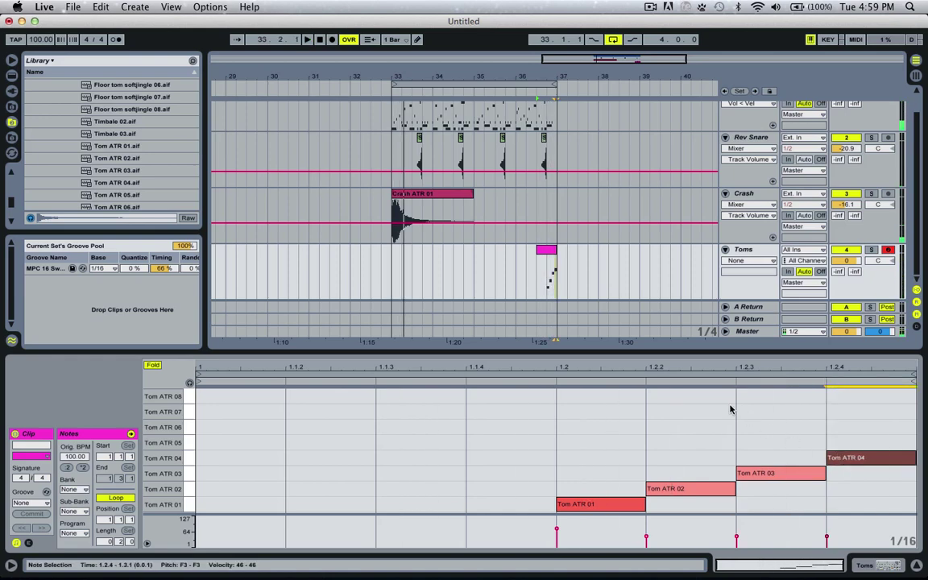
# Step: Apply the MPC 16 Swing groove from the Groove Pool to the Toms clip and play it back
pyautogui.click(553, 251)
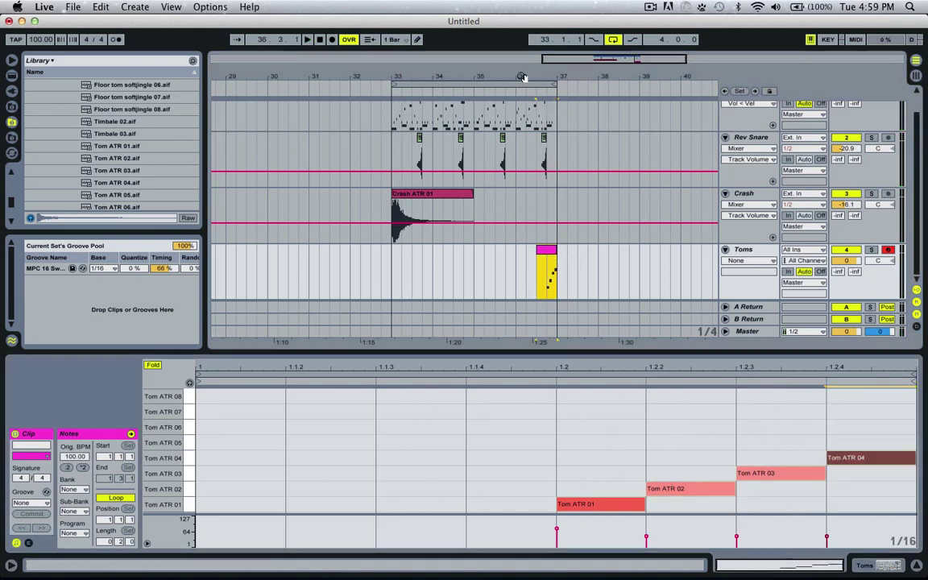
pyautogui.scroll(2, 526, 138)
pyautogui.click(528, 113)
pyautogui.scroll(-2, 548, 256)
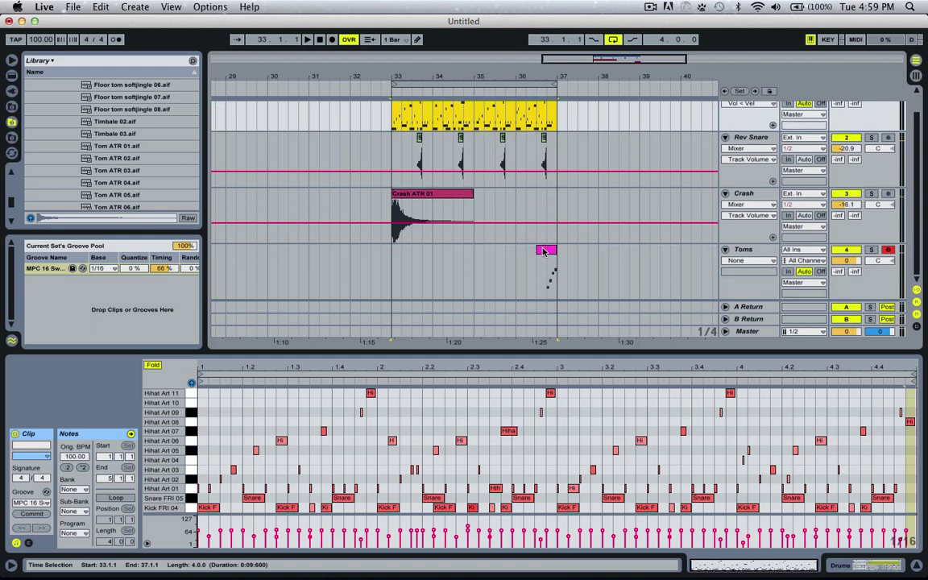
pyautogui.click(552, 269)
pyautogui.scroll(2, 547, 103)
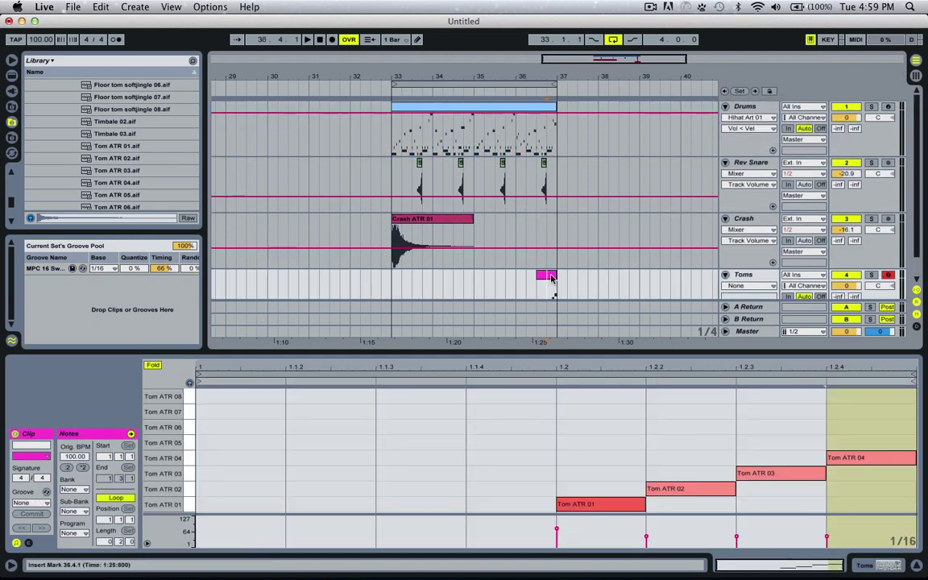
pyautogui.scroll(-2, 407, 293)
pyautogui.click(35, 271)
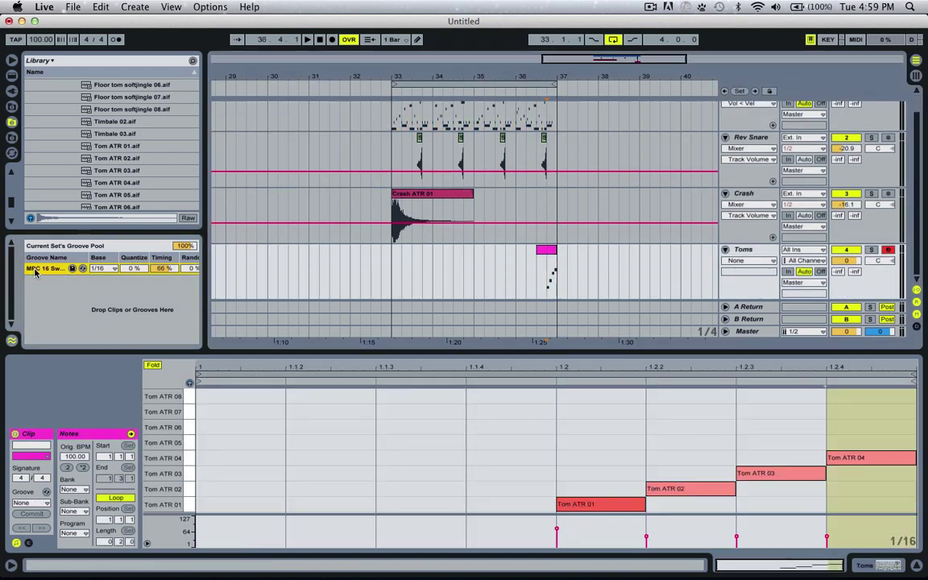
pyautogui.click(540, 252)
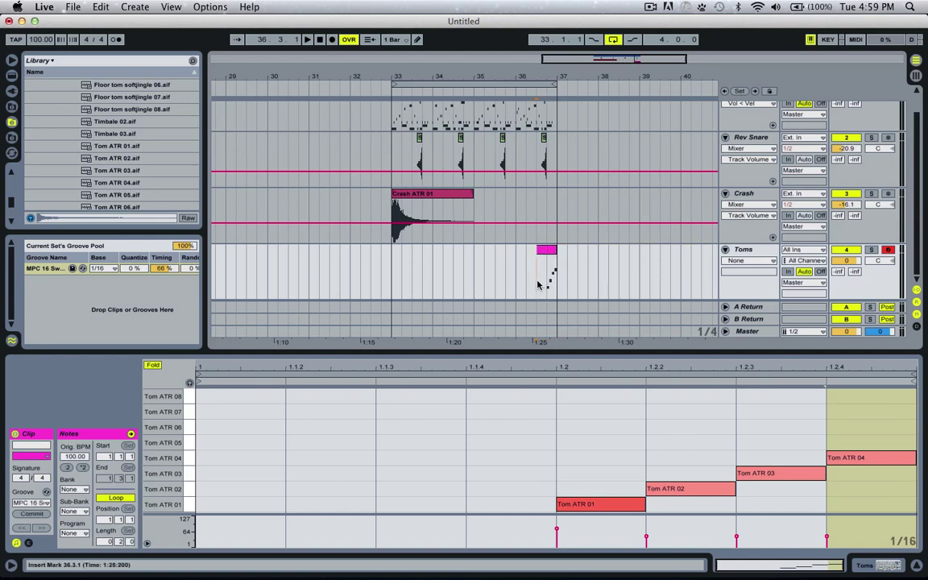
pyautogui.click(682, 433)
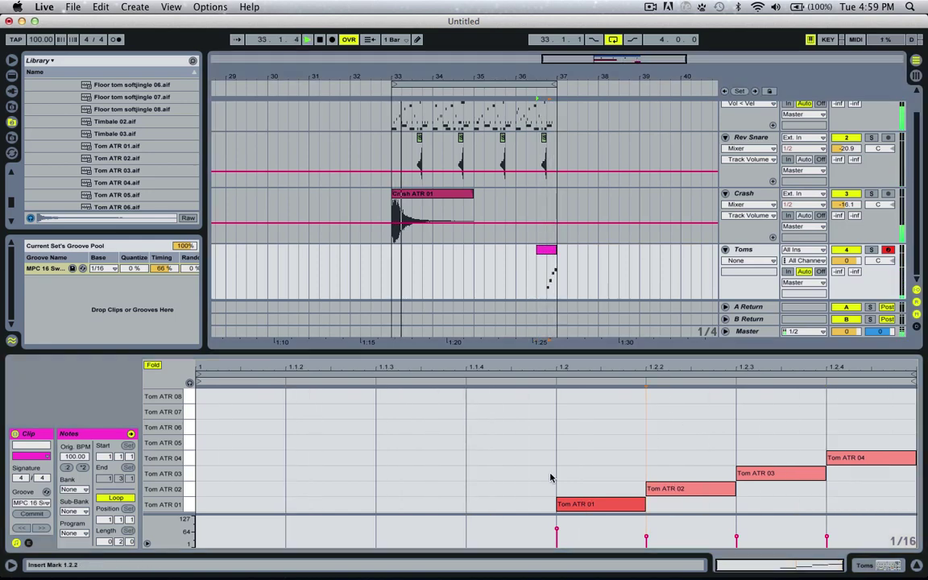
# Step: Set the grid to 1/32, shorten the Tom ATR 01 note to one step and add a 1/32 Tom ATR 03 note right after it
pyautogui.press('space')
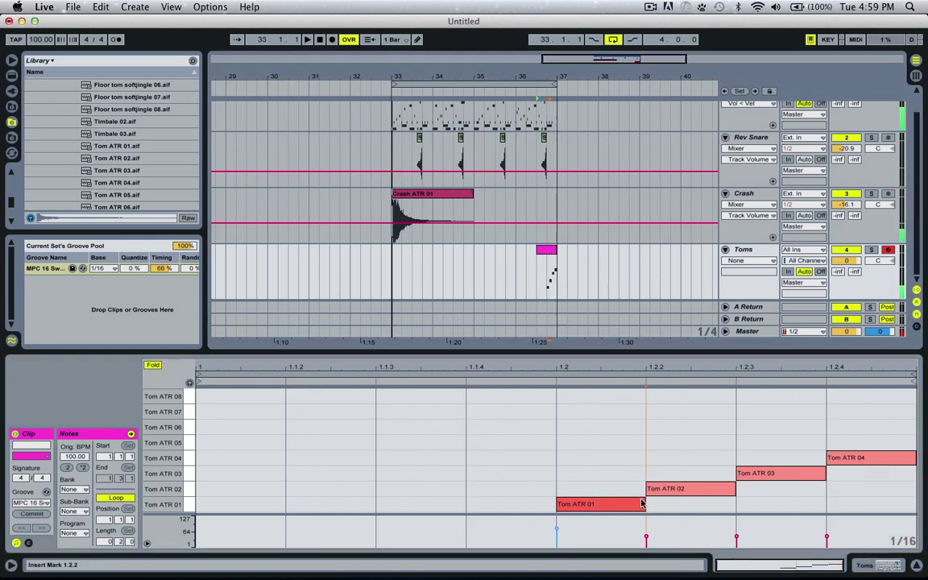
pyautogui.press('super+1')
pyautogui.click(642, 505)
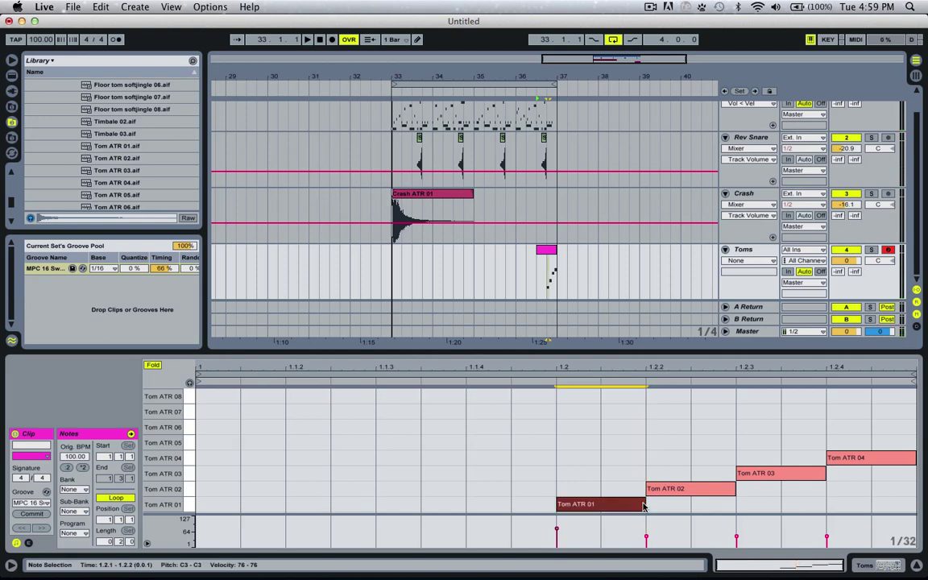
pyautogui.doubleClick(617, 475)
pyautogui.press('space')
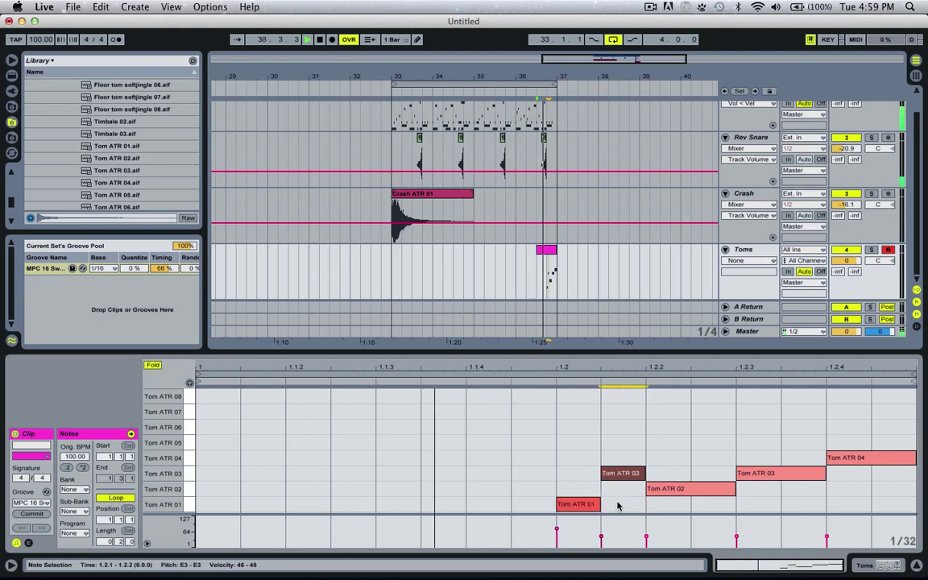
# Step: Add a sixteenth Tom ATR 06 note at 1.1.3 and duplicate it to 1.1.4
pyautogui.doubleClick(397, 457)
pyautogui.moveTo(398, 457); pyautogui.dragTo(466, 425)
pyautogui.press('space')
pyautogui.press('super+d')
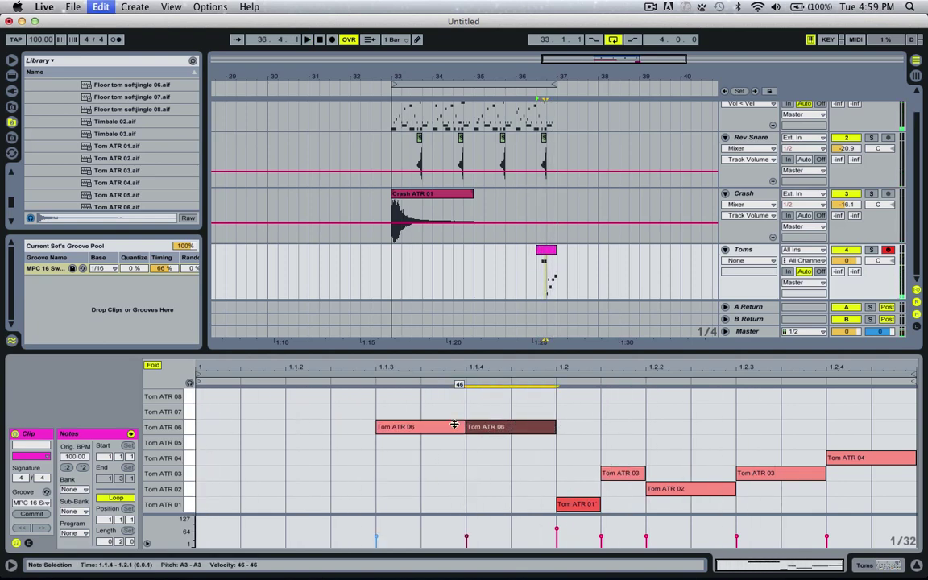
# Step: Lower the short Tom ATR 03 note's velocity to about 25, raise the one at 1.2.3 to 69 and play the fill
pyautogui.click(548, 280)
pyautogui.click(551, 534)
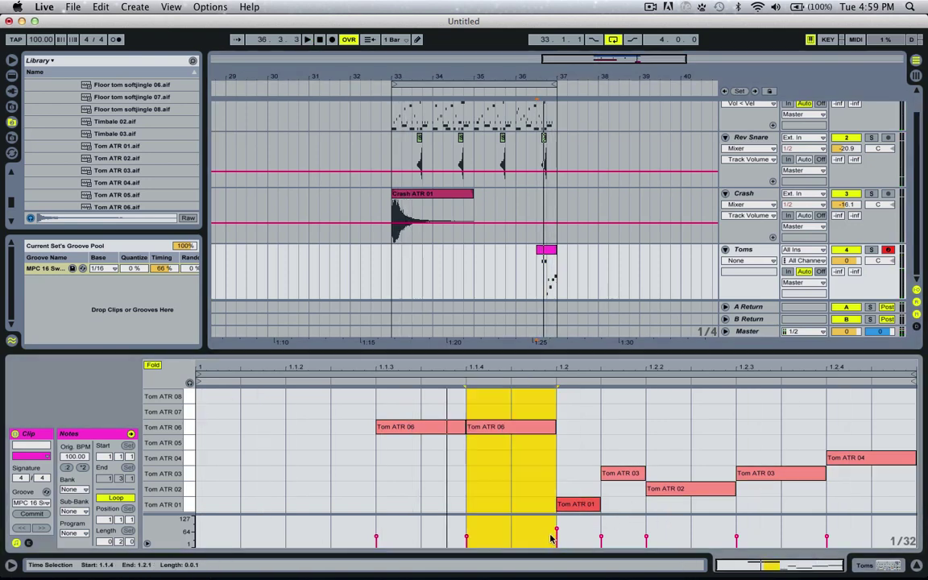
pyautogui.moveTo(602, 537); pyautogui.dragTo(602, 542)
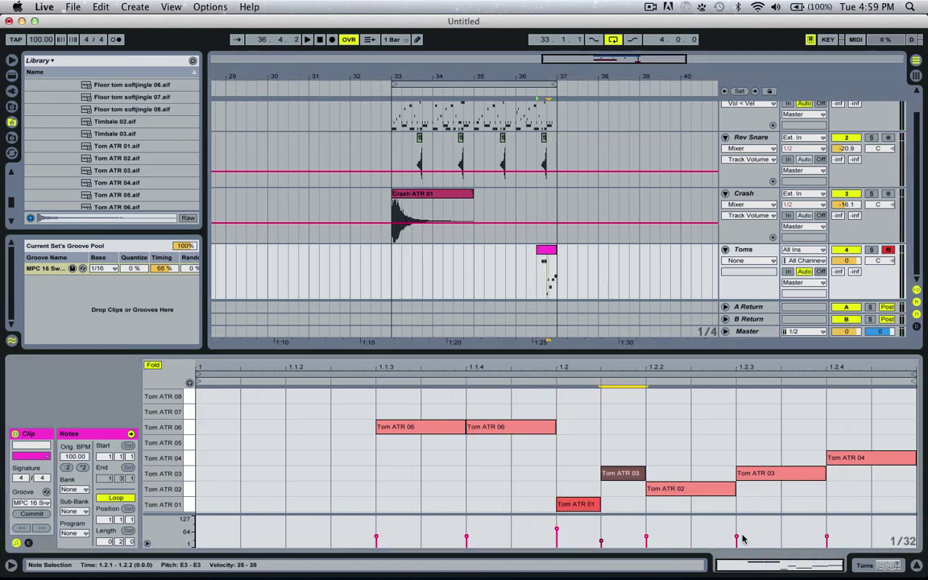
pyautogui.moveTo(736, 537); pyautogui.dragTo(736, 530)
pyautogui.press('space')
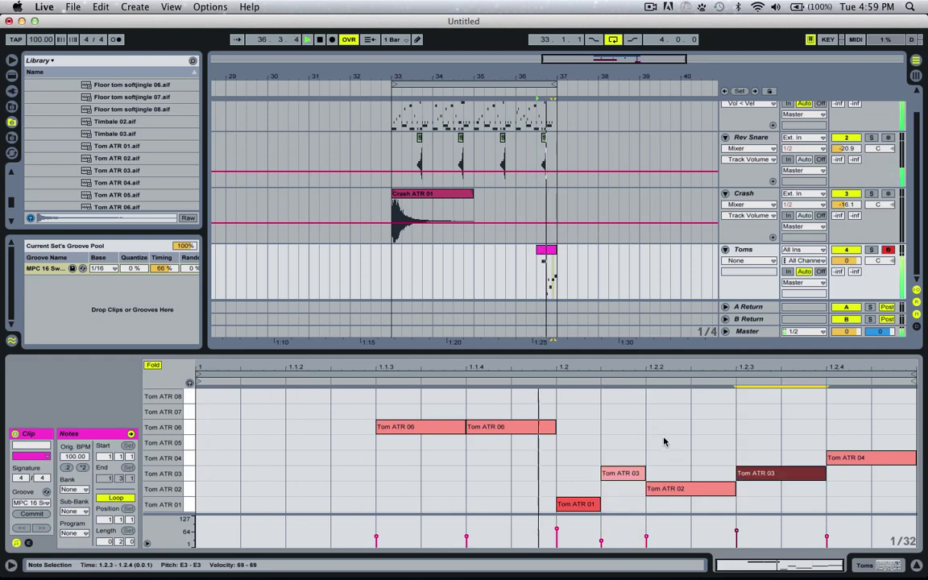
# Step: Move the 1.2.3 note to Tom ATR 05 and the final 1.2.4 note to Tom ATR 01
pyautogui.moveTo(869, 468); pyautogui.dragTo(845, 406)
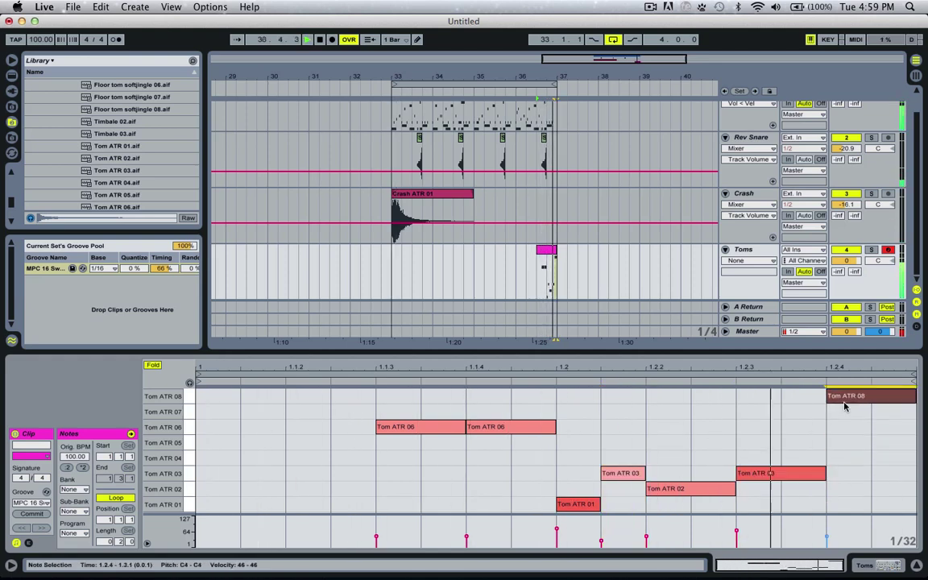
pyautogui.moveTo(770, 475); pyautogui.dragTo(770, 446)
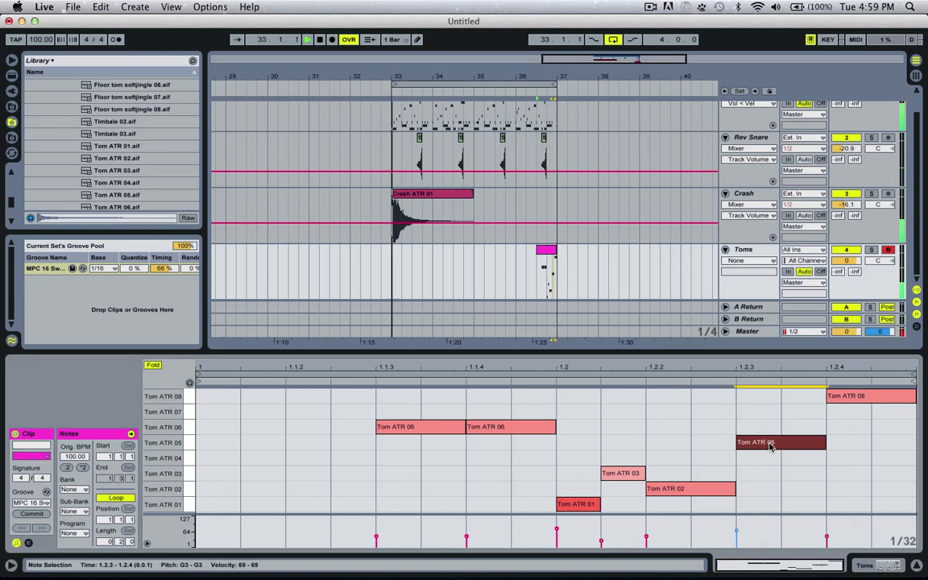
pyautogui.moveTo(854, 401); pyautogui.dragTo(854, 506)
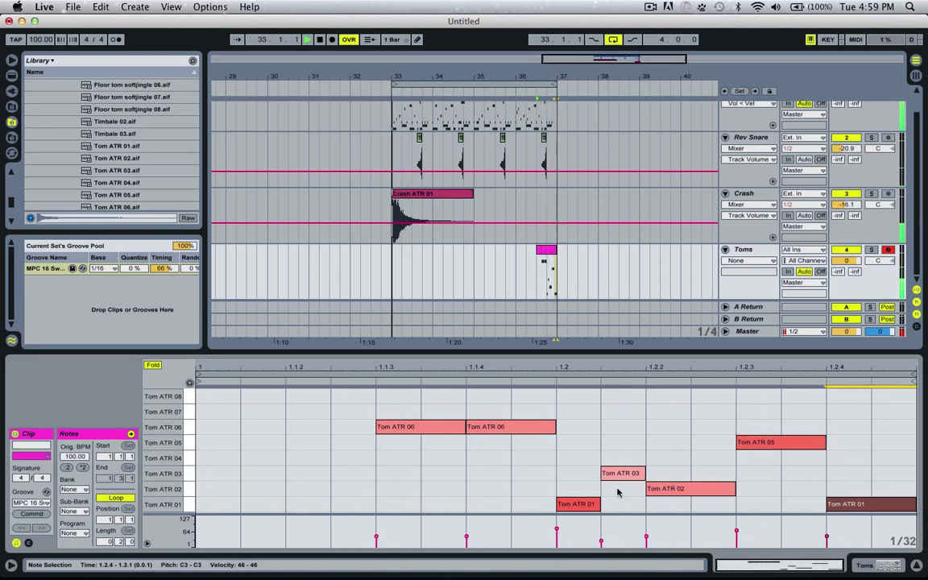
# Step: Move the 1.1.3 note to Tom ATR 07 at velocity 46 and the 1.1.4 note to Tom ATR 04
pyautogui.moveTo(422, 427)
pyautogui.mouseDown()
pyautogui.moveTo(421, 402)
pyautogui.moveTo(425, 410)
pyautogui.mouseUp()
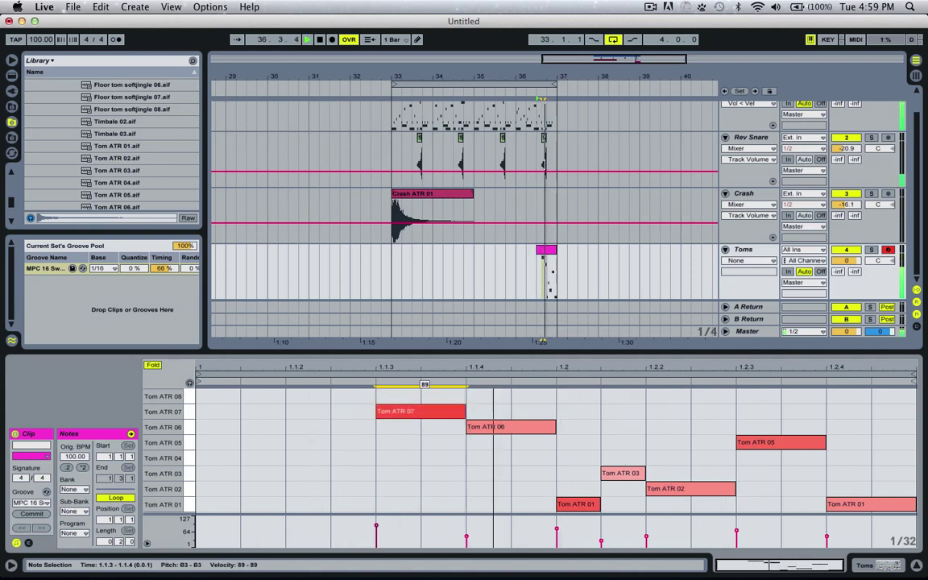
pyautogui.moveTo(421, 407)
pyautogui.mouseDown()
pyautogui.moveTo(420, 457)
pyautogui.moveTo(425, 412)
pyautogui.mouseUp()
pyautogui.moveTo(490, 427); pyautogui.dragTo(490, 457)
pyautogui.moveTo(427, 411); pyautogui.dragTo(427, 418)
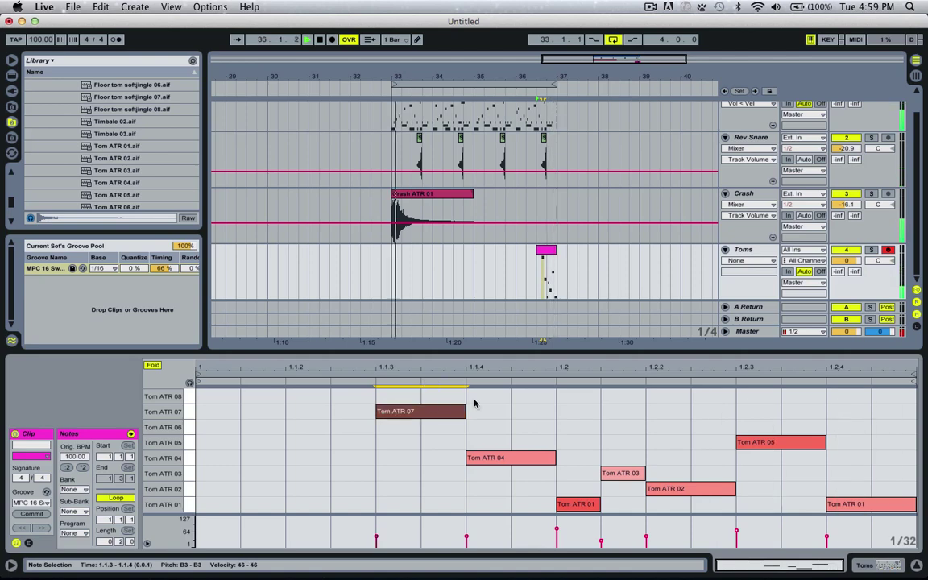
pyautogui.press('XF86AudioRaiseVolume')
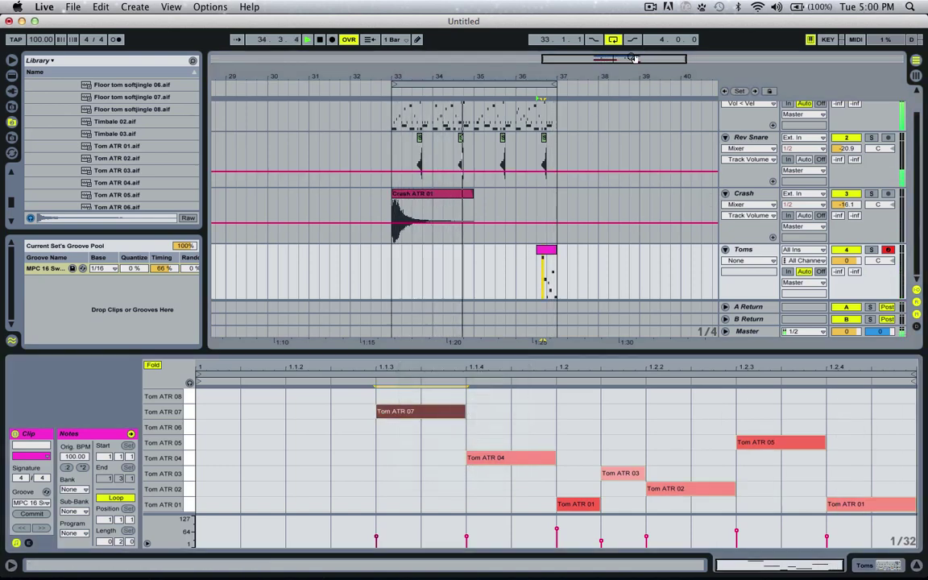
# Step: Examine the end of the Drums clip closely and play it with the tom fill from 36.3.1 and 36.4.1
pyautogui.moveTo(632, 59)
pyautogui.mouseDown()
pyautogui.moveTo(633, 89)
pyautogui.moveTo(633, 74)
pyautogui.mouseUp()
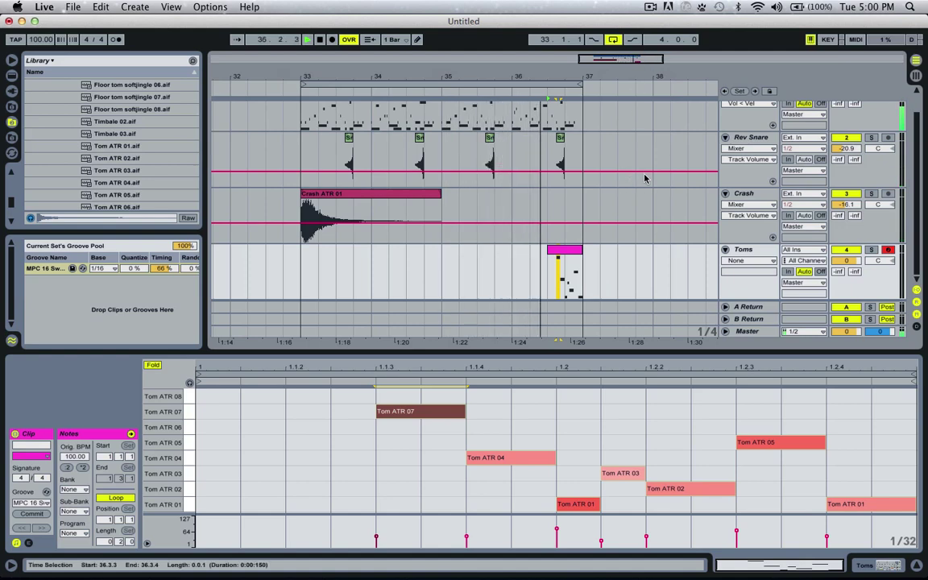
pyautogui.moveTo(633, 59); pyautogui.dragTo(633, 87)
pyautogui.scroll(2, 619, 167)
pyautogui.press('space')
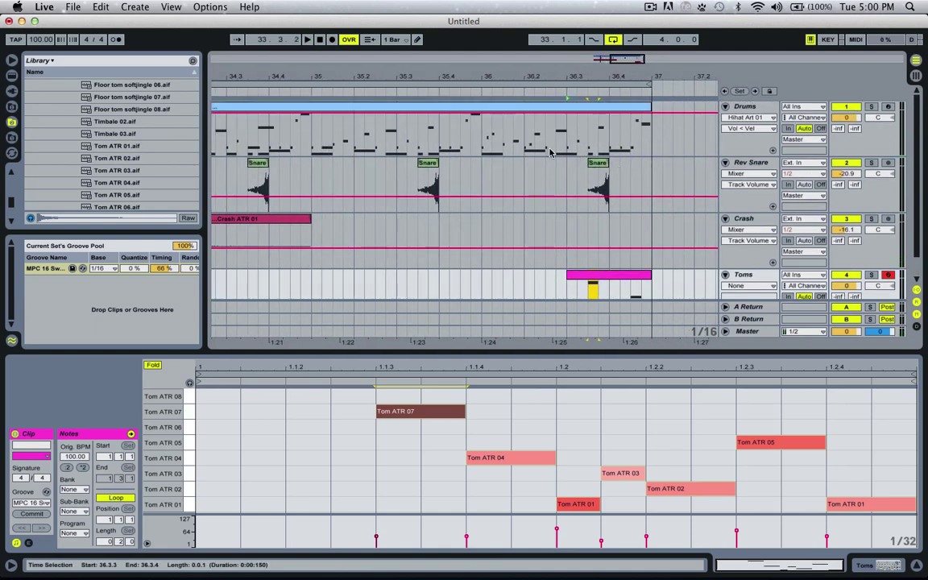
pyautogui.click(575, 152)
pyautogui.press('space')
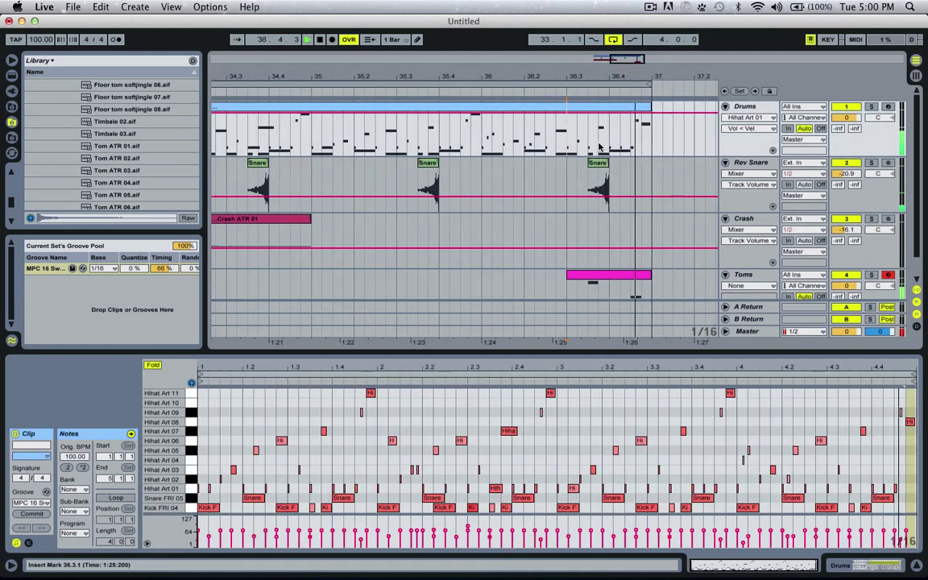
pyautogui.press('space')
pyautogui.click(609, 146)
pyautogui.press('space')
pyautogui.press('space')
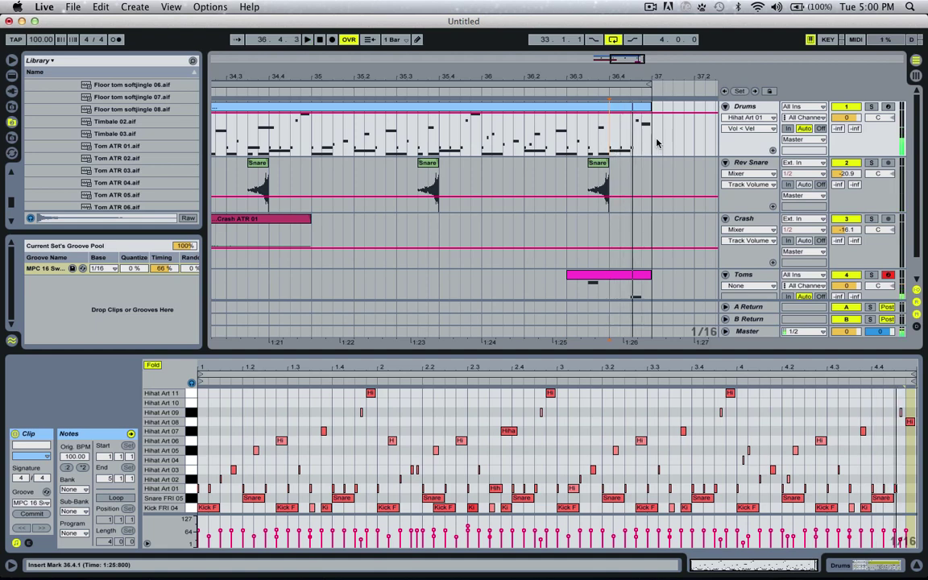
# Step: Try splitting bar 36 off the end of the Drums clip, inspect both pieces, and rejoin them
pyautogui.moveTo(644, 146); pyautogui.dragTo(486, 145)
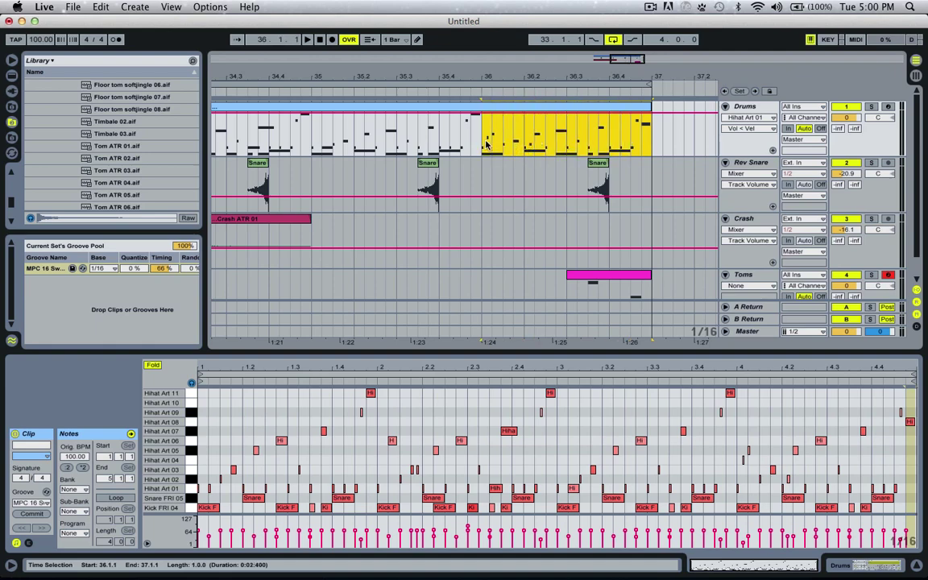
pyautogui.click(36, 6)
pyautogui.moveTo(100, 6)
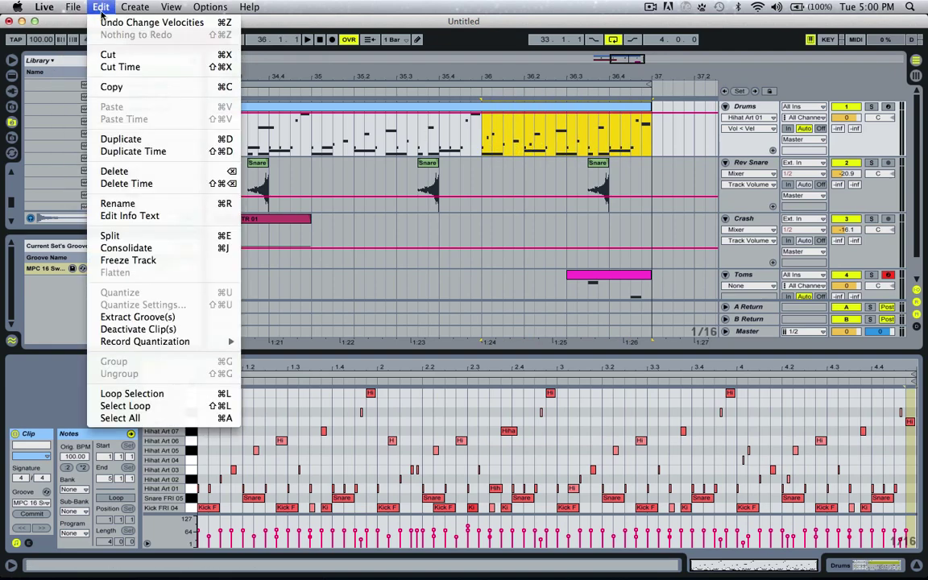
pyautogui.click(157, 239)
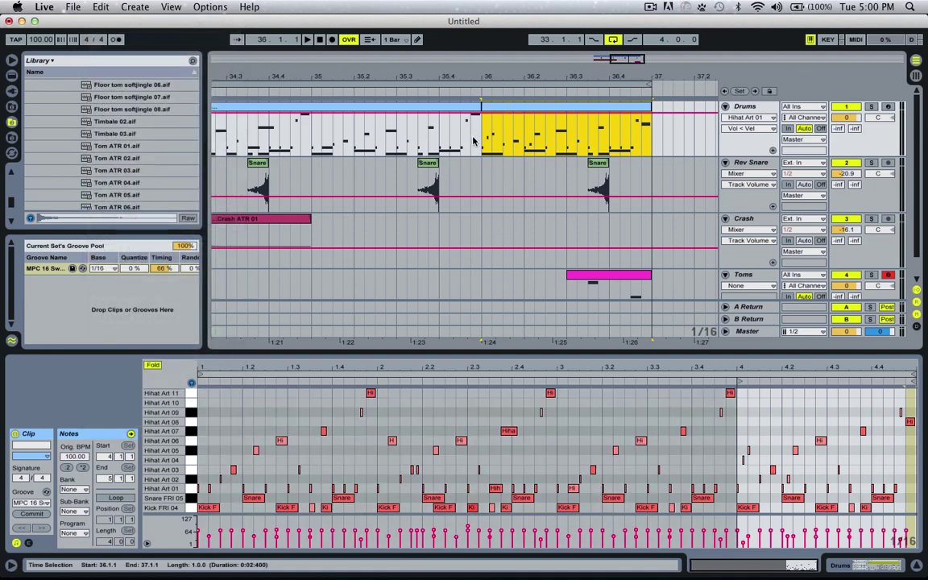
pyautogui.click(840, 503)
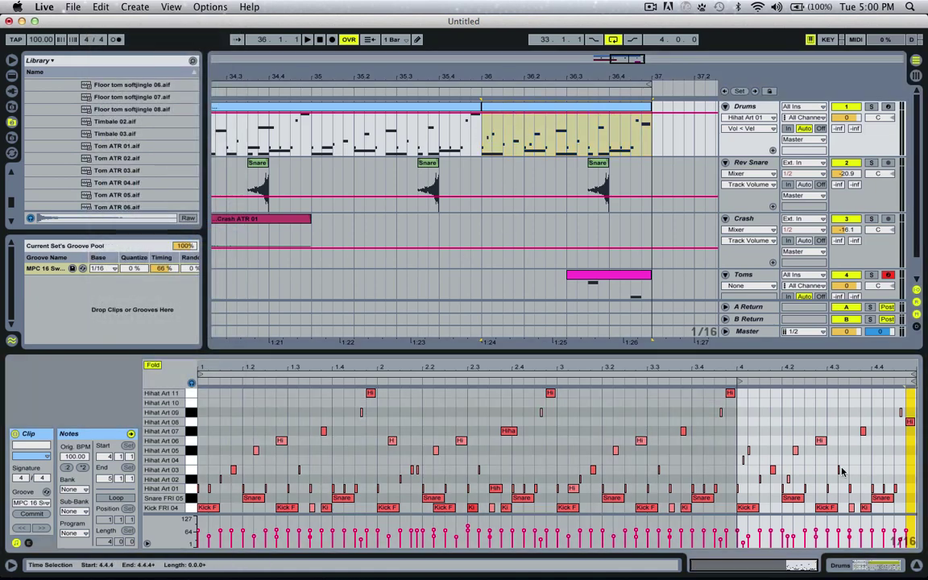
pyautogui.click(410, 106)
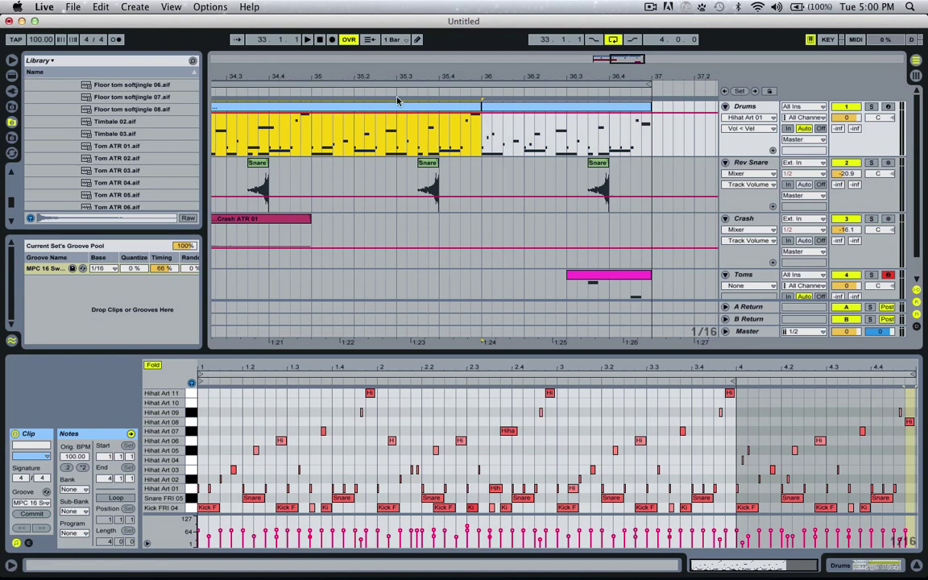
pyautogui.click(502, 103)
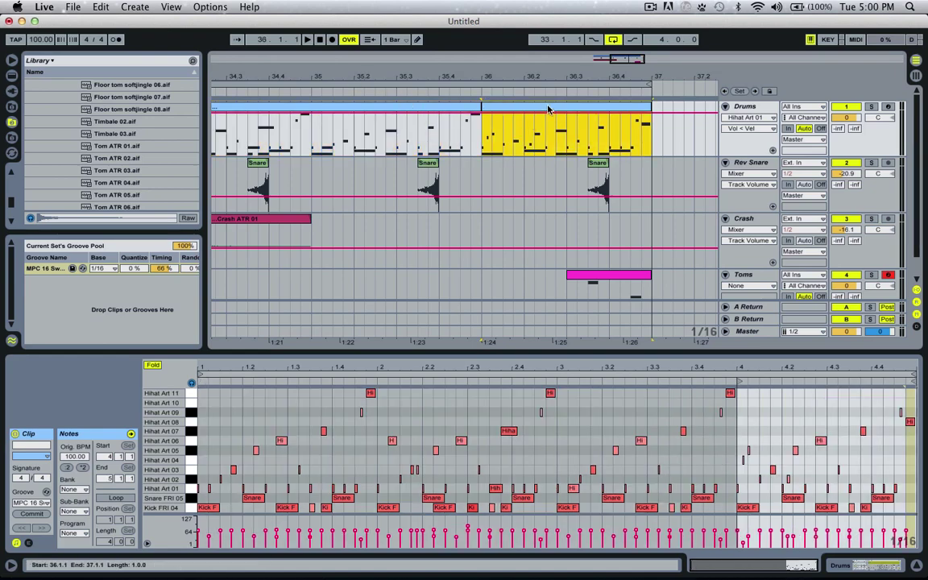
pyautogui.press('super+j')
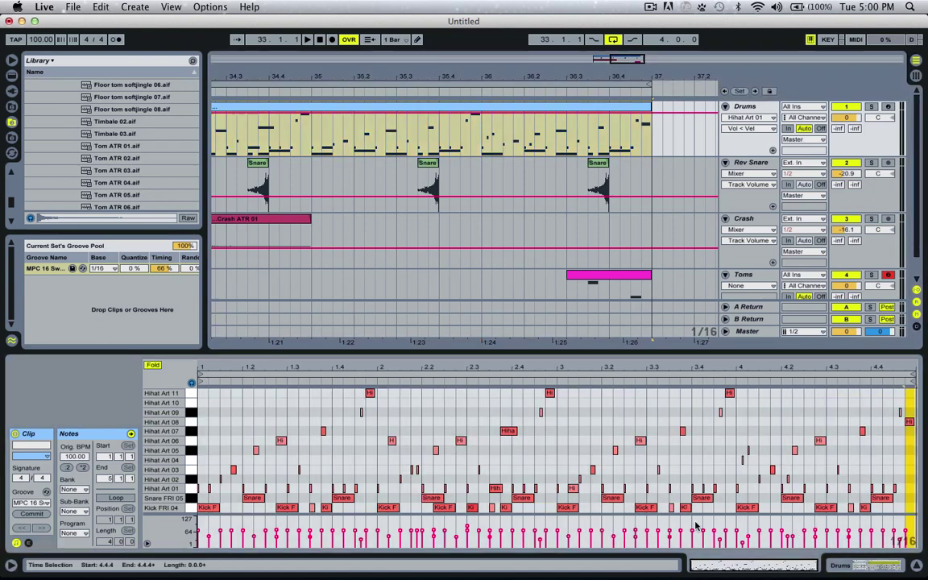
# Step: Try to extend the end of the Drums clip past bar 37, and undo the extension
pyautogui.click(642, 508)
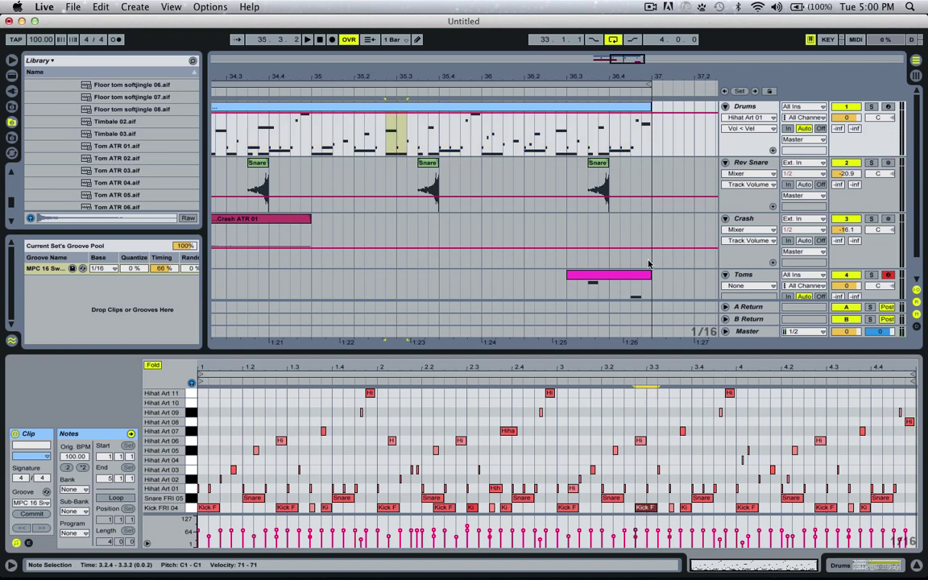
pyautogui.moveTo(652, 105); pyautogui.dragTo(716, 106)
pyautogui.press('super+z')
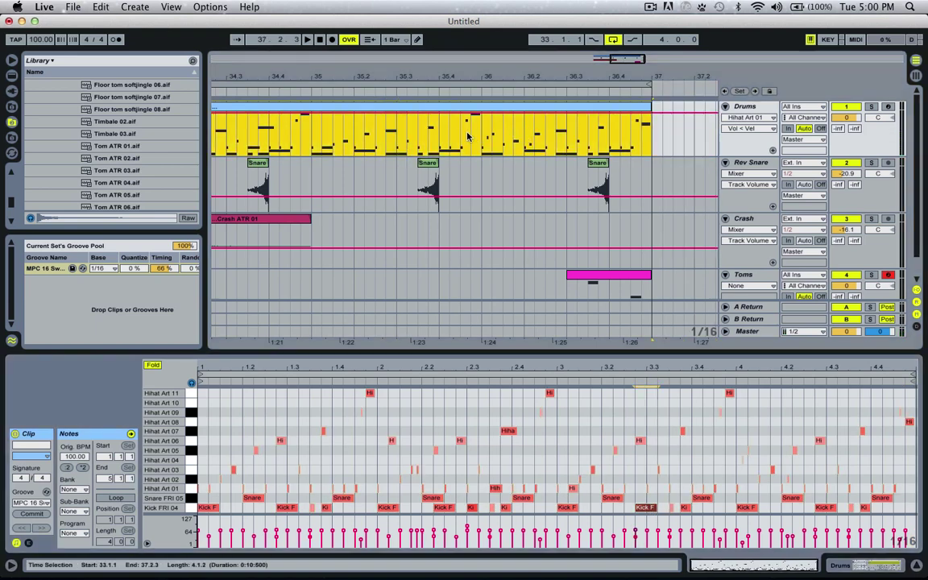
# Step: Split bar 36 off the end of the Drums clip as a separate clip and play it
pyautogui.click(439, 142)
pyautogui.moveTo(482, 139); pyautogui.dragTo(612, 123)
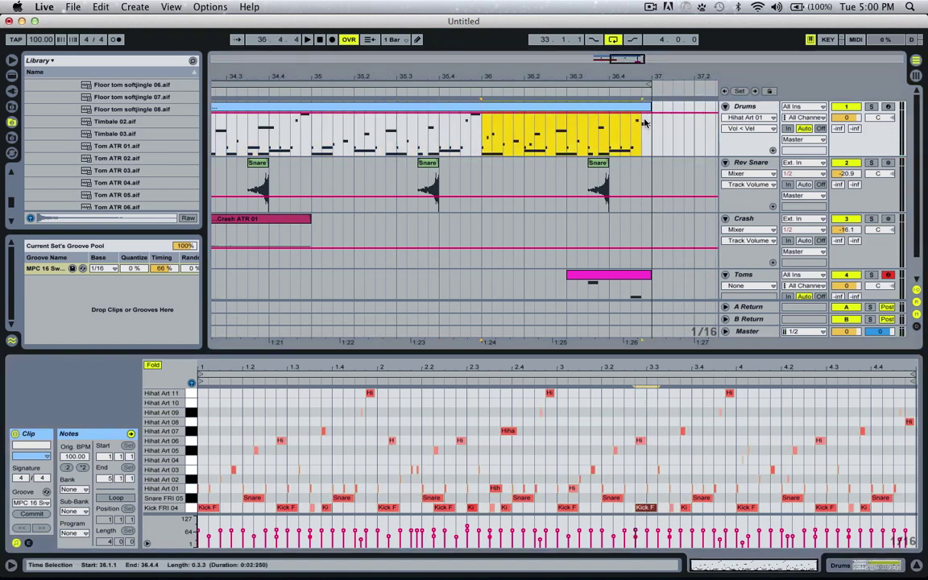
pyautogui.press('super+e')
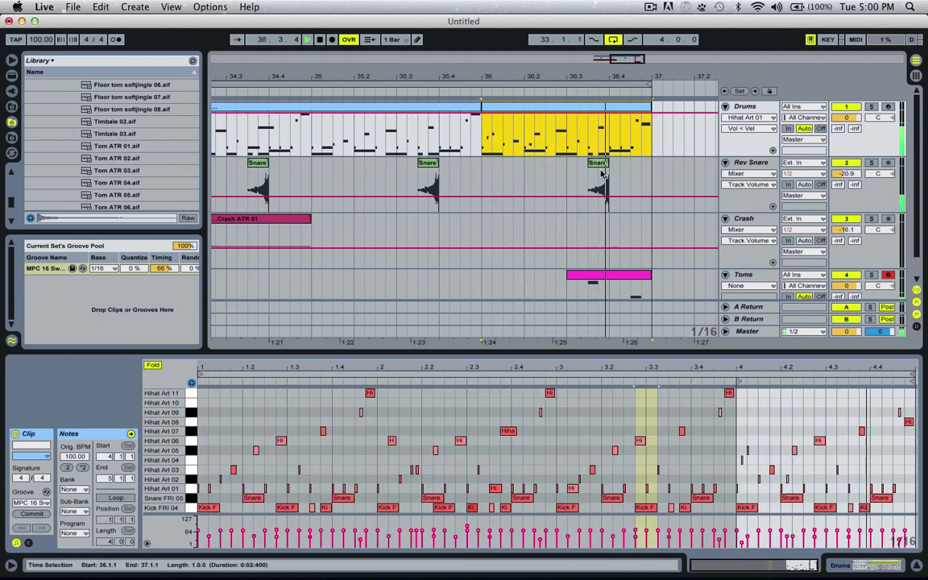
pyautogui.press('space')
pyautogui.press('space')
# Step: In the bar 36 Drums clip, duplicate the Snare FRI 05 note at 4.4 to 4.4.3, raise the copy's velocity to 83 and play it
pyautogui.doubleClick(606, 107)
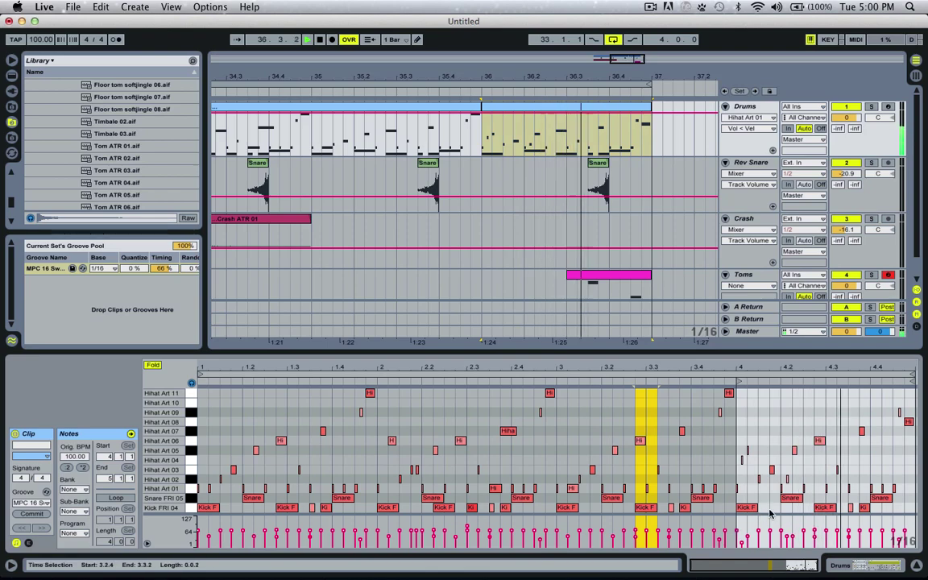
pyautogui.moveTo(799, 565); pyautogui.dragTo(799, 577)
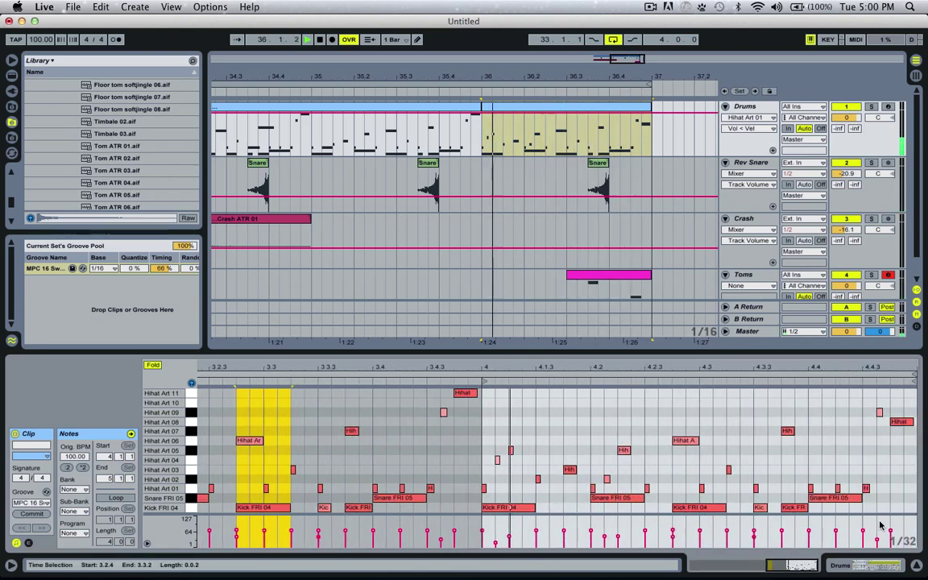
pyautogui.click(850, 499)
pyautogui.press('super+d')
pyautogui.press('space')
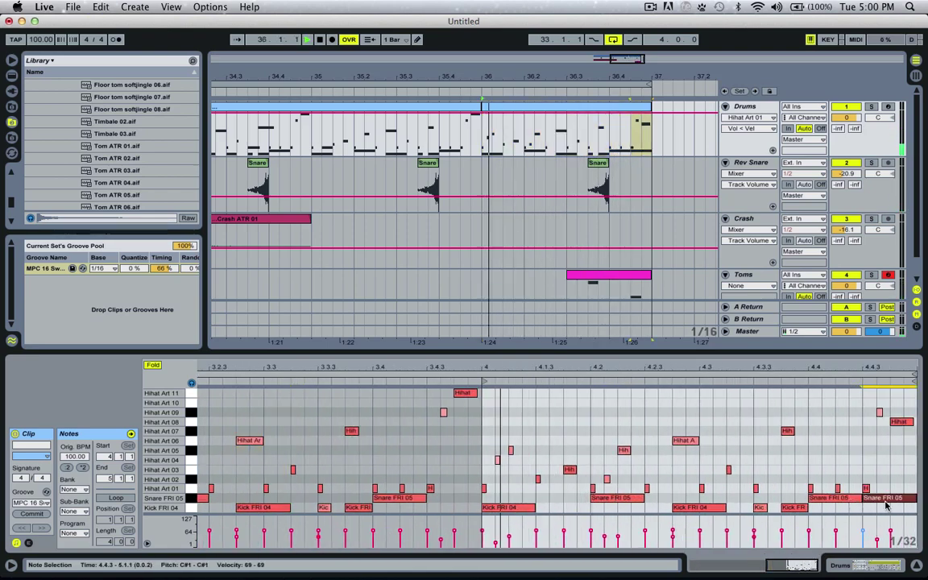
pyautogui.press('space')
pyautogui.press('space')
pyautogui.moveTo(889, 500); pyautogui.dragTo(890, 488)
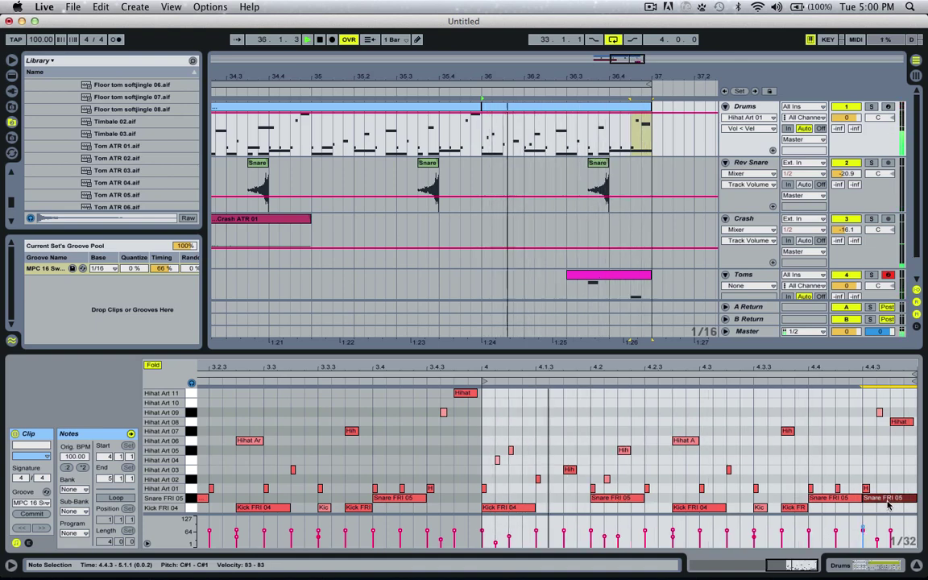
# Step: Add a short Snare FRI 05 note at 4.3.4 and a short Hihat Art 01 note just before it, and play the bar
pyautogui.doubleClick(789, 499)
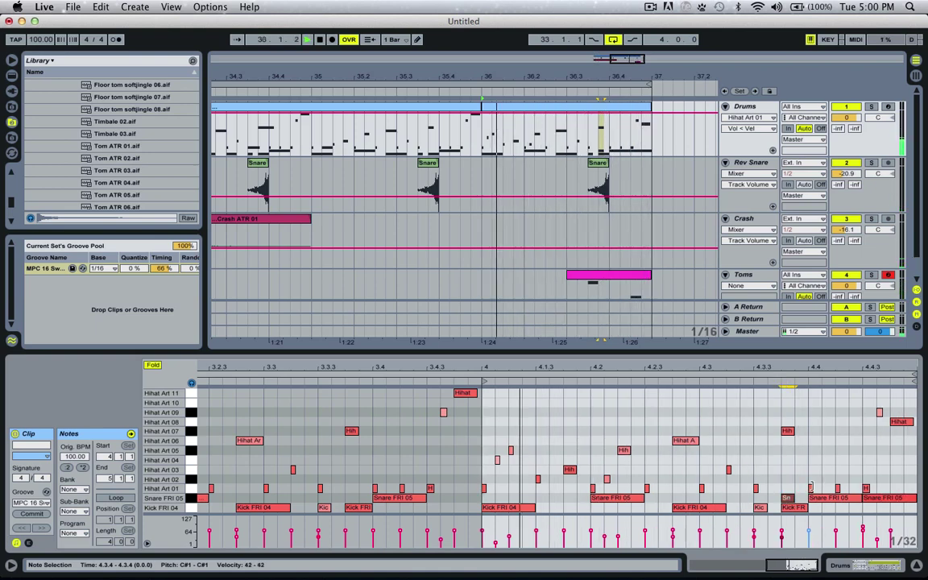
pyautogui.moveTo(787, 499); pyautogui.dragTo(772, 490)
pyautogui.press('space')
pyautogui.press('space')
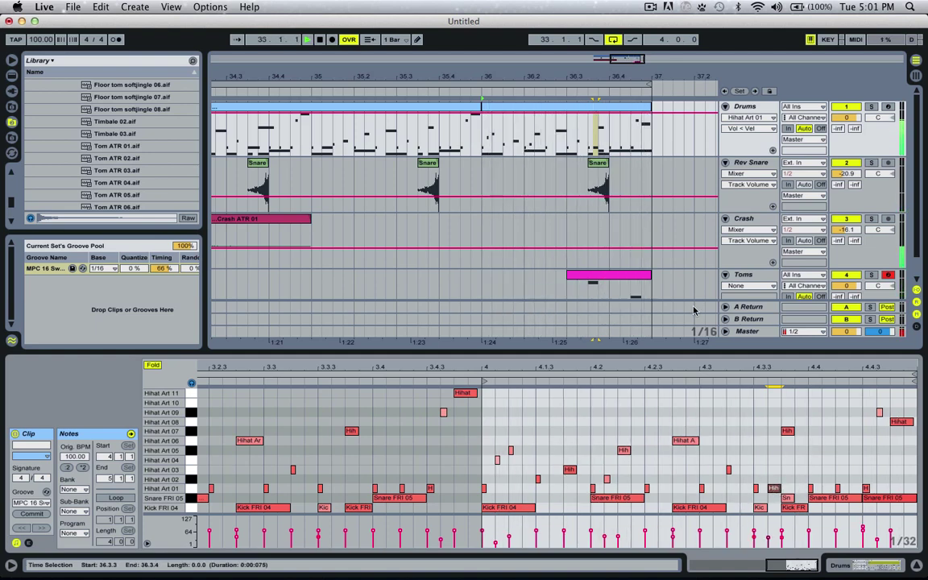
# Step: Lower the Toms track volume to -9.9 dB and play the loop with the fill
pyautogui.scroll(-3, 644, 297)
pyautogui.press('space')
pyautogui.moveTo(842, 264); pyautogui.dragTo(842, 275)
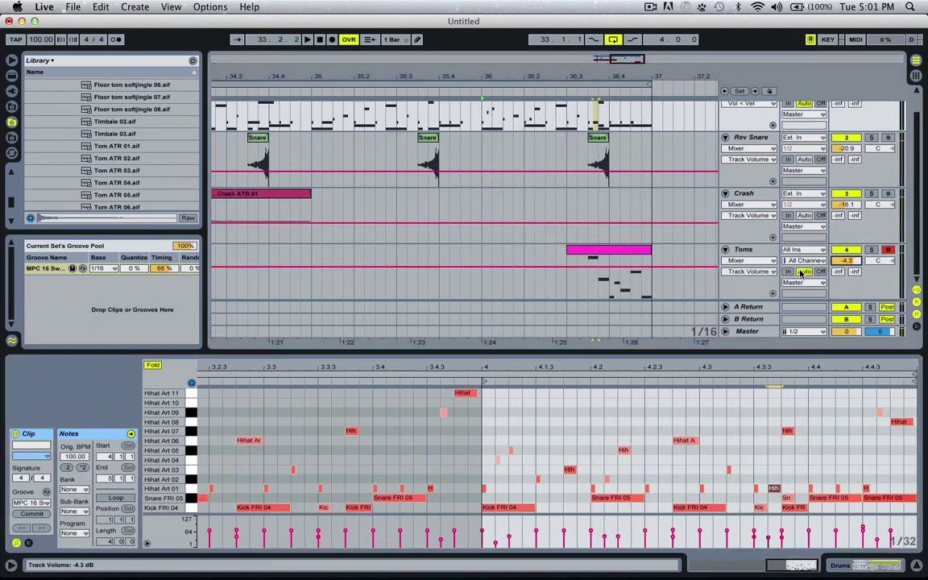
pyautogui.click(595, 288)
pyautogui.press('space')
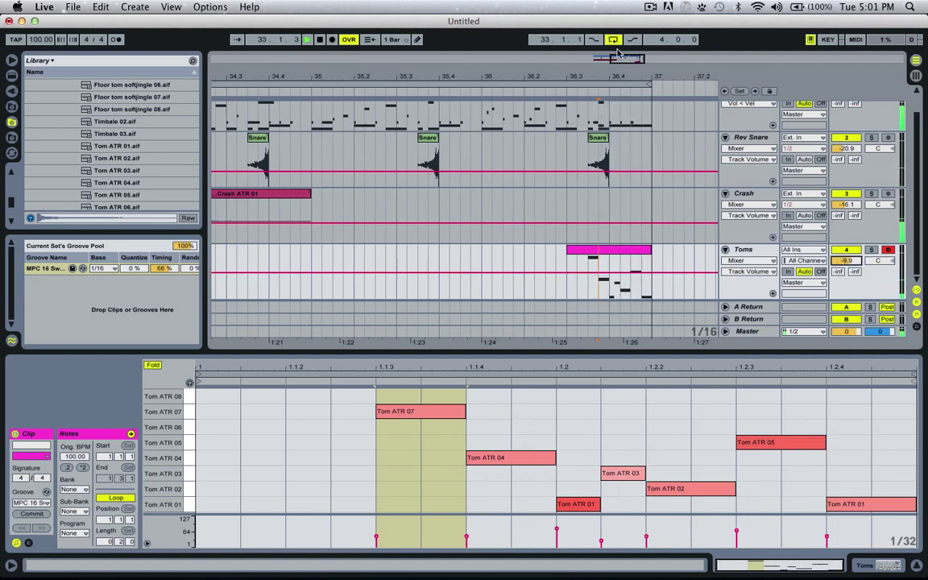
# Step: Listen to the full four-bar loop and replay the tom fill from 36.3.1
pyautogui.moveTo(618, 58); pyautogui.dragTo(620, 18)
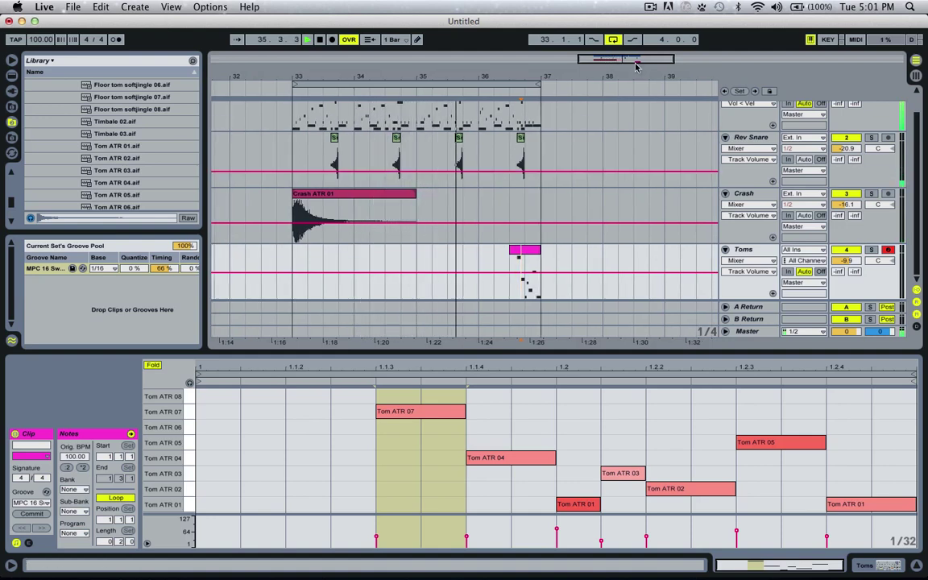
pyautogui.click(548, 217)
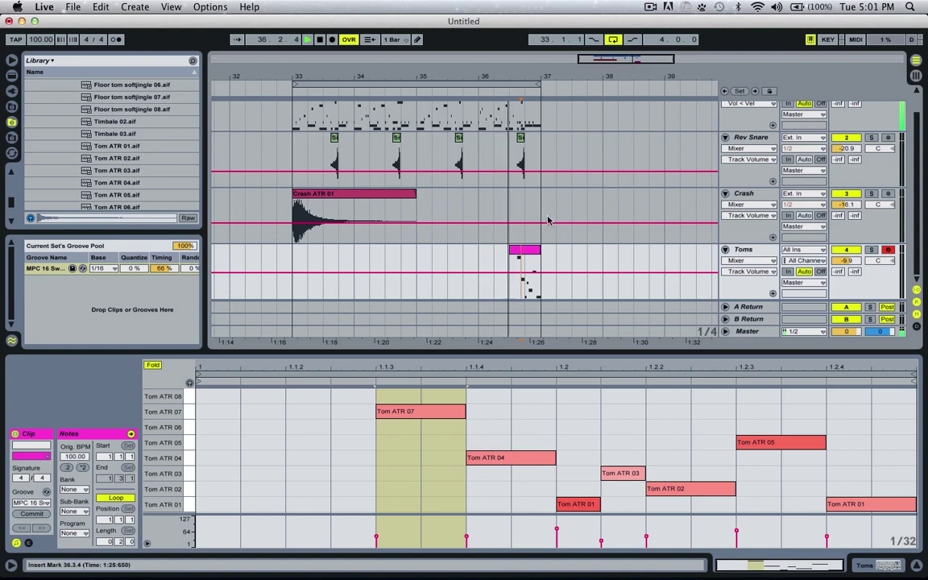
pyautogui.click(524, 250)
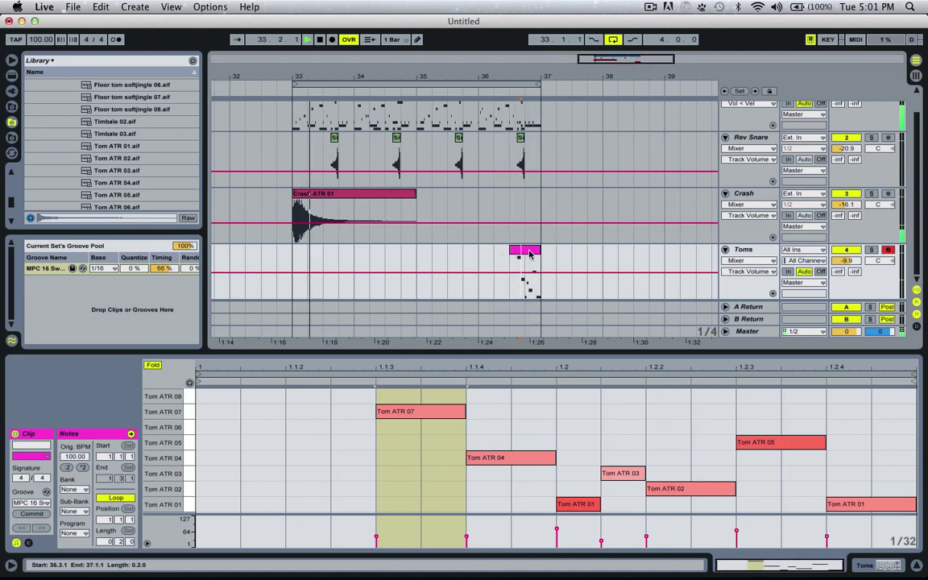
pyautogui.press('space')
pyautogui.click(511, 262)
pyautogui.press('space')
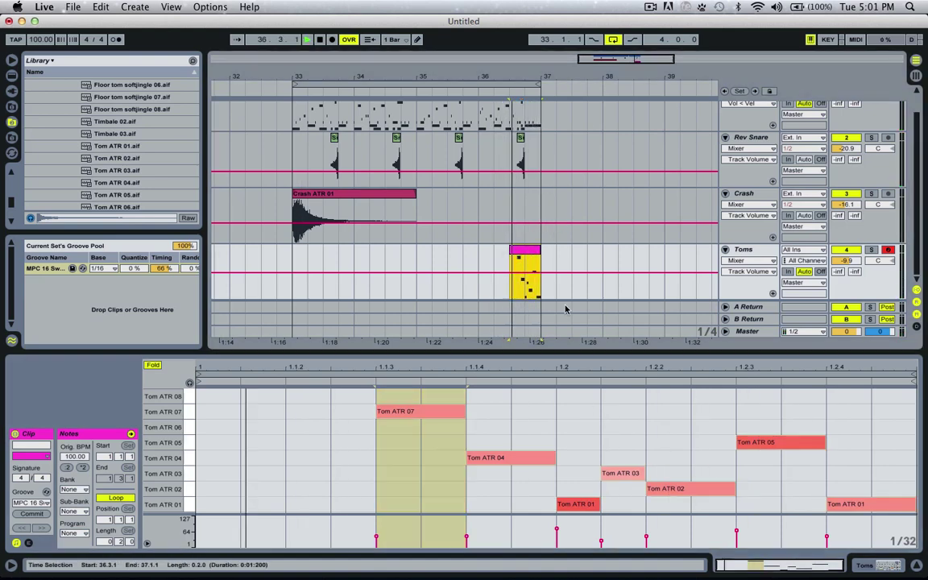
# Step: Lower the 1.2.3 Tom ATR 05 note's velocity to 30 and trim the start of the final Tom ATR 01 note to halve its length
pyautogui.click(738, 534)
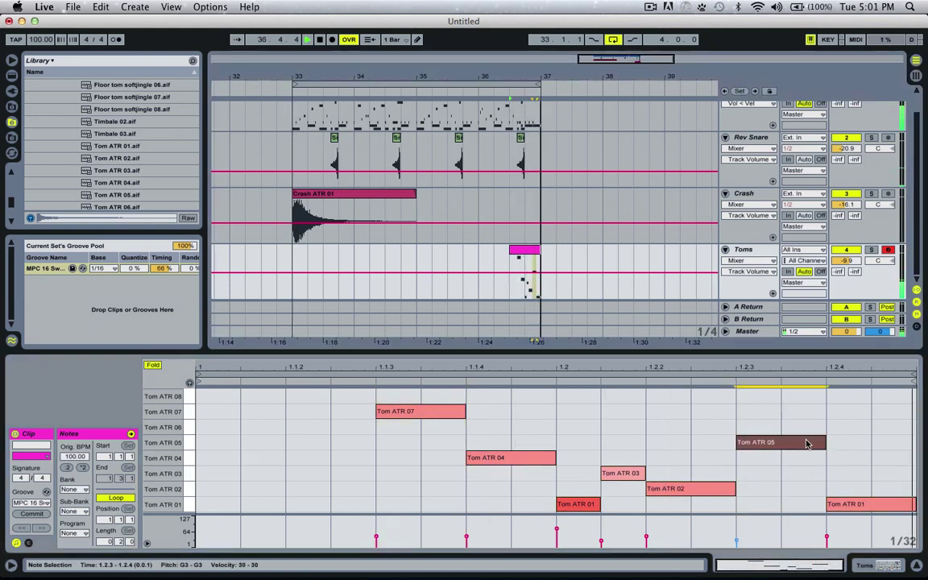
pyautogui.moveTo(836, 504); pyautogui.dragTo(883, 506)
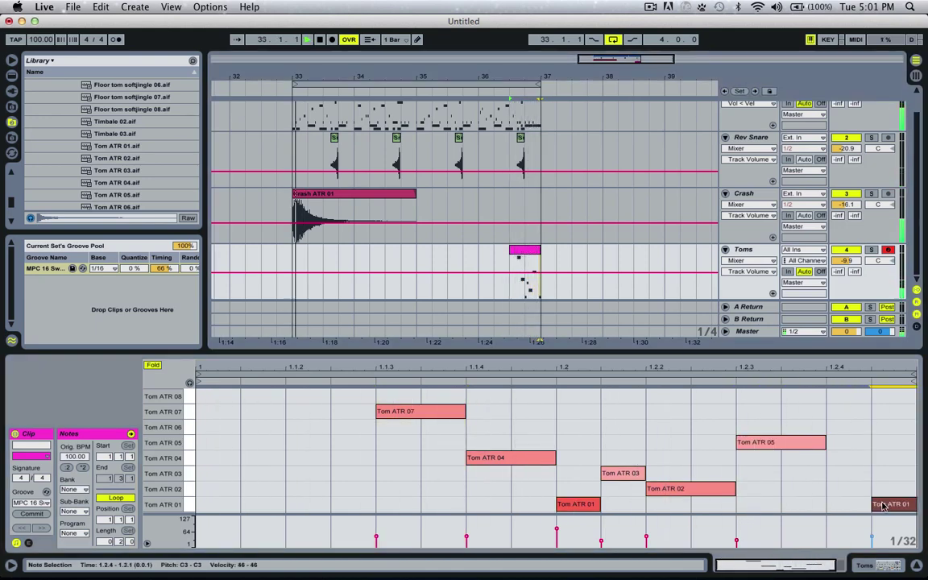
pyautogui.press('space')
# Step: Move the 1.2.3 note to Tom ATR 08, raise its velocity to 73 and play the fill
pyautogui.click(755, 449)
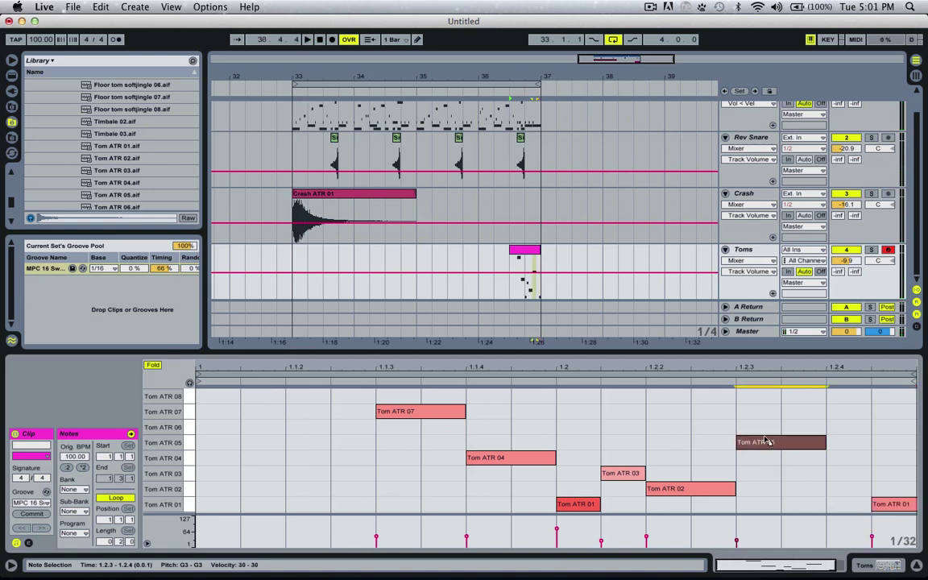
pyautogui.moveTo(765, 441); pyautogui.dragTo(771, 407)
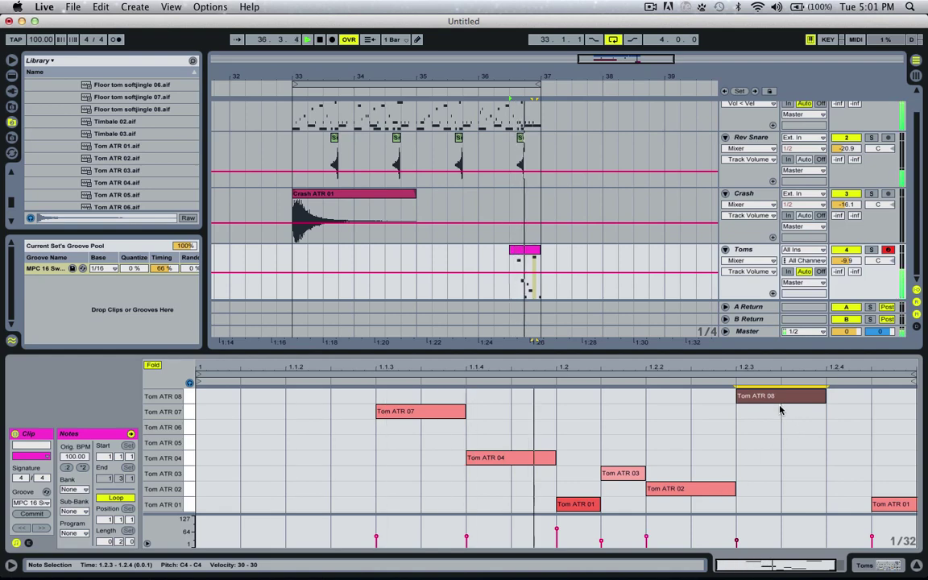
pyautogui.moveTo(772, 397); pyautogui.dragTo(771, 372)
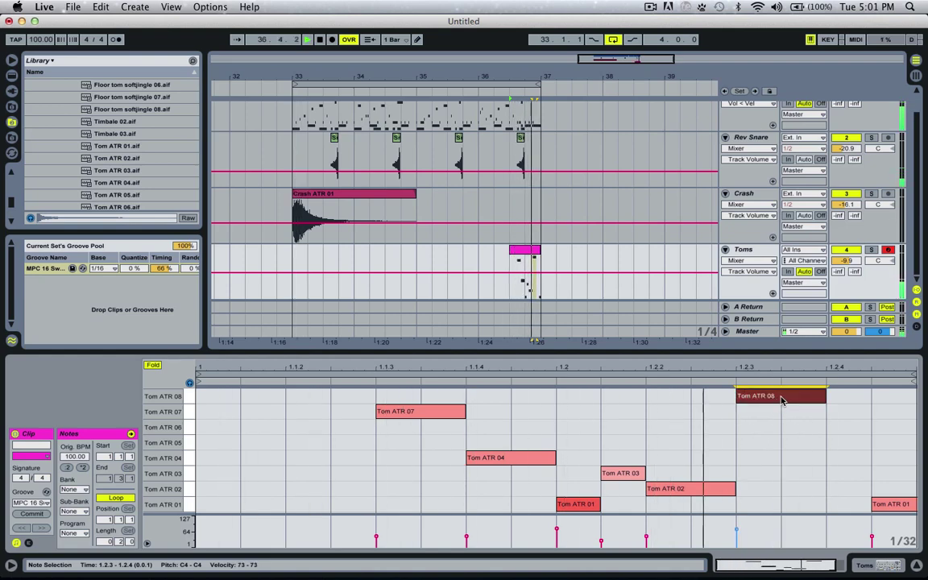
pyautogui.press('space')
pyautogui.click(684, 489)
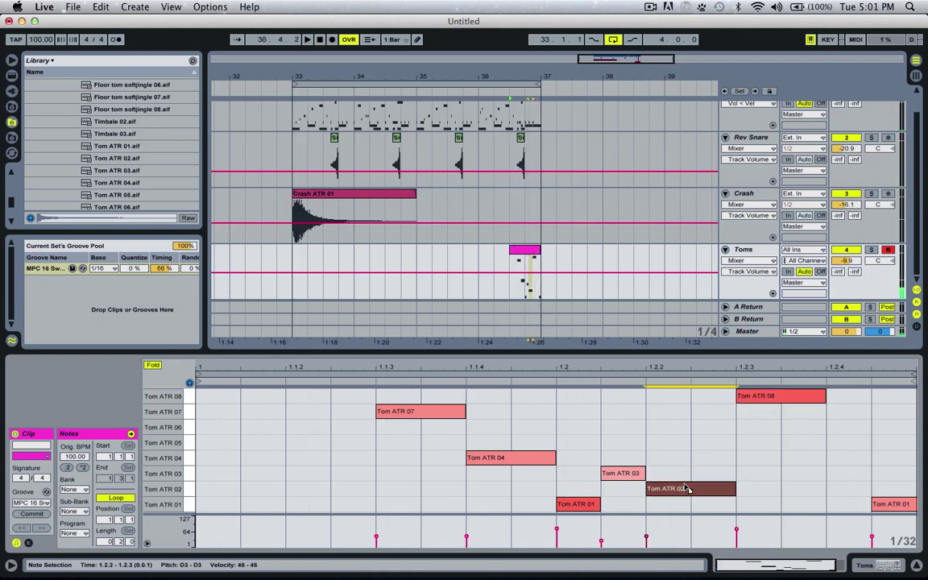
pyautogui.click(771, 404)
pyautogui.press('space')
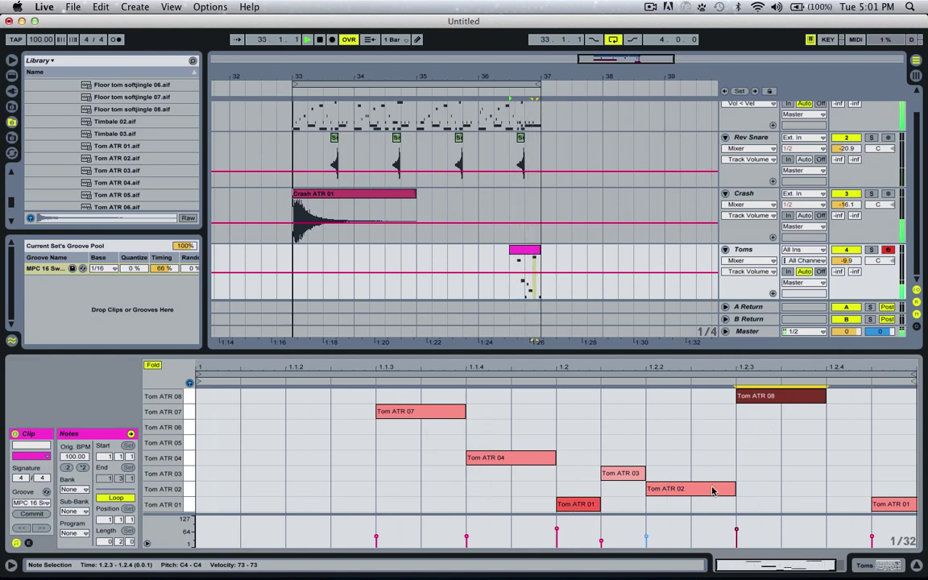
# Step: Move the final note to Tom ATR 06 starting at 1.2.4 with velocity 88, and halve the length of the Tom ATR 03 note
pyautogui.press('space')
pyautogui.moveTo(895, 506); pyautogui.dragTo(848, 398)
pyautogui.press('space')
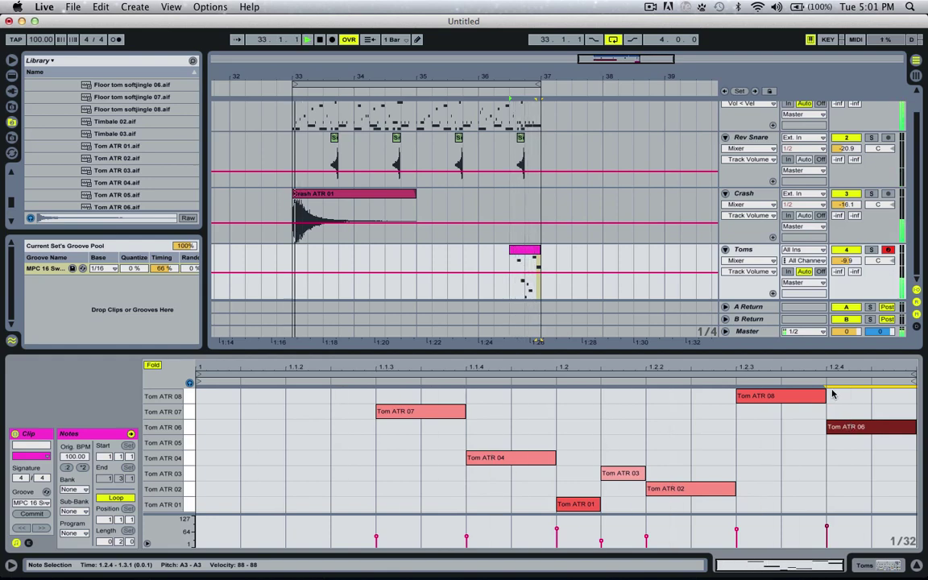
pyautogui.press('space')
pyautogui.moveTo(644, 474); pyautogui.dragTo(639, 474)
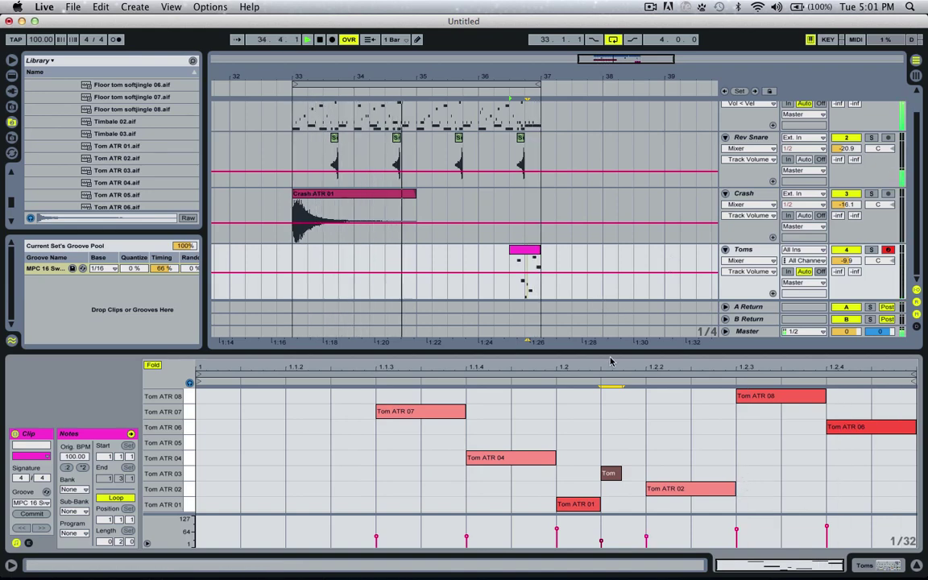
# Step: Group the Drums, Rev Snare, Crash and Toms tracks into one group track named Drums
pyautogui.moveTo(607, 353); pyautogui.dragTo(609, 423)
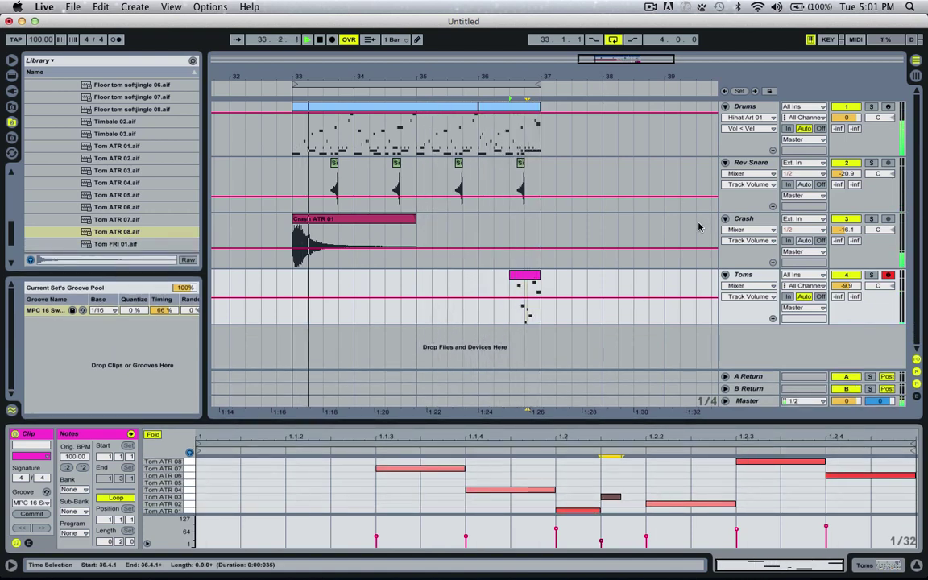
pyautogui.click(745, 277)
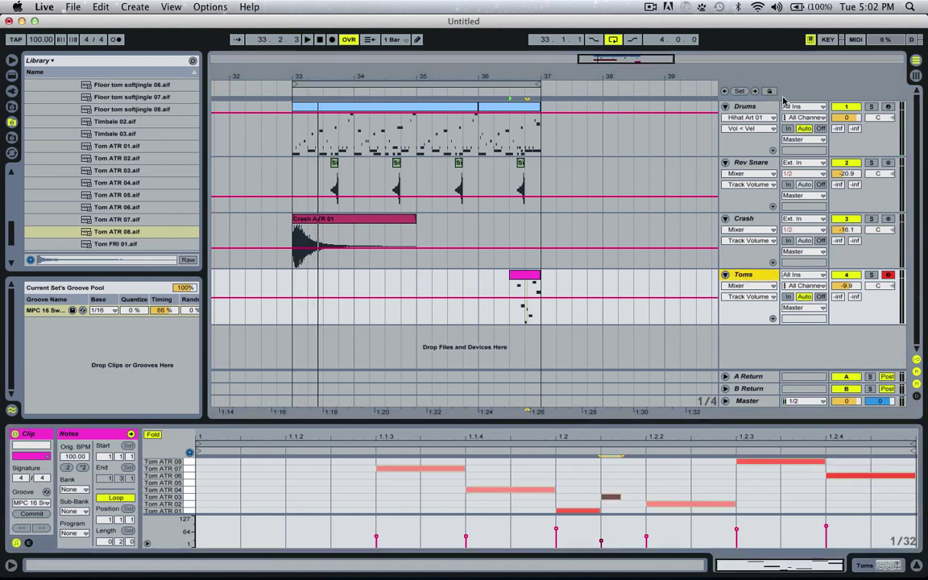
pyautogui.keyDown('shift'); pyautogui.click(757, 113); pyautogui.keyUp('shift')
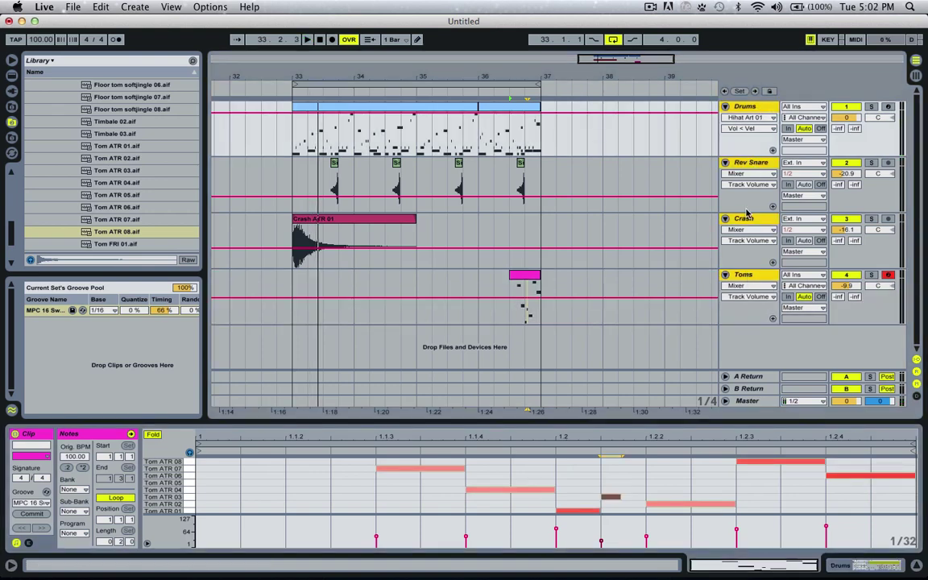
pyautogui.click(747, 276)
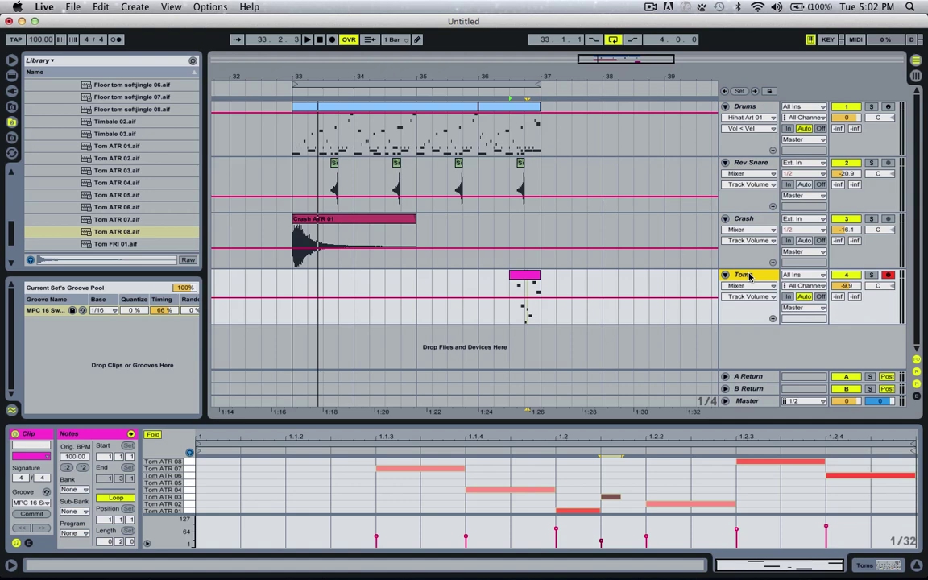
pyautogui.keyDown('shift'); pyautogui.click(750, 108); pyautogui.keyUp('shift')
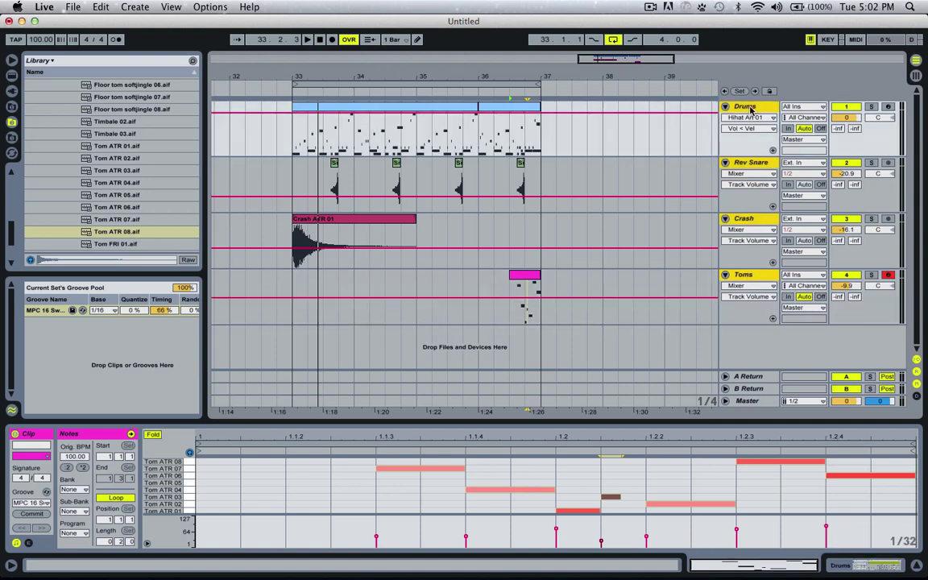
pyautogui.rightClick(750, 109)
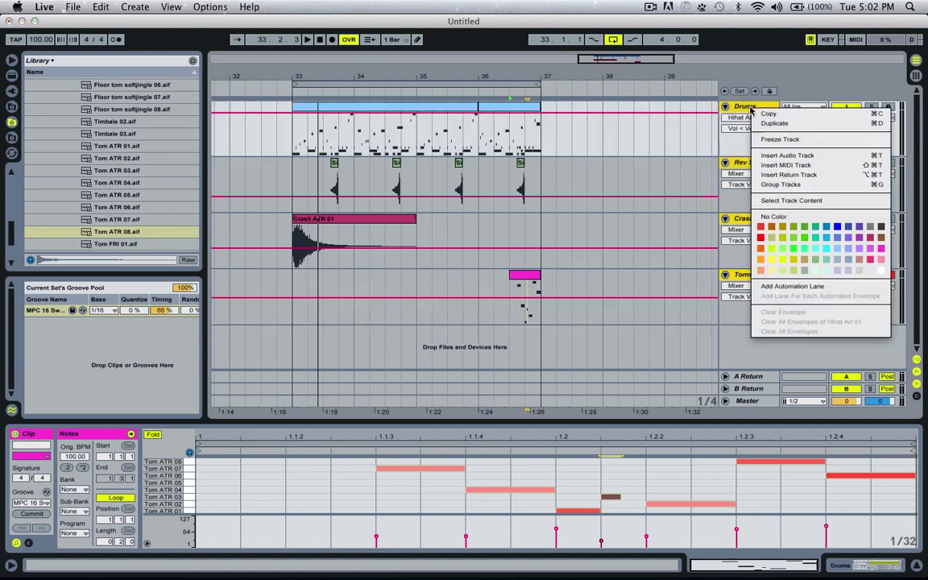
pyautogui.click(780, 185)
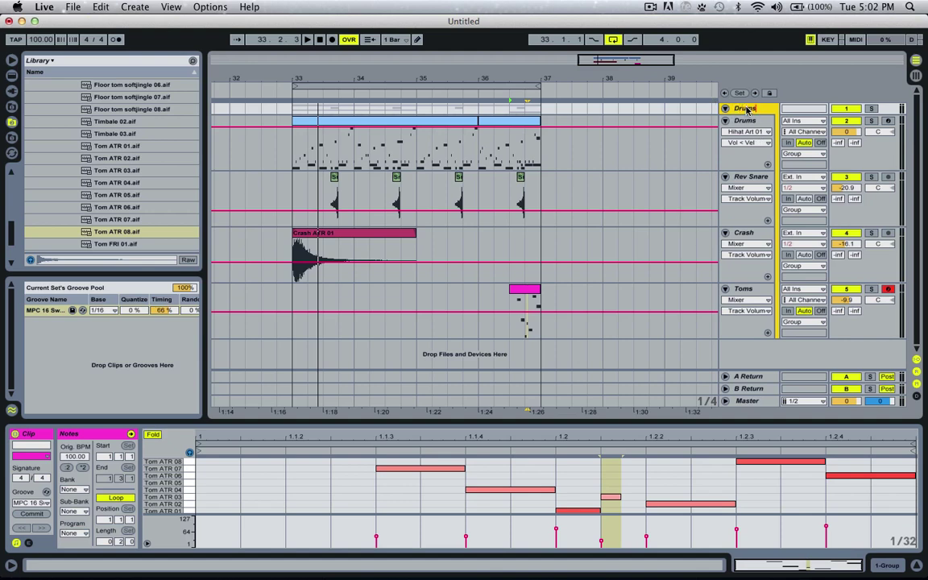
# Step: Colour the Drums group track green and give its four member tracks a slightly lighter green
pyautogui.rightClick(746, 109)
pyautogui.click(718, 220)
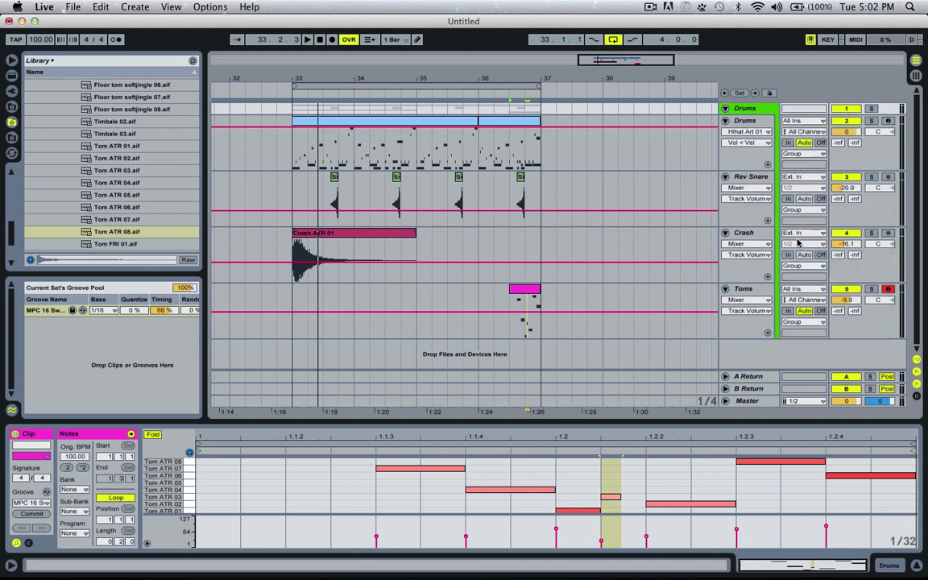
pyautogui.click(747, 121)
pyautogui.rightClick(751, 288)
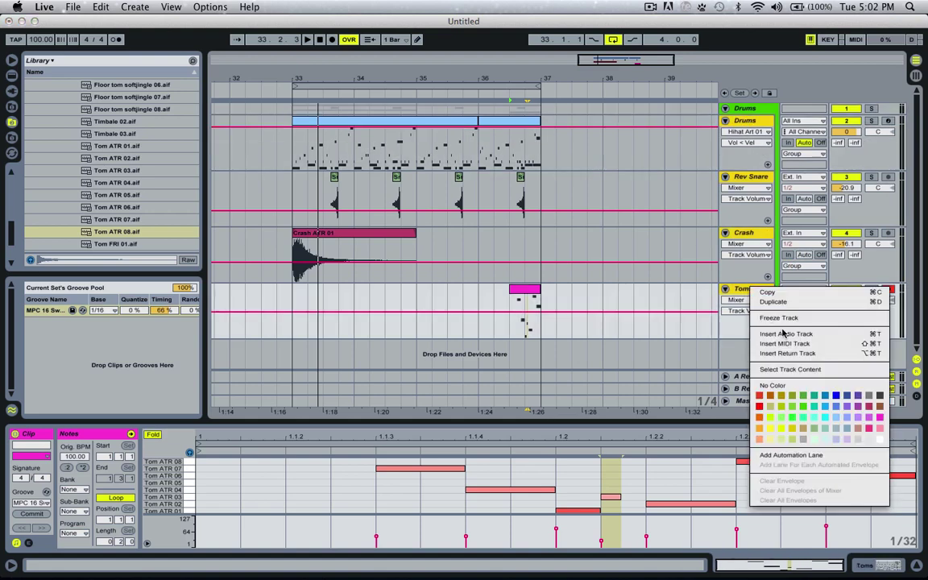
pyautogui.click(796, 407)
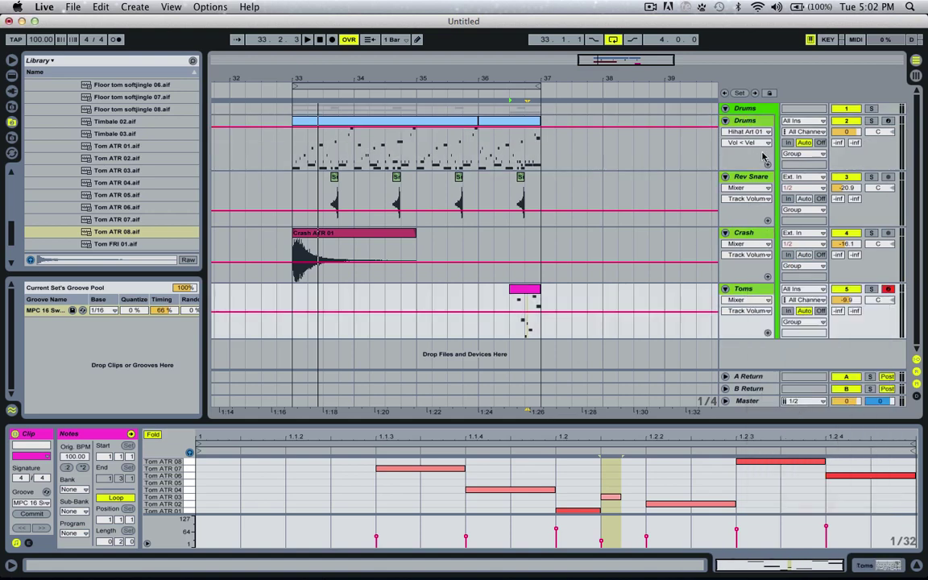
pyautogui.rightClick(756, 122)
pyautogui.click(799, 254)
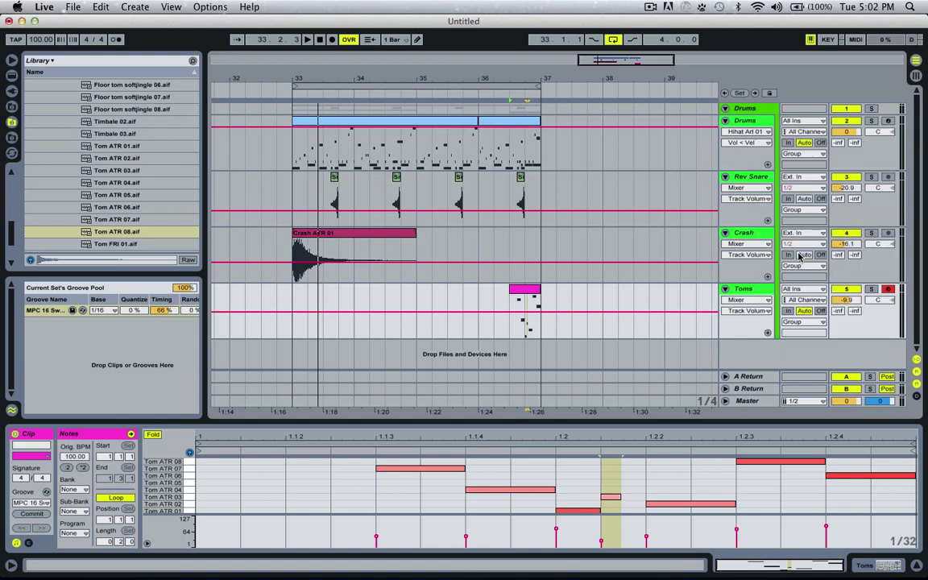
# Step: Collapse the Drums group to a single track and play back the tom fill through the loop restart
pyautogui.click(726, 110)
pyautogui.press('space')
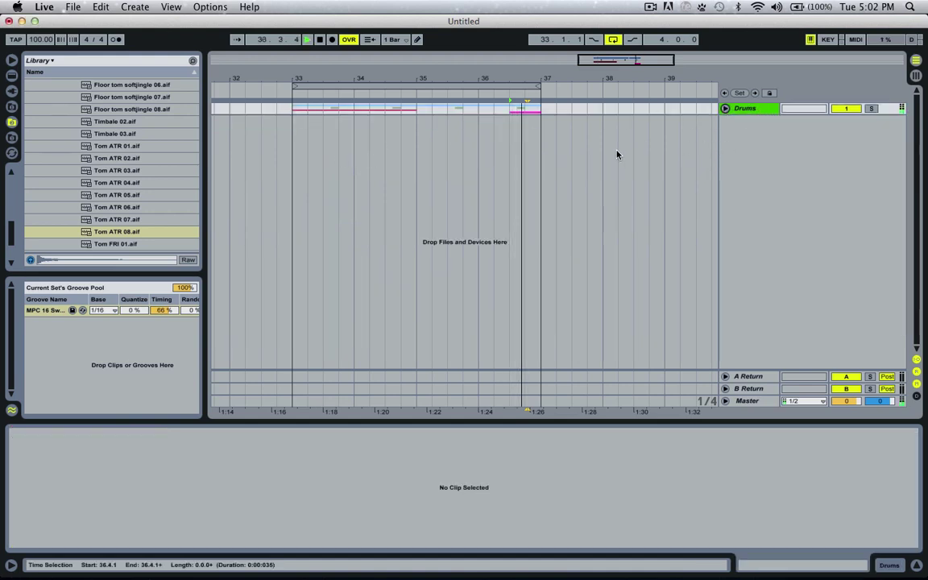
pyautogui.press('space')
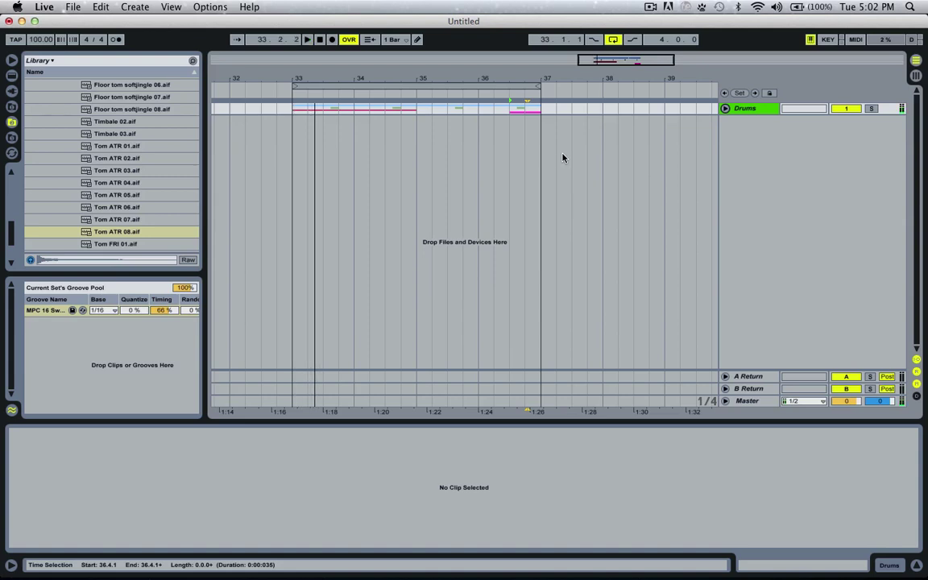